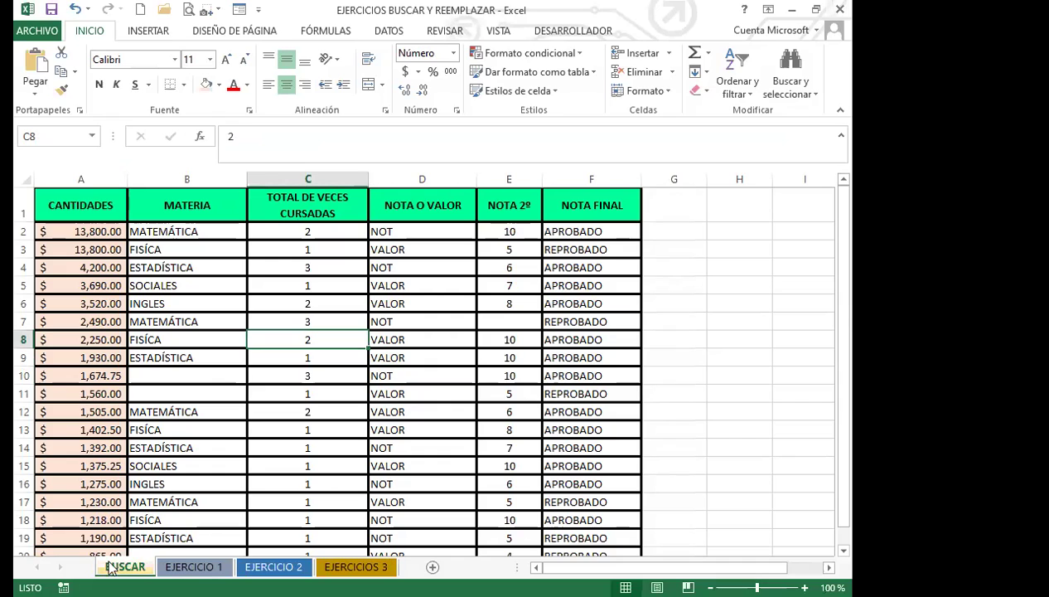
Look over the sheets EJERCICIO 1, EJERCICIO 2 and EJERCICIOS 3 of the exercise workbook.
{"action": "left_click", "coordinate": [194, 566]}
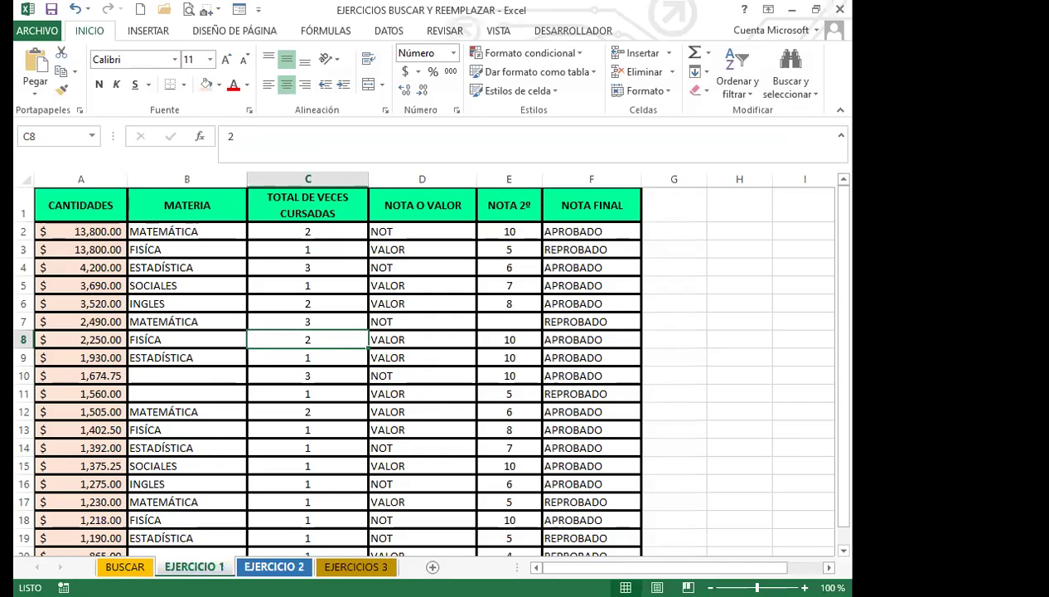
{"action": "left_click", "coordinate": [273, 567]}
{"action": "left_click", "coordinate": [341, 567]}
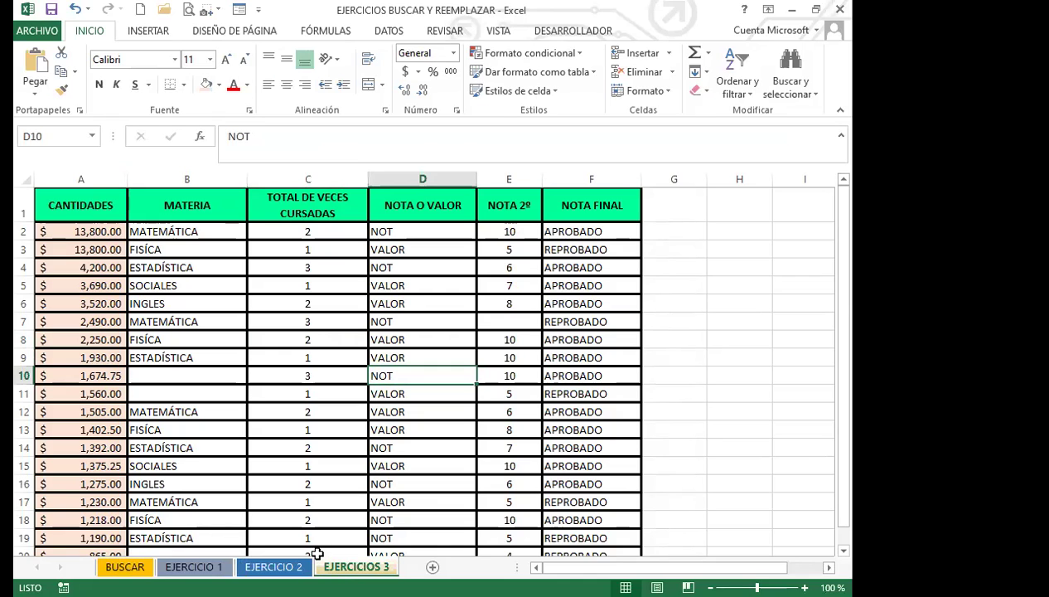
{"action": "key", "text": "ctrl+b"}
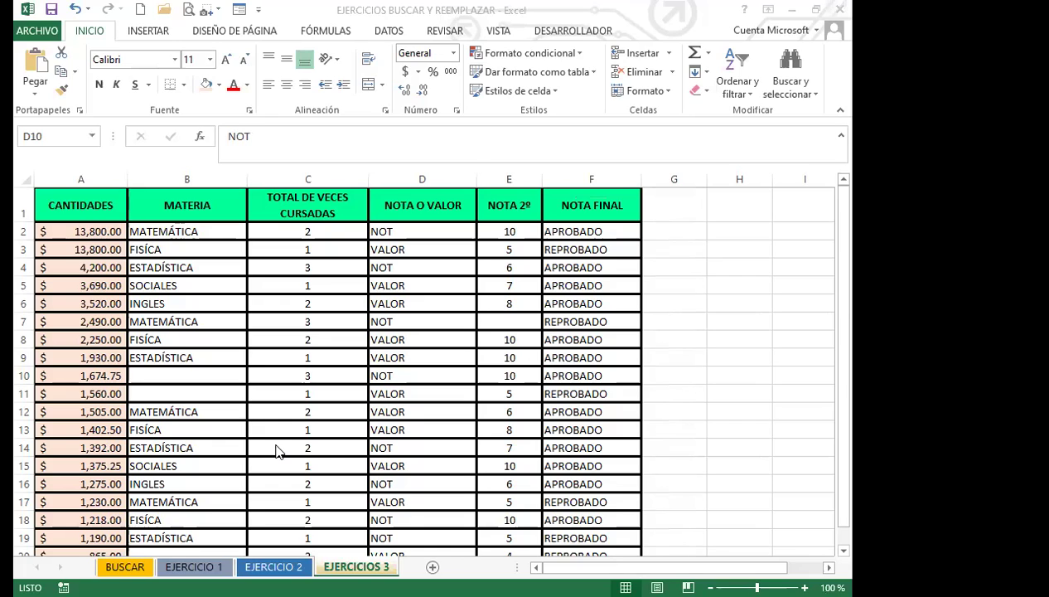
{"action": "key", "text": "Escape"}
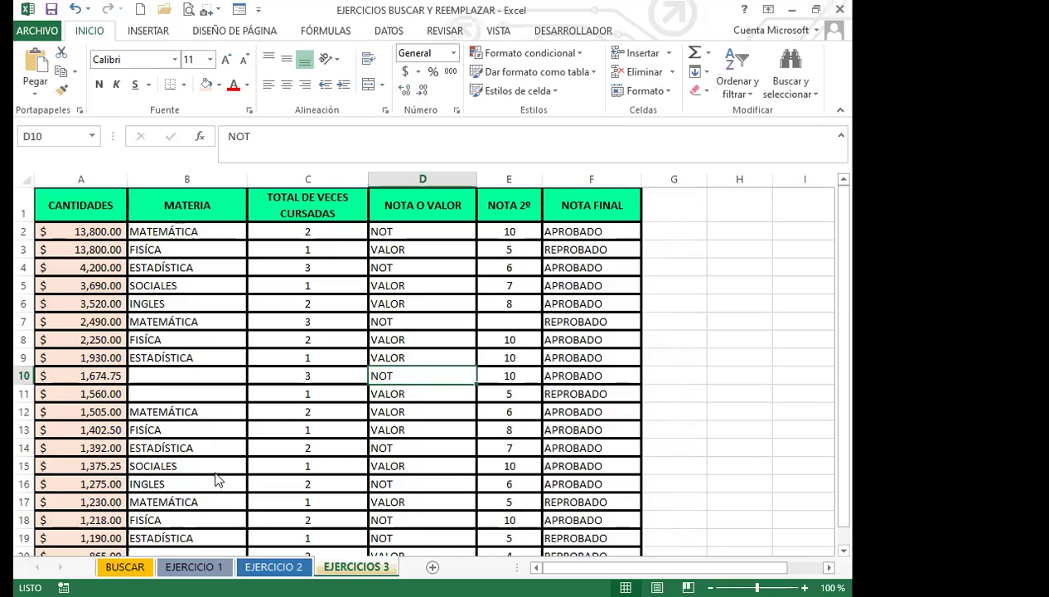
{"action": "key", "text": "ctrl+b"}
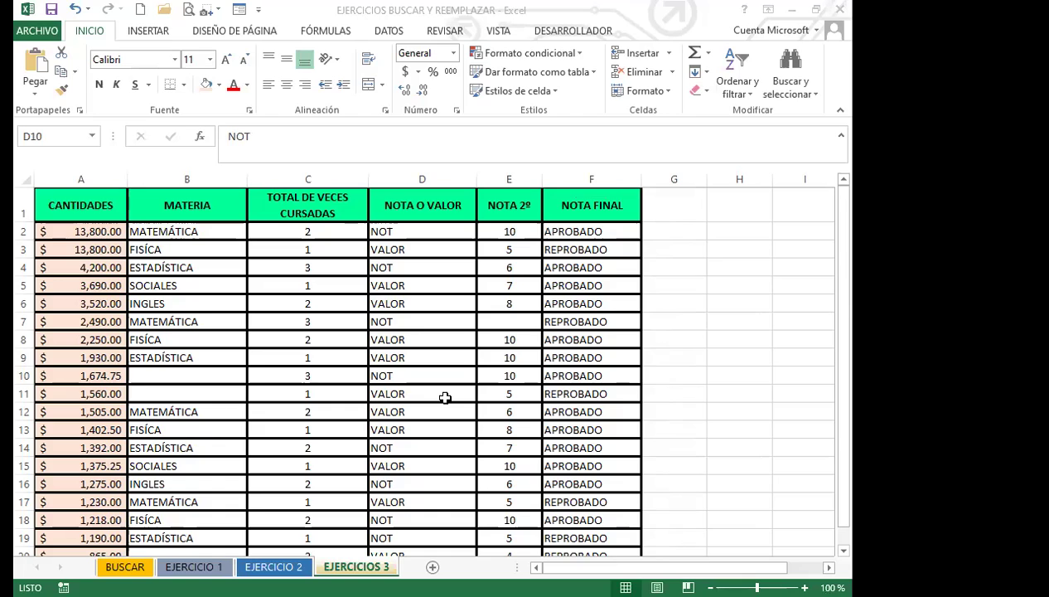
{"action": "key", "text": "Escape"}
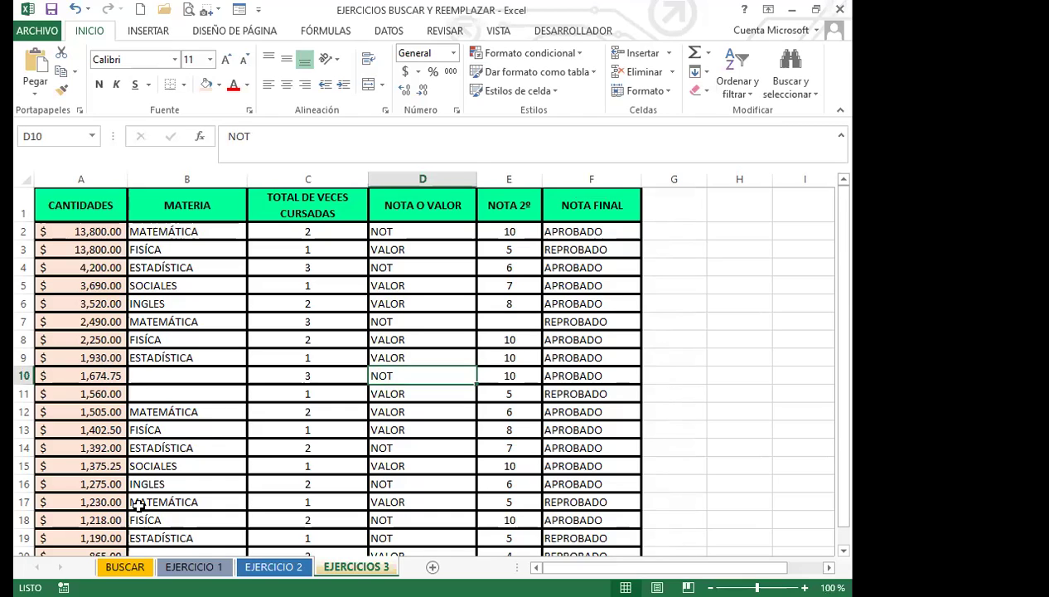
Compare the tables on all four sheets of the workbook, finishing on the BUSCAR sheet.
{"action": "left_click", "coordinate": [274, 567]}
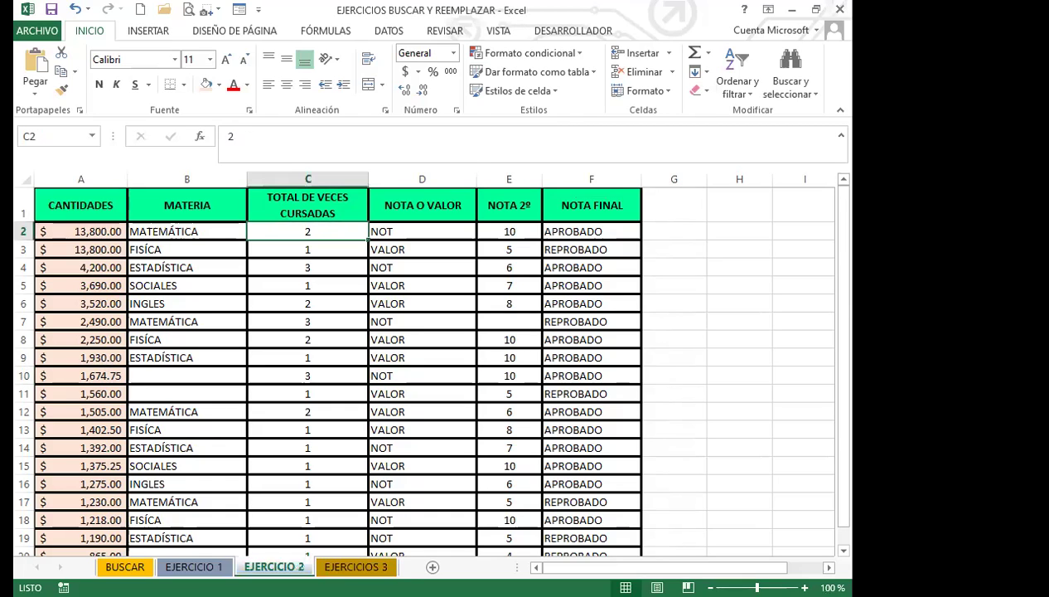
{"action": "left_click", "coordinate": [348, 567]}
{"action": "left_click", "coordinate": [194, 566]}
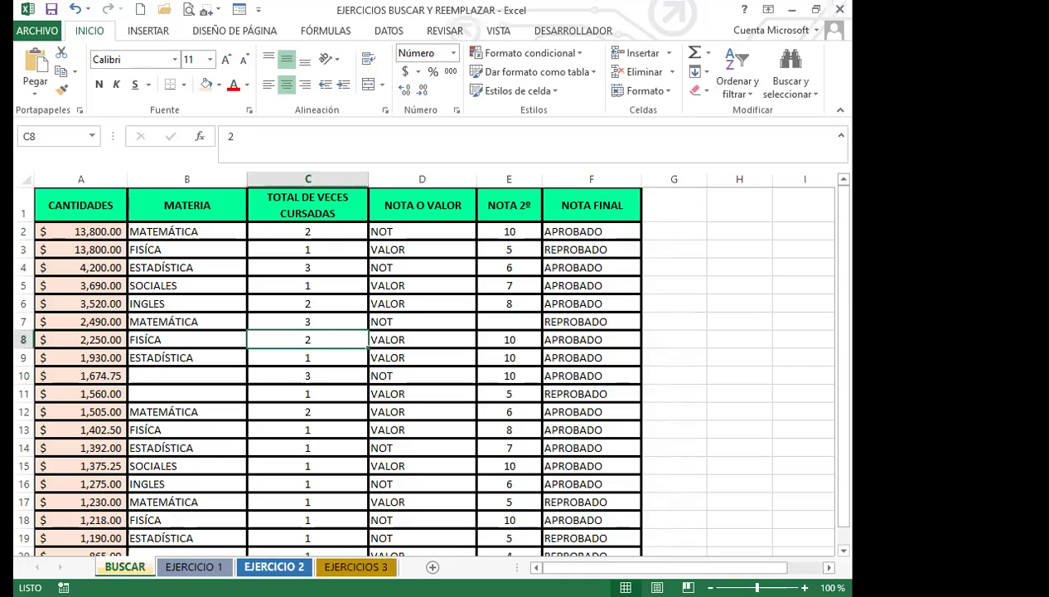
{"action": "left_click", "coordinate": [273, 567]}
{"action": "left_click", "coordinate": [351, 567]}
{"action": "left_click", "coordinate": [194, 567]}
{"action": "left_click", "coordinate": [274, 567]}
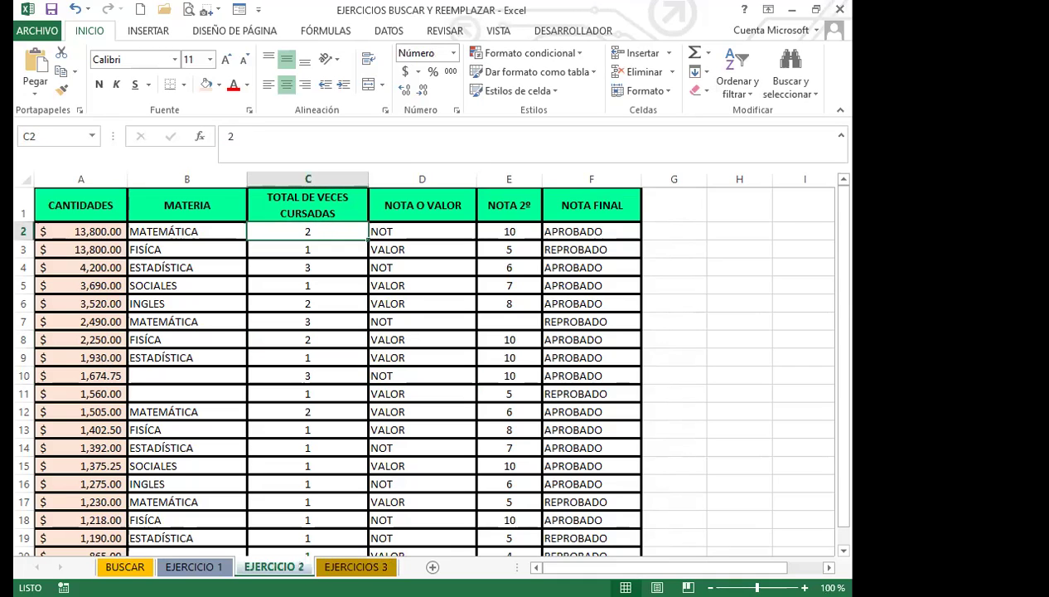
{"action": "left_click", "coordinate": [351, 567]}
{"action": "left_click", "coordinate": [274, 567]}
{"action": "left_click", "coordinate": [194, 567]}
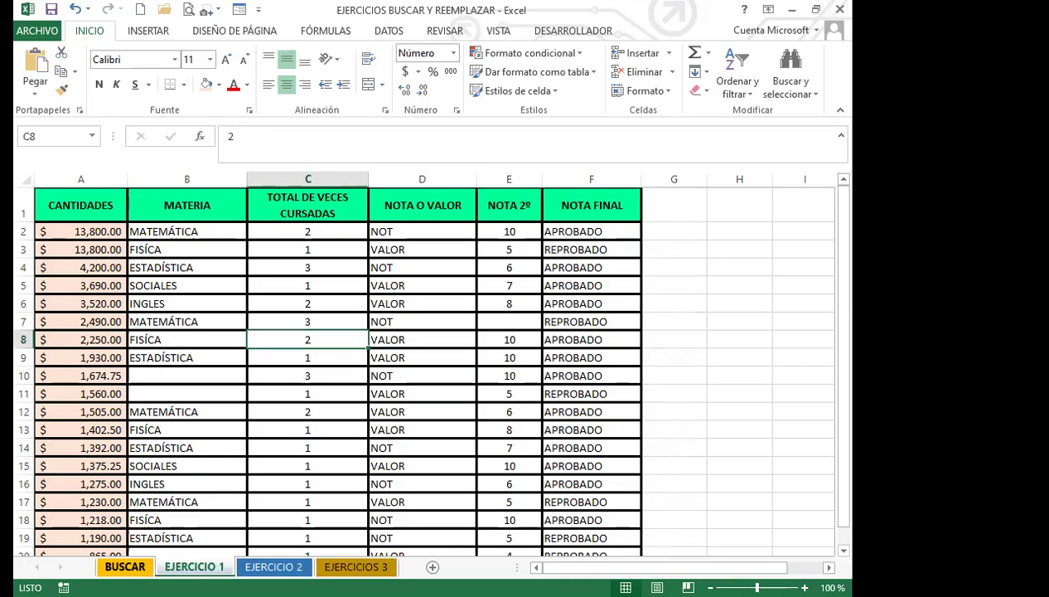
{"action": "left_click", "coordinate": [275, 567]}
{"action": "left_click", "coordinate": [351, 567]}
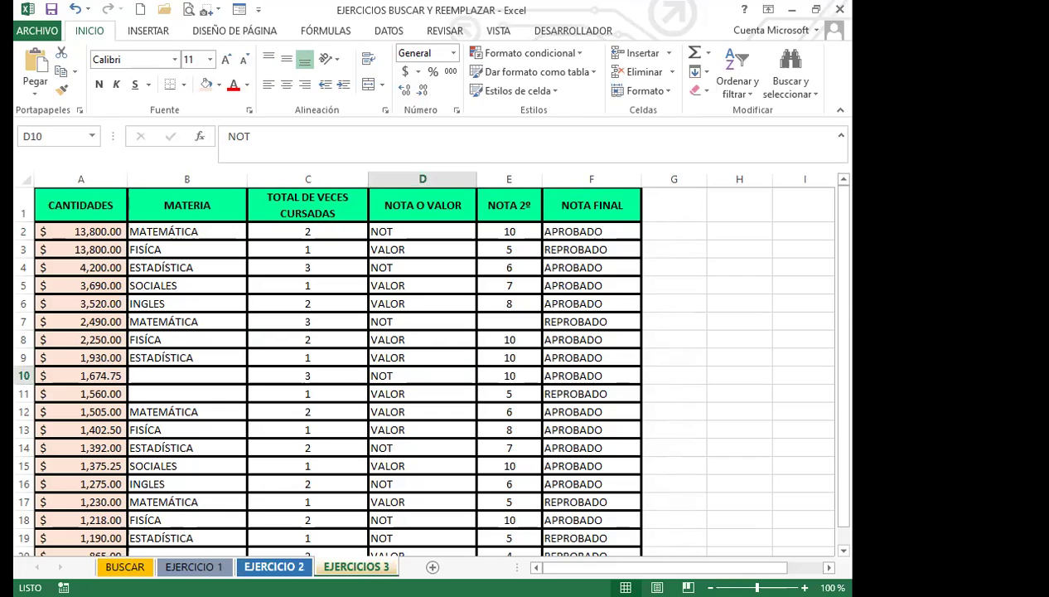
{"action": "left_click", "coordinate": [273, 567]}
{"action": "left_click", "coordinate": [194, 567]}
{"action": "left_click", "coordinate": [124, 567]}
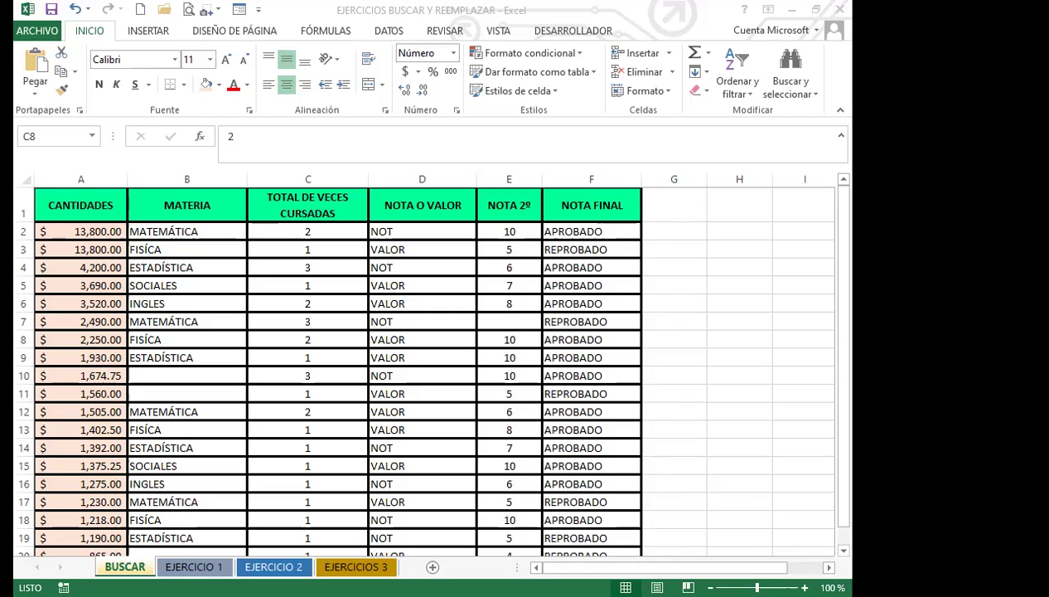
View the font settings of the header cells A1:F1 in the cell format dialog, and close it without changes.
{"action": "left_click_drag", "start_coordinate": [77, 206], "coordinate": [574, 200]}
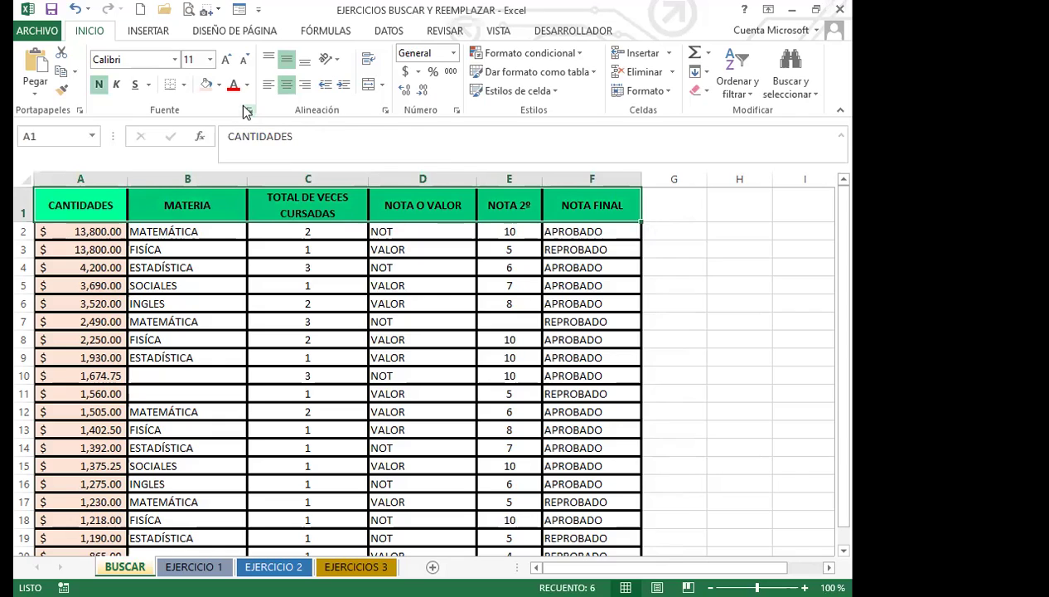
{"action": "left_click", "coordinate": [244, 110]}
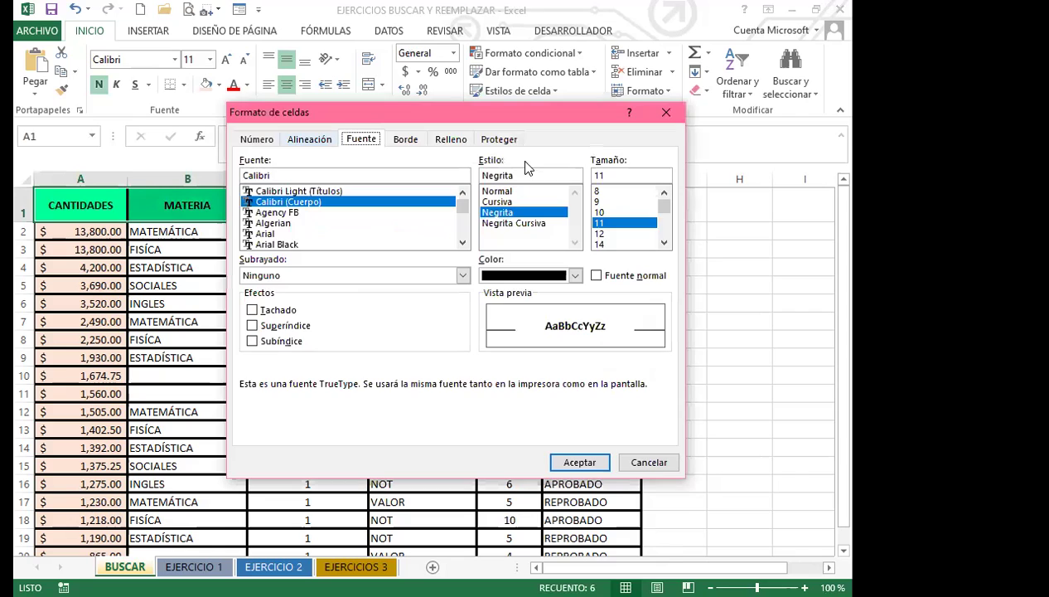
{"action": "left_click", "coordinate": [666, 113]}
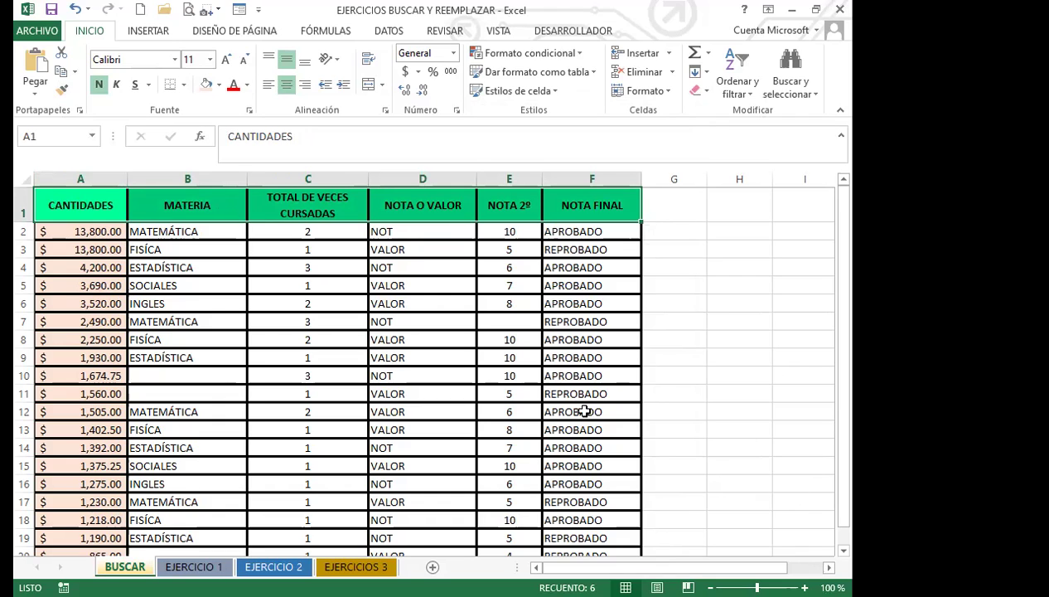
Select the header cells A1:F1 and examine the options of the Find dialog, moving it aside before closing it.
{"action": "left_click_drag", "start_coordinate": [86, 200], "coordinate": [569, 199]}
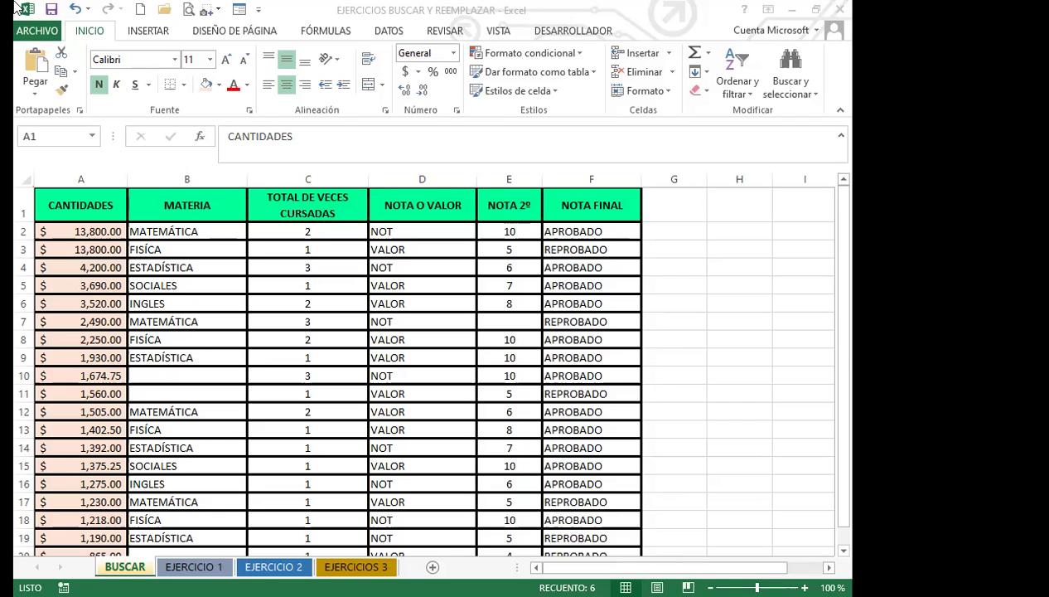
{"action": "left_click", "coordinate": [105, 40]}
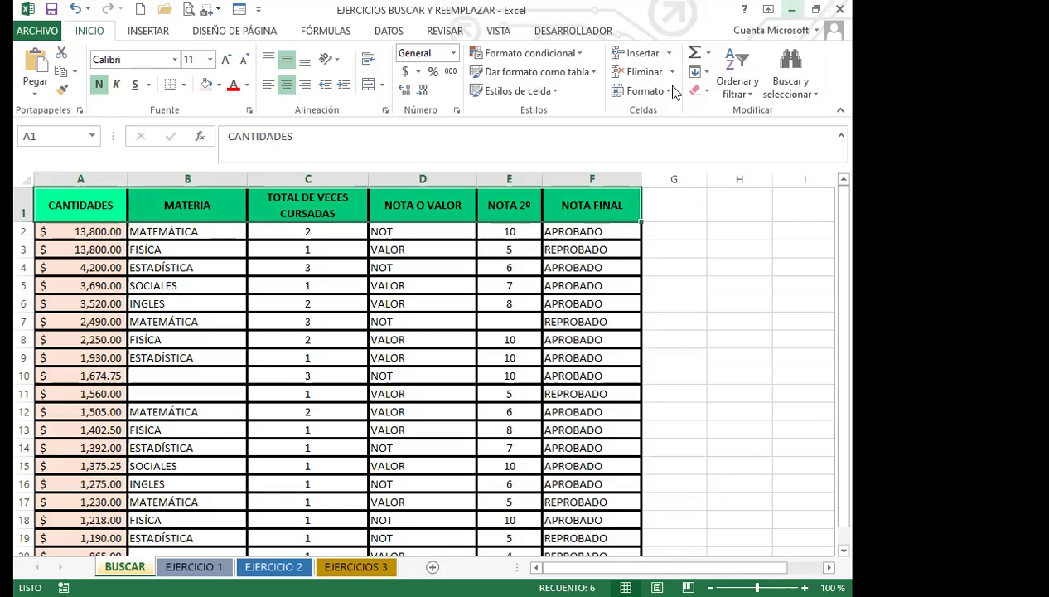
{"action": "left_click", "coordinate": [817, 94]}
{"action": "left_click", "coordinate": [816, 98]}
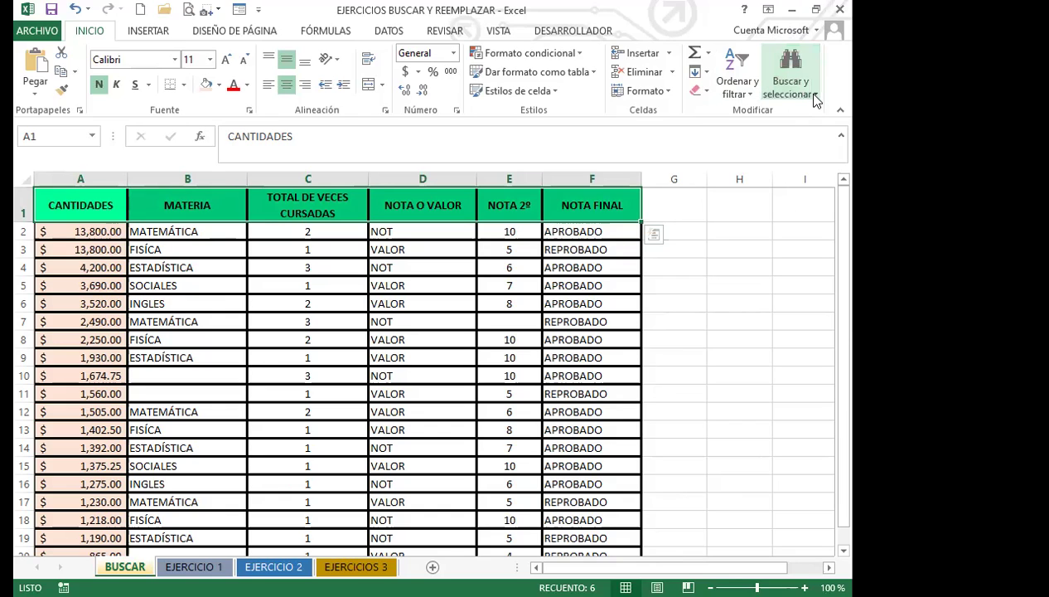
{"action": "left_click", "coordinate": [815, 96]}
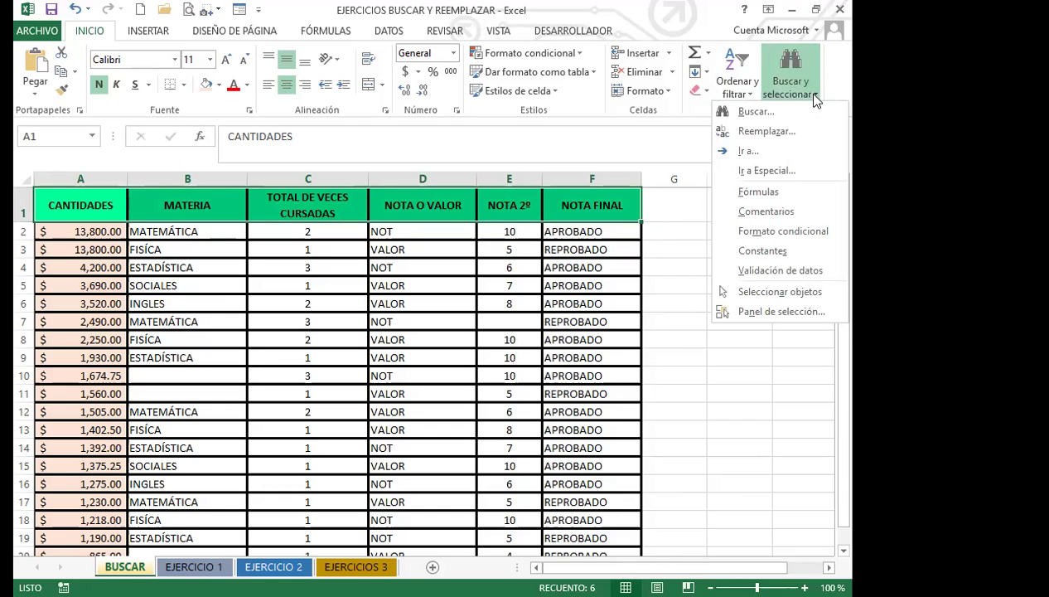
{"action": "left_click", "coordinate": [755, 113]}
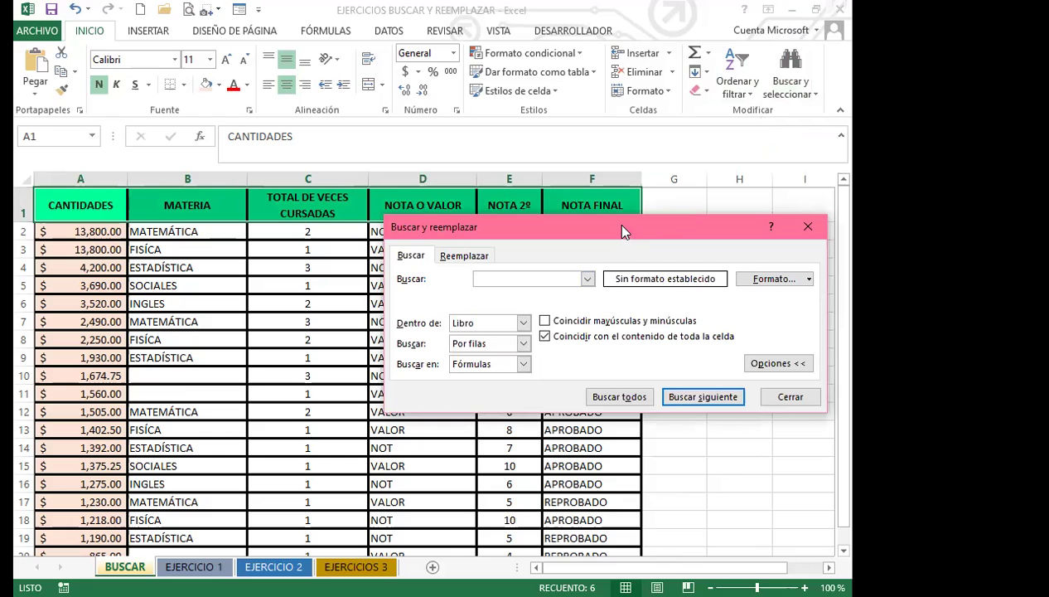
{"action": "left_click_drag", "start_coordinate": [435, 222], "coordinate": [250, 209]}
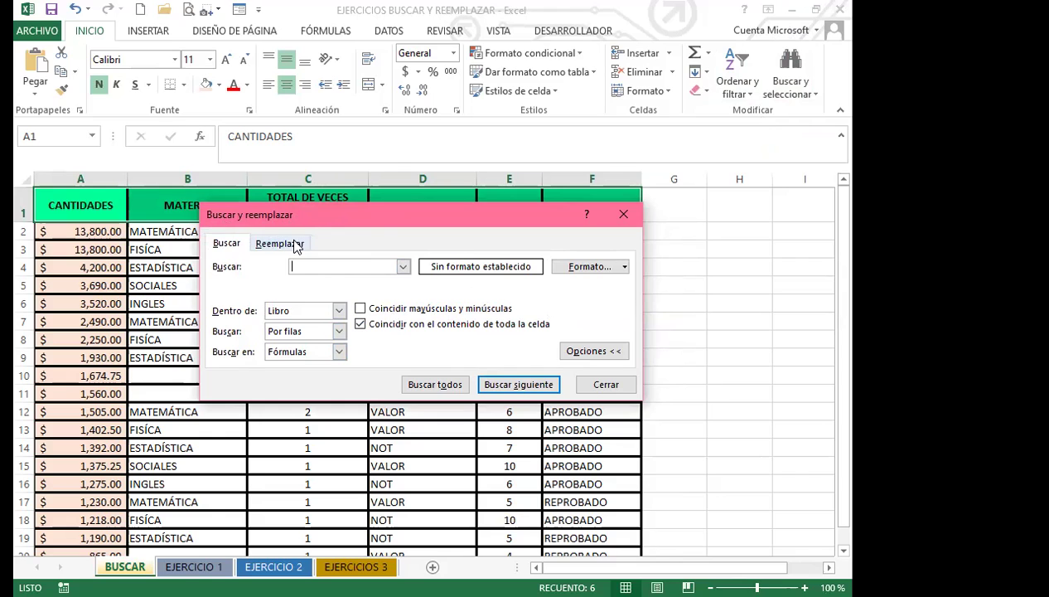
{"action": "left_click", "coordinate": [623, 214]}
Examine the fields and options of the Replace dialog and its Find page, and close it.
{"action": "left_click", "coordinate": [817, 97]}
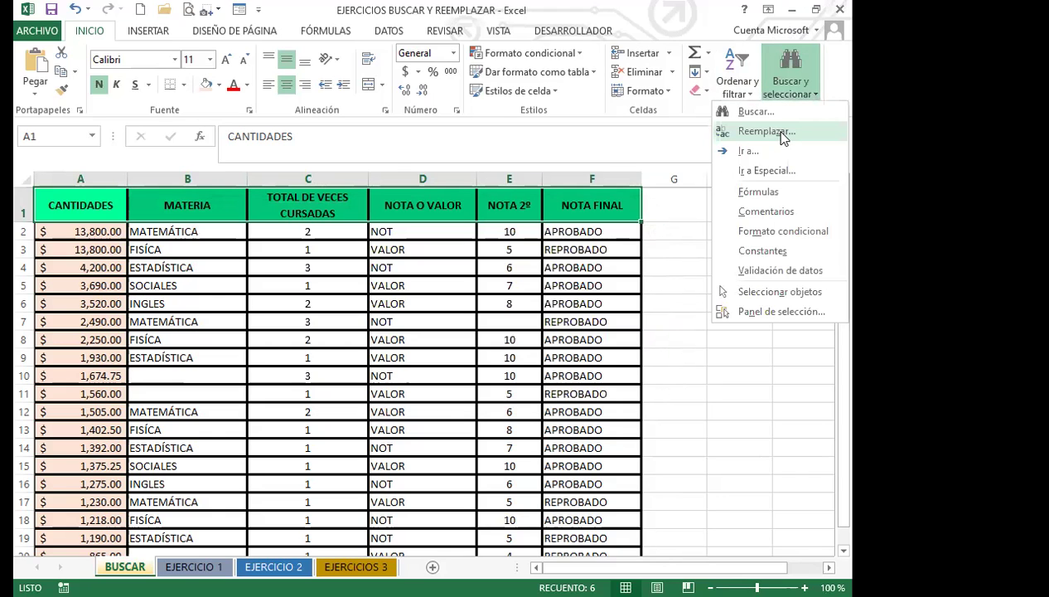
{"action": "left_click", "coordinate": [740, 131]}
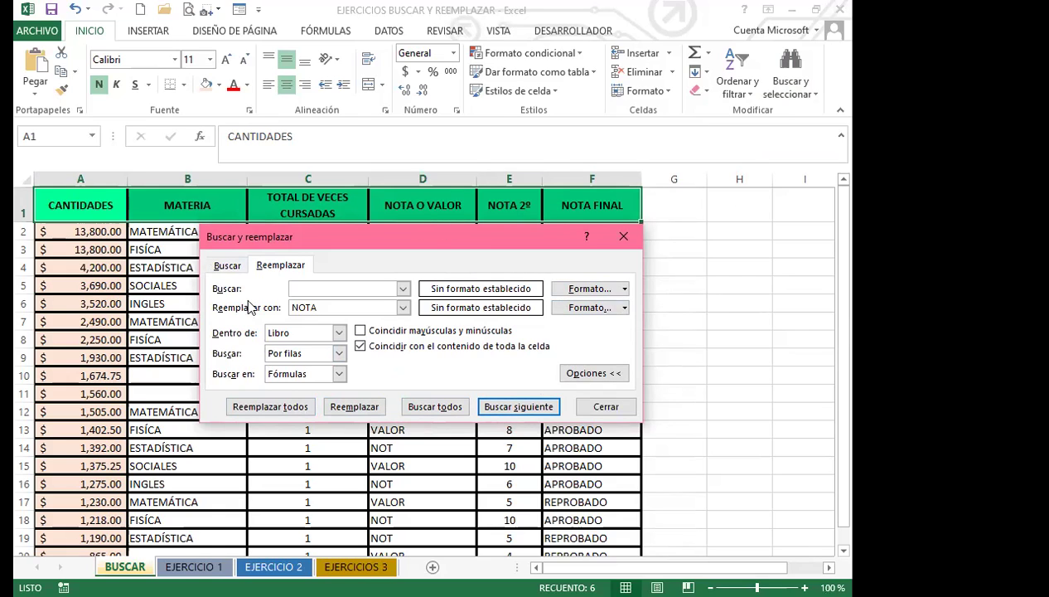
{"action": "left_click", "coordinate": [220, 270]}
{"action": "left_click", "coordinate": [623, 236]}
Reopen the Replace dialog, clear the leftover replacement text, and close the dialog.
{"action": "left_click", "coordinate": [814, 94]}
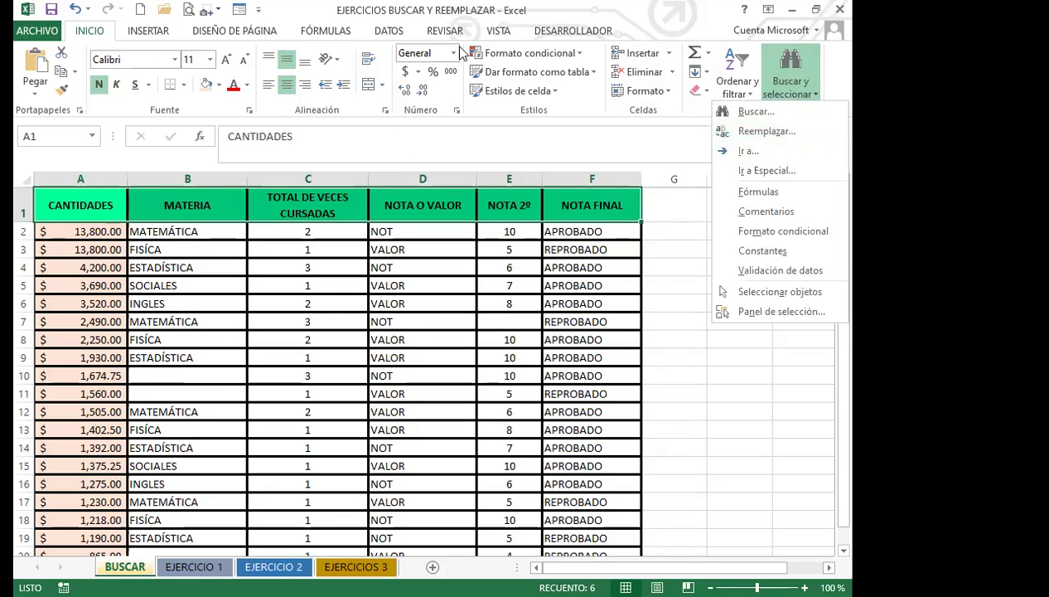
{"action": "left_click", "coordinate": [752, 134]}
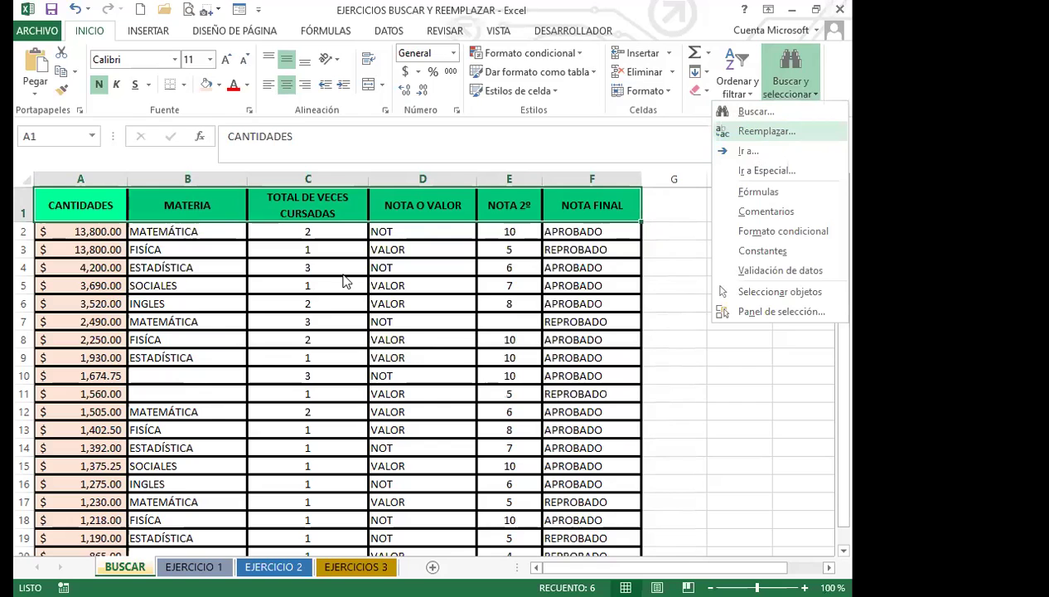
{"action": "left_click_drag", "start_coordinate": [333, 330], "coordinate": [225, 323]}
{"action": "key", "text": "Delete"}
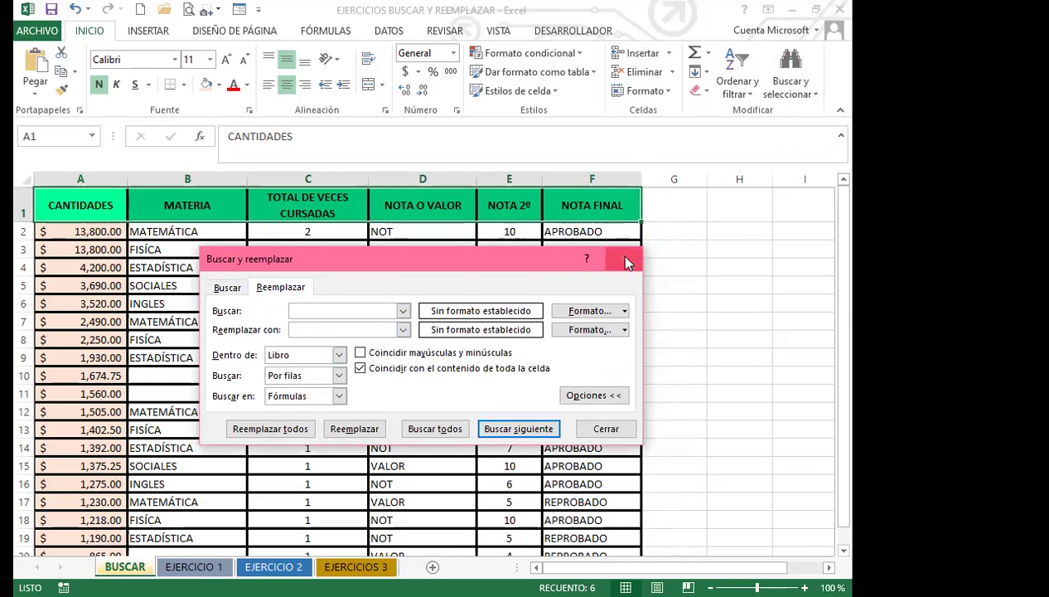
{"action": "left_click", "coordinate": [600, 437]}
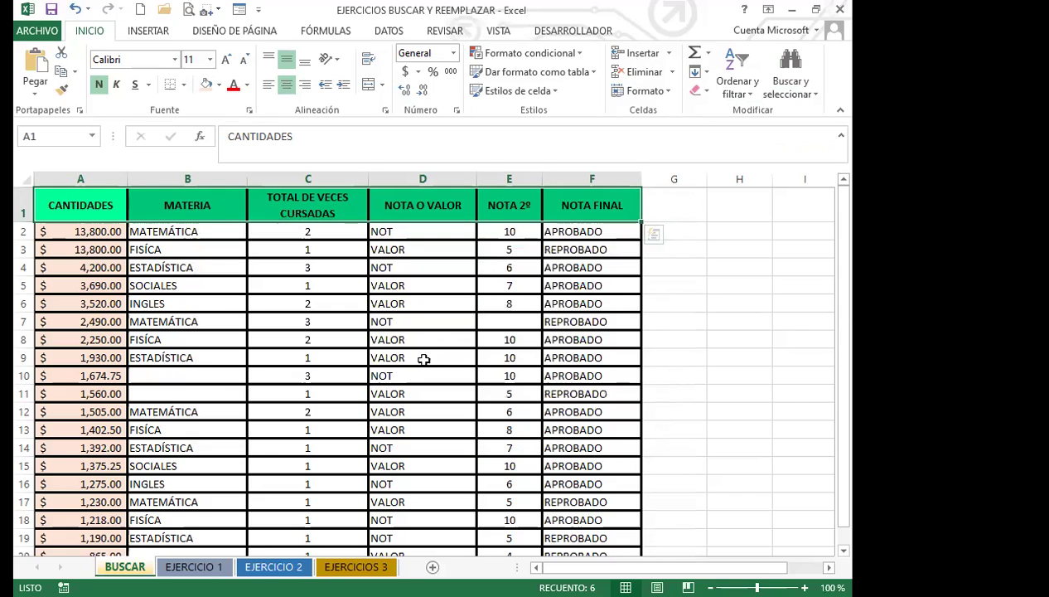
{"action": "left_click", "coordinate": [415, 359]}
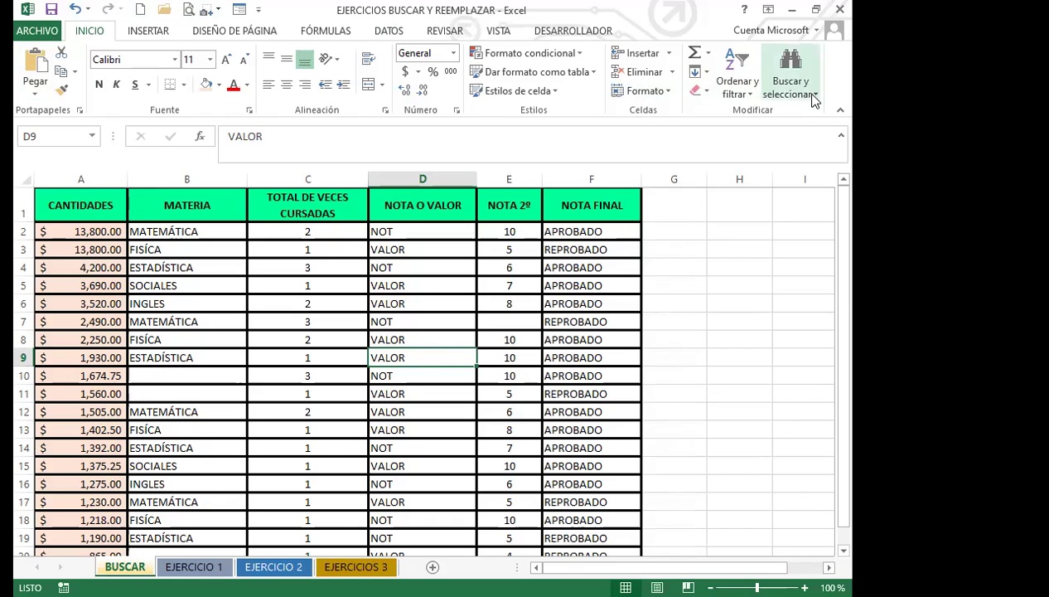
{"action": "left_click", "coordinate": [751, 264]}
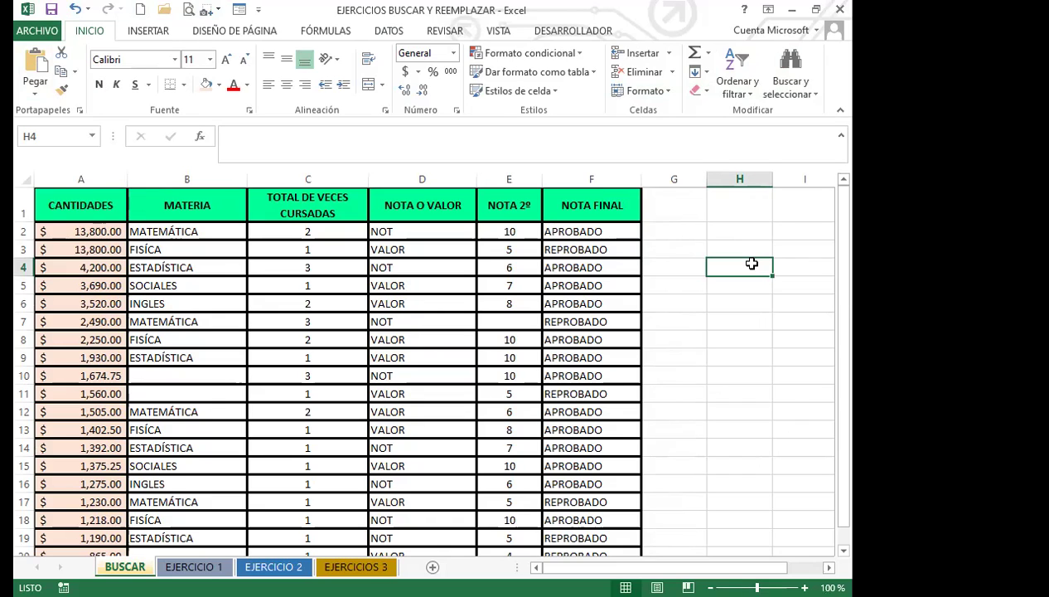
{"action": "left_click", "coordinate": [817, 89]}
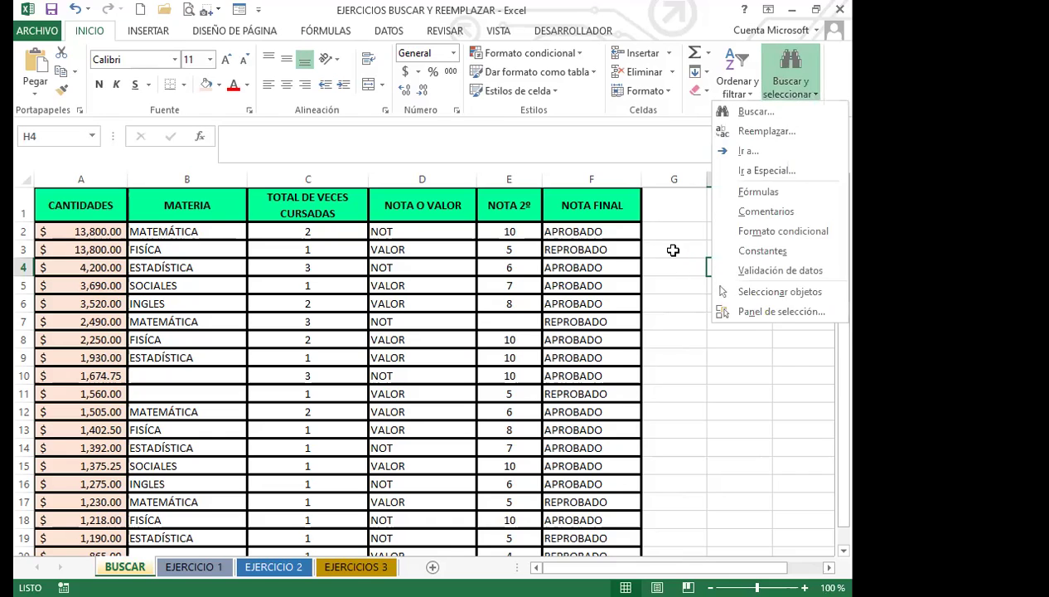
{"action": "left_click", "coordinate": [611, 270]}
{"action": "left_click", "coordinate": [612, 272]}
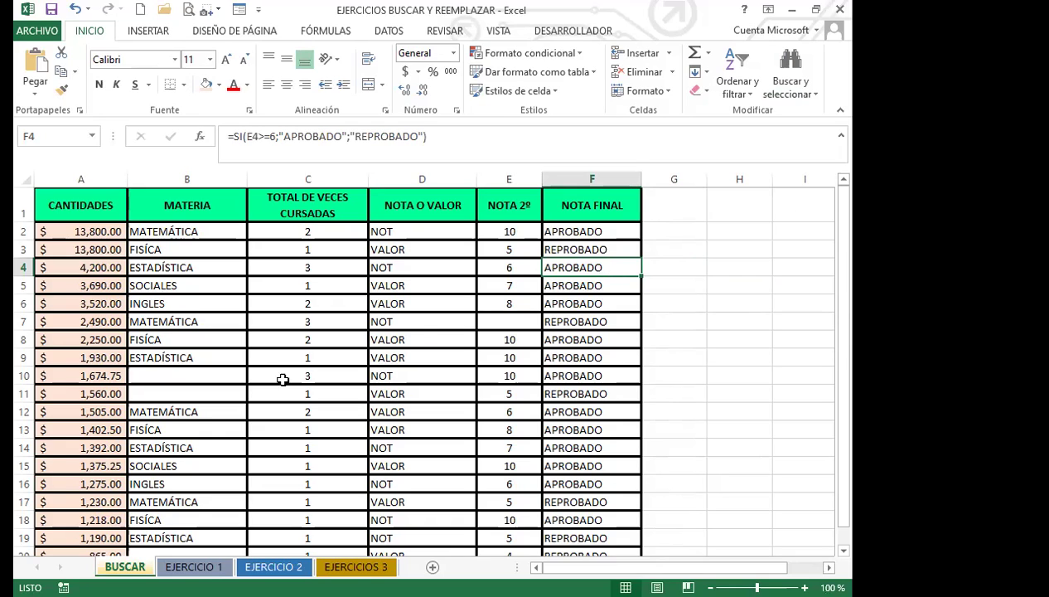
View the Find dialog with cell B9 selected, close it, and display the formula commands.
{"action": "left_click", "coordinate": [234, 358]}
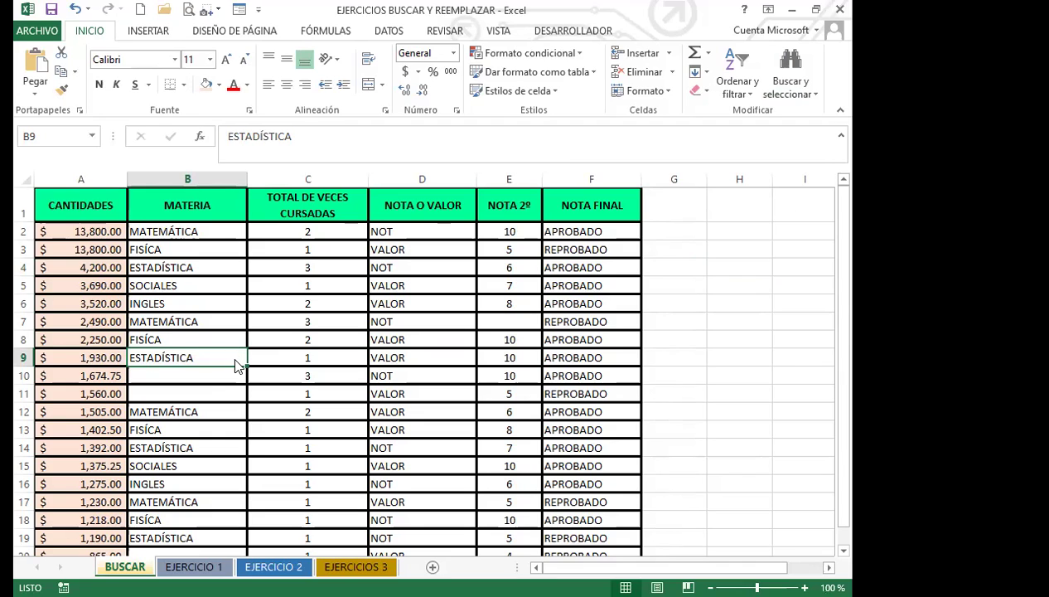
{"action": "key", "text": "ctrl+b"}
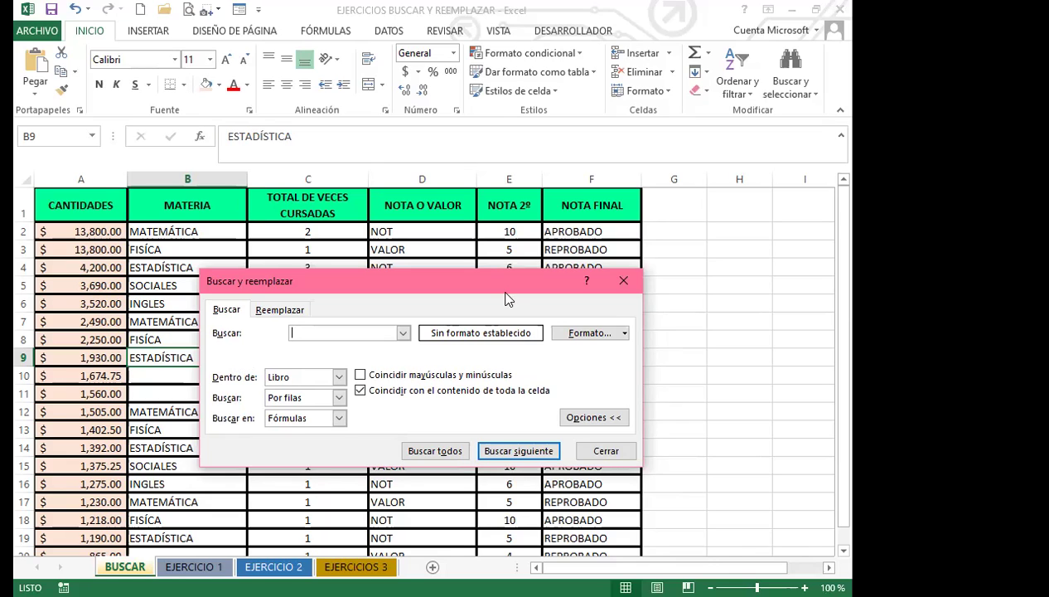
{"action": "left_click", "coordinate": [625, 281]}
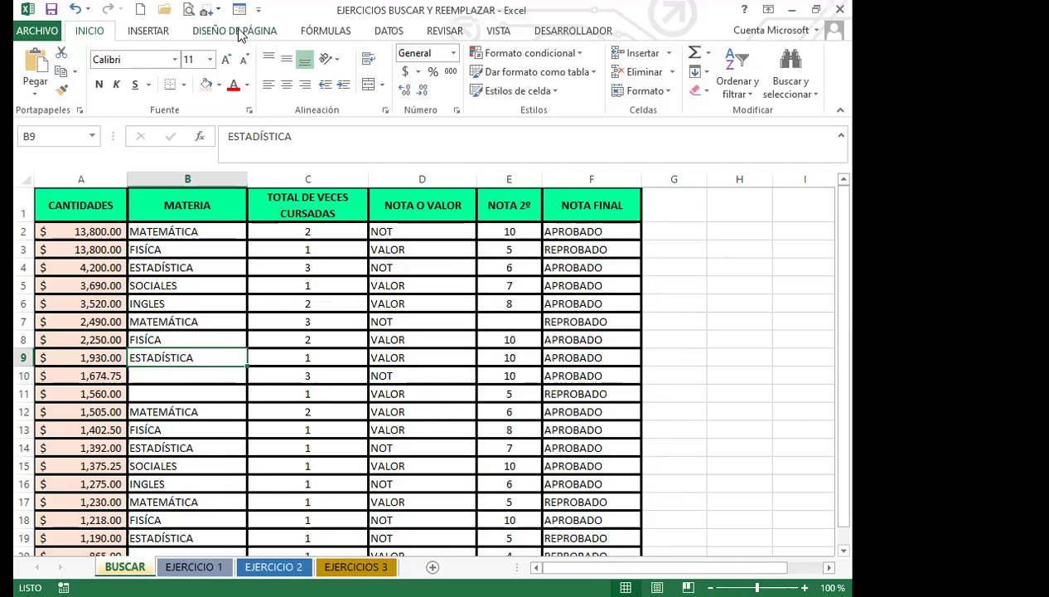
{"action": "left_click", "coordinate": [327, 33]}
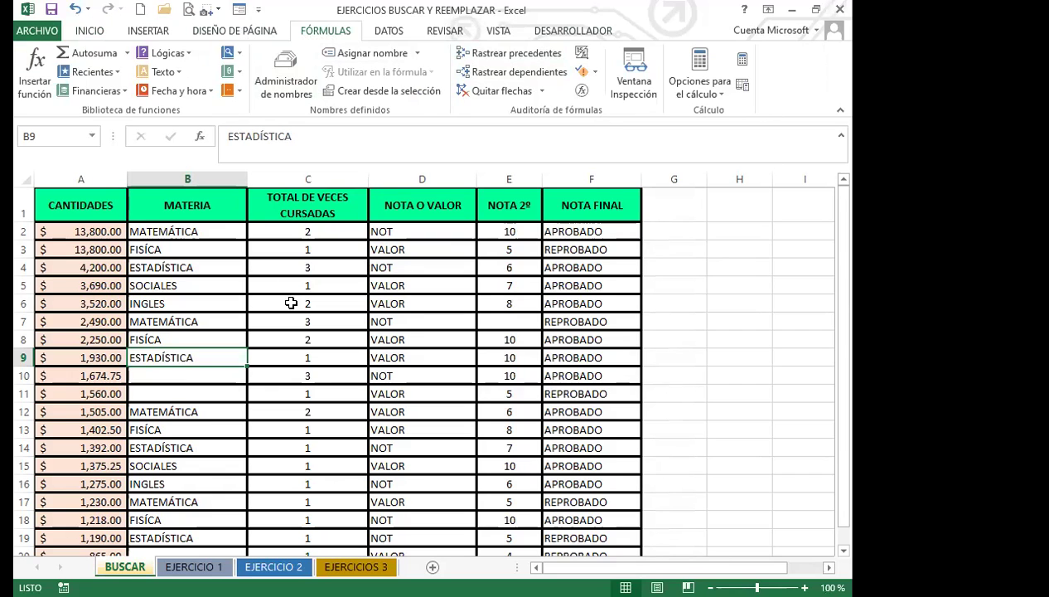
View and close the Find dialog, review the Buscar y seleccionar commands, and return to the formula commands.
{"action": "key", "text": "ctrl+b"}
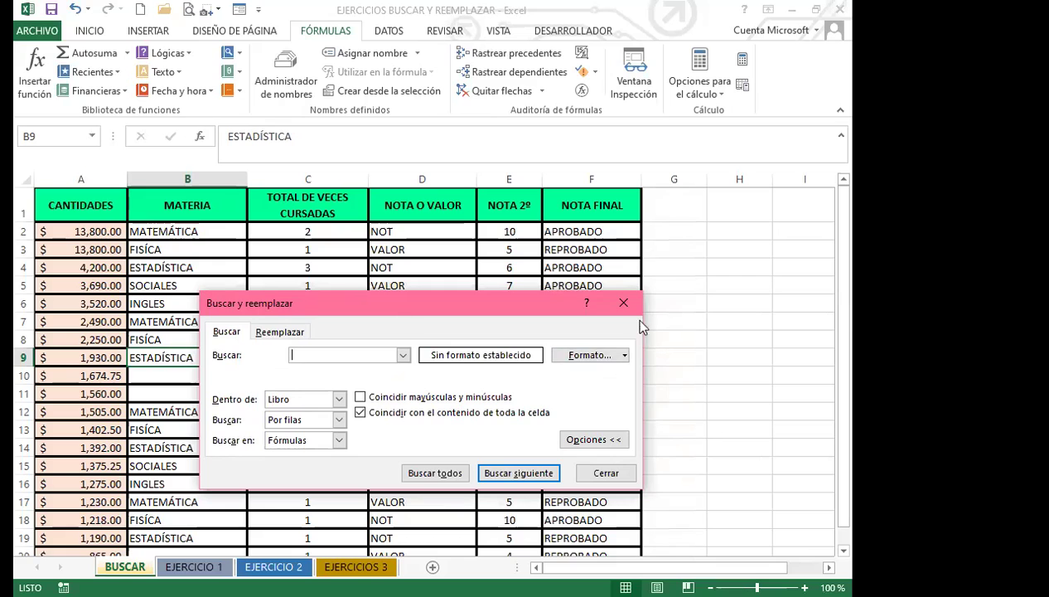
{"action": "key", "text": "Escape"}
{"action": "left_click", "coordinate": [90, 31]}
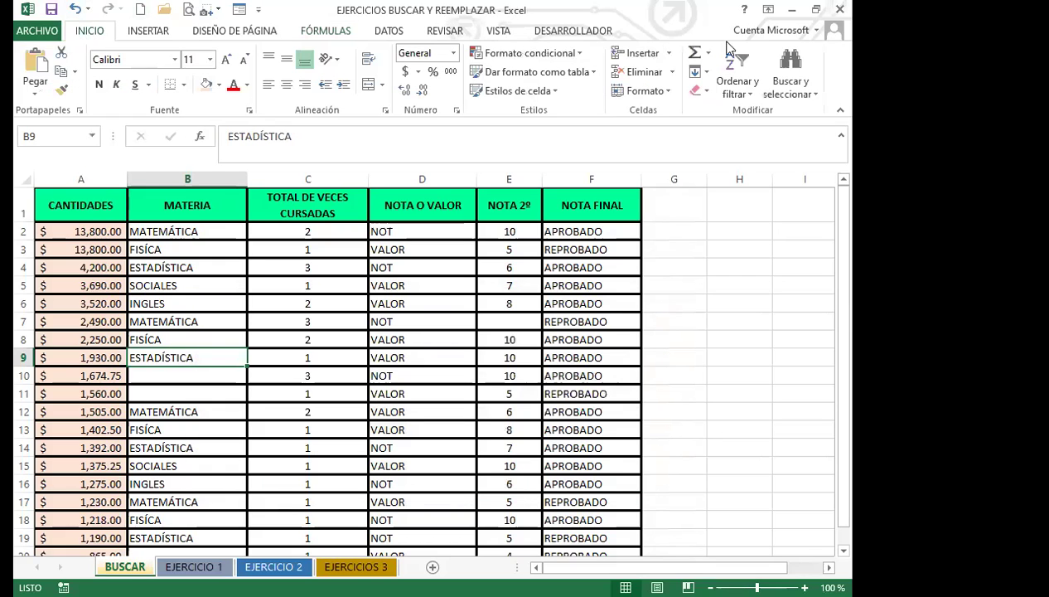
{"action": "left_click", "coordinate": [808, 94]}
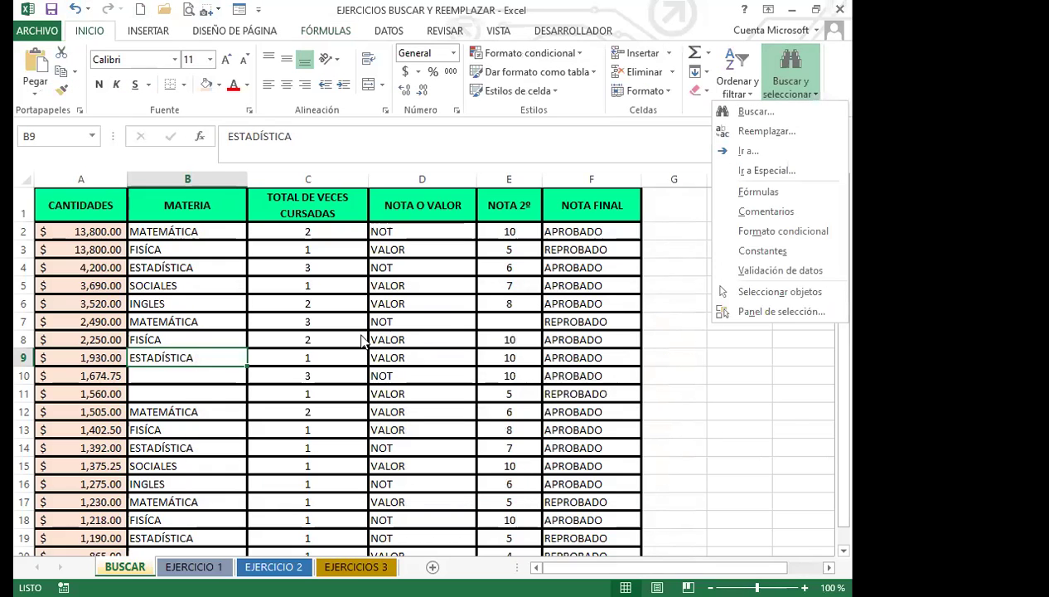
{"action": "left_click", "coordinate": [324, 33]}
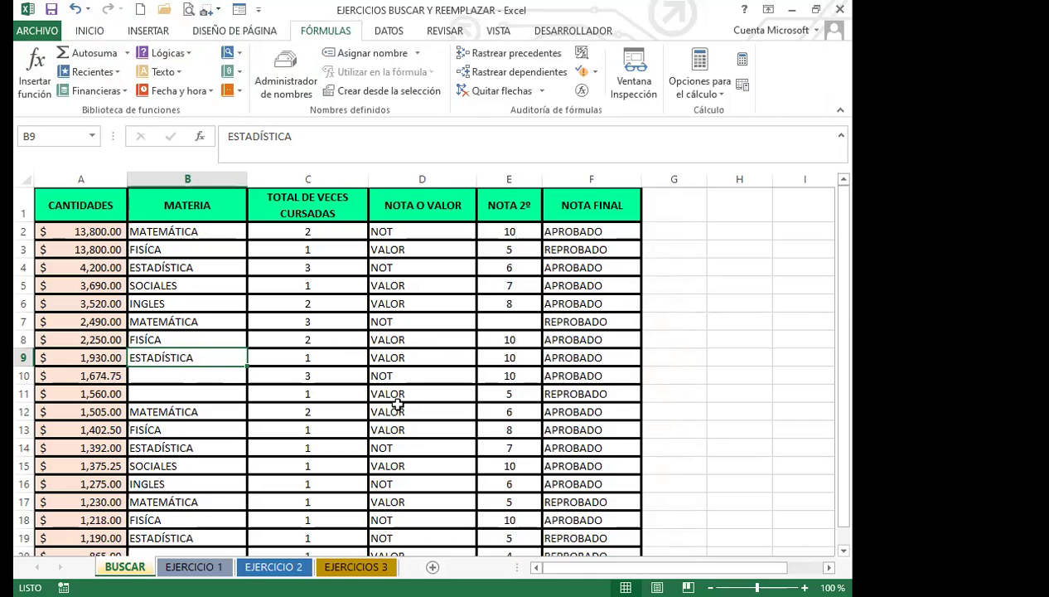
Reopen the Find dialog, move it off the first columns, expand its results area, and limit the search to Hoja.
{"action": "key", "text": "ctrl+b"}
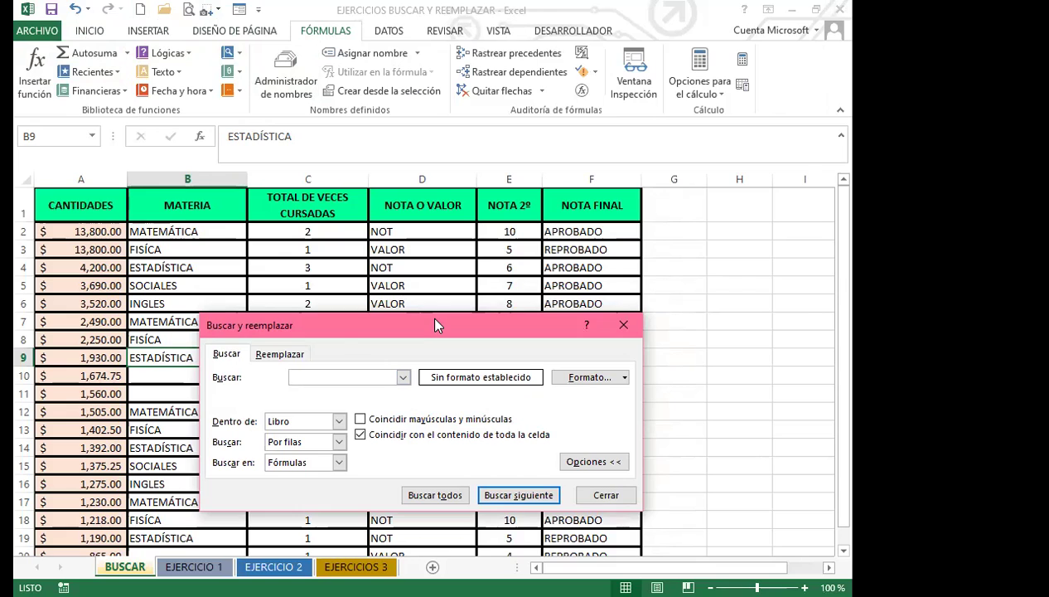
{"action": "left_click_drag", "start_coordinate": [437, 324], "coordinate": [593, 175]}
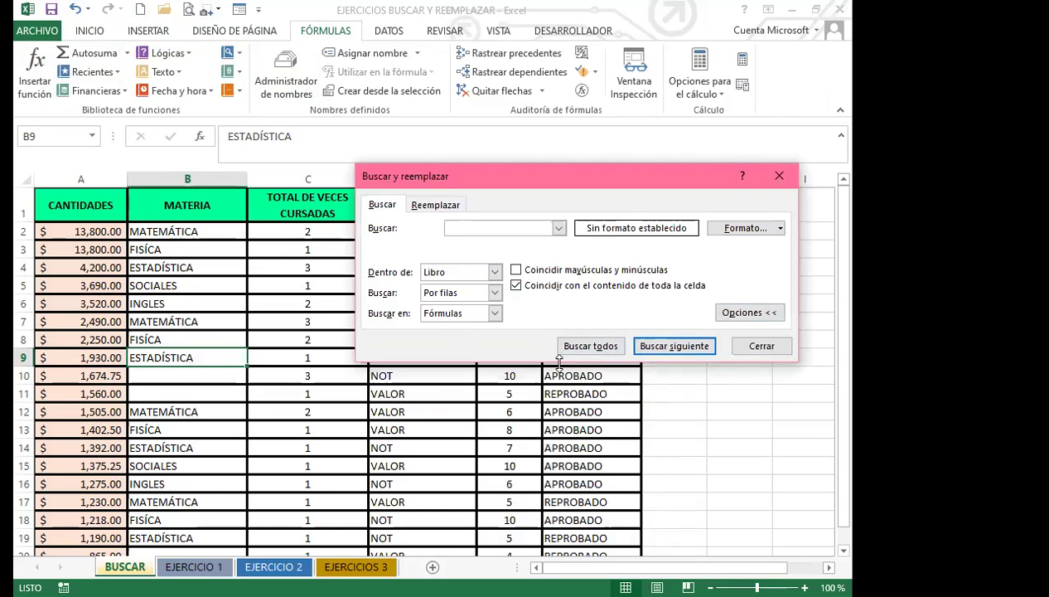
{"action": "left_click_drag", "start_coordinate": [559, 363], "coordinate": [559, 417]}
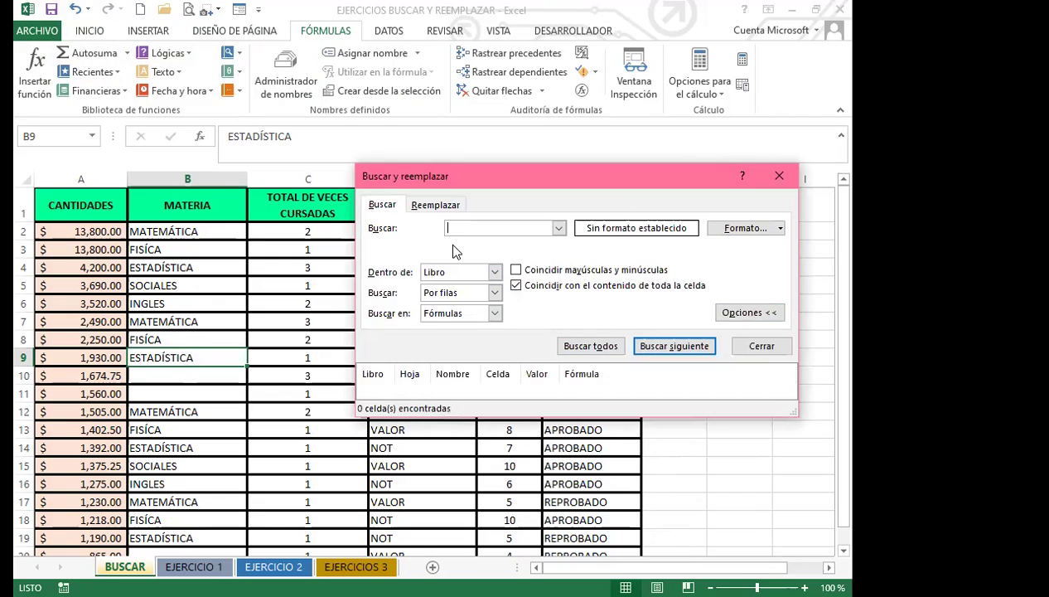
{"action": "left_click", "coordinate": [379, 211]}
{"action": "left_click", "coordinate": [471, 228]}
{"action": "left_click", "coordinate": [496, 273]}
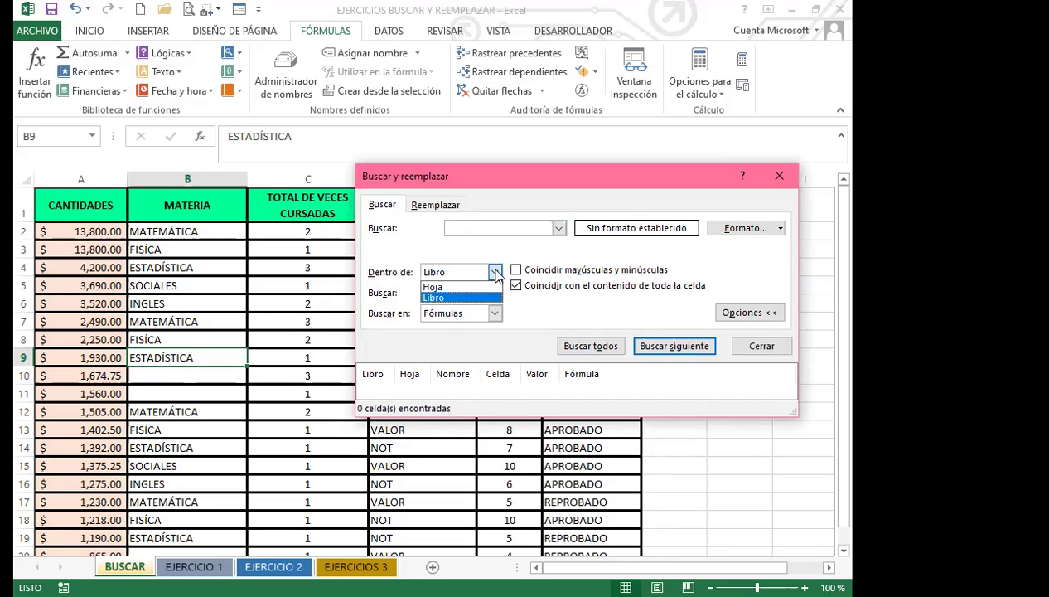
{"action": "left_click", "coordinate": [445, 288]}
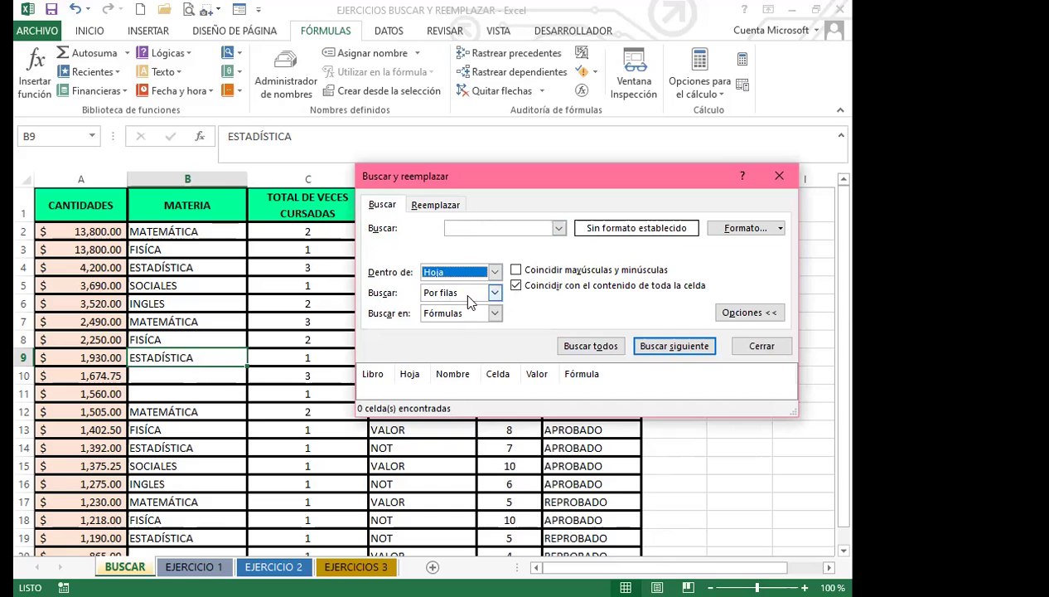
Examine the search-order, look-in and format choices of the Find dialog, and adjust the height of its results area.
{"action": "left_click", "coordinate": [495, 294]}
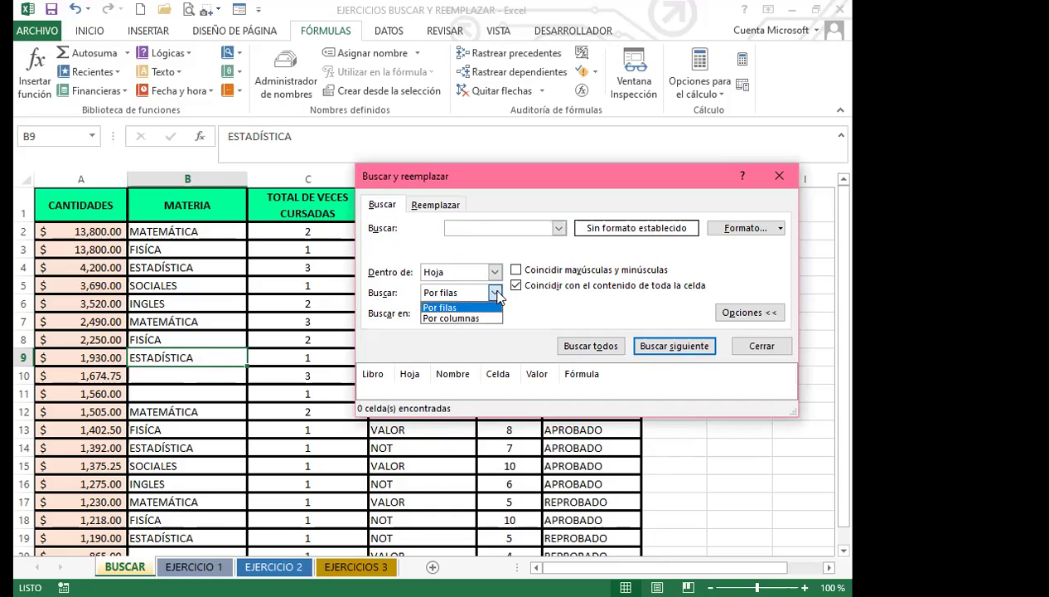
{"action": "left_click", "coordinate": [497, 292]}
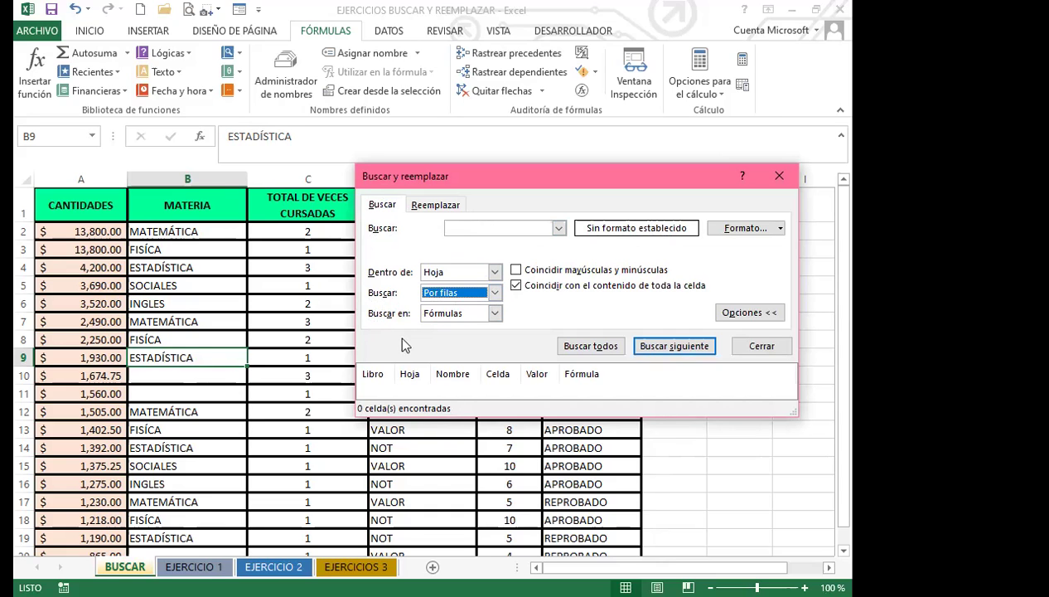
{"action": "left_click", "coordinate": [495, 313]}
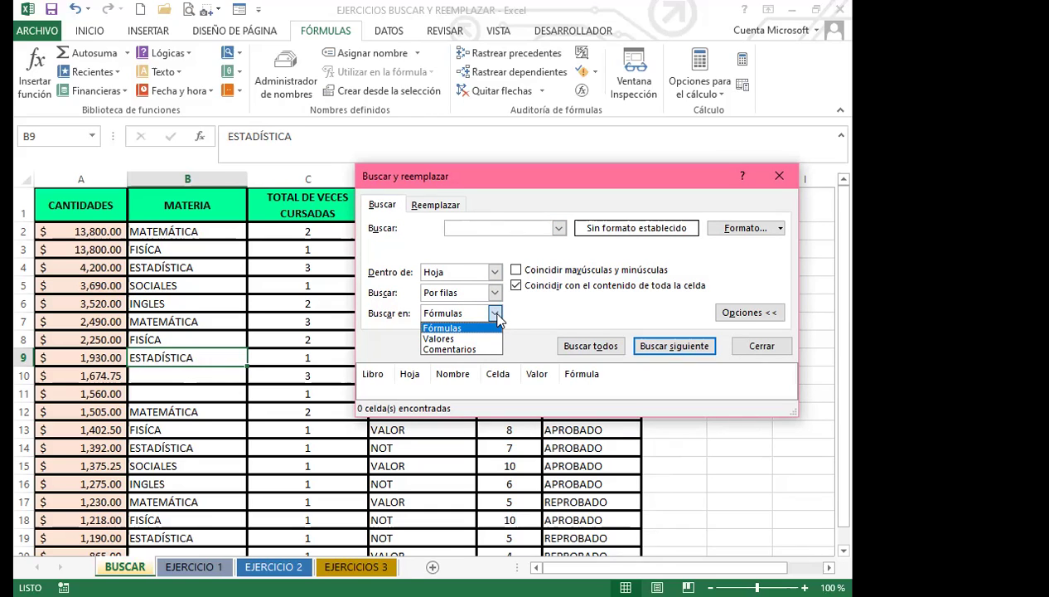
{"action": "left_click", "coordinate": [497, 315]}
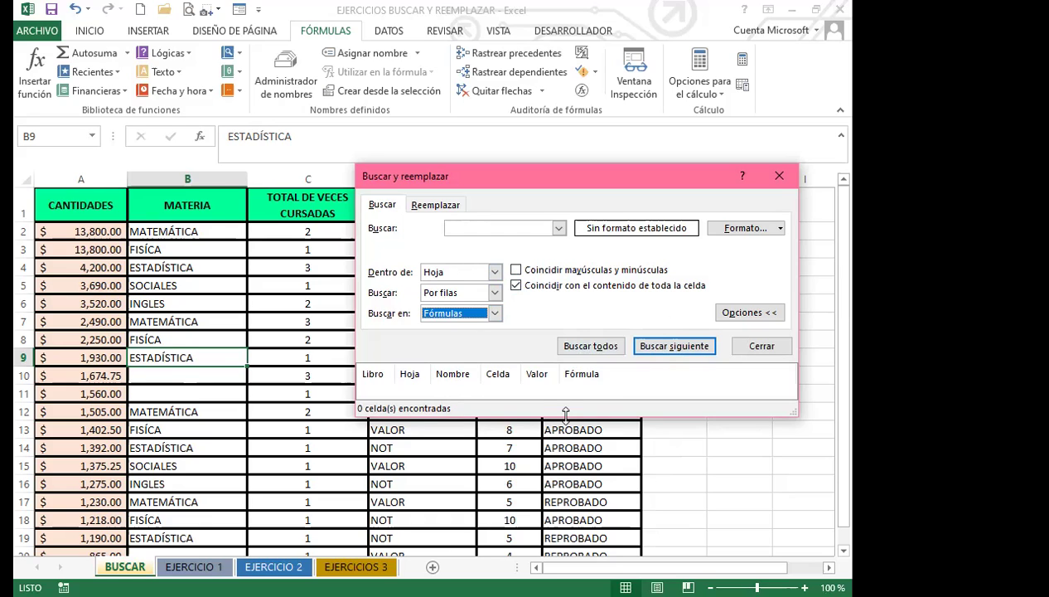
{"action": "left_click_drag", "start_coordinate": [566, 413], "coordinate": [565, 374]}
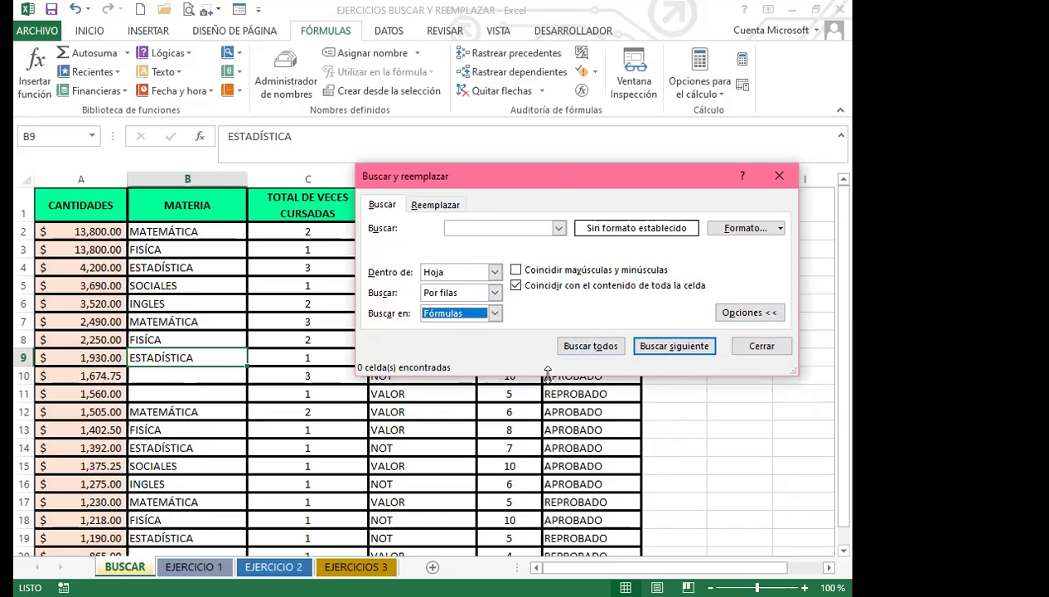
{"action": "left_click_drag", "start_coordinate": [548, 374], "coordinate": [548, 431]}
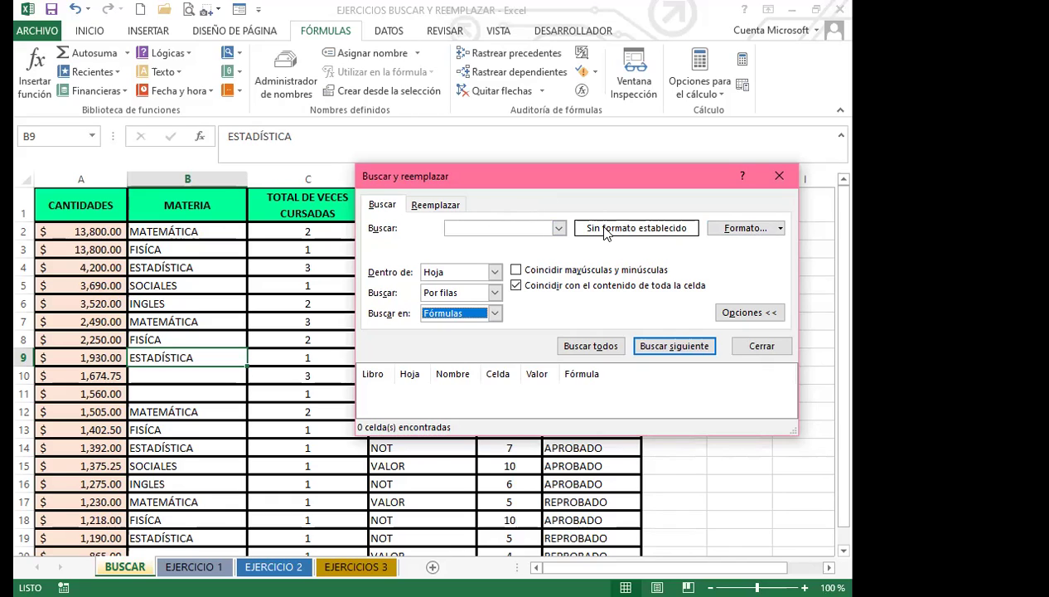
{"action": "left_click", "coordinate": [780, 230]}
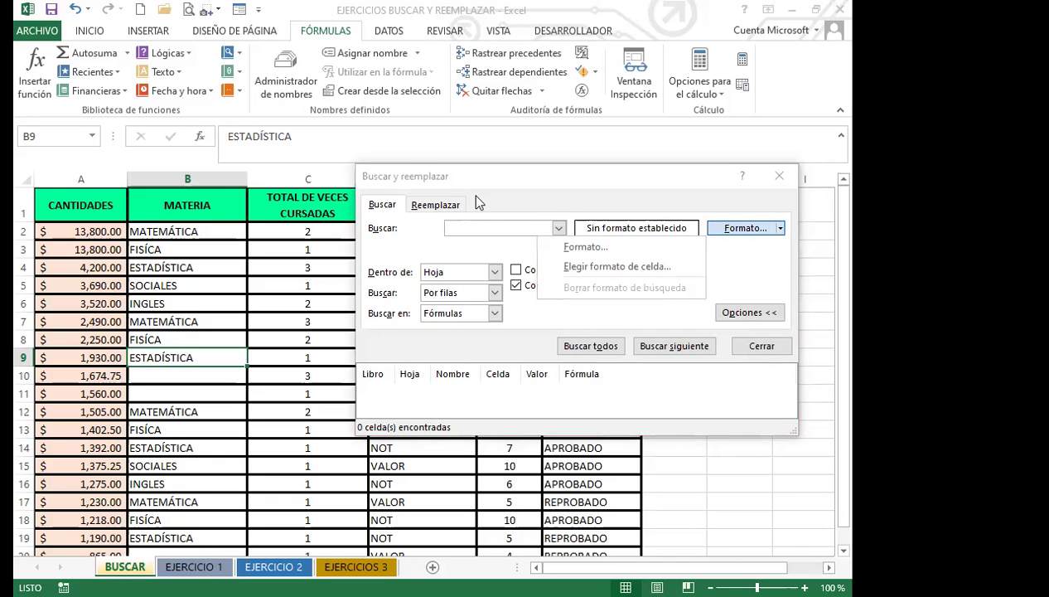
{"action": "left_click", "coordinate": [487, 230]}
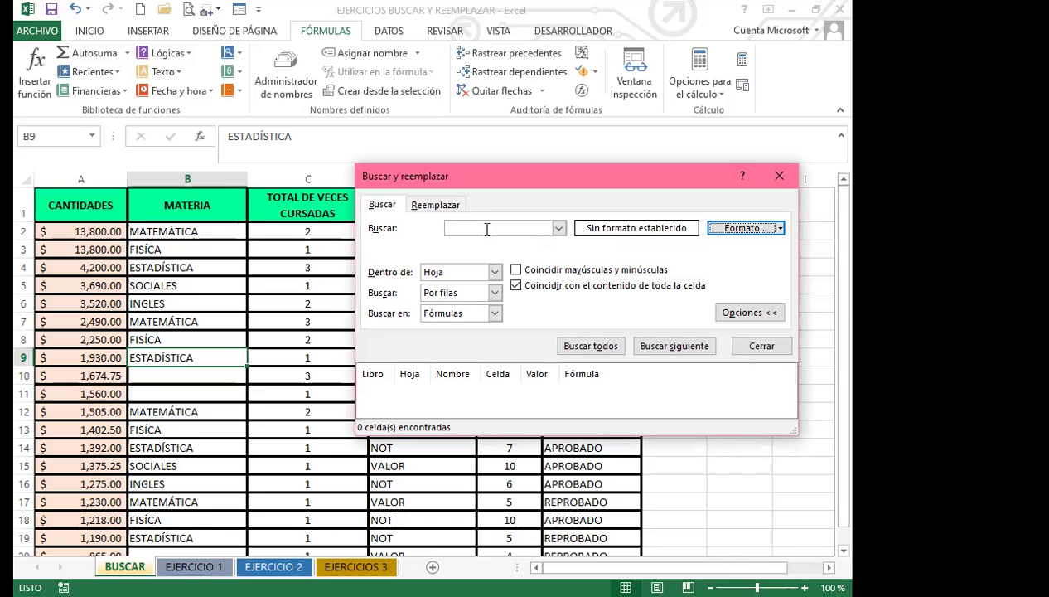
Try to find all cells matching "matematica" from the Replace page of the dialog.
{"action": "left_click", "coordinate": [487, 230]}
{"action": "type", "text": "a"}
{"action": "key", "text": "alt+p"}
{"action": "key", "text": "BackSpace"}
{"action": "type", "text": "matemática"}
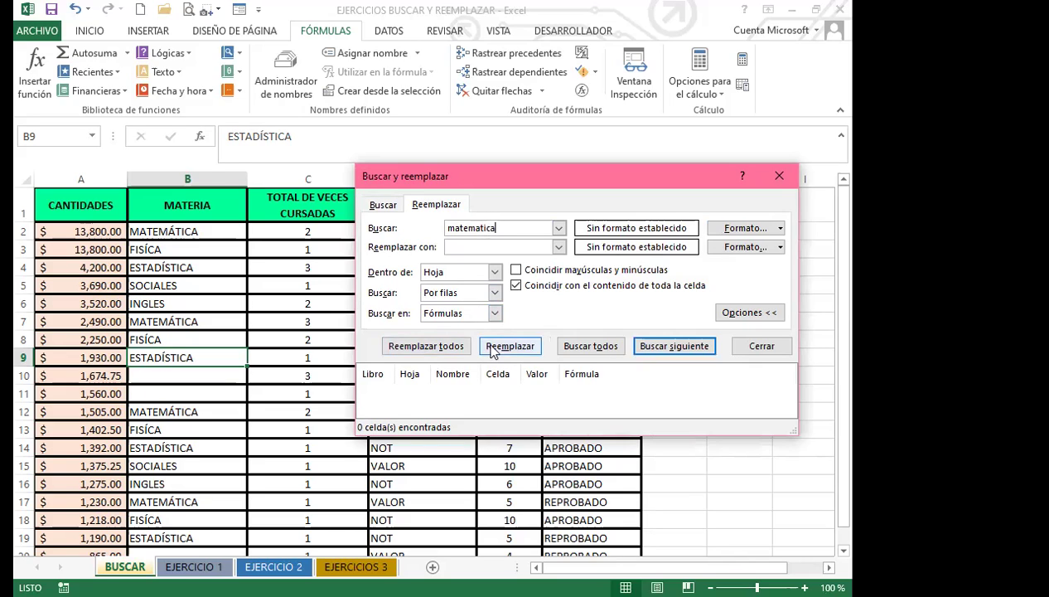
{"action": "left_click", "coordinate": [590, 350]}
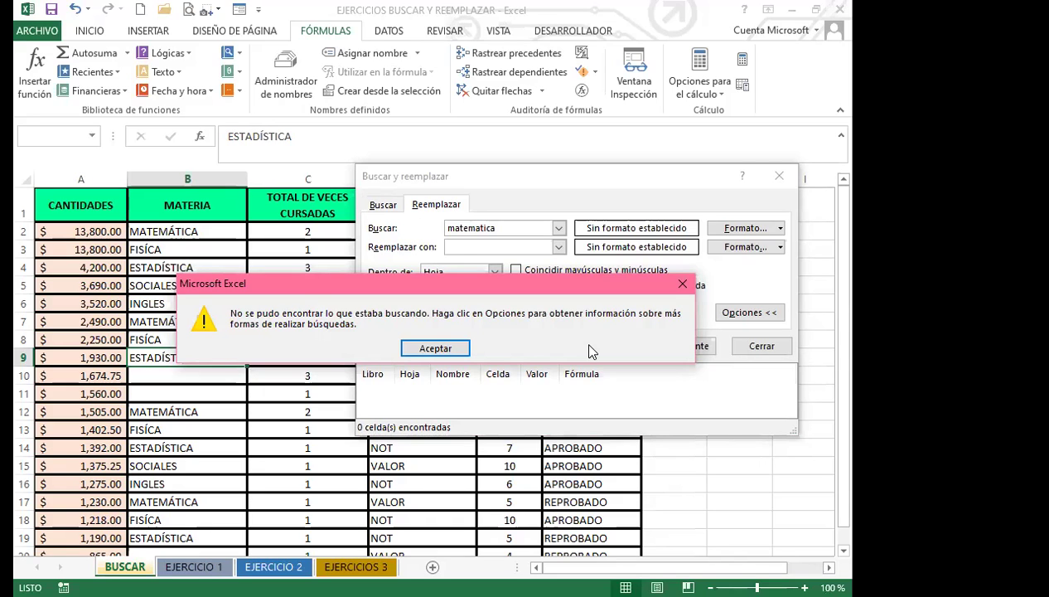
{"action": "left_click", "coordinate": [451, 351]}
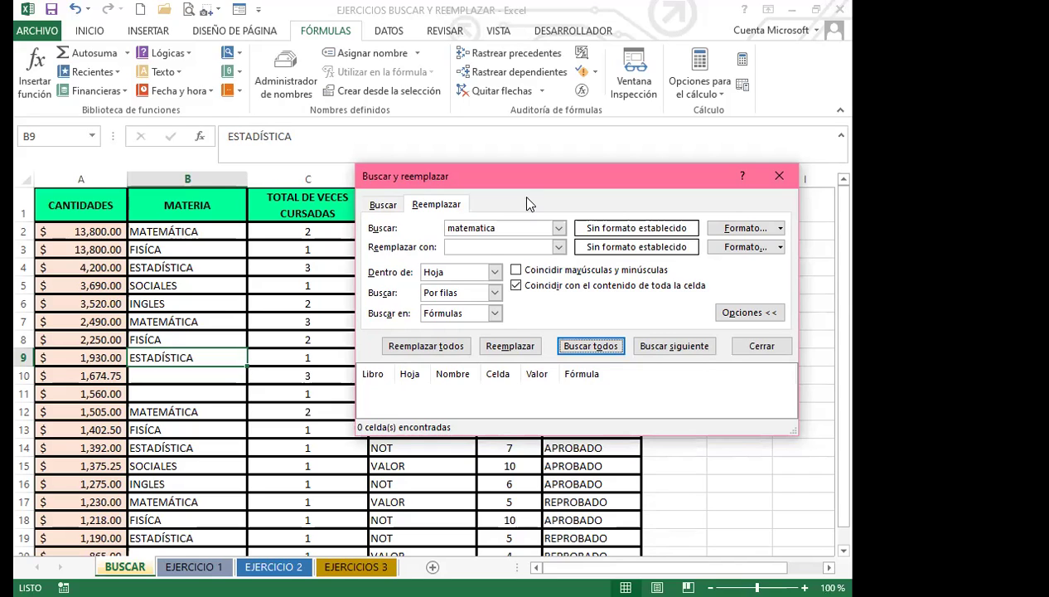
Correct the search text to "matemática" and find all matching cells in the sheet.
{"action": "left_click", "coordinate": [483, 228]}
{"action": "key", "text": "BackSpace"}
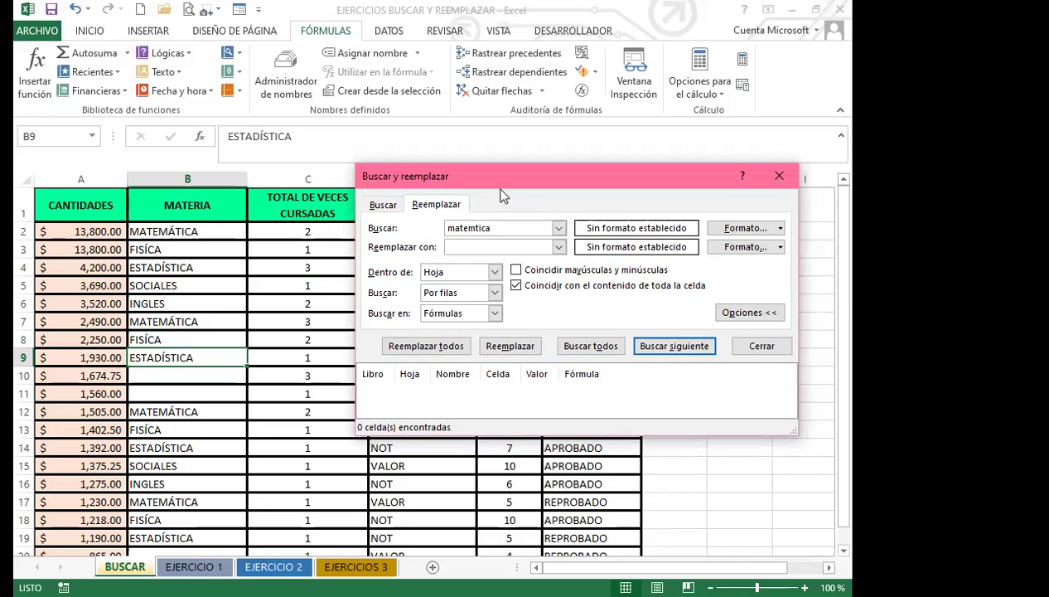
{"action": "key", "text": "BackSpace"}
{"action": "type", "text": "m"}
{"action": "type", "text": "á"}
{"action": "left_click", "coordinate": [580, 346]}
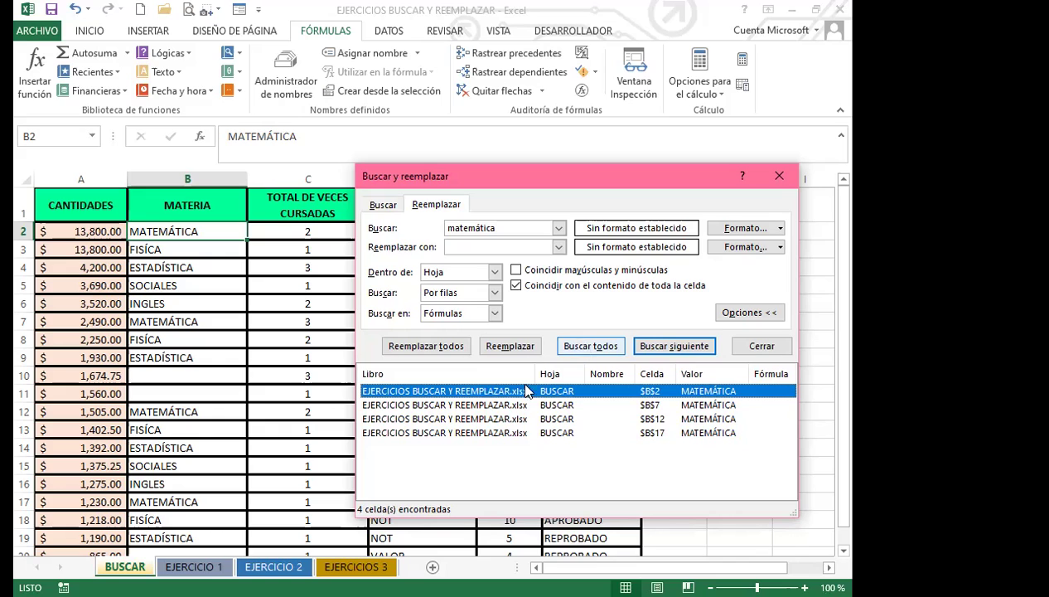
Step through the found cells B7, B12 and B17 in the results list, and go back to B2.
{"action": "left_click", "coordinate": [448, 406]}
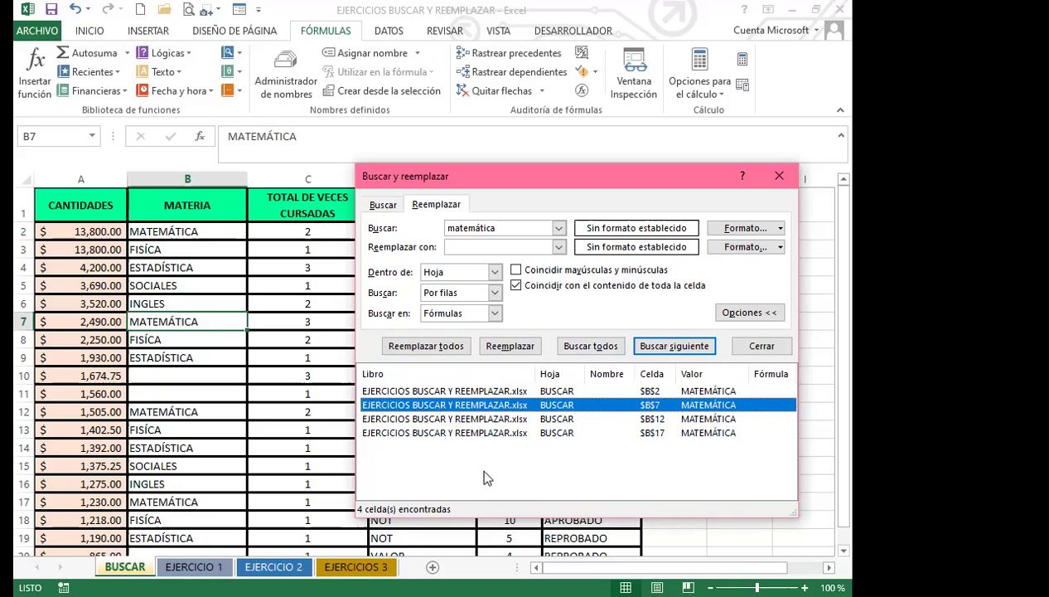
{"action": "key", "text": "Down"}
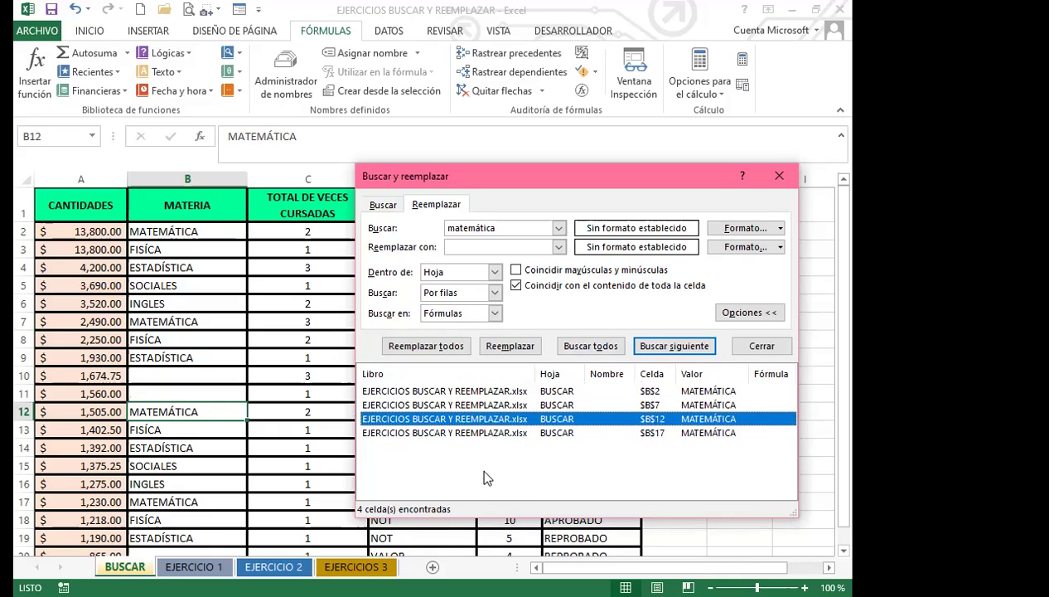
{"action": "key", "text": "Down"}
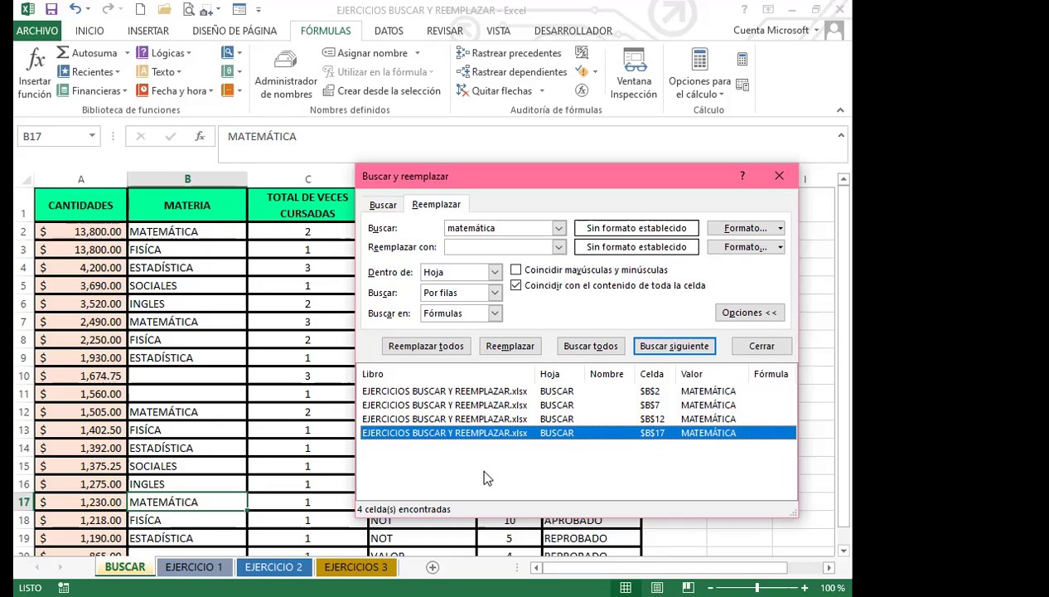
{"action": "key", "text": "Up"}
{"action": "key", "text": "Up"}
{"action": "key", "text": "Up"}
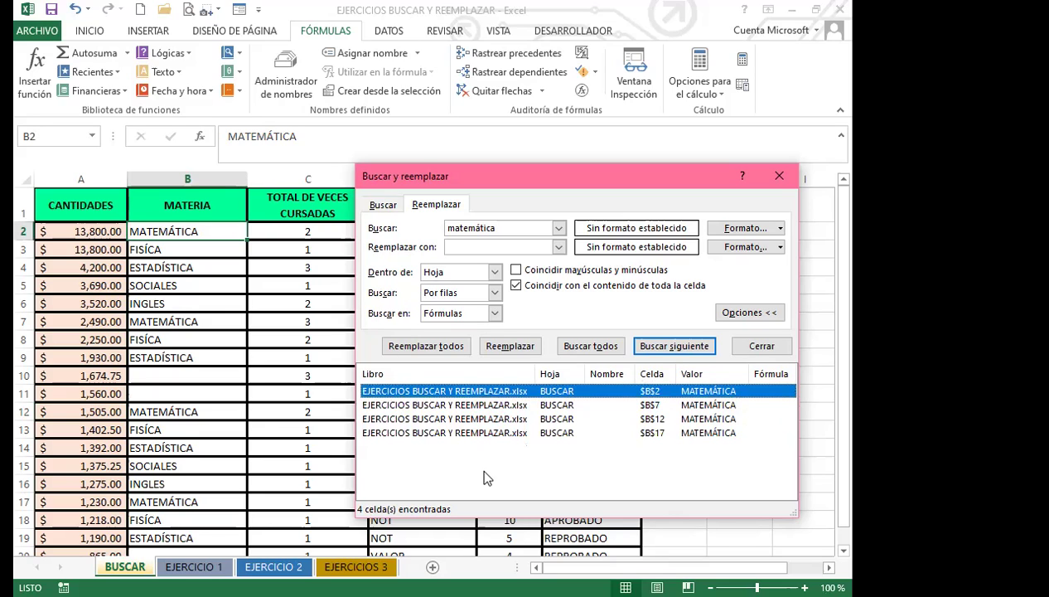
Set the search order to Por columnas and find all "matemática" cells again.
{"action": "left_click", "coordinate": [495, 294]}
{"action": "left_click", "coordinate": [478, 319]}
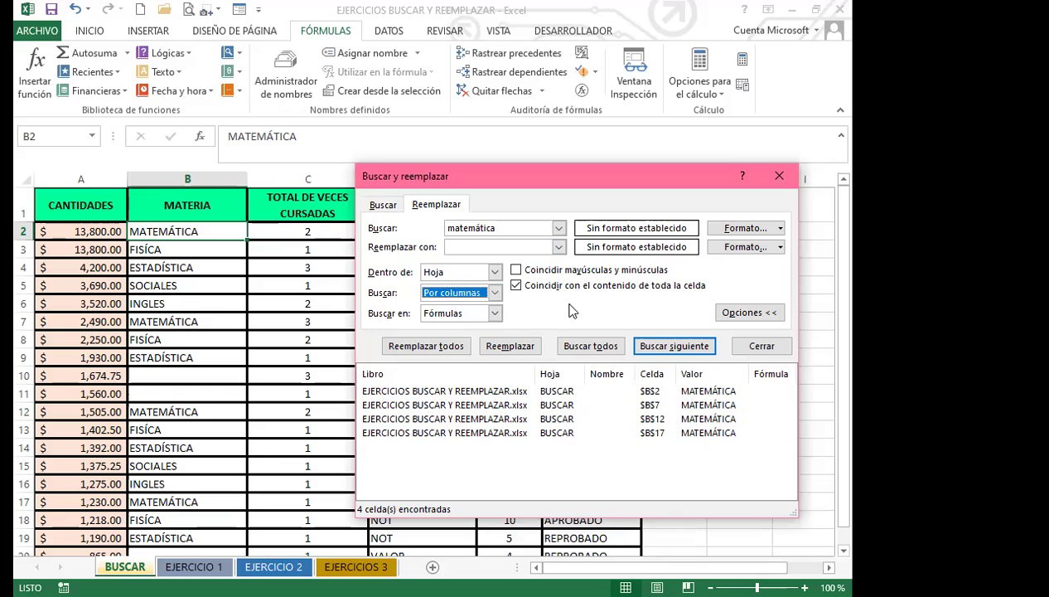
{"action": "left_click", "coordinate": [586, 348]}
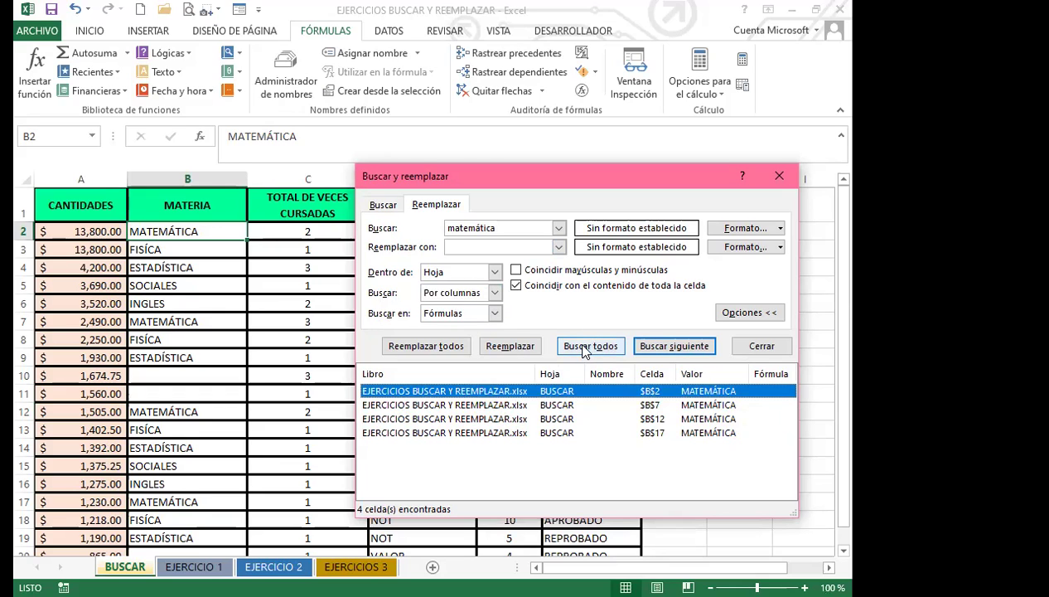
Cycle repeatedly through the "matemática" matches in column B with Find Next, ending on cell B7.
{"action": "left_click", "coordinate": [681, 354]}
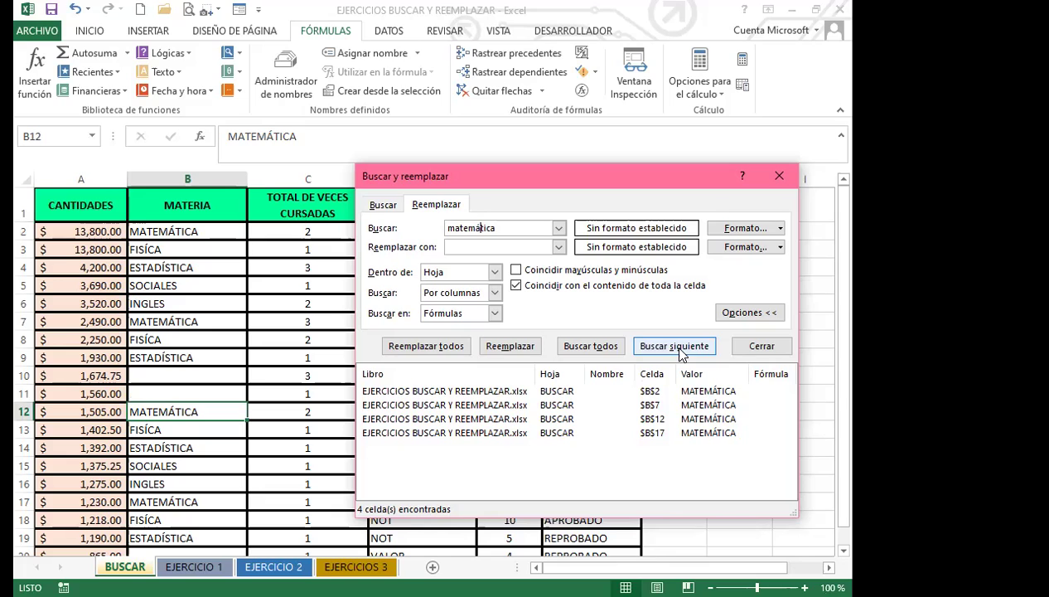
{"action": "left_click", "coordinate": [681, 354]}
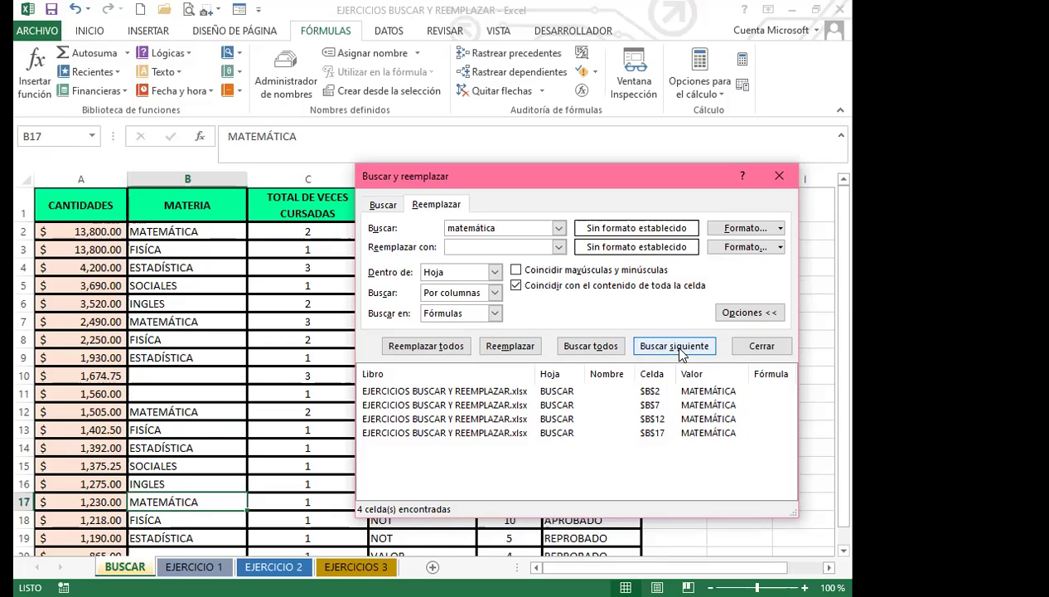
{"action": "left_click", "coordinate": [681, 353]}
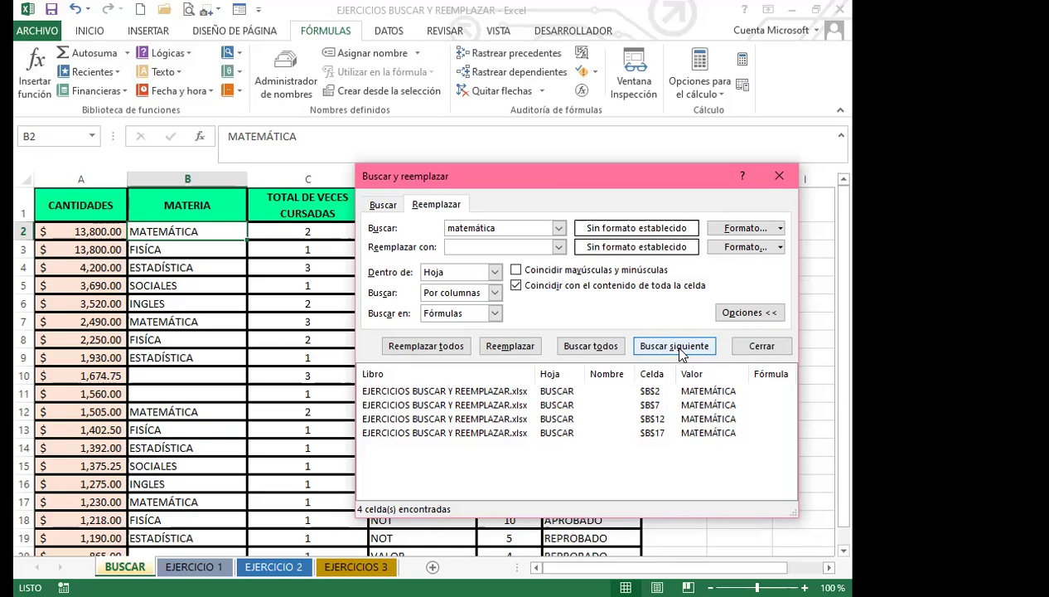
{"action": "left_click", "coordinate": [681, 353]}
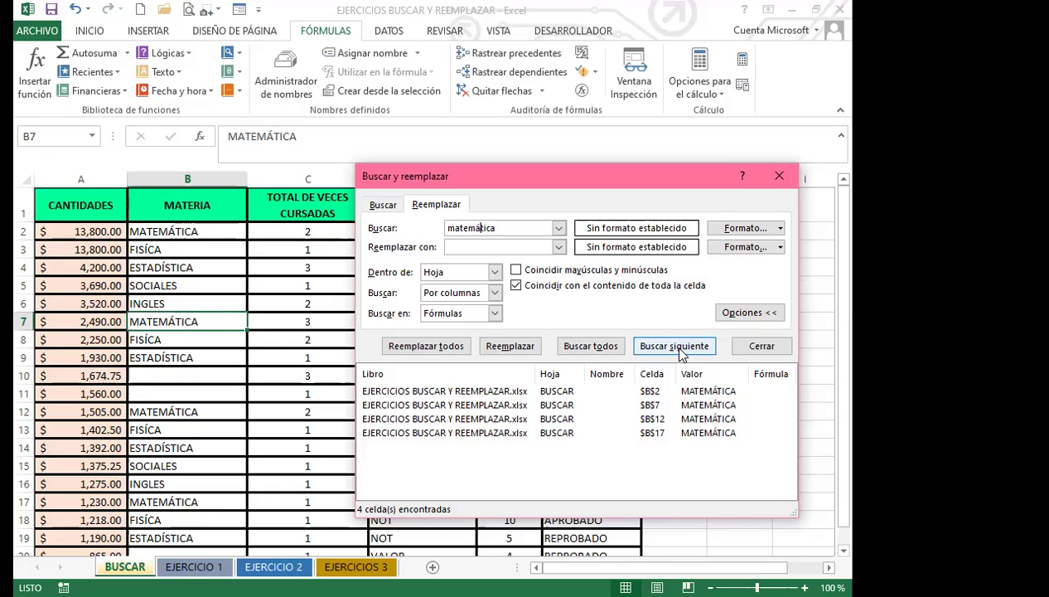
{"action": "left_click", "coordinate": [682, 353]}
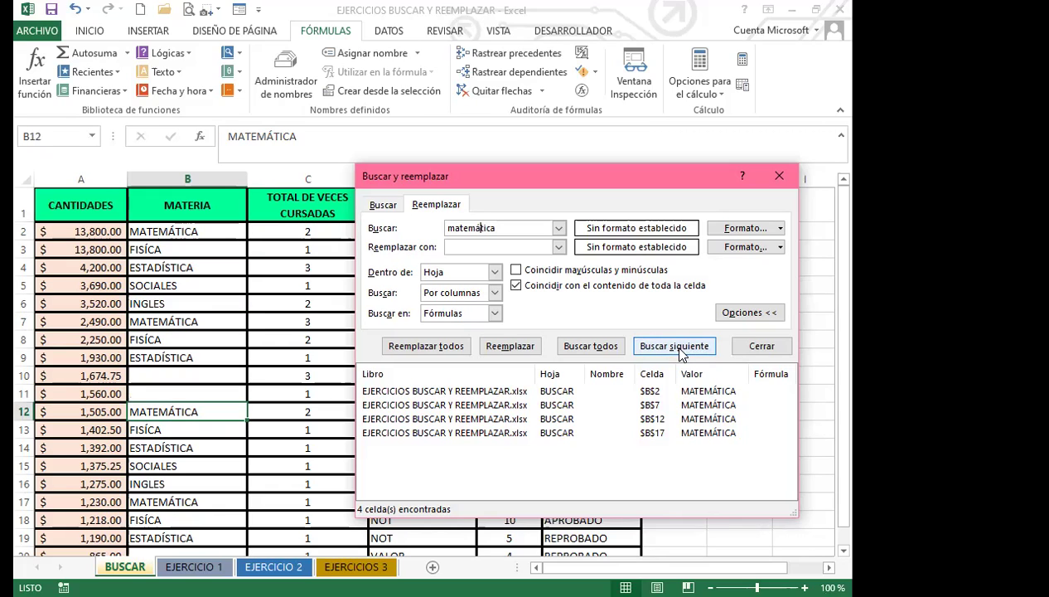
{"action": "left_click", "coordinate": [681, 353]}
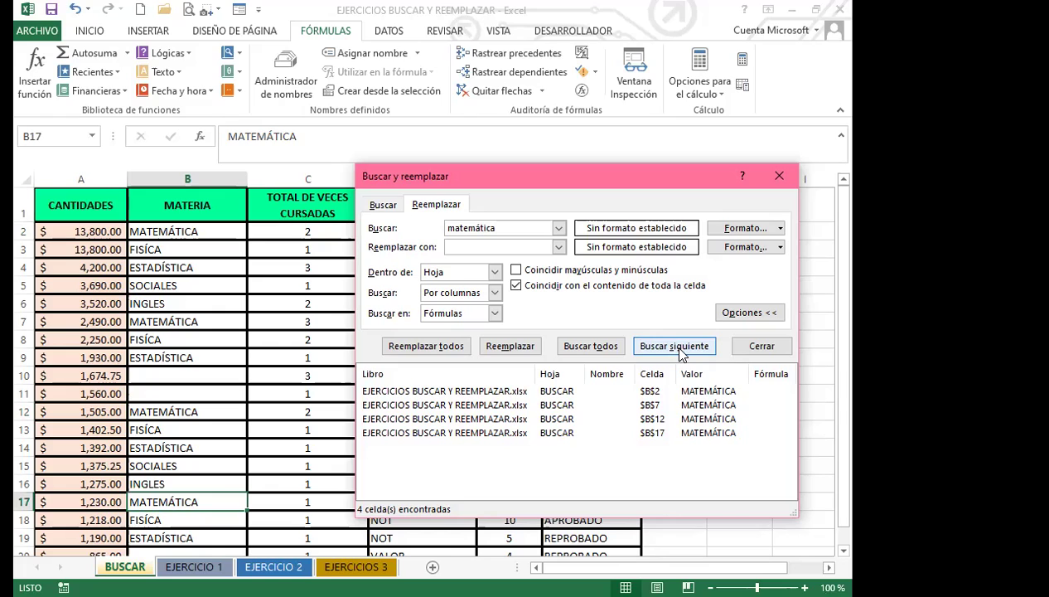
{"action": "left_click", "coordinate": [681, 353]}
{"action": "left_click", "coordinate": [681, 353]}
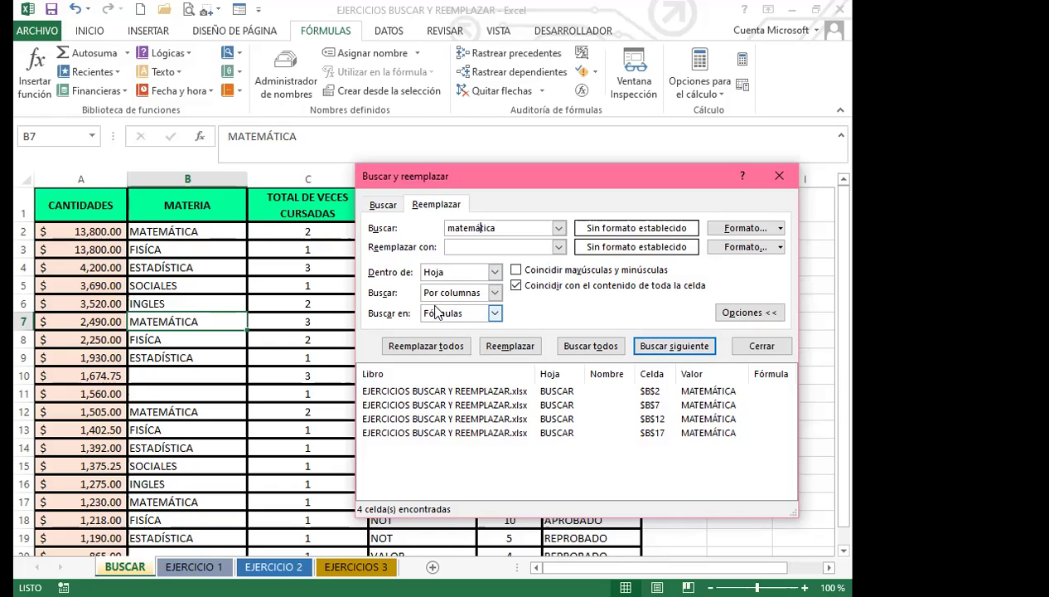
Set the search order to Por filas and go through the "matemática" matches with Find Next, ending on cell B7.
{"action": "left_click", "coordinate": [494, 293]}
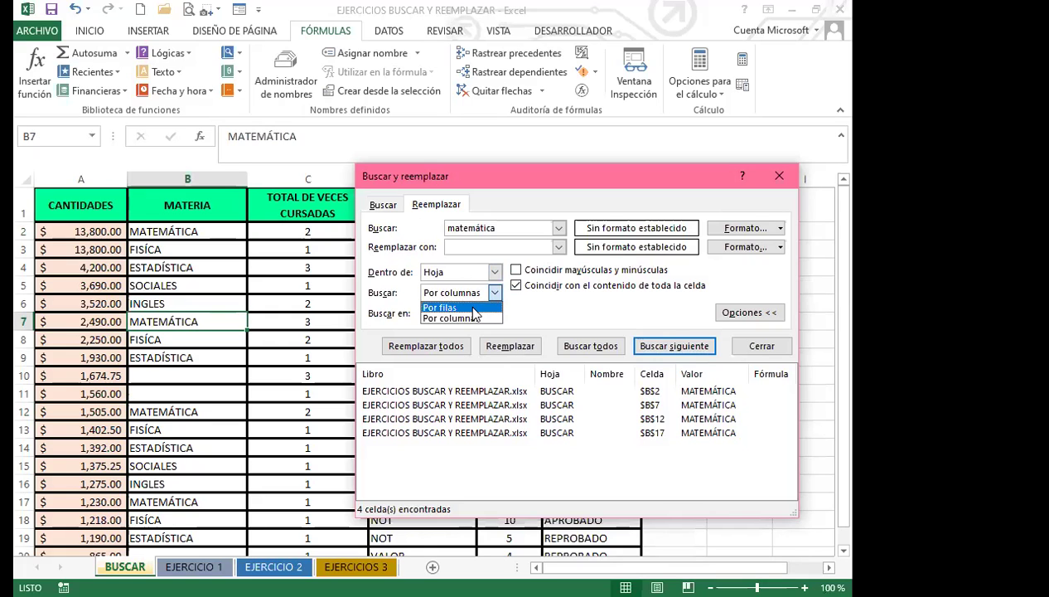
{"action": "left_click", "coordinate": [474, 308]}
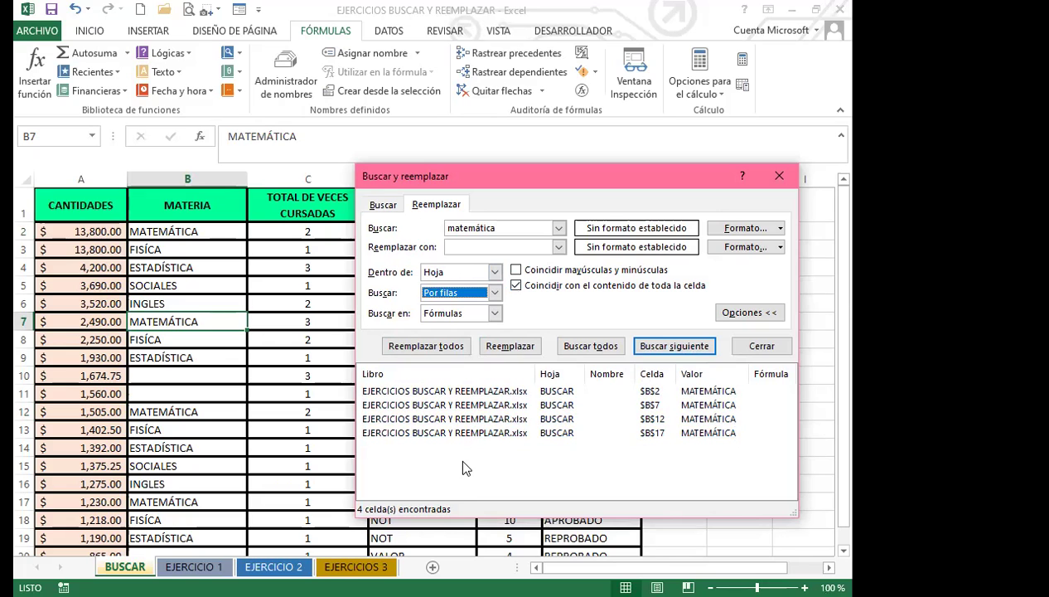
{"action": "left_click", "coordinate": [663, 346]}
{"action": "left_click", "coordinate": [663, 347]}
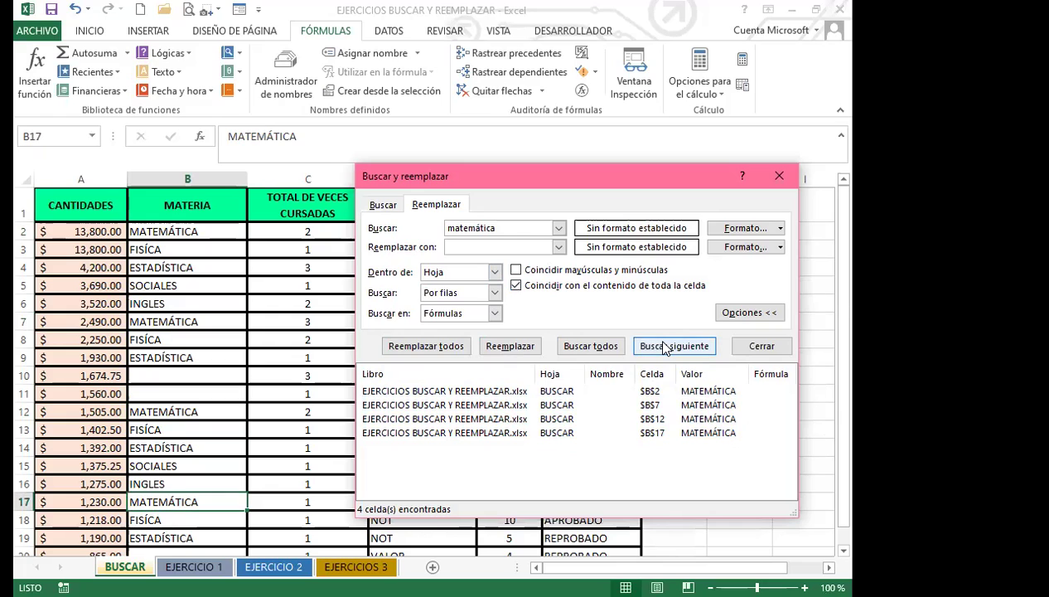
{"action": "left_click", "coordinate": [663, 346]}
{"action": "left_click", "coordinate": [663, 346]}
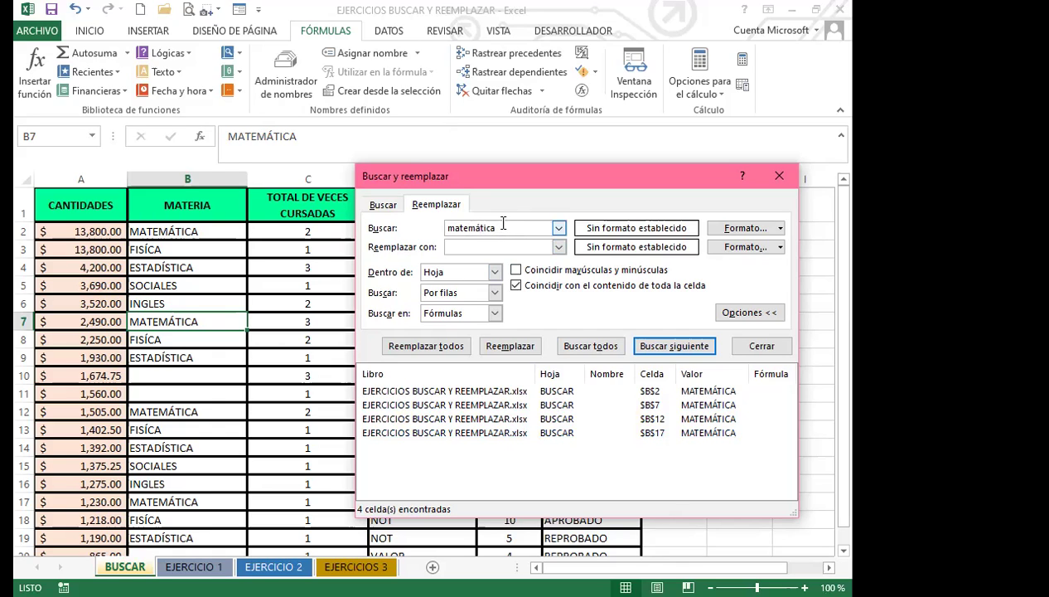
Try to find all cells containing "FISICA" in the sheet, and dismiss the message.
{"action": "left_click_drag", "start_coordinate": [503, 225], "coordinate": [436, 227]}
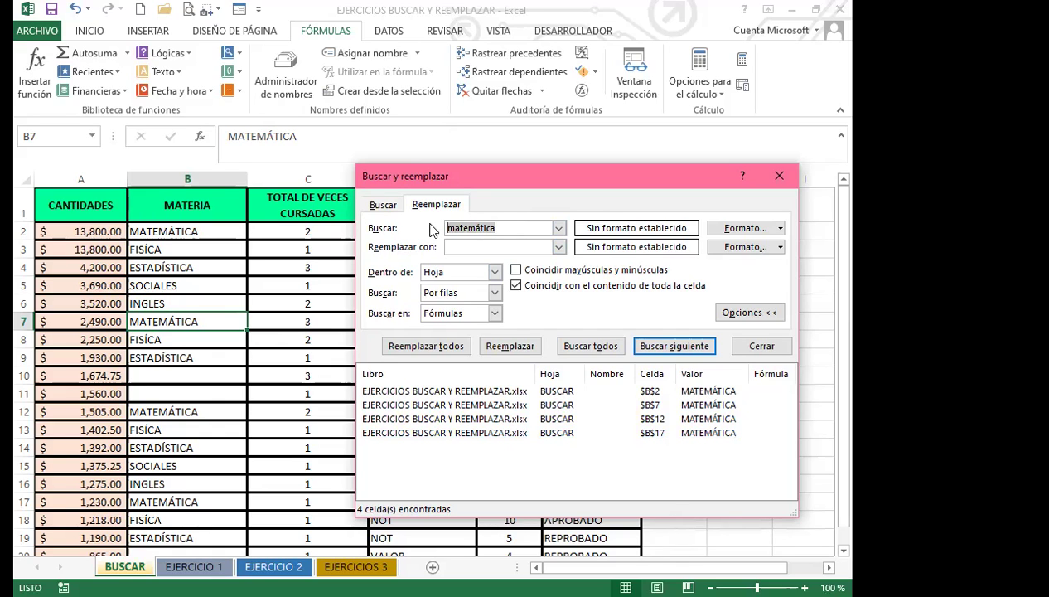
{"action": "type", "text": "FISICA"}
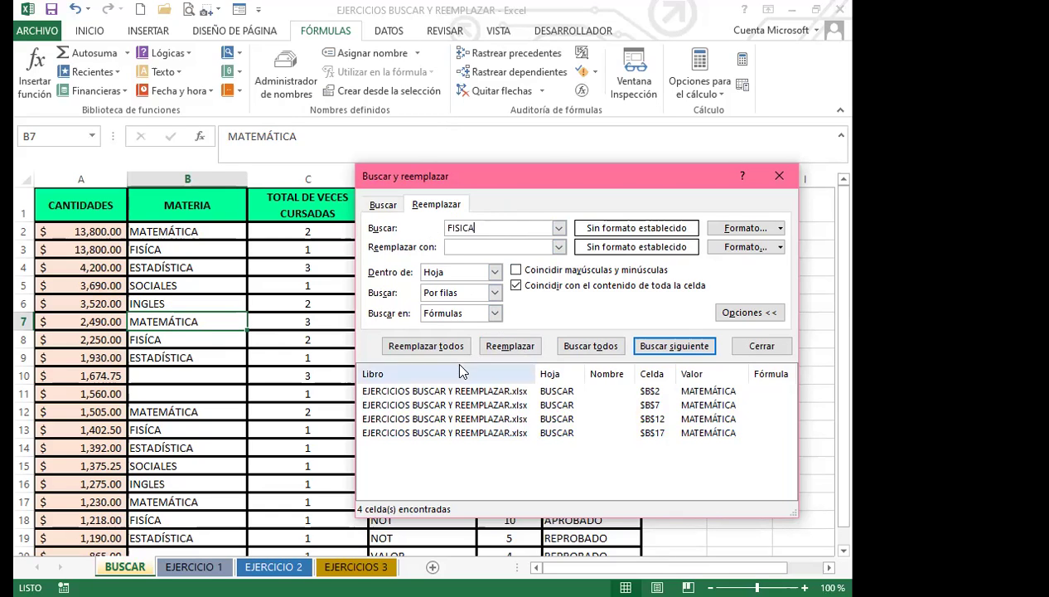
{"action": "left_click", "coordinate": [591, 347]}
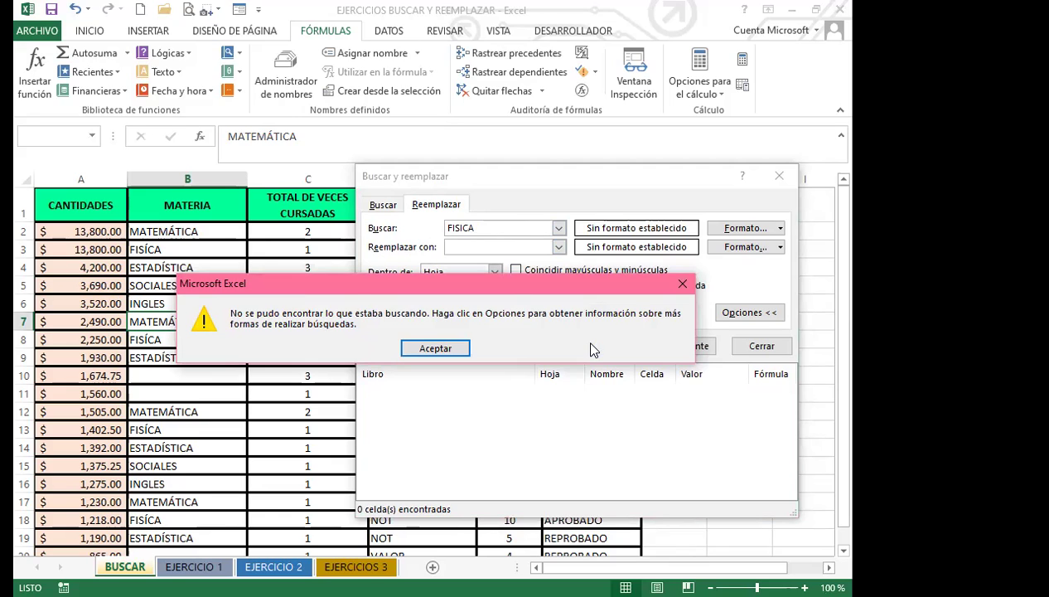
{"action": "left_click", "coordinate": [682, 286]}
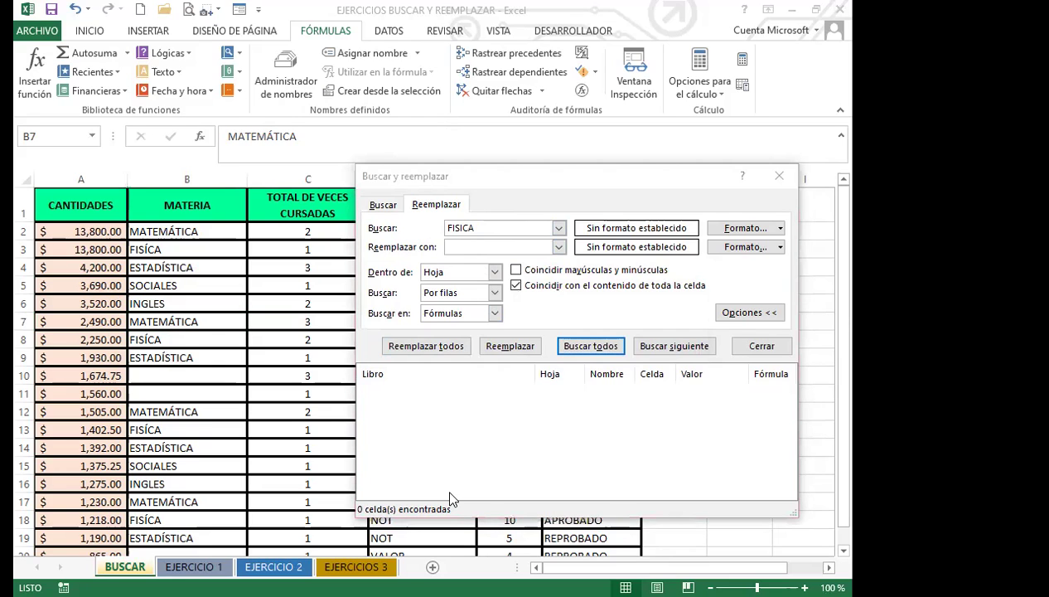
Correct the search text to "FISÍCA" with an accented Í and find all matching cells.
{"action": "left_click", "coordinate": [461, 232]}
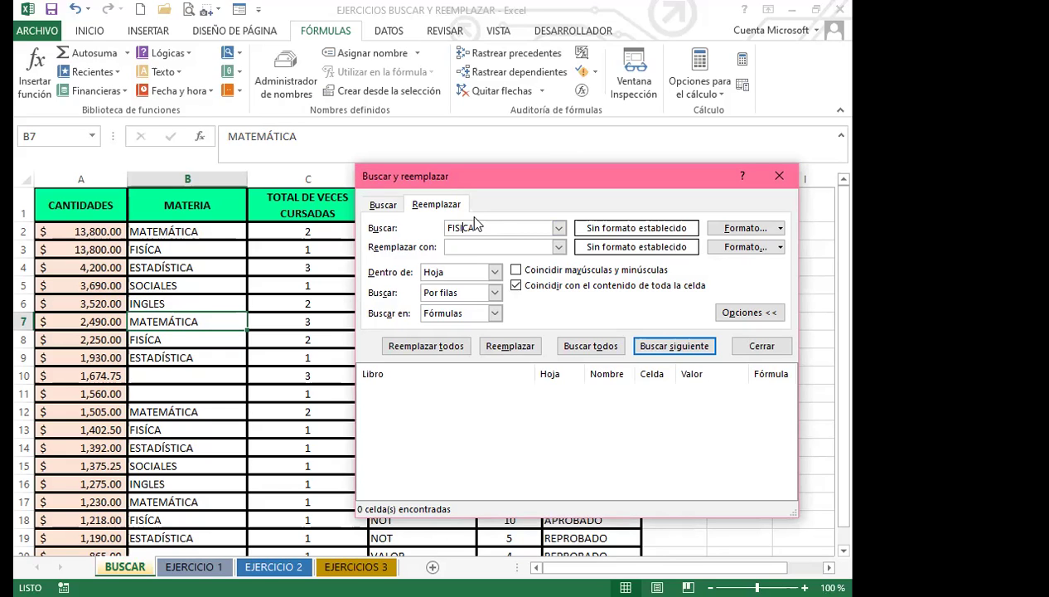
{"action": "key", "text": "BackSpace"}
{"action": "type", "text": "Í"}
{"action": "left_click", "coordinate": [600, 346]}
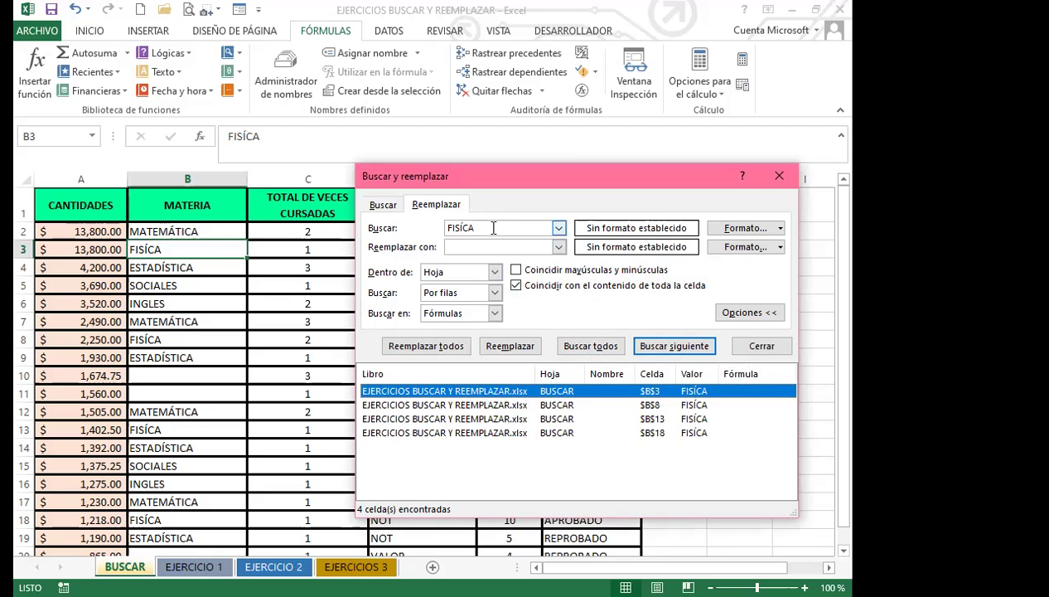
Find all "sOCIALES" cells and step back and forth between the B5 and B15 results.
{"action": "double_click", "coordinate": [457, 229]}
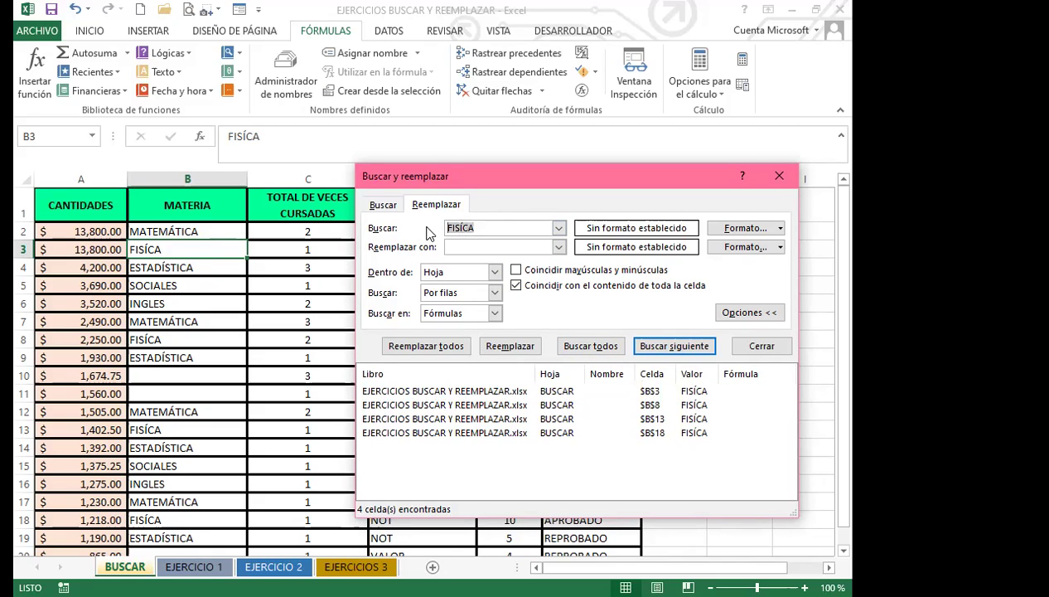
{"action": "type", "text": "sOCIALES"}
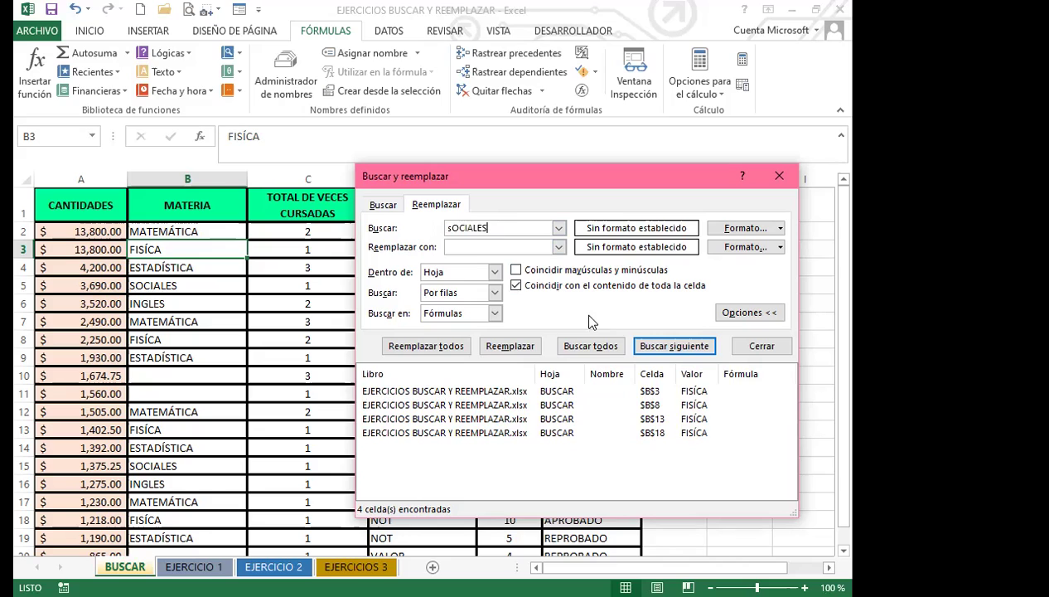
{"action": "left_click", "coordinate": [602, 353]}
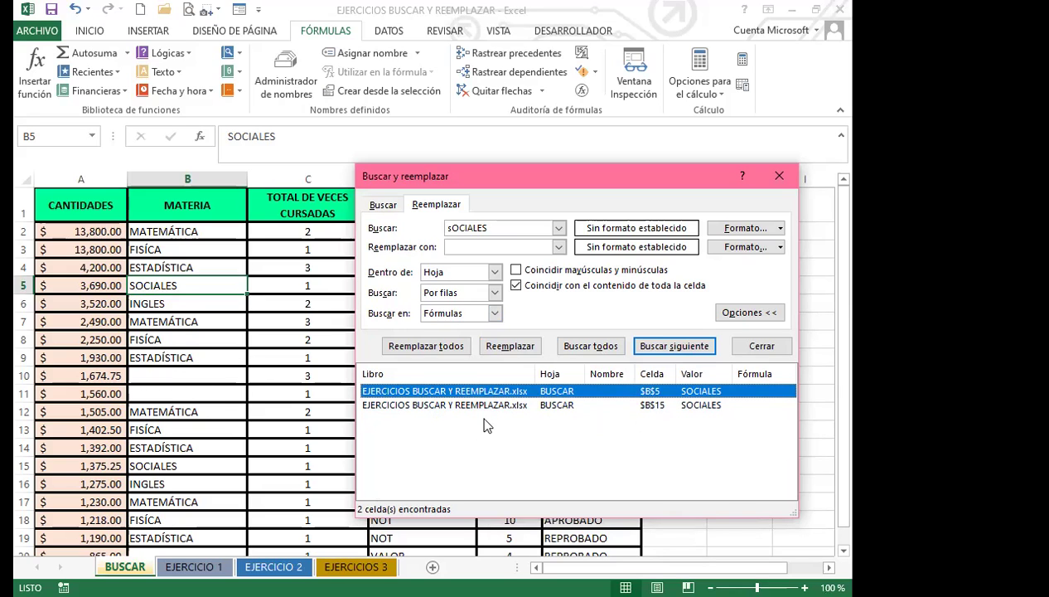
{"action": "key", "text": "Down"}
{"action": "key", "text": "Up"}
{"action": "key", "text": "Down"}
{"action": "key", "text": "Up"}
Find all cells whose content is 2, and move the search dialog away from column C.
{"action": "left_click", "coordinate": [503, 228]}
{"action": "left_click_drag", "start_coordinate": [490, 228], "coordinate": [414, 226]}
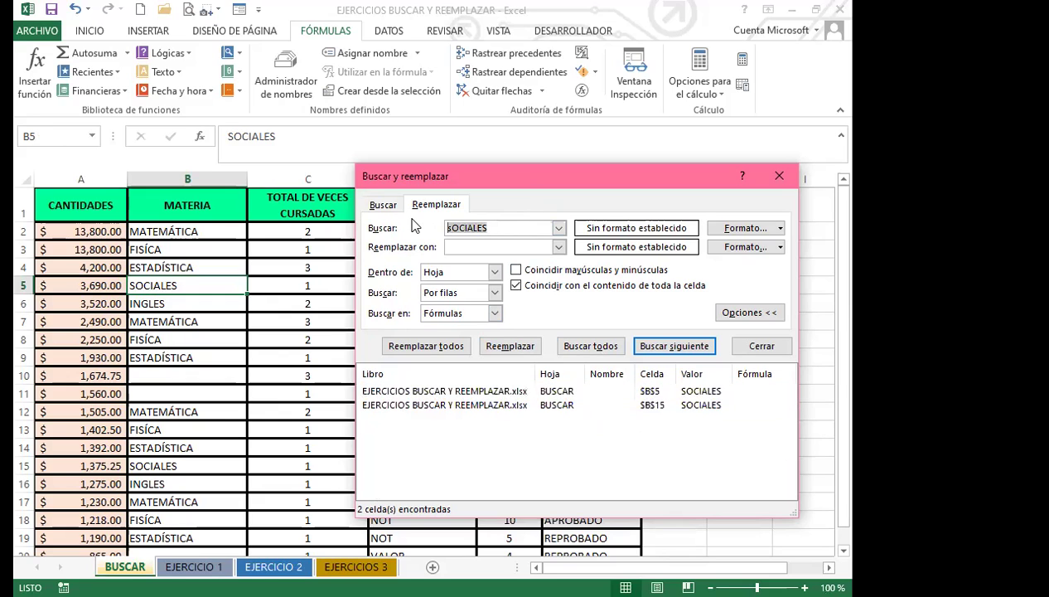
{"action": "type", "text": "2"}
{"action": "left_click", "coordinate": [615, 347]}
{"action": "left_click_drag", "start_coordinate": [611, 176], "coordinate": [662, 116]}
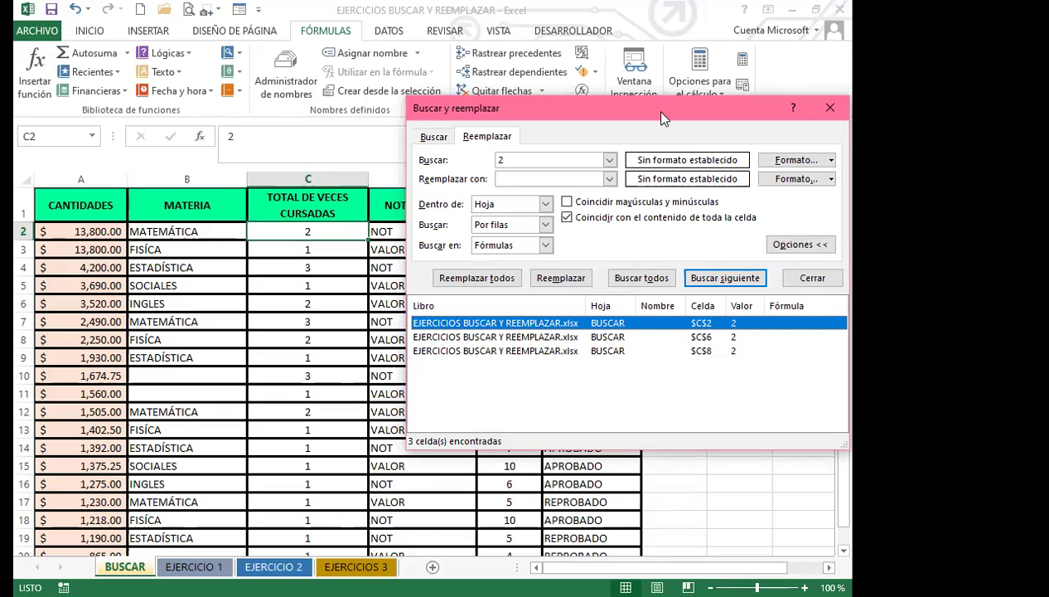
Step through the matches for 2 in cells C6 and C8, and go back to C2.
{"action": "key", "text": "Return"}
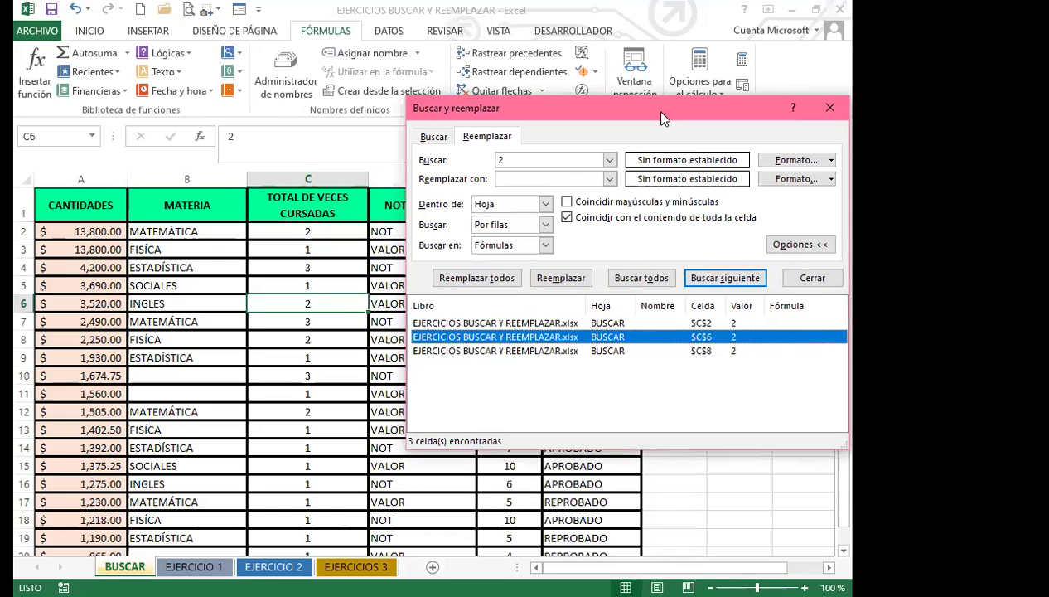
{"action": "key", "text": "Return"}
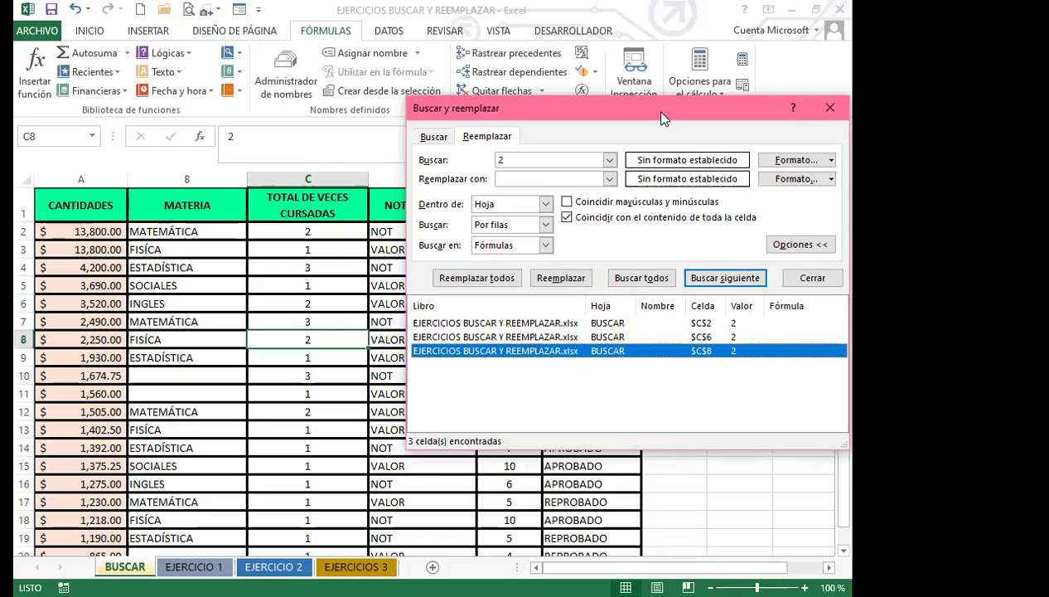
{"action": "key", "text": "shift+Return"}
{"action": "key", "text": "shift+Return"}
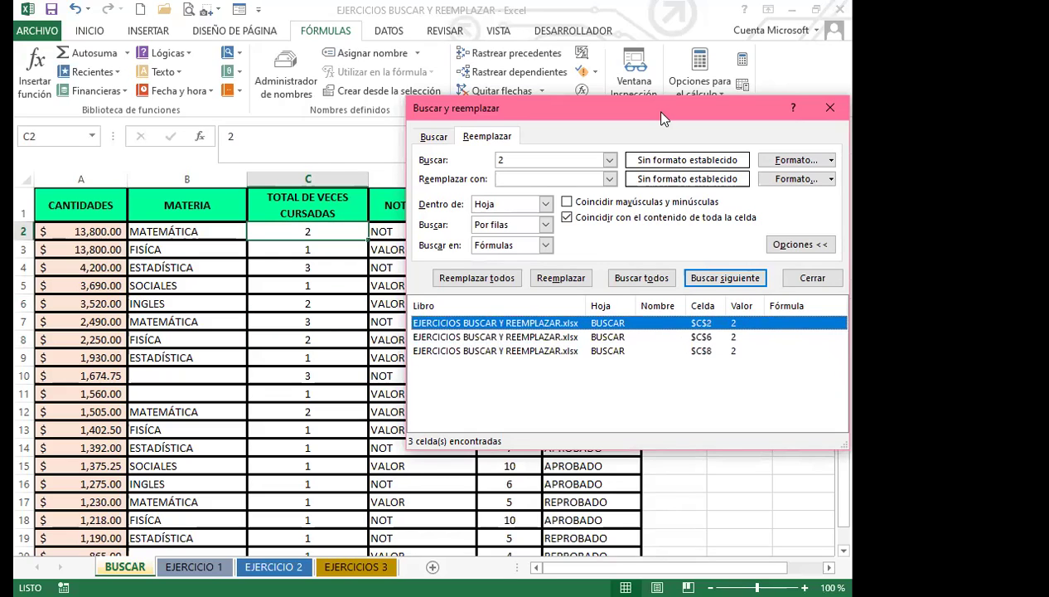
Set the search order to Por columnas, enable Coincidir mayúsculas y minúsculas, and find all cells containing 2 again.
{"action": "left_click", "coordinate": [547, 225]}
{"action": "left_click", "coordinate": [501, 251]}
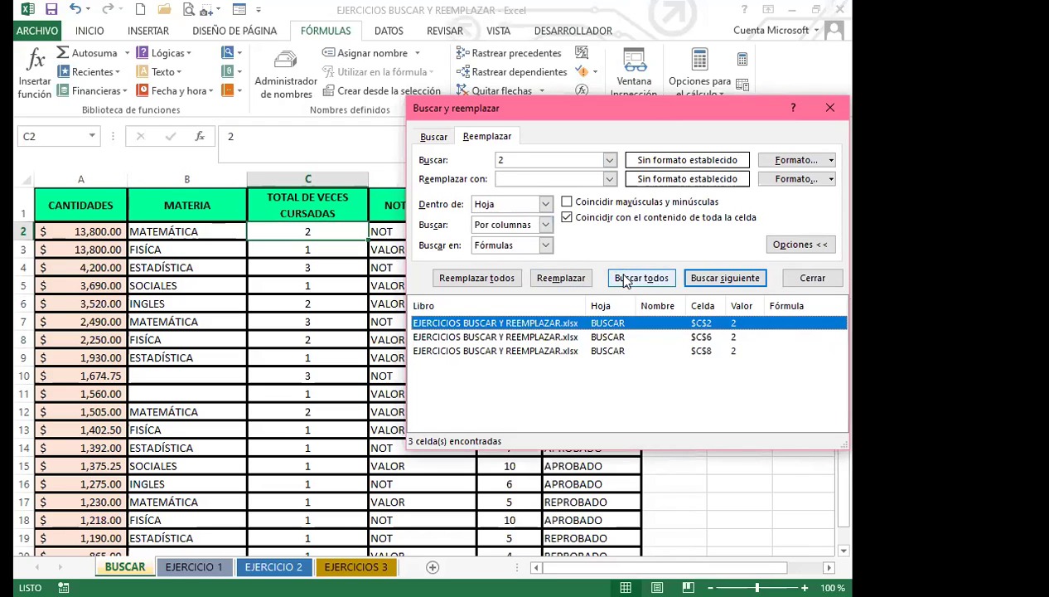
{"action": "left_click", "coordinate": [625, 279]}
{"action": "left_click", "coordinate": [567, 202]}
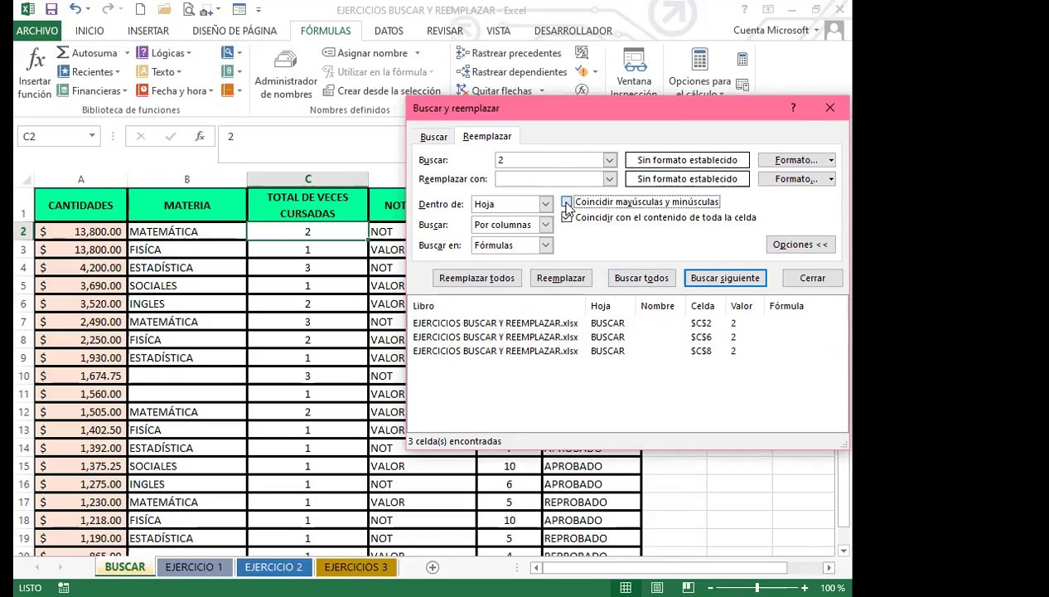
{"action": "left_click", "coordinate": [626, 283]}
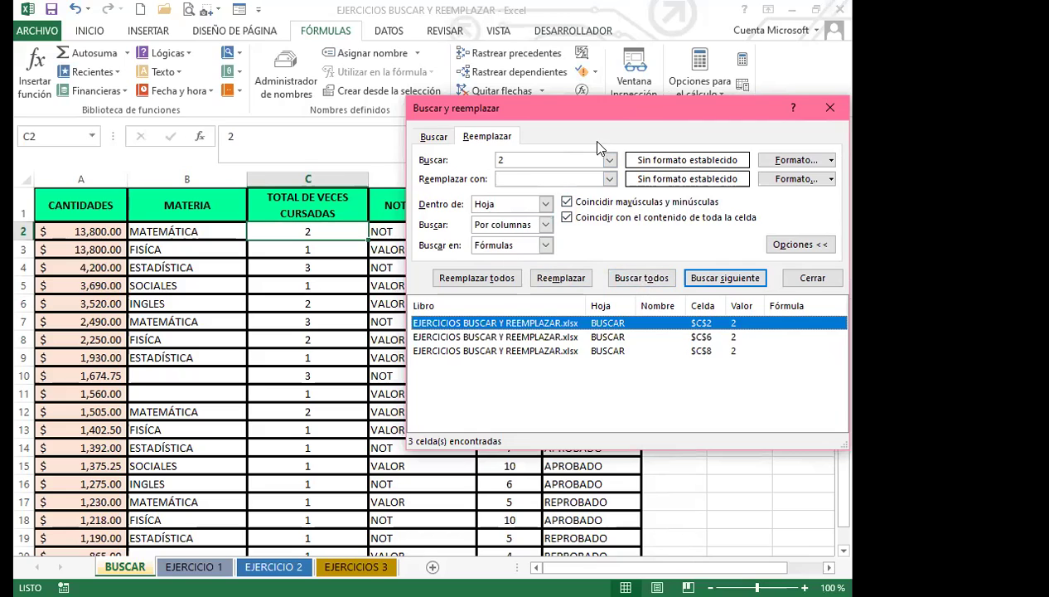
Switch the dialog from replacing to searching only, and find all cells containing 2 once more.
{"action": "left_click_drag", "start_coordinate": [475, 108], "coordinate": [304, 127]}
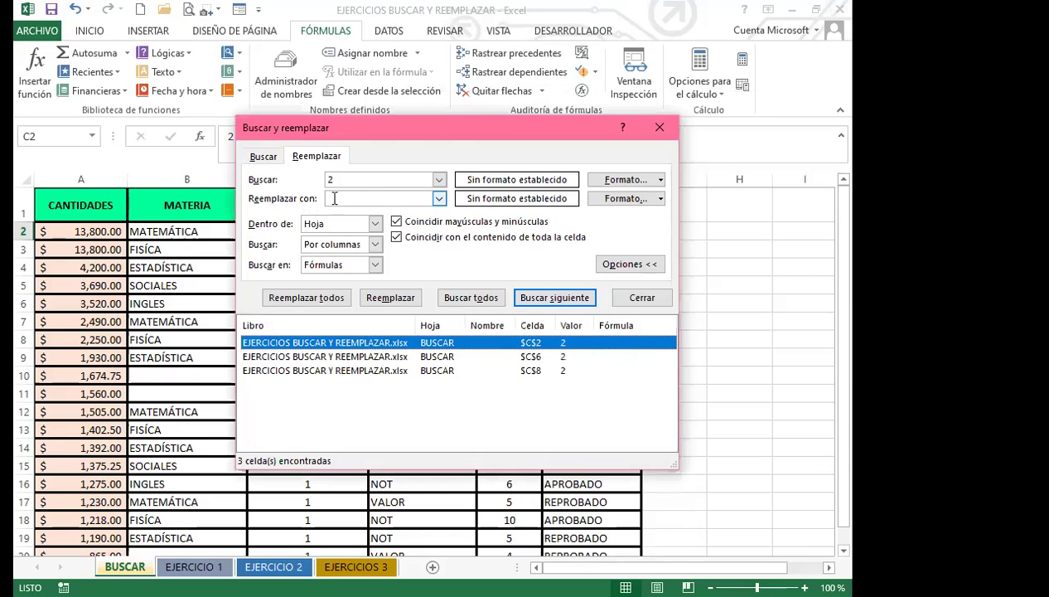
{"action": "left_click", "coordinate": [262, 157]}
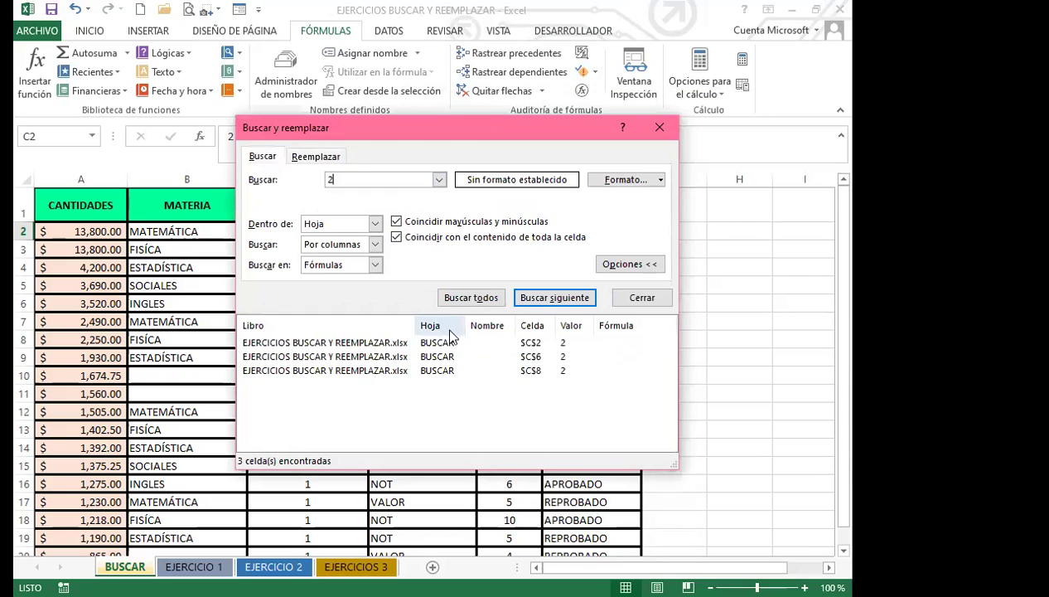
{"action": "left_click", "coordinate": [473, 297]}
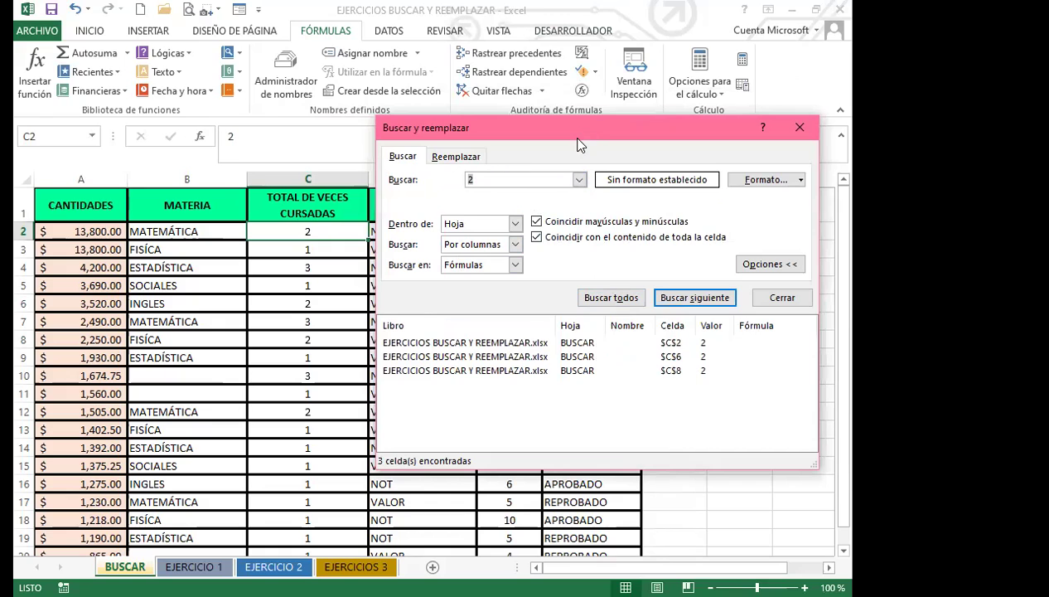
Find all "NOT" cells in the sheet, and move the search dialog off column D.
{"action": "type", "text": "NOT"}
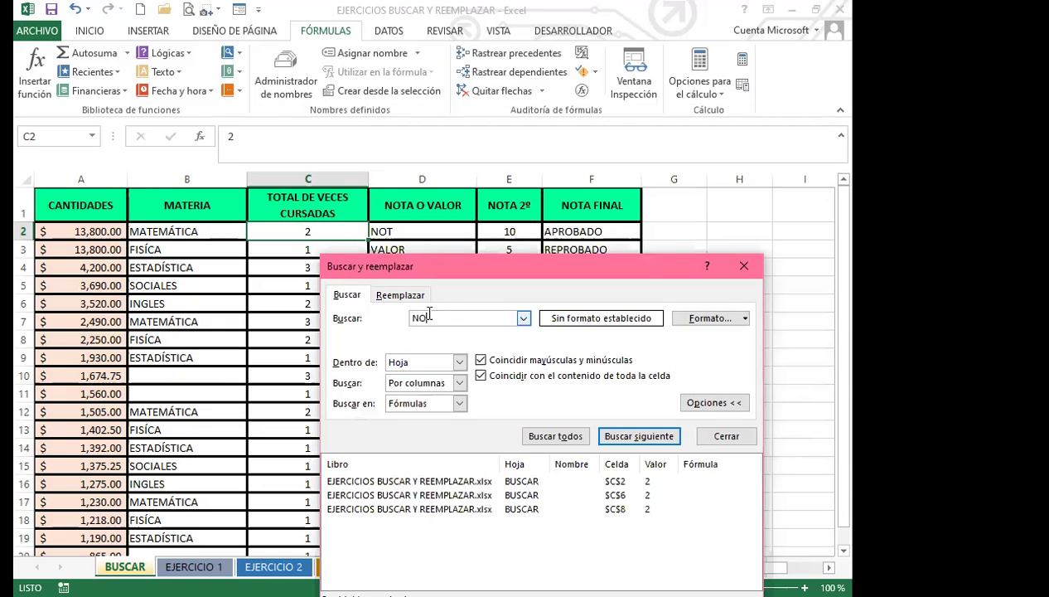
{"action": "left_click", "coordinate": [561, 440]}
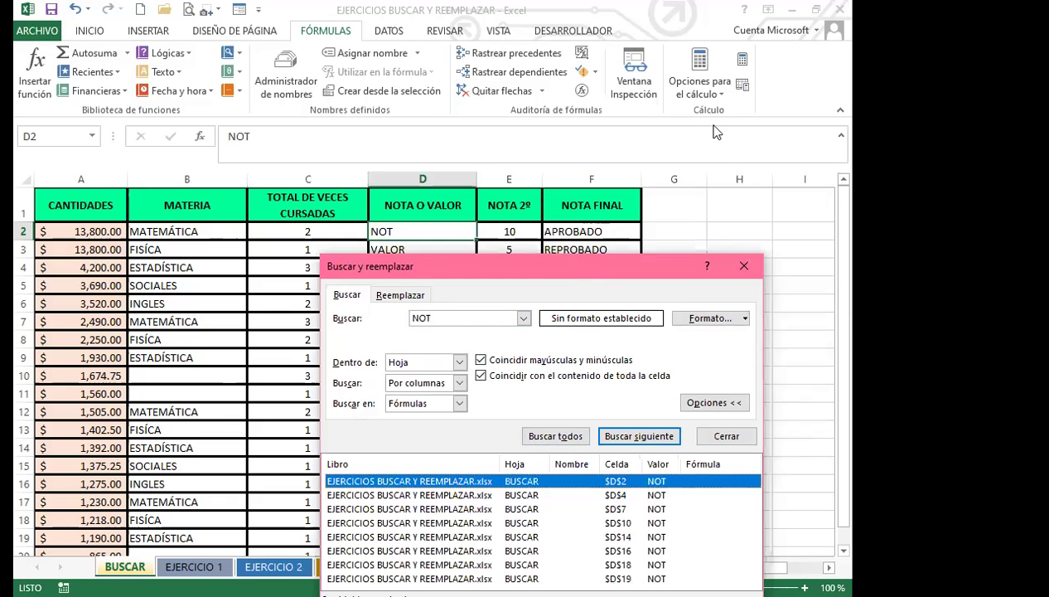
{"action": "left_click_drag", "start_coordinate": [583, 274], "coordinate": [717, 133]}
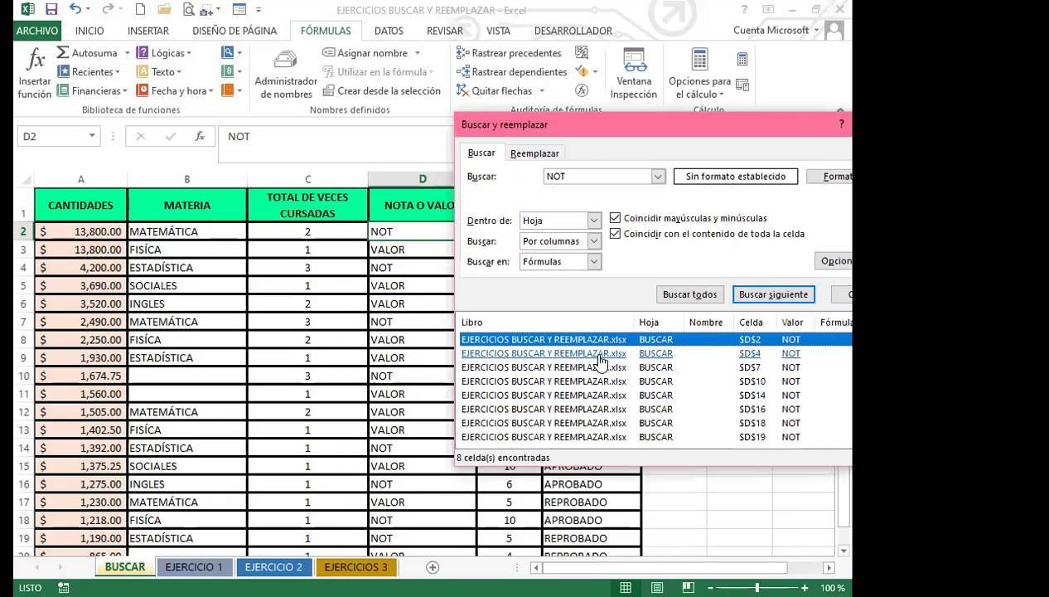
Step down through the found "NOT" cells in the results list, and back up to D2.
{"action": "key", "text": "Down"}
{"action": "key", "text": "Down"}
{"action": "key", "text": "Down"}
{"action": "key", "text": "Down"}
{"action": "key", "text": "Down"}
{"action": "key", "text": "Down"}
{"action": "key", "text": "Down"}
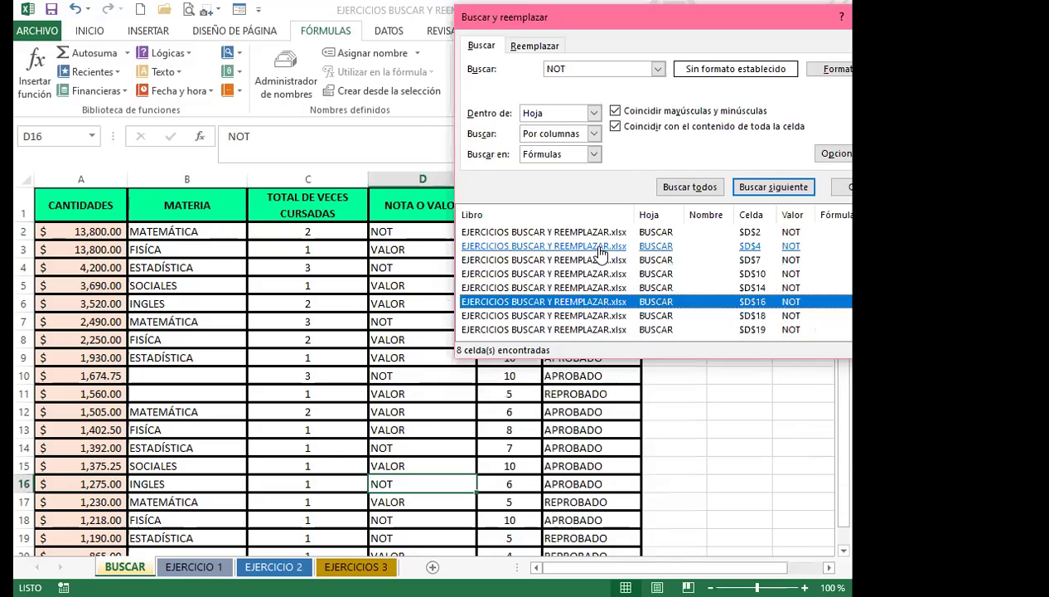
{"action": "key", "text": "Up"}
{"action": "key", "text": "Up"}
{"action": "key", "text": "Up"}
{"action": "key", "text": "Up"}
{"action": "key", "text": "Up"}
{"action": "key", "text": "Up"}
{"action": "key", "text": "Up"}
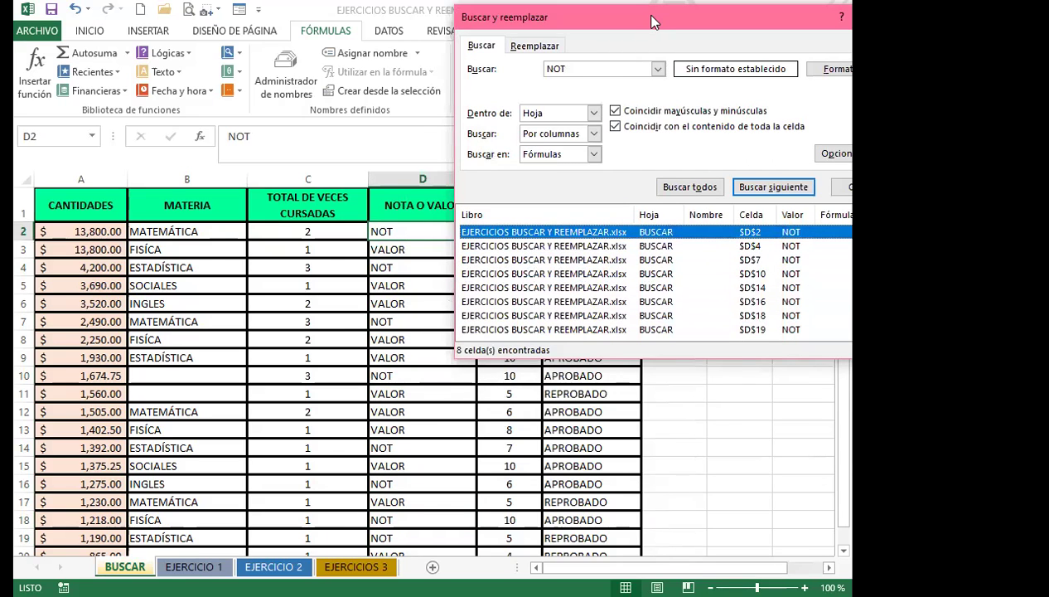
Reposition the search dialog and go through the "NOT" matches in column D again, forwards and backwards, ending on D2.
{"action": "left_click_drag", "start_coordinate": [644, 125], "coordinate": [642, 126]}
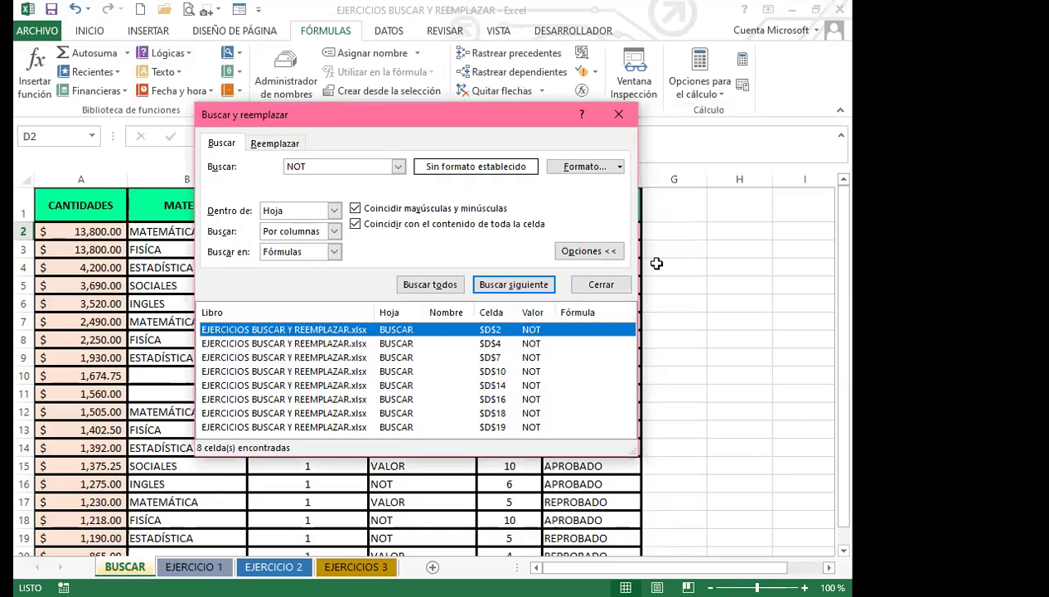
{"action": "key", "text": "Return"}
{"action": "key", "text": "Return"}
{"action": "key", "text": "Return"}
{"action": "key", "text": "Return"}
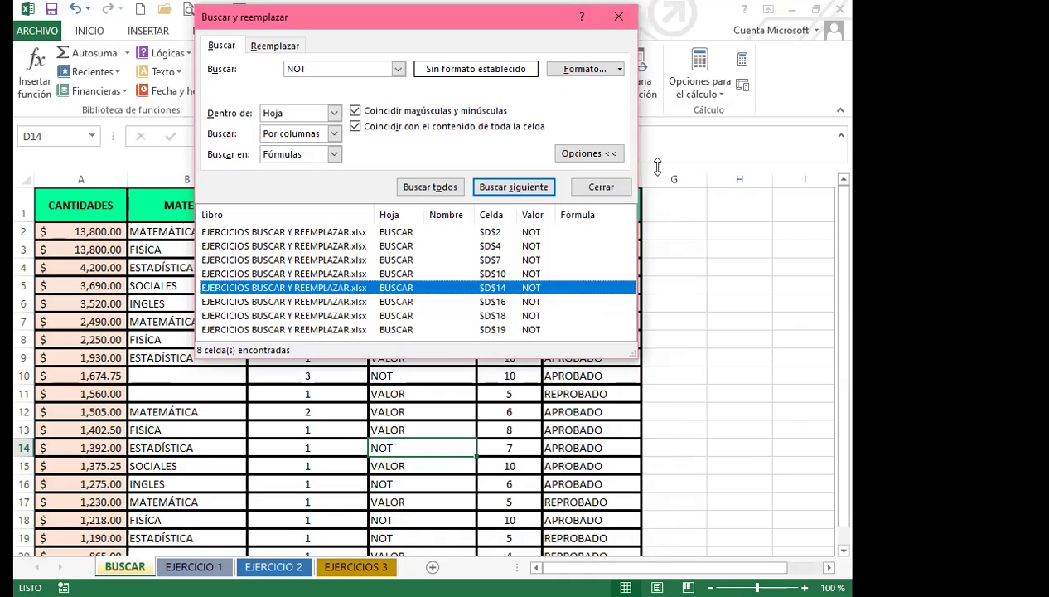
{"action": "key", "text": "Return"}
{"action": "key", "text": "Return"}
{"action": "key", "text": "Return"}
{"action": "key", "text": "shift+Return"}
{"action": "key", "text": "shift+Return"}
{"action": "key", "text": "shift+Return"}
{"action": "key", "text": "shift+Return"}
{"action": "key", "text": "shift+Return"}
{"action": "key", "text": "shift+Return"}
{"action": "key", "text": "shift+Return"}
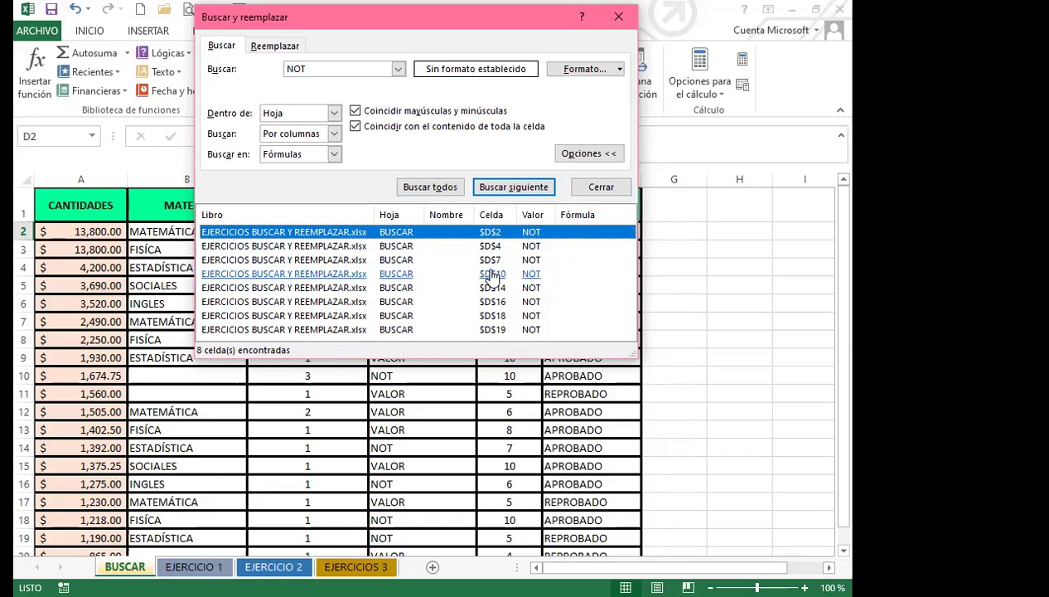
Select all the found "NOT" cells together from the results list, and return to the D2 result alone.
{"action": "left_click", "coordinate": [412, 521]}
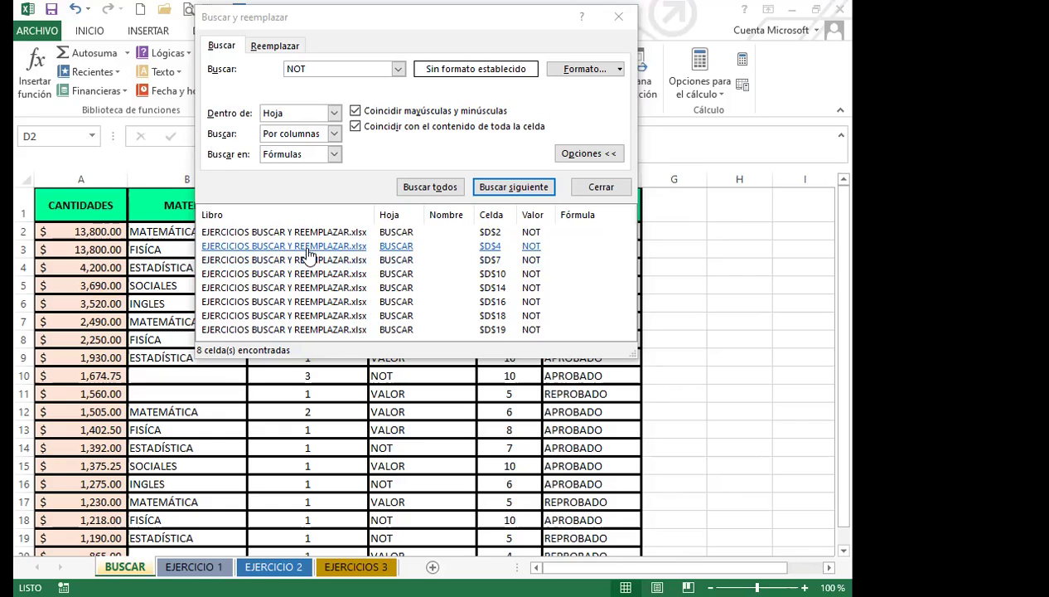
{"action": "left_click", "coordinate": [307, 234]}
{"action": "key", "text": "ctrl+a"}
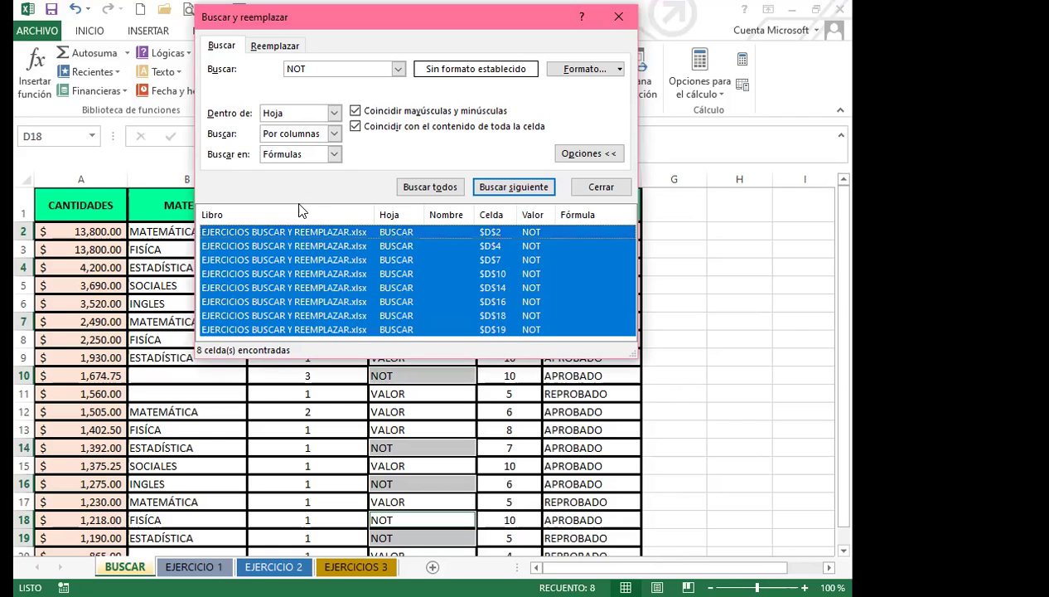
{"action": "left_click", "coordinate": [305, 233]}
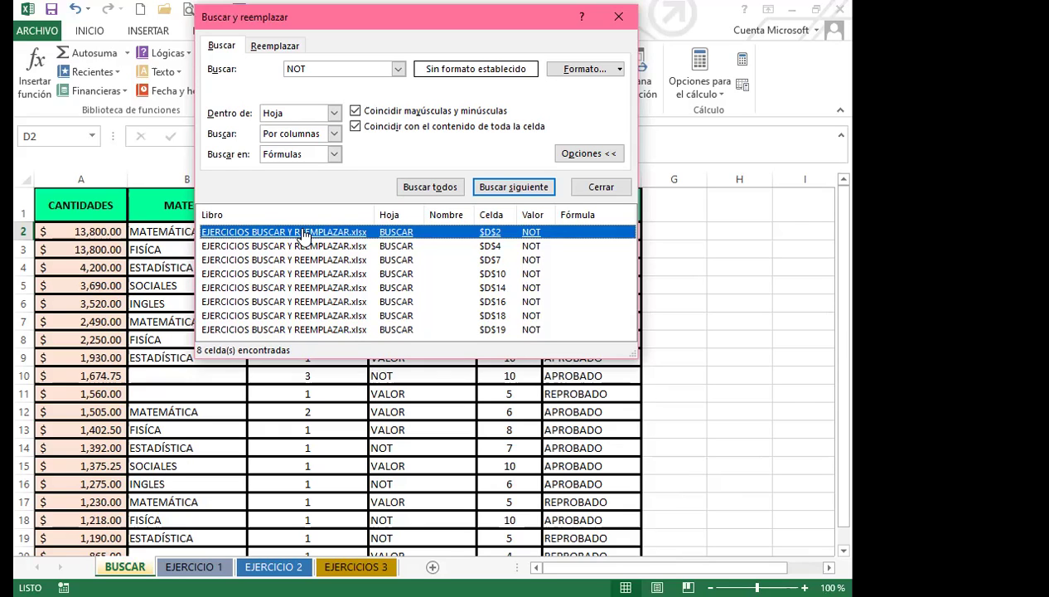
Select all the found "NOT" cells from the results list and close the search dialog, keeping them selected.
{"action": "key", "text": "ctrl+a"}
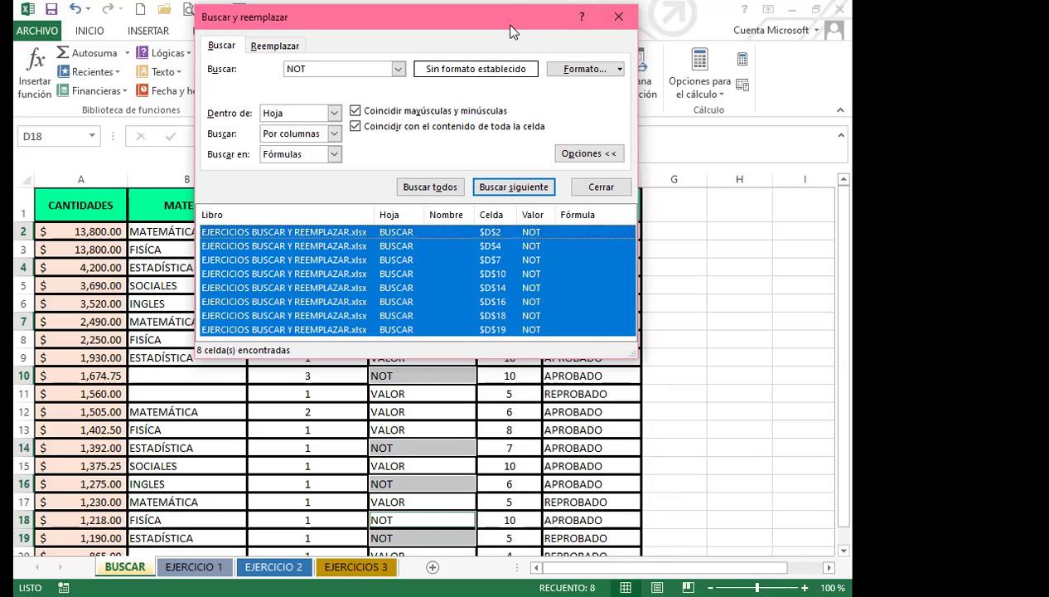
{"action": "left_click_drag", "start_coordinate": [510, 32], "coordinate": [503, 533]}
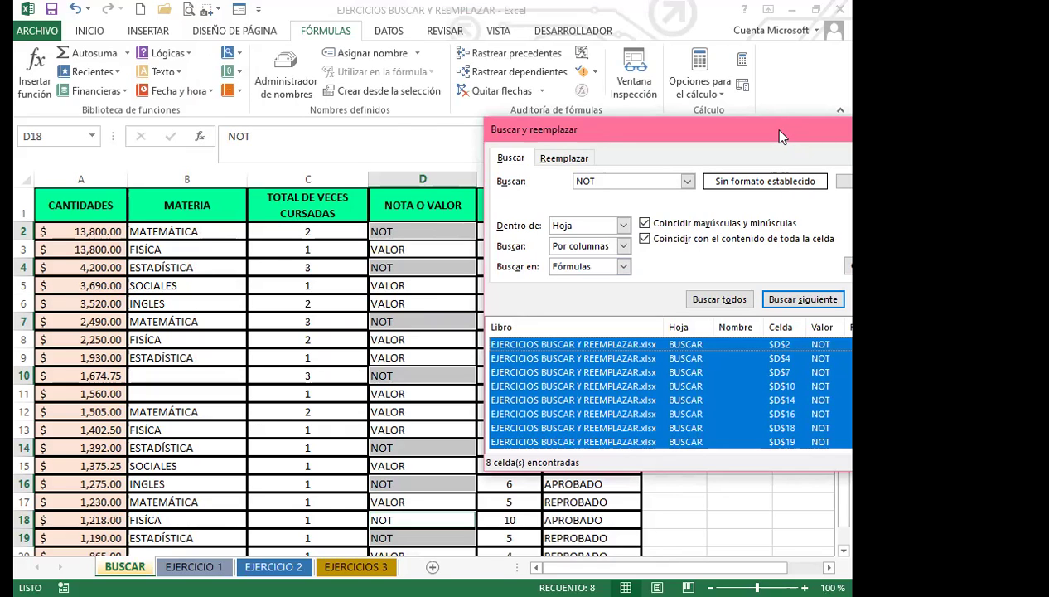
{"action": "left_click_drag", "start_coordinate": [598, 130], "coordinate": [292, 129]}
{"action": "key", "text": "Escape"}
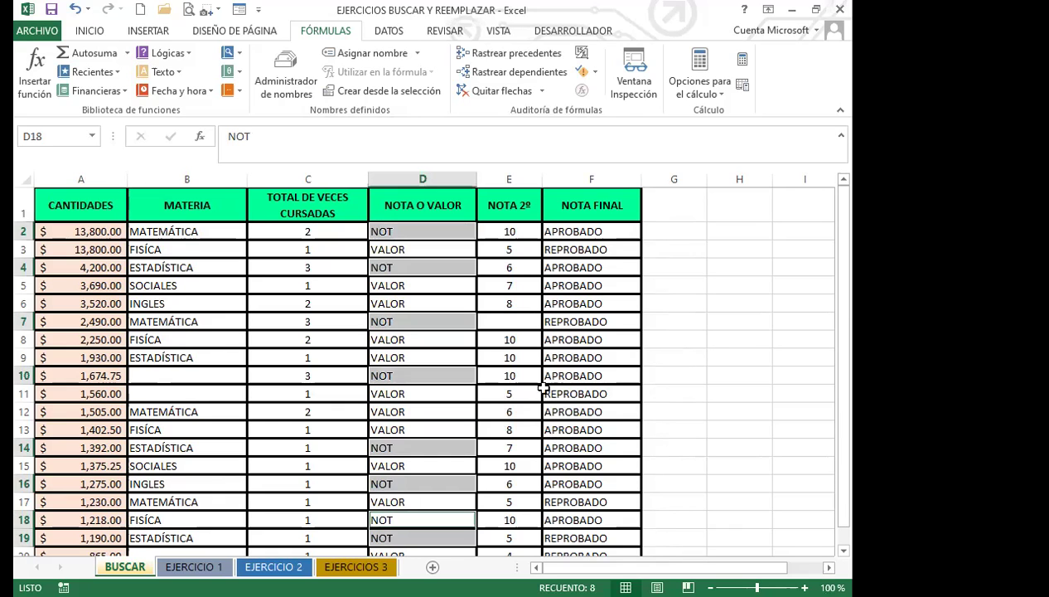
Look over the selected "NOT" cells in column D and fill them with the current light orange fill colour.
{"action": "scroll", "coordinate": [497, 397], "scroll_direction": "down", "scroll_amount": 3}
{"action": "scroll", "coordinate": [471, 415], "scroll_direction": "up", "scroll_amount": 3}
{"action": "scroll", "coordinate": [481, 373], "scroll_direction": "down", "scroll_amount": 2}
{"action": "scroll", "coordinate": [479, 396], "scroll_direction": "up", "scroll_amount": 2}
{"action": "left_click", "coordinate": [90, 31]}
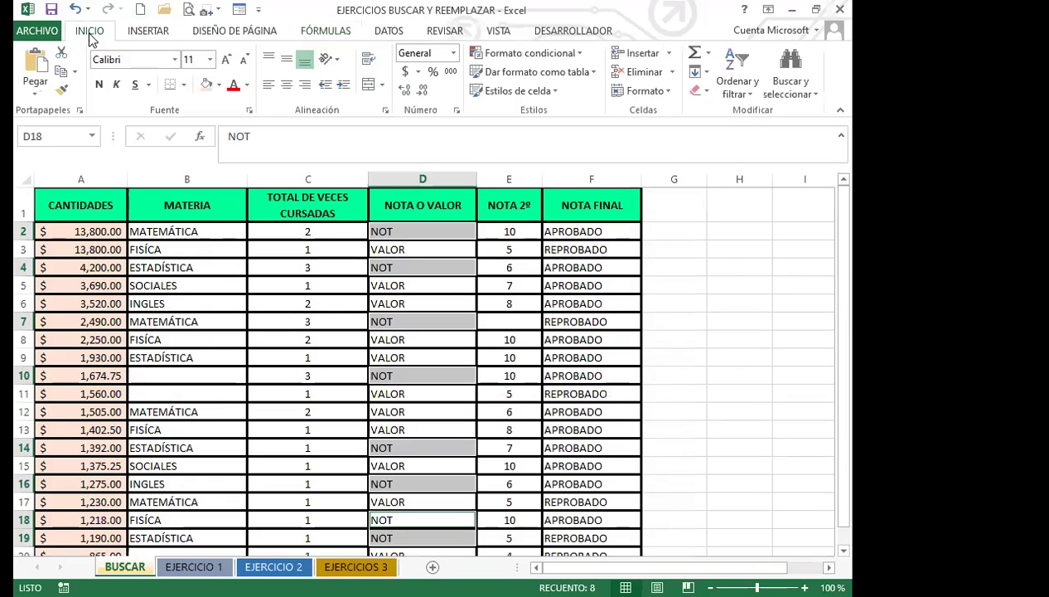
{"action": "left_click", "coordinate": [206, 86]}
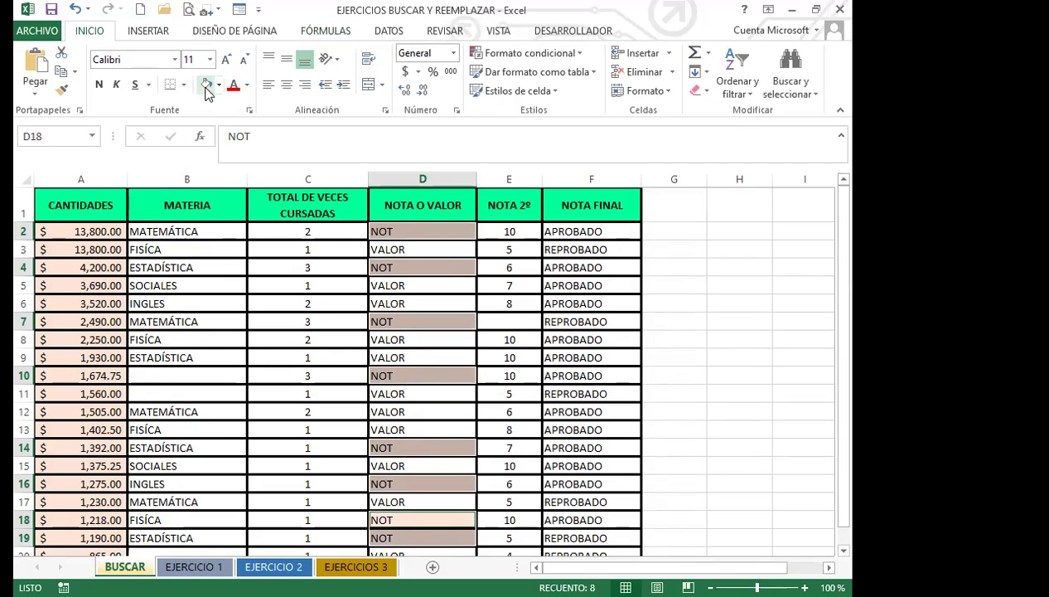
Find all "NOT" cells again, move the dialog off column D, and go through the results from D2 to D7.
{"action": "key", "text": "ctrl+b"}
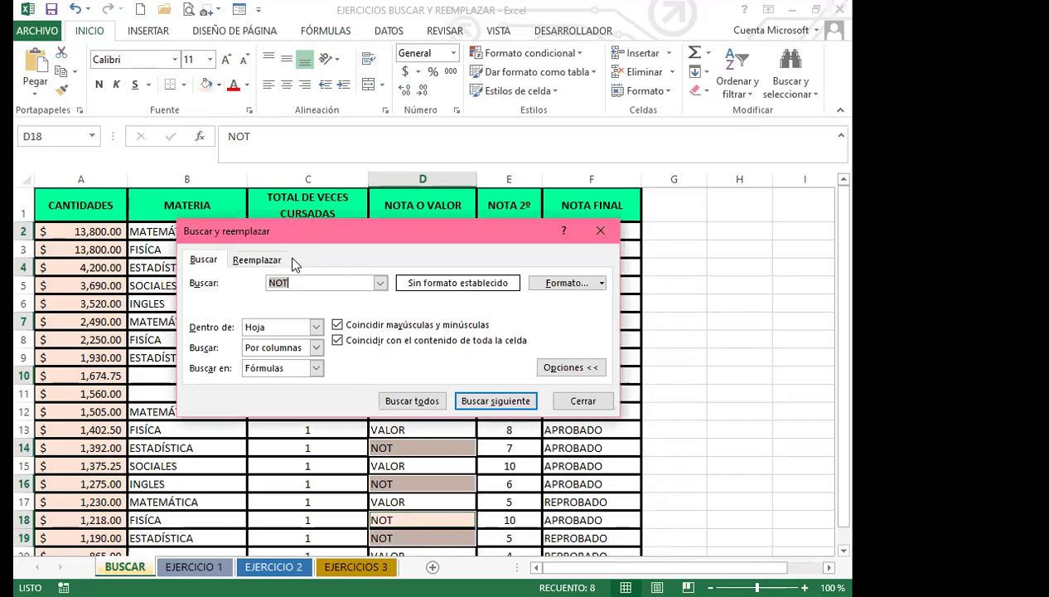
{"action": "left_click", "coordinate": [418, 400]}
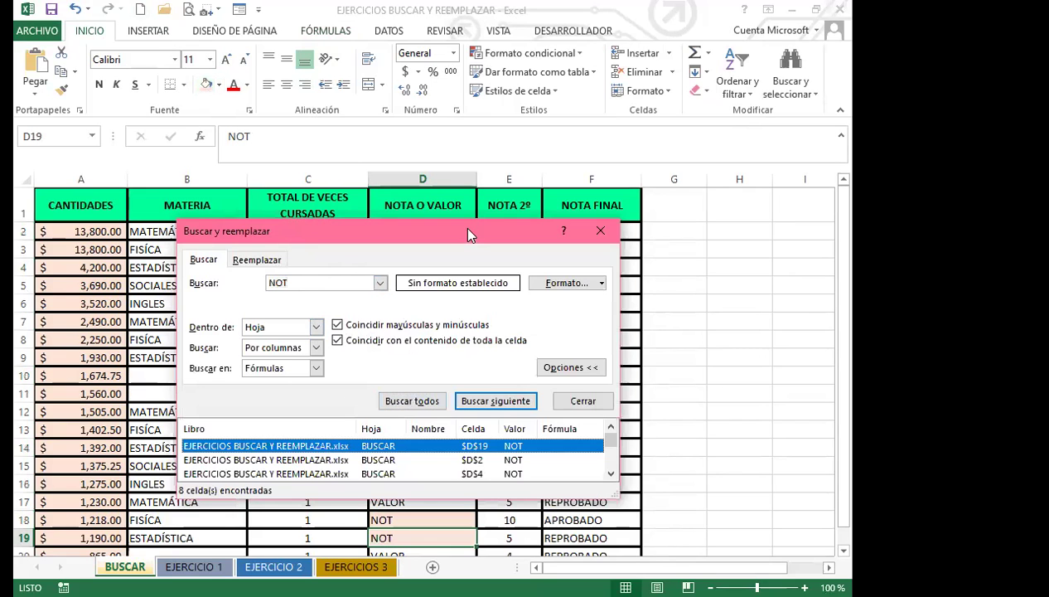
{"action": "left_click_drag", "start_coordinate": [471, 232], "coordinate": [726, 85]}
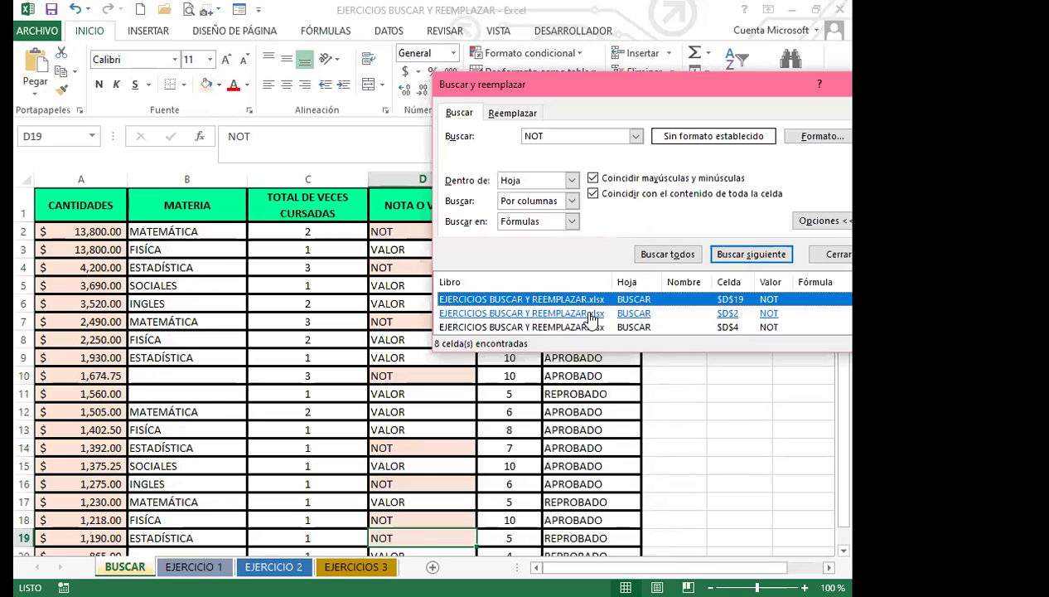
{"action": "left_click", "coordinate": [592, 315]}
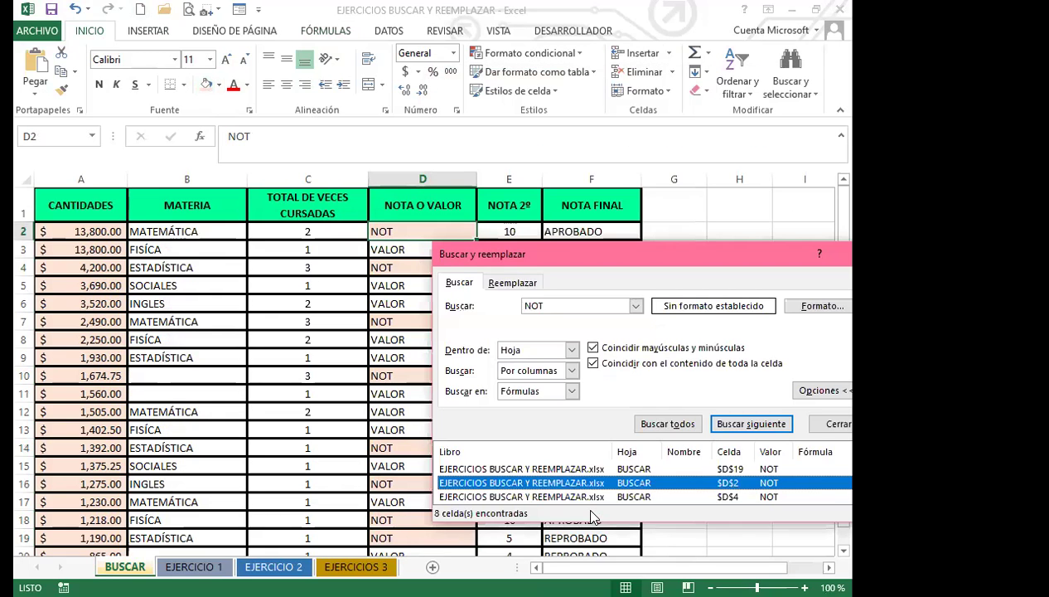
{"action": "key", "text": "Down"}
{"action": "key", "text": "Down"}
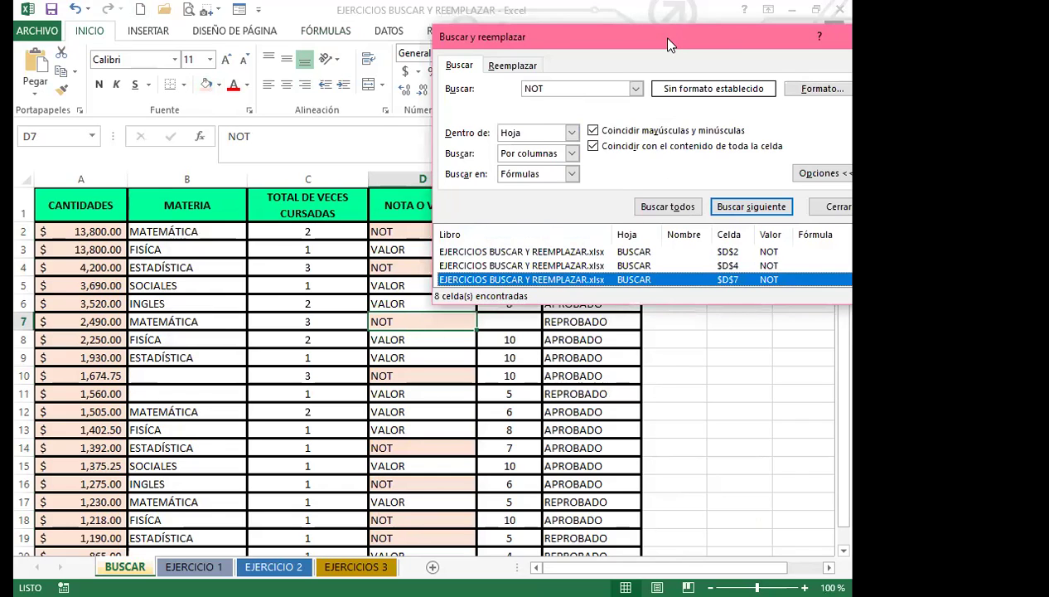
Select all the found "NOT" cells from the enlarged results list, close the dialog, and undo their light orange fill.
{"action": "left_click_drag", "start_coordinate": [668, 43], "coordinate": [512, 62]}
{"action": "left_click_drag", "start_coordinate": [575, 324], "coordinate": [573, 403]}
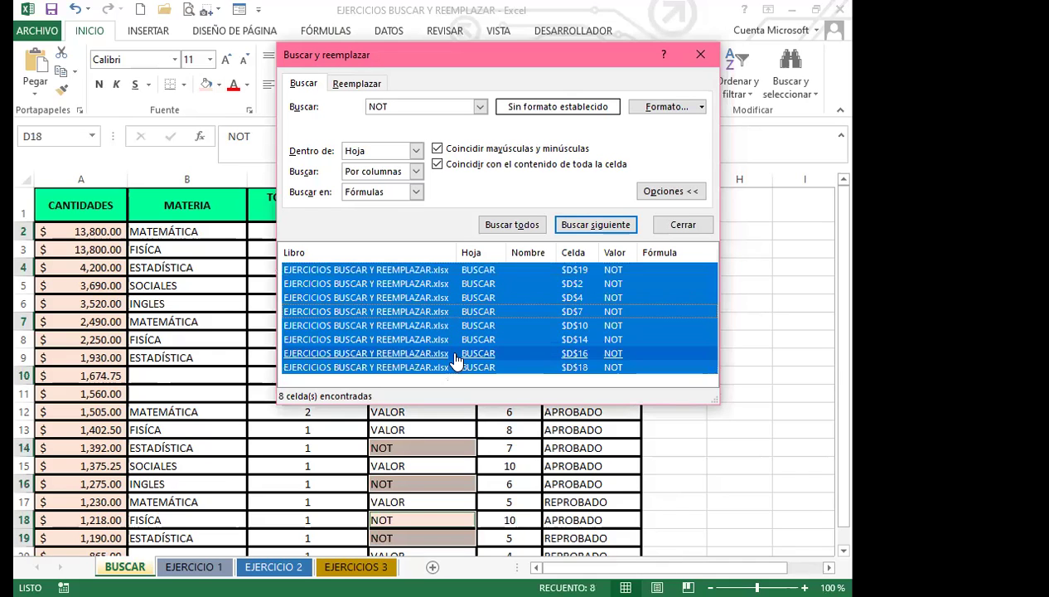
{"action": "left_click", "coordinate": [702, 54]}
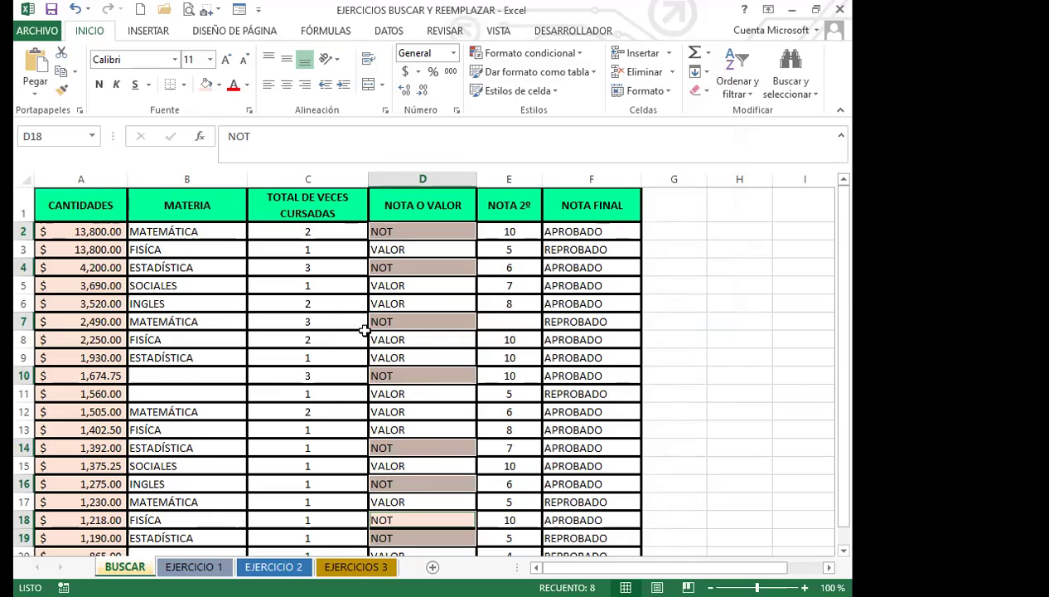
{"action": "left_click", "coordinate": [75, 9]}
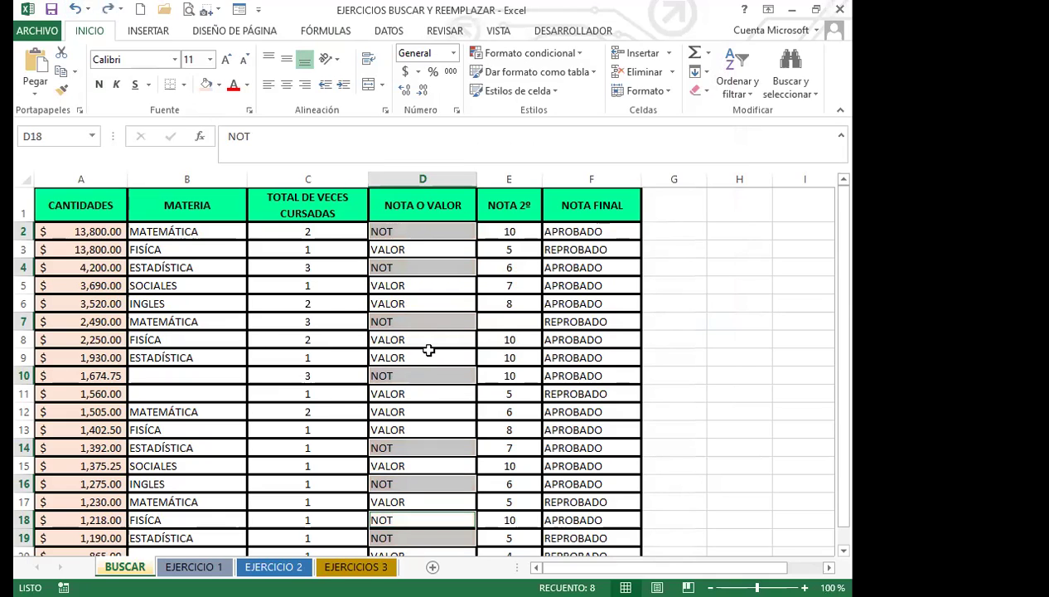
Select only cell D2 and find all "NOT" cells in the sheet, with the search dialog moved aside.
{"action": "left_click", "coordinate": [433, 321]}
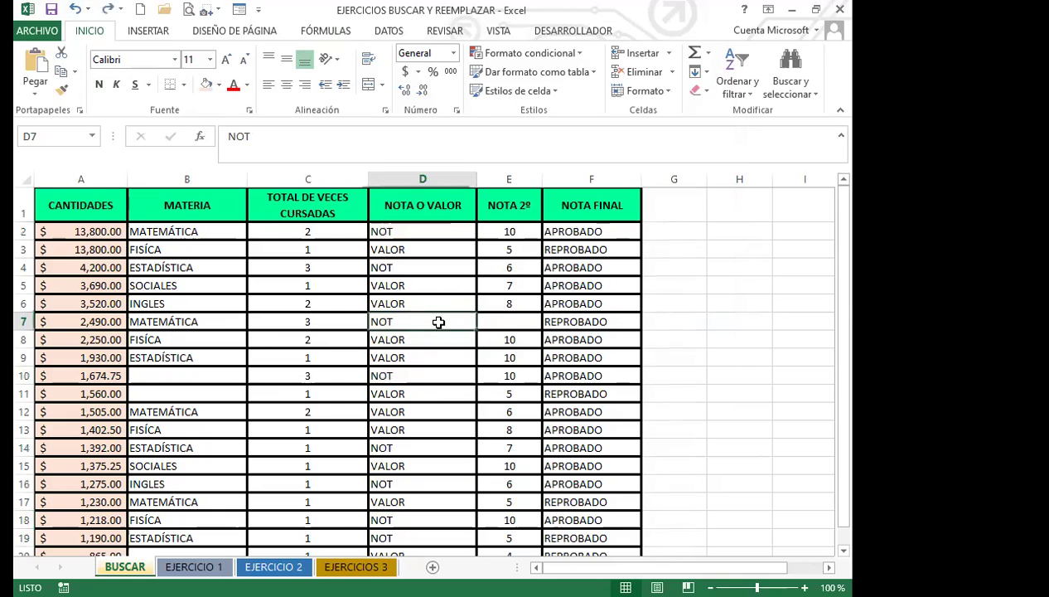
{"action": "left_click", "coordinate": [425, 231]}
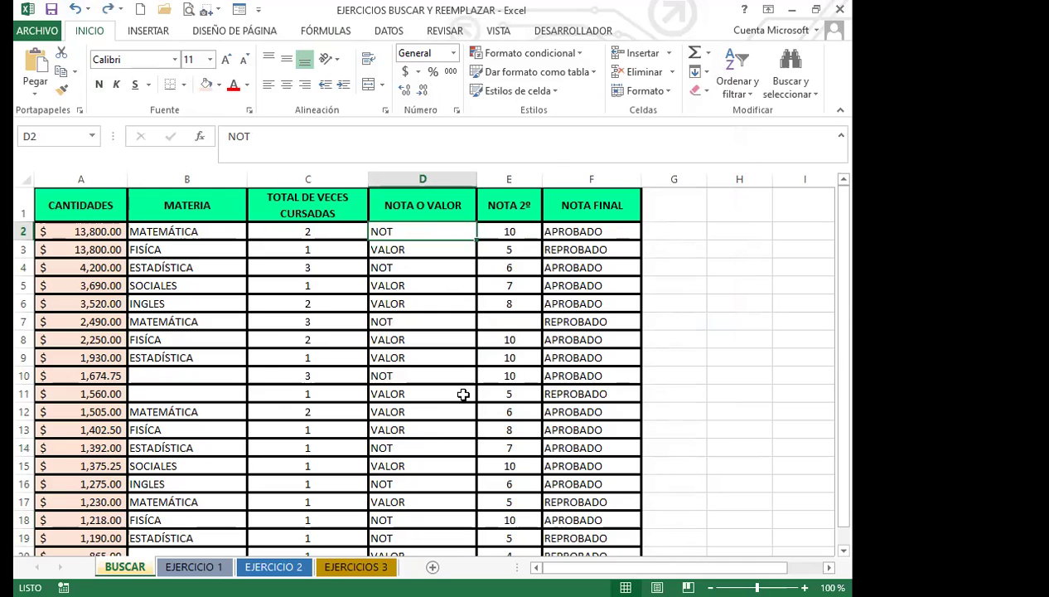
{"action": "key", "text": "ctrl+b"}
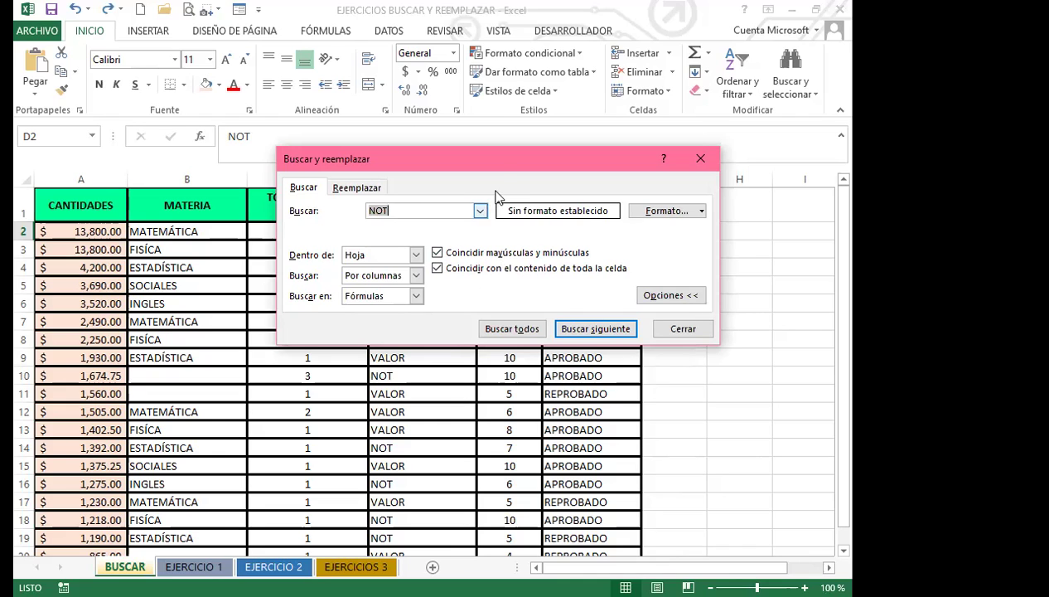
{"action": "left_click_drag", "start_coordinate": [508, 160], "coordinate": [655, 182]}
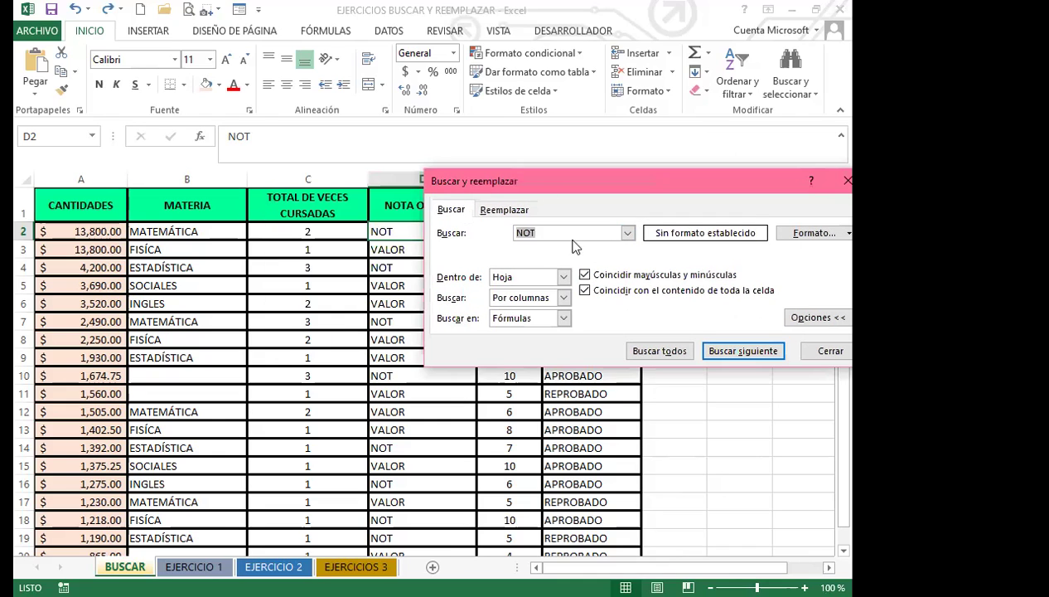
{"action": "left_click", "coordinate": [452, 210]}
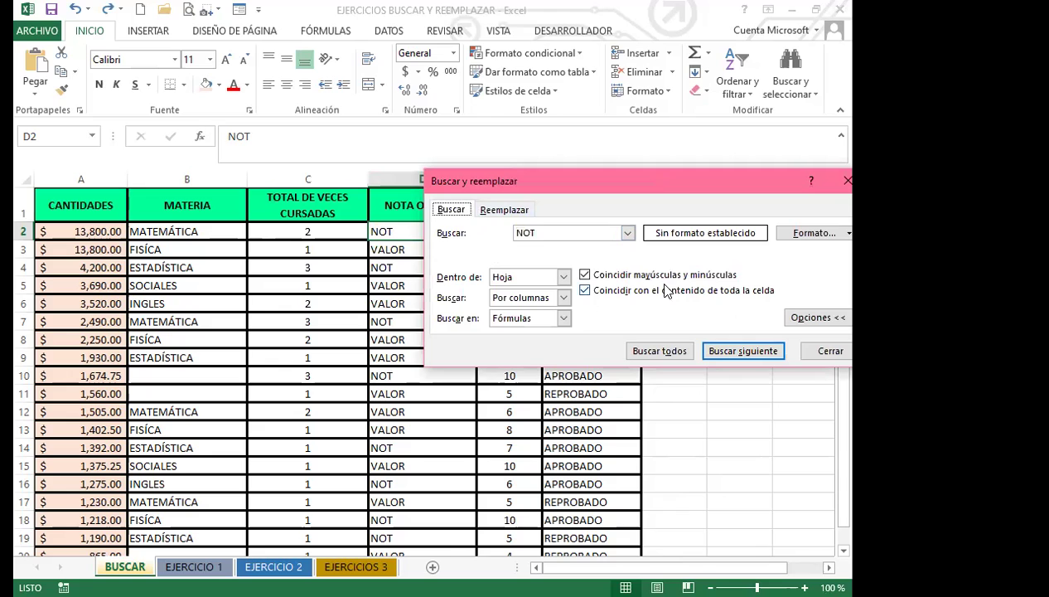
{"action": "left_click", "coordinate": [660, 352]}
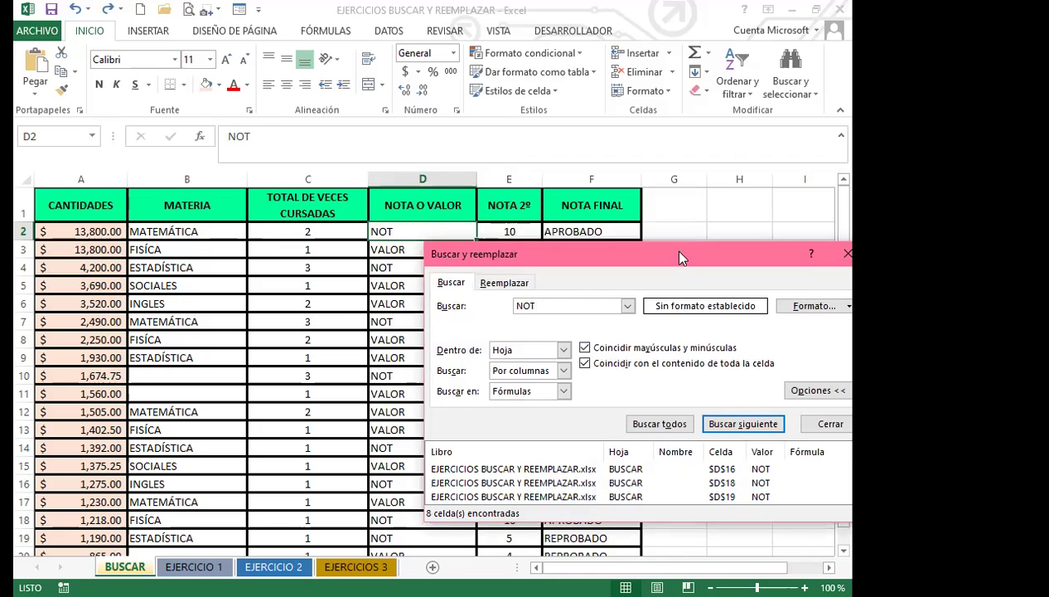
{"action": "left_click_drag", "start_coordinate": [679, 257], "coordinate": [679, 206]}
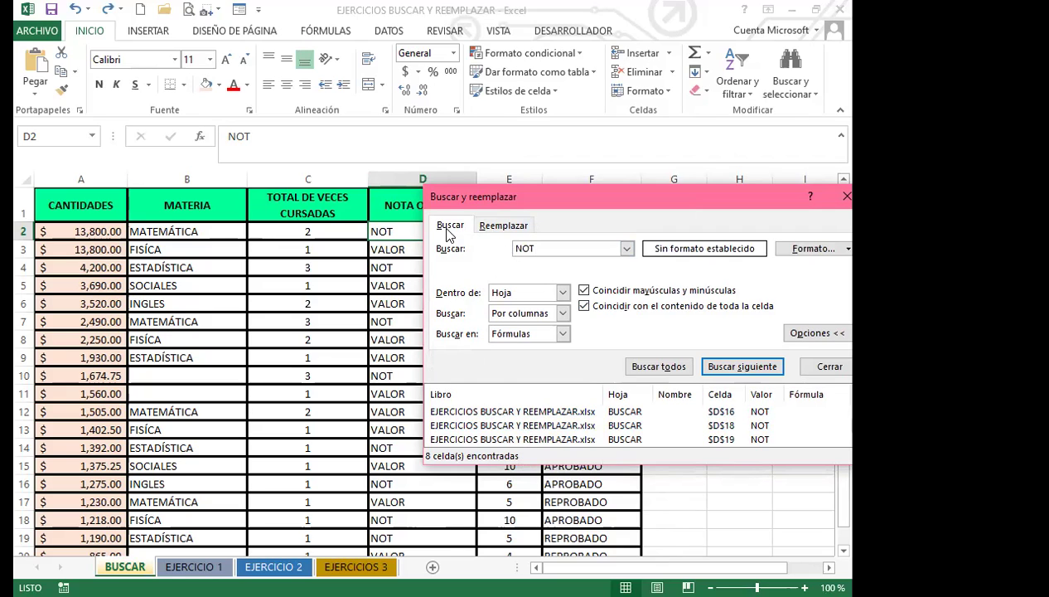
Replace all "NOT" cells in the sheet with "NOTA", close the dialog, and check column D.
{"action": "left_click", "coordinate": [519, 226]}
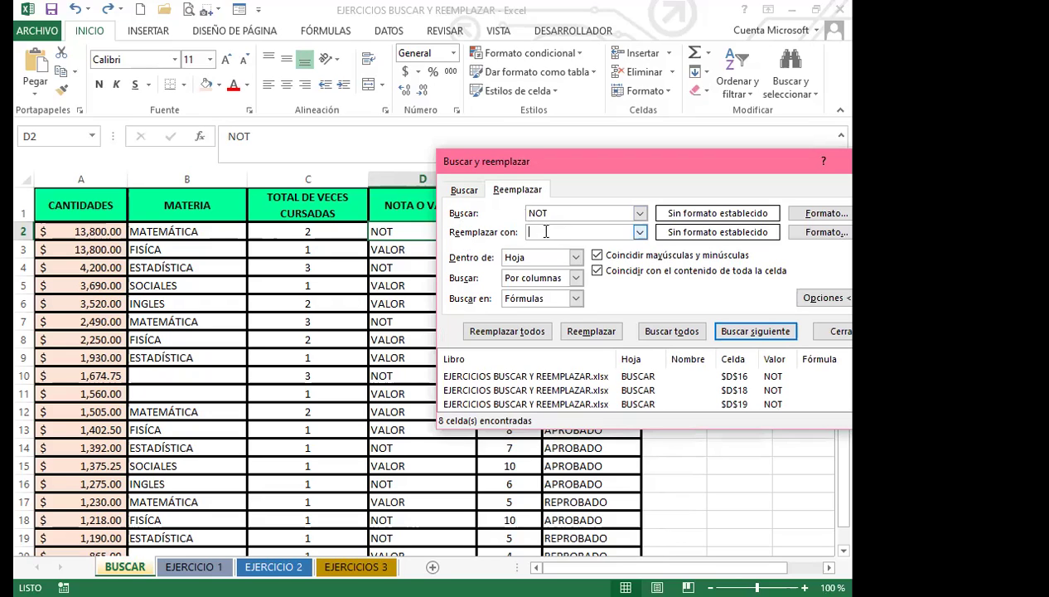
{"action": "type", "text": "NOTA"}
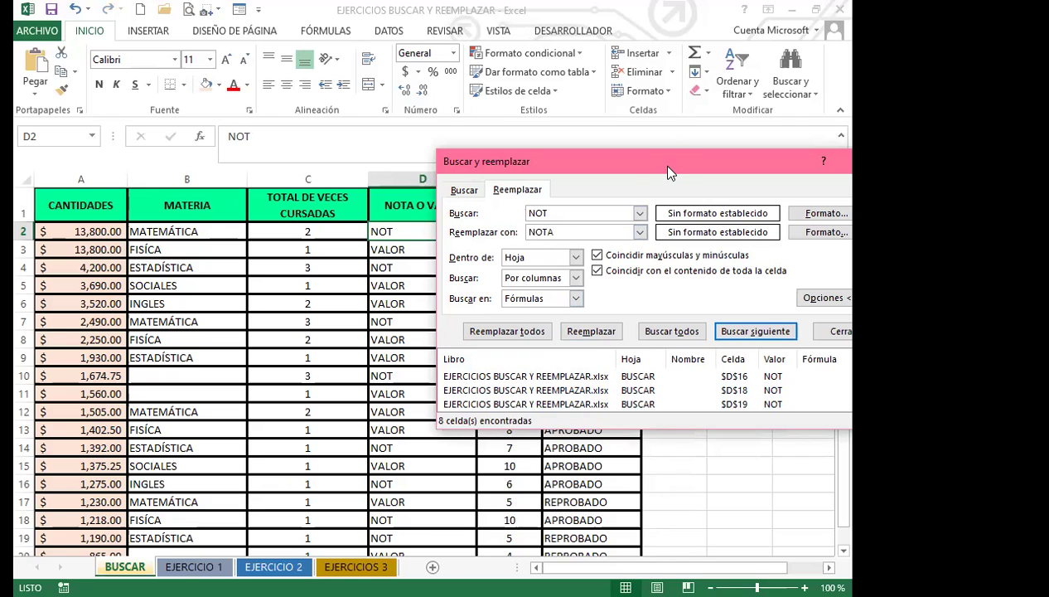
{"action": "left_click_drag", "start_coordinate": [670, 172], "coordinate": [626, 80]}
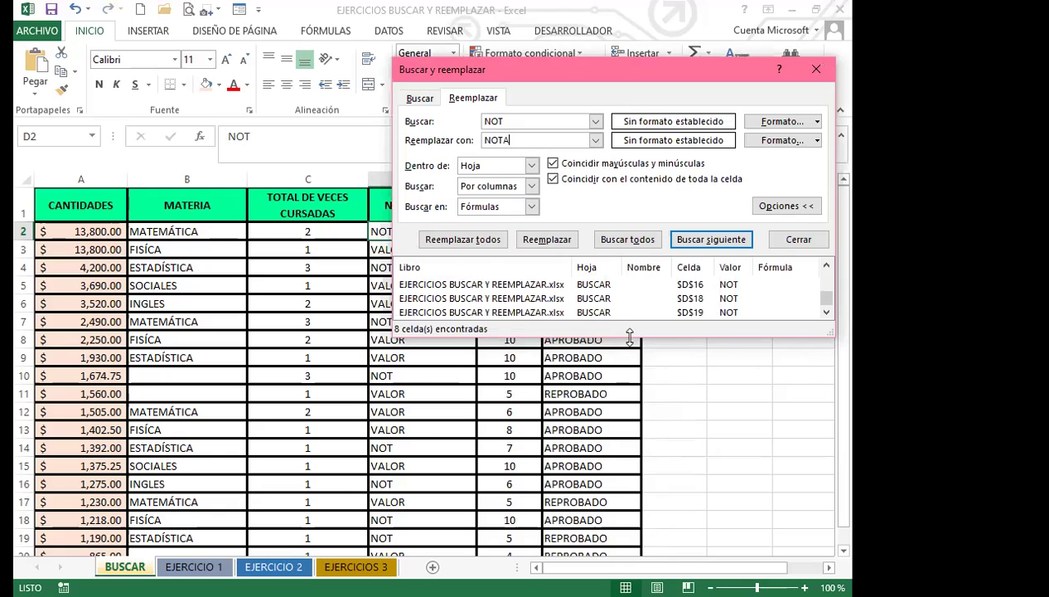
{"action": "left_click_drag", "start_coordinate": [630, 337], "coordinate": [629, 442]}
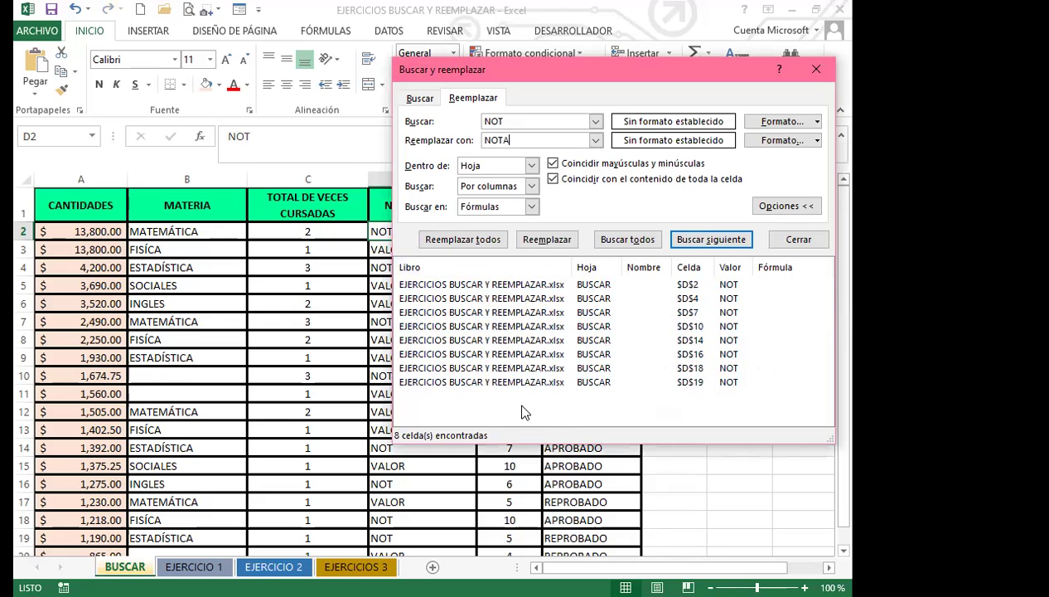
{"action": "left_click", "coordinate": [459, 98]}
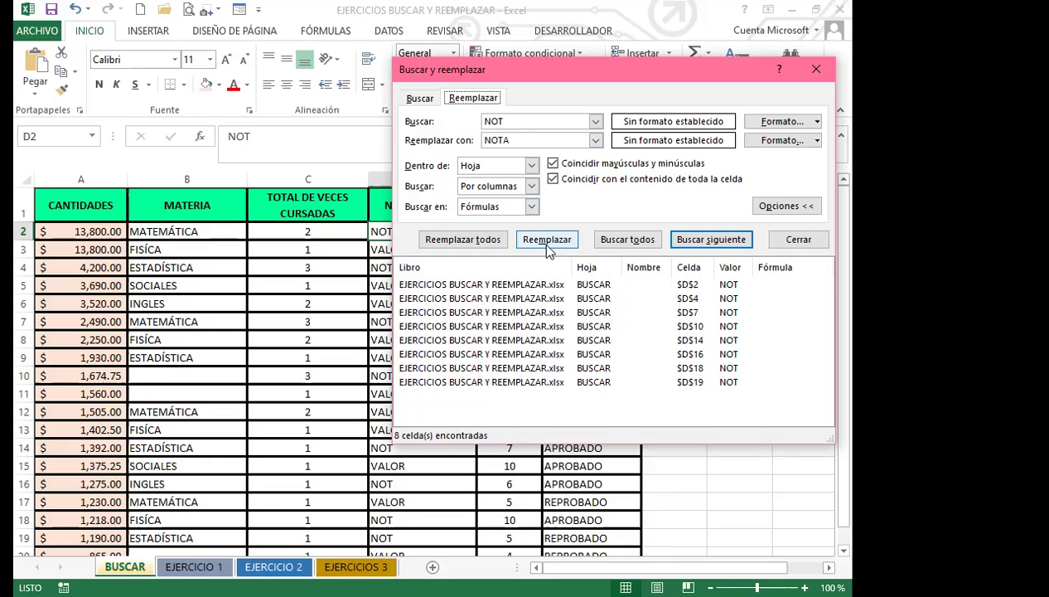
{"action": "left_click", "coordinate": [464, 241]}
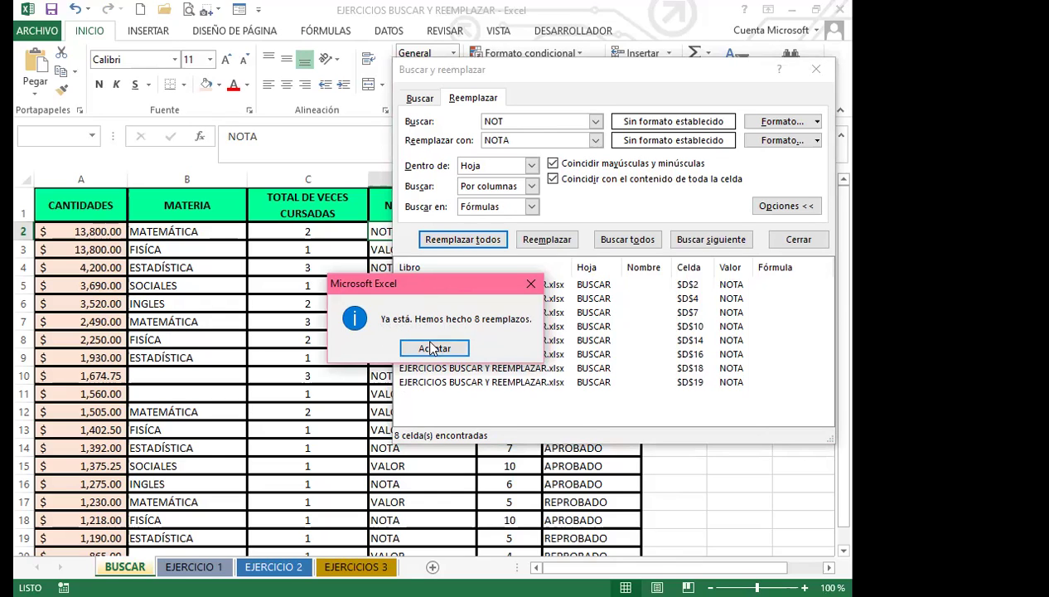
{"action": "key", "text": "Return"}
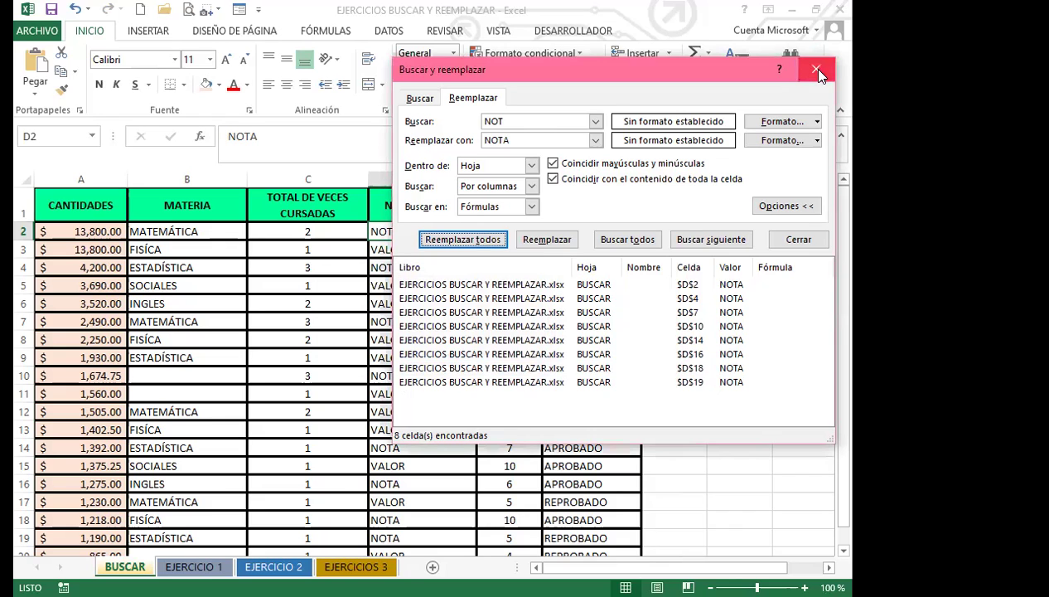
{"action": "left_click", "coordinate": [817, 70]}
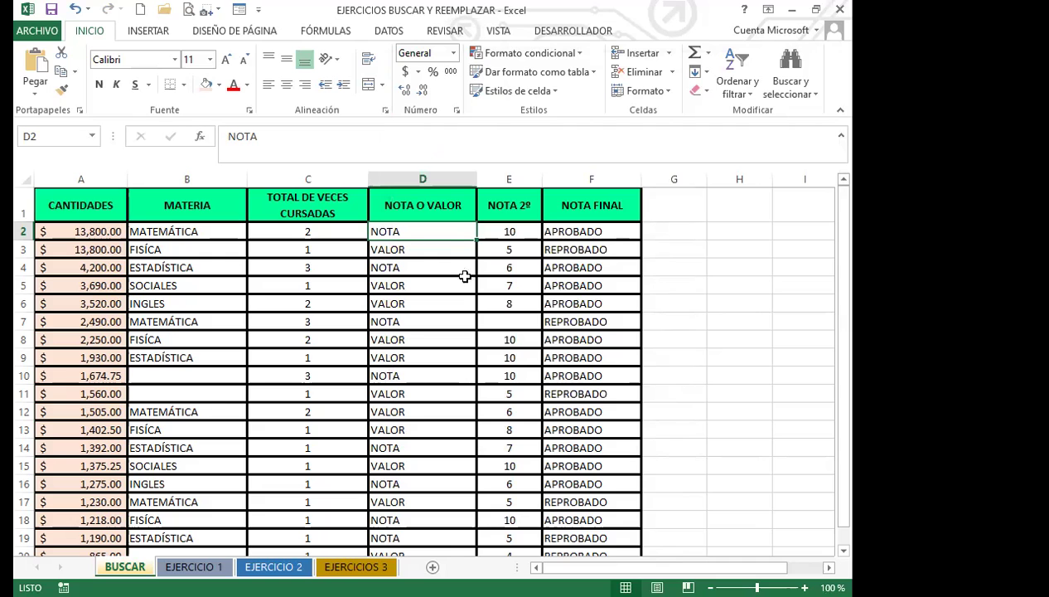
{"action": "scroll", "coordinate": [423, 470], "scroll_direction": "down", "scroll_amount": 3}
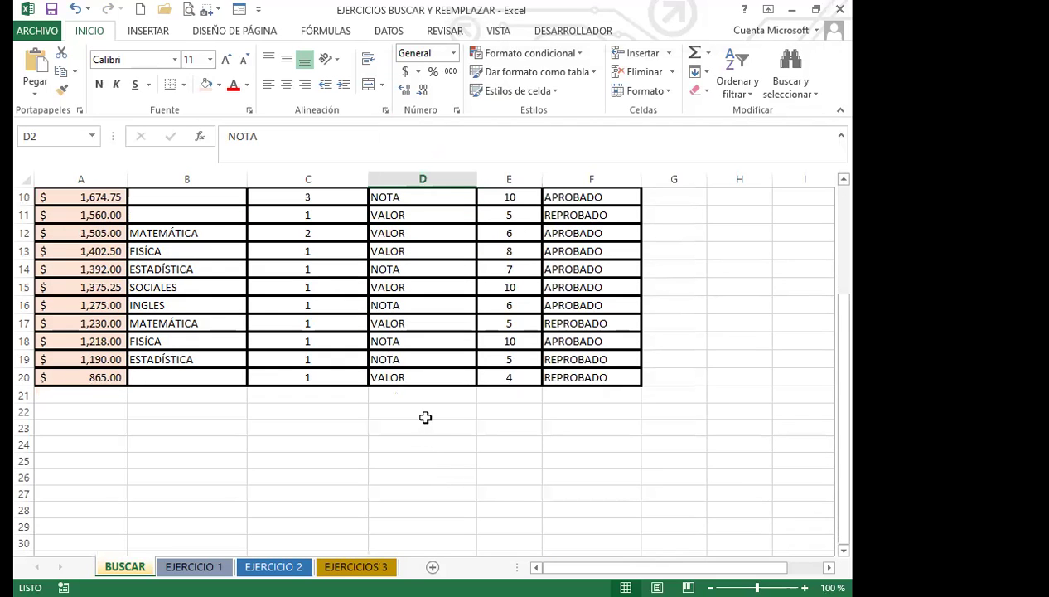
{"action": "scroll", "coordinate": [425, 406], "scroll_direction": "up", "scroll_amount": 3}
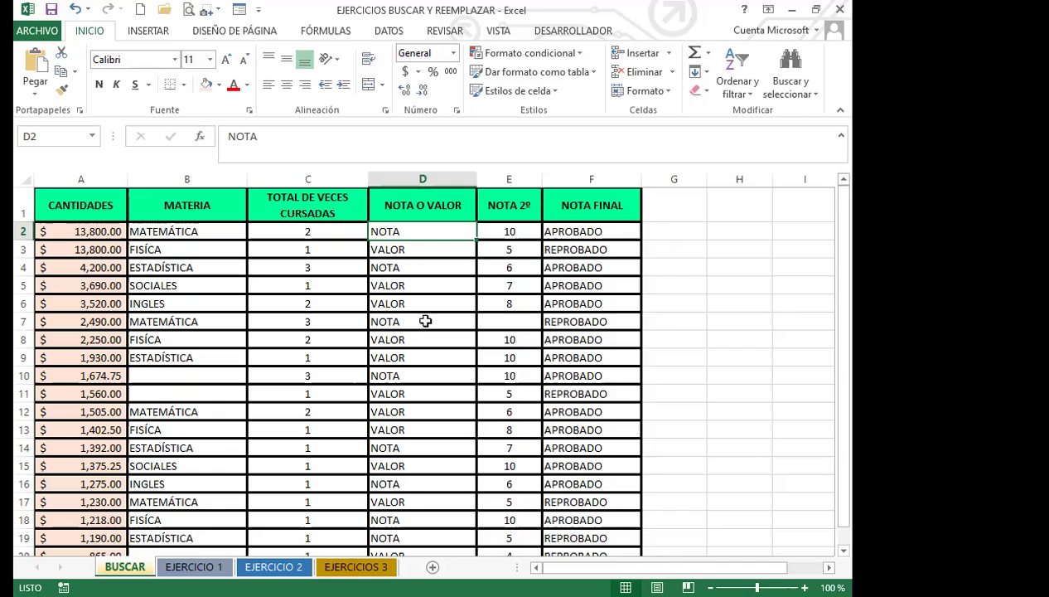
Open the search dialog, compare its find and replace options, and clear the search text.
{"action": "key", "text": "ctrl+b"}
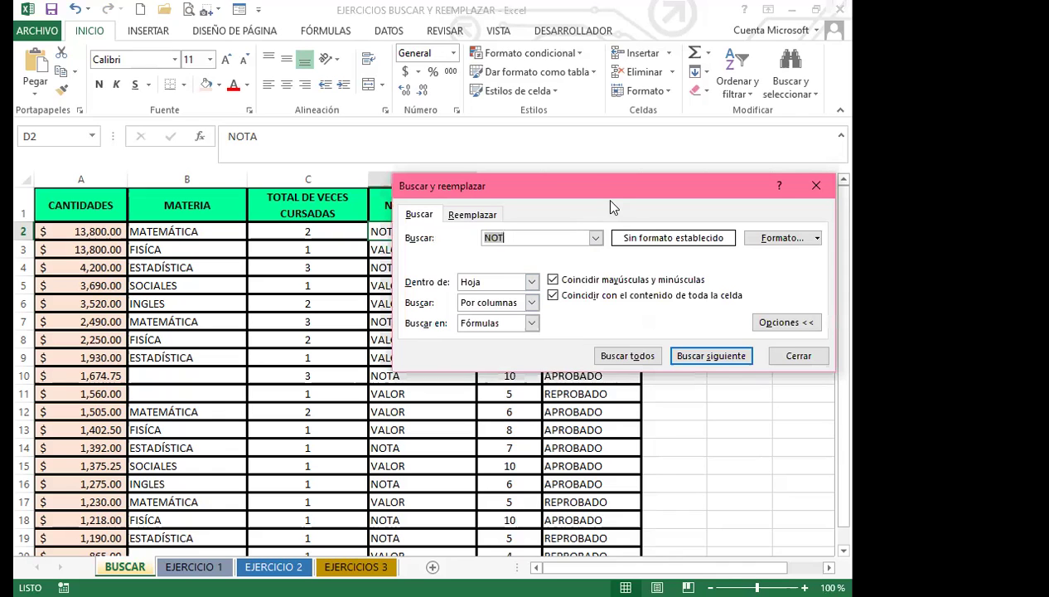
{"action": "left_click_drag", "start_coordinate": [610, 185], "coordinate": [535, 174]}
{"action": "left_click", "coordinate": [399, 202]}
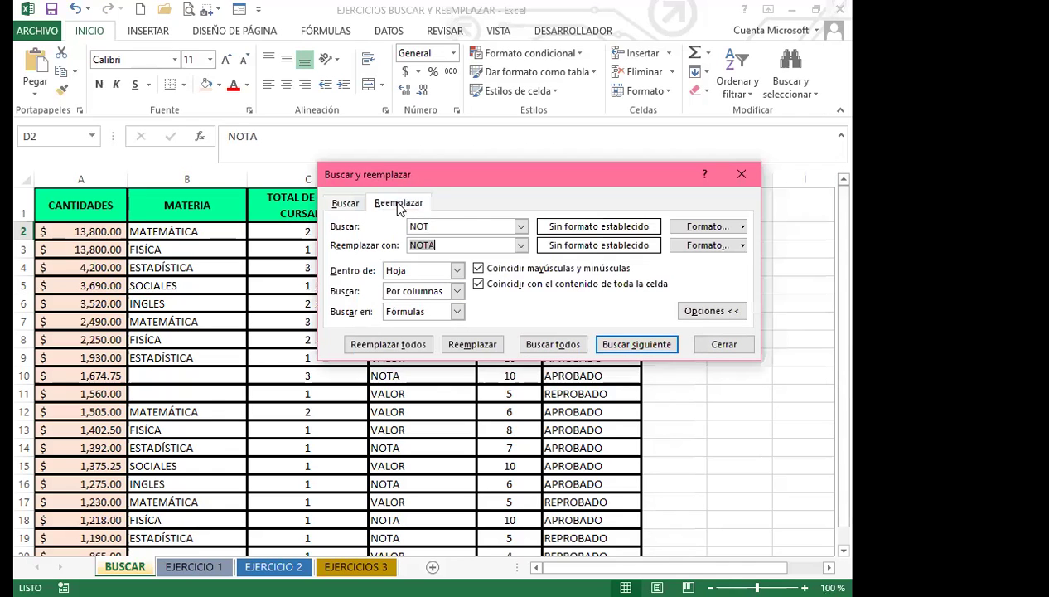
{"action": "left_click", "coordinate": [343, 203]}
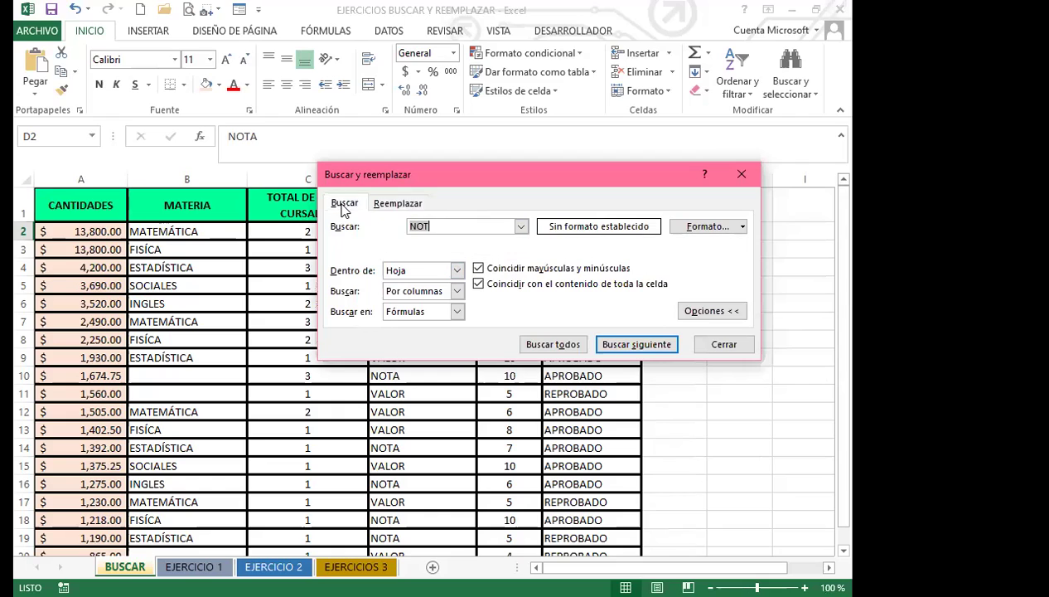
{"action": "left_click", "coordinate": [423, 226]}
{"action": "left_click", "coordinate": [350, 206]}
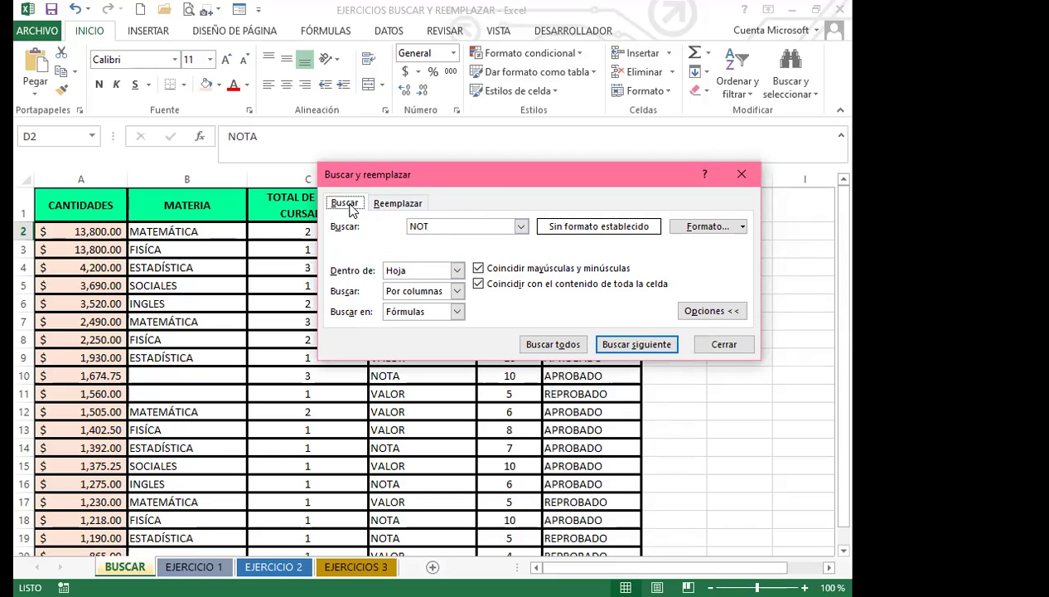
{"action": "double_click", "coordinate": [439, 224]}
{"action": "key", "text": "BackSpace"}
Use the format of header cell A1 as the search format and find all cells in the sheet that match it.
{"action": "left_click", "coordinate": [743, 229]}
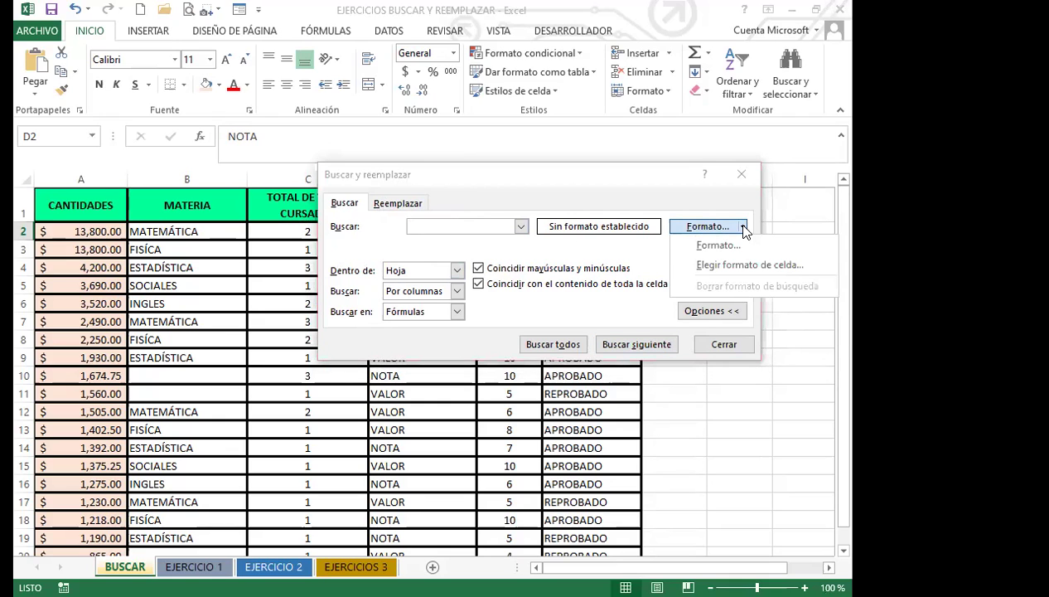
{"action": "left_click", "coordinate": [708, 266]}
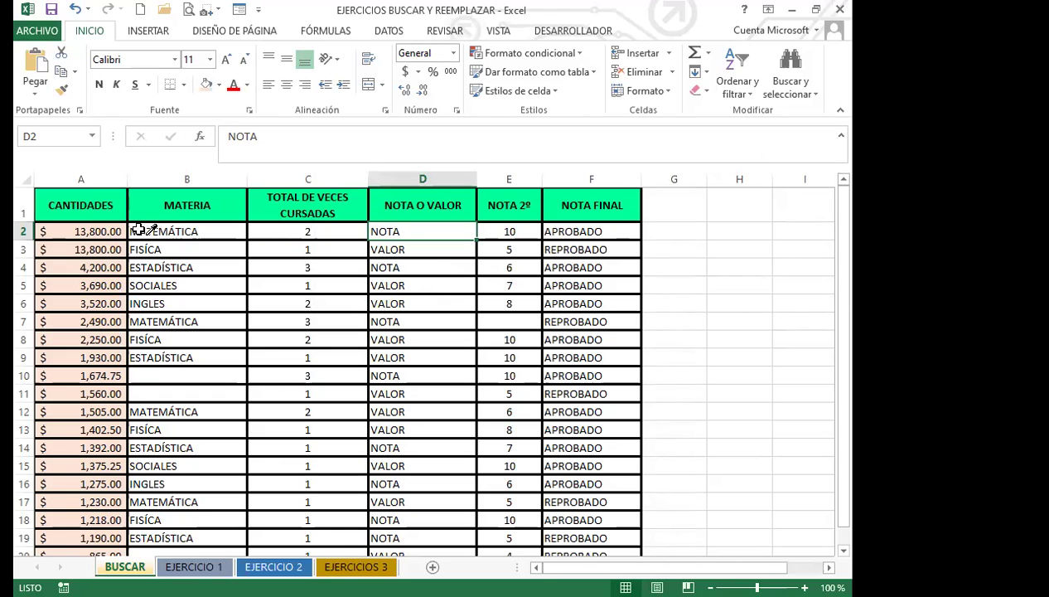
{"action": "left_click", "coordinate": [85, 203]}
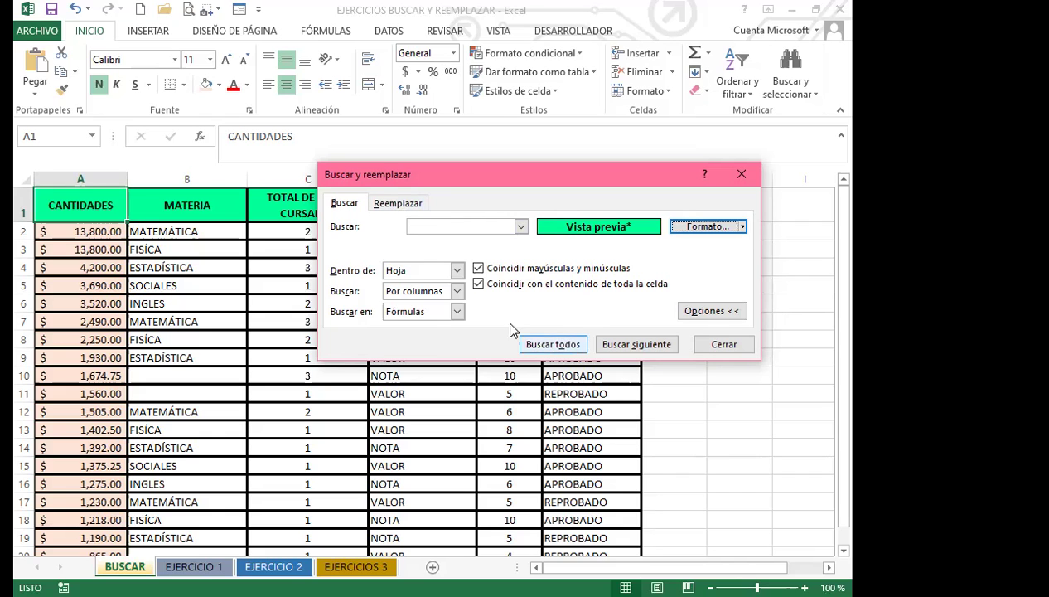
{"action": "left_click", "coordinate": [553, 344]}
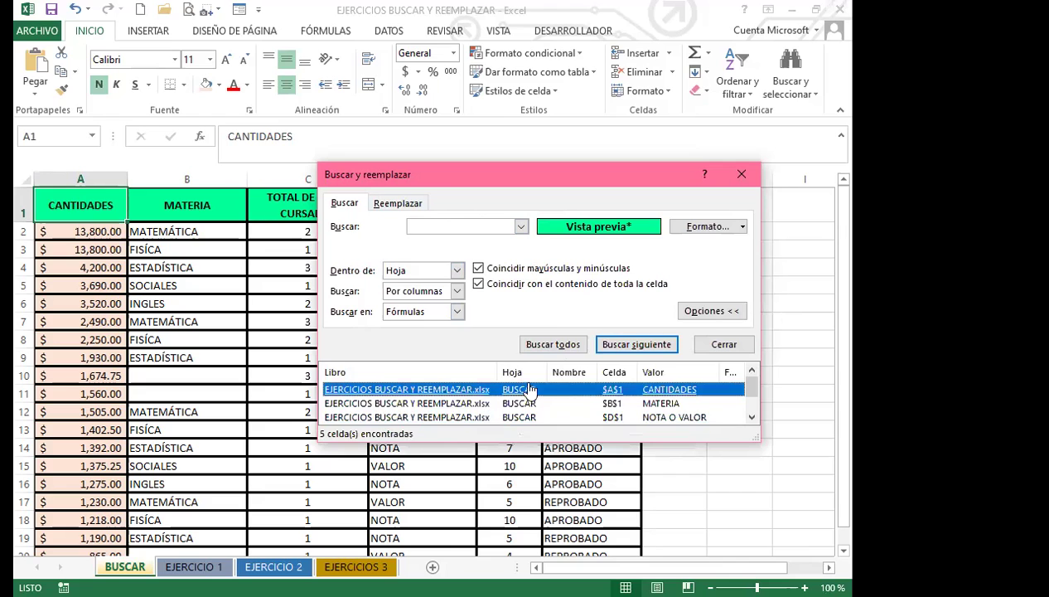
{"action": "left_click_drag", "start_coordinate": [749, 398], "coordinate": [737, 377]}
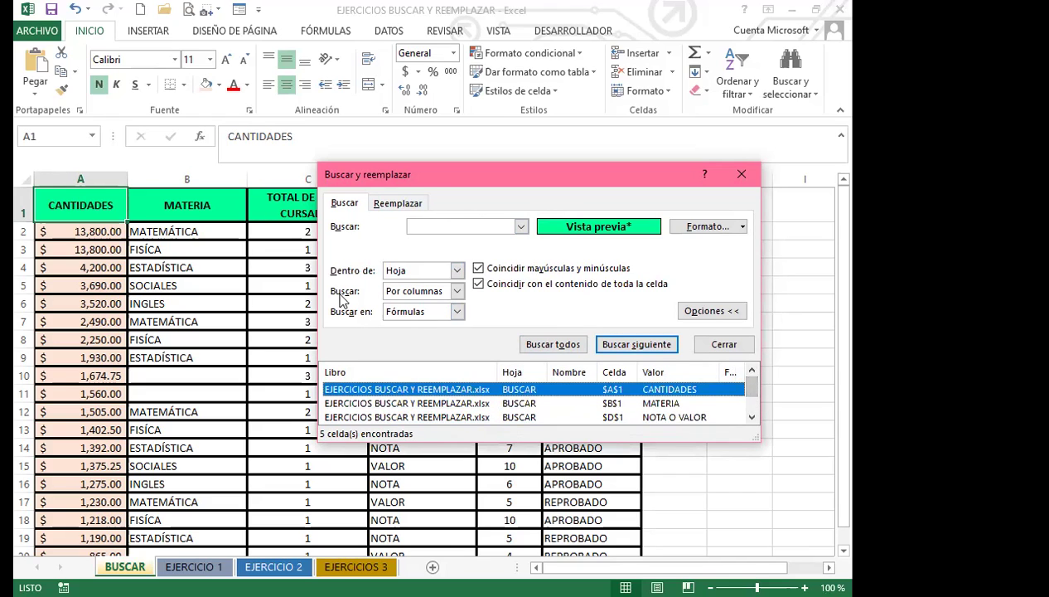
Clear the replacement text and open the fill settings of the replacement format.
{"action": "left_click", "coordinate": [395, 204]}
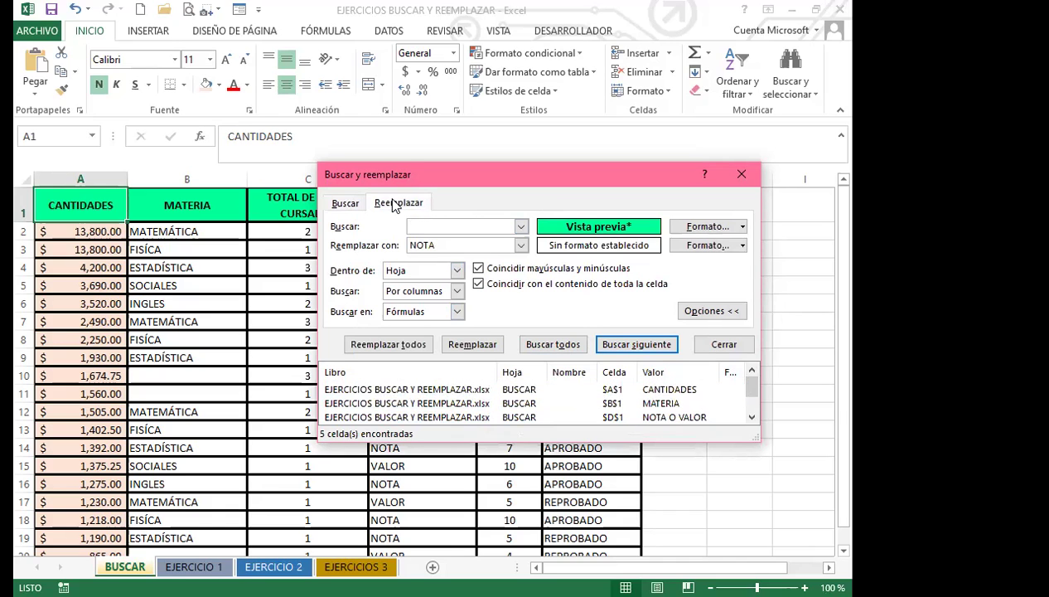
{"action": "key", "text": "Tab"}
{"action": "key", "text": "BackSpace"}
{"action": "left_click", "coordinate": [742, 247]}
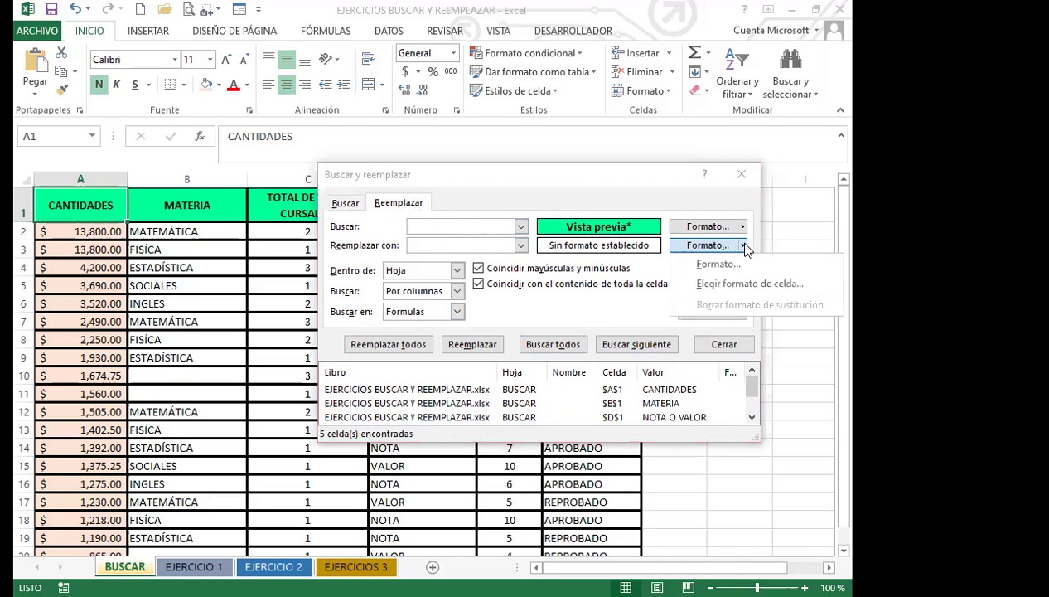
{"action": "left_click", "coordinate": [706, 262]}
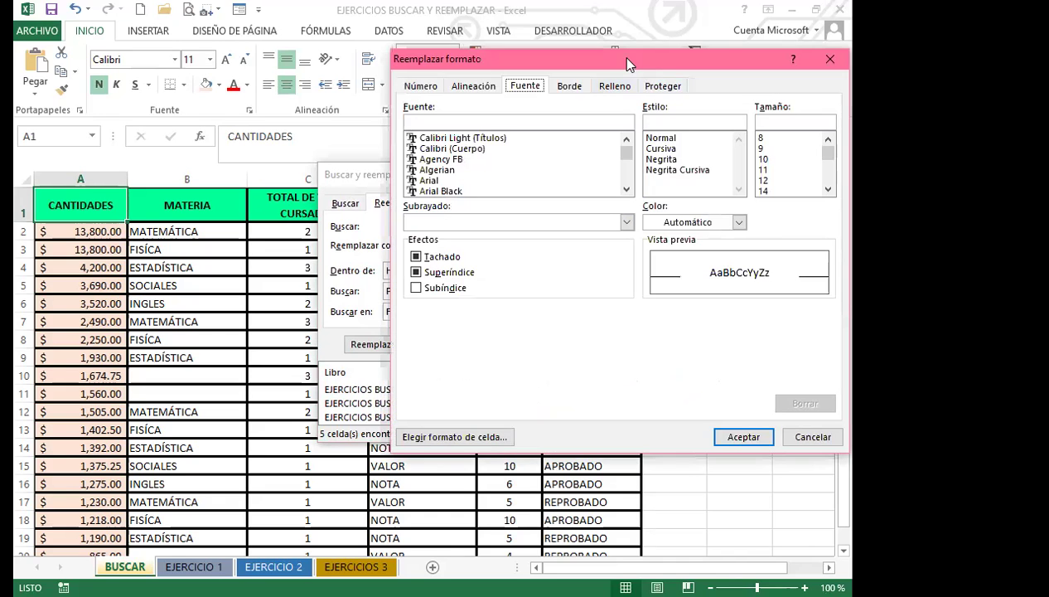
{"action": "left_click_drag", "start_coordinate": [627, 64], "coordinate": [372, 112]}
{"action": "left_click", "coordinate": [314, 132]}
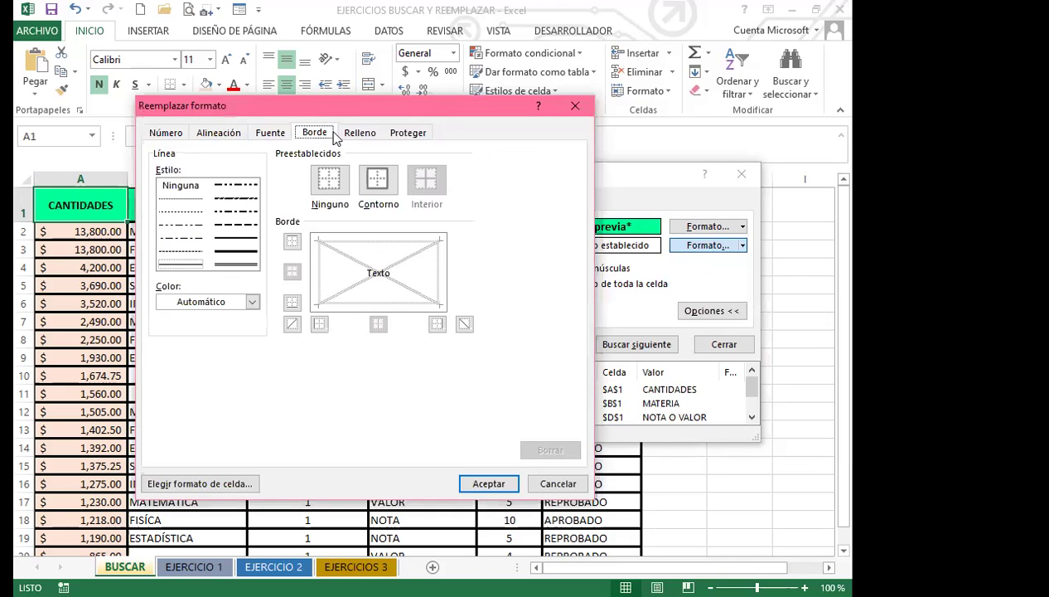
{"action": "left_click", "coordinate": [360, 133]}
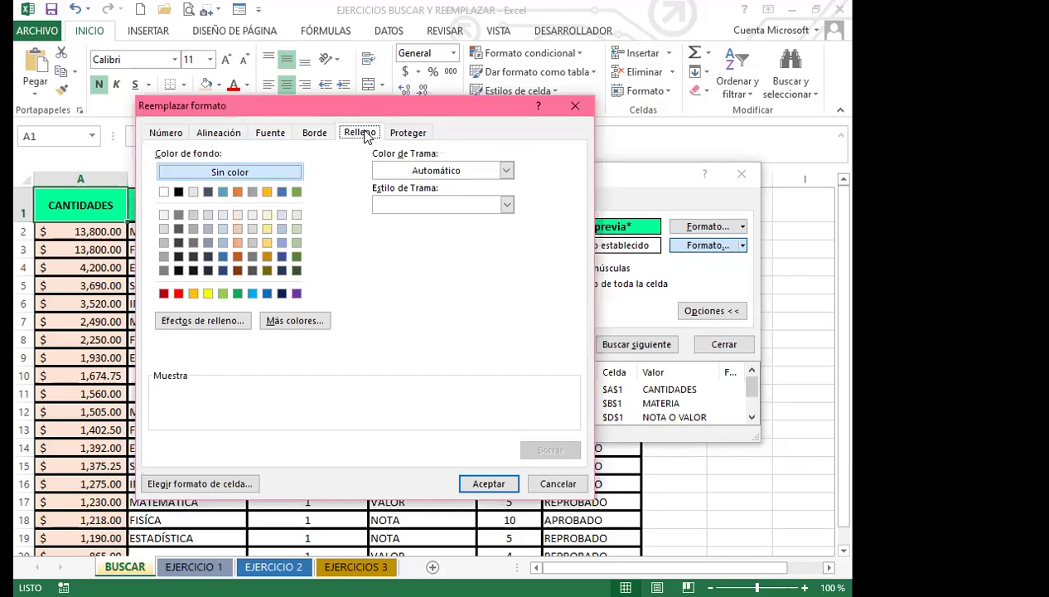
Define the replacement fill as a horizontal two-color gradient from blue at the top to light green at the bottom.
{"action": "left_click", "coordinate": [199, 320]}
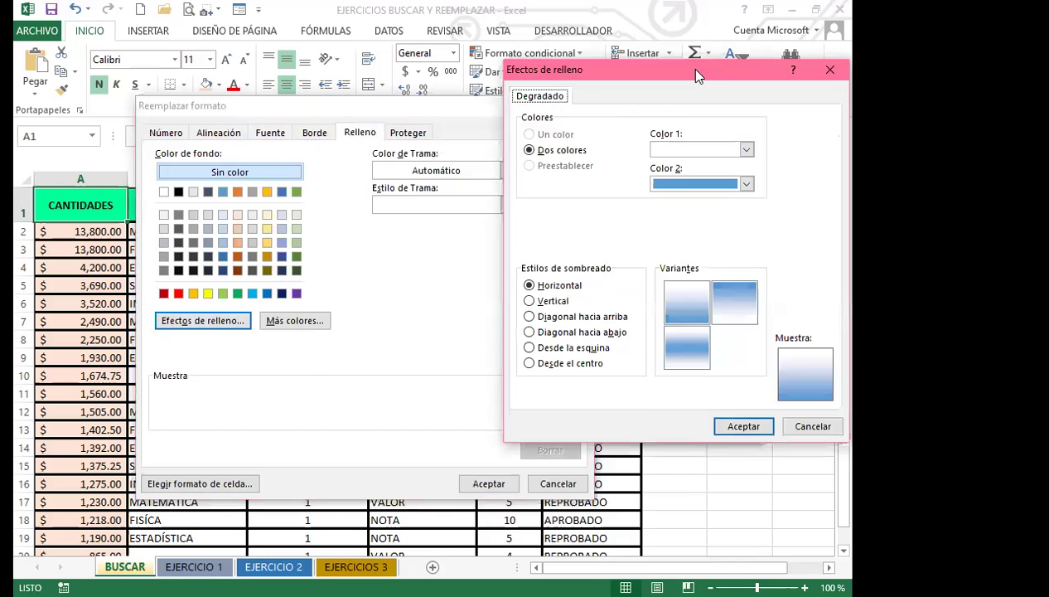
{"action": "left_click_drag", "start_coordinate": [696, 73], "coordinate": [473, 97]}
{"action": "left_click", "coordinate": [520, 171]}
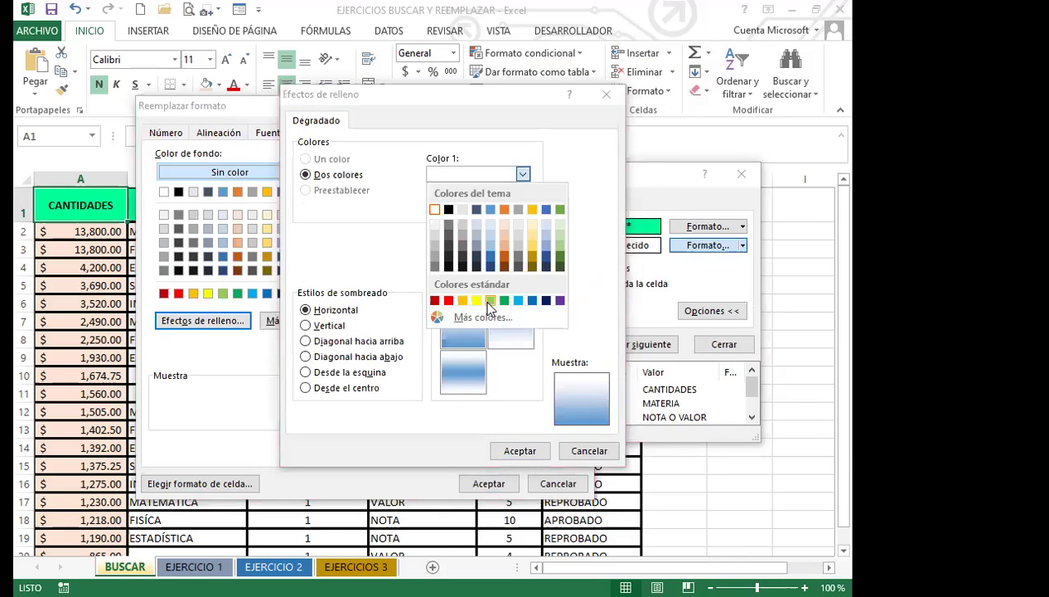
{"action": "left_click", "coordinate": [490, 301]}
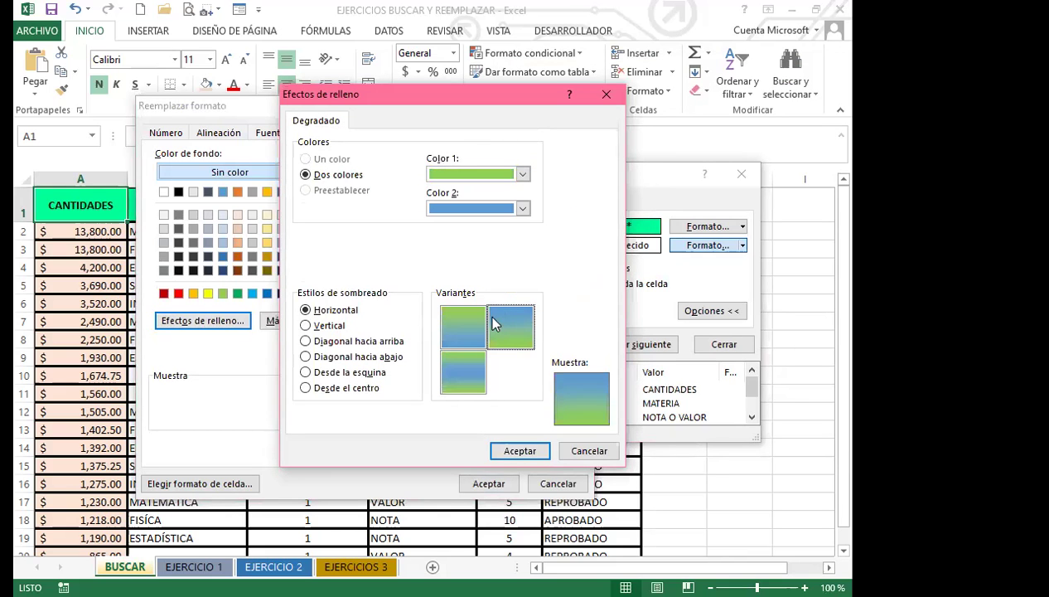
{"action": "left_click", "coordinate": [521, 455]}
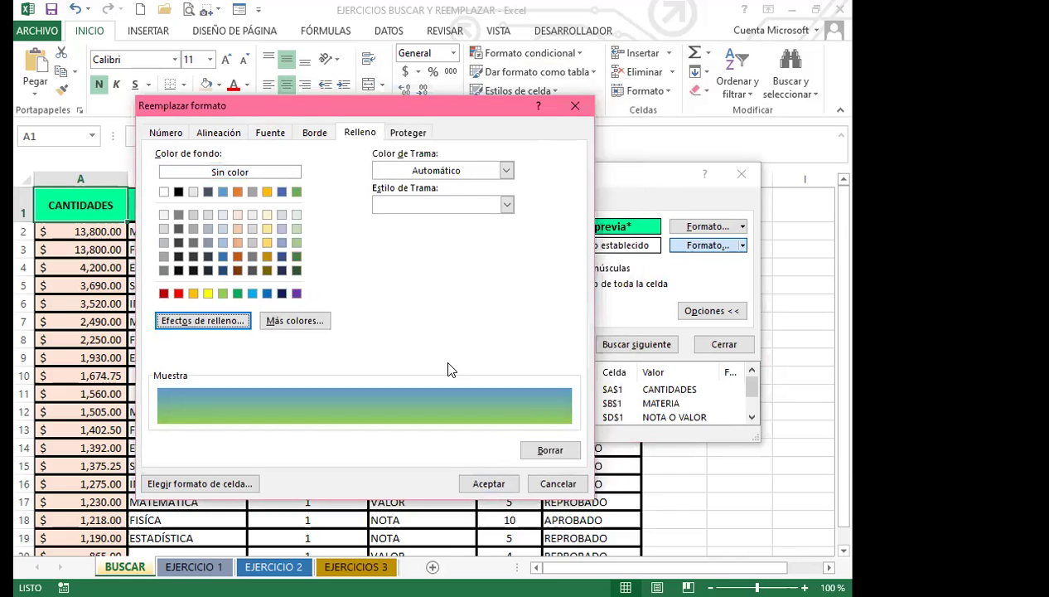
{"action": "left_click", "coordinate": [486, 484]}
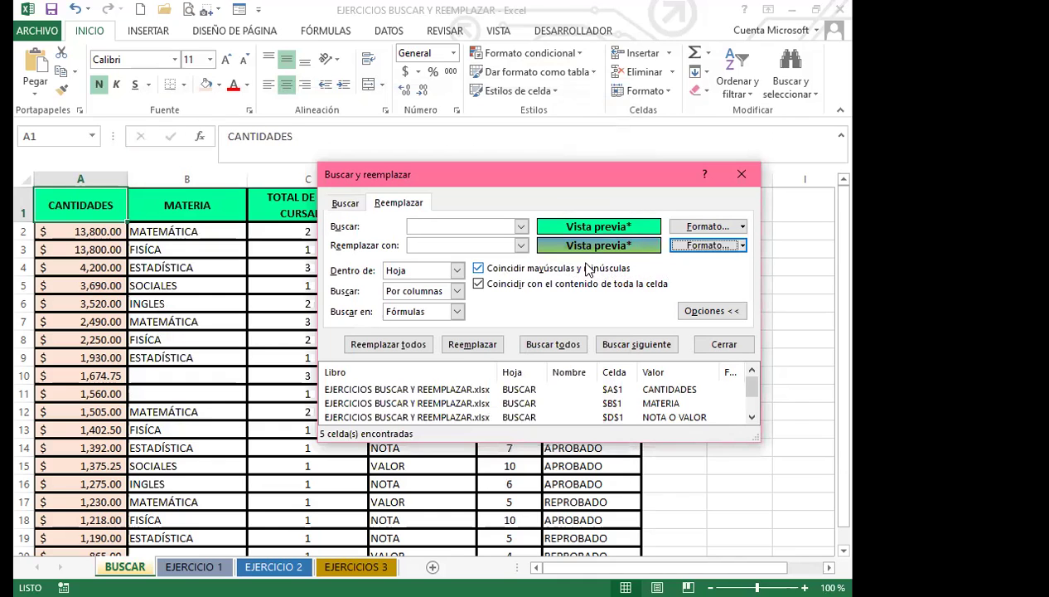
Move the dialog off the header row, replace the format of all matching cells with the gradient, and close the dialog.
{"action": "left_click_drag", "start_coordinate": [501, 174], "coordinate": [315, 307]}
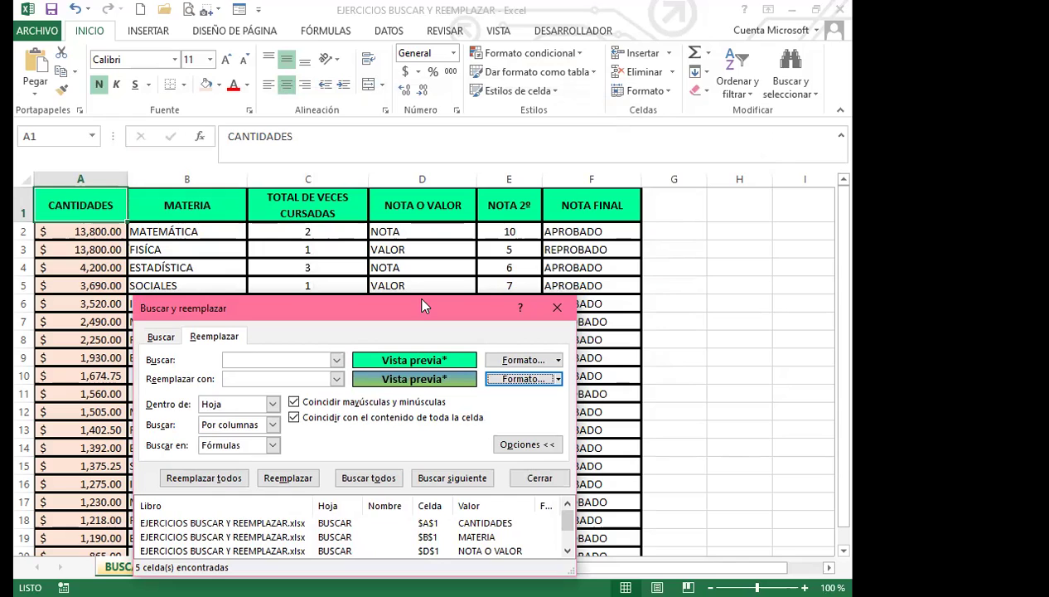
{"action": "left_click_drag", "start_coordinate": [418, 276], "coordinate": [419, 276]}
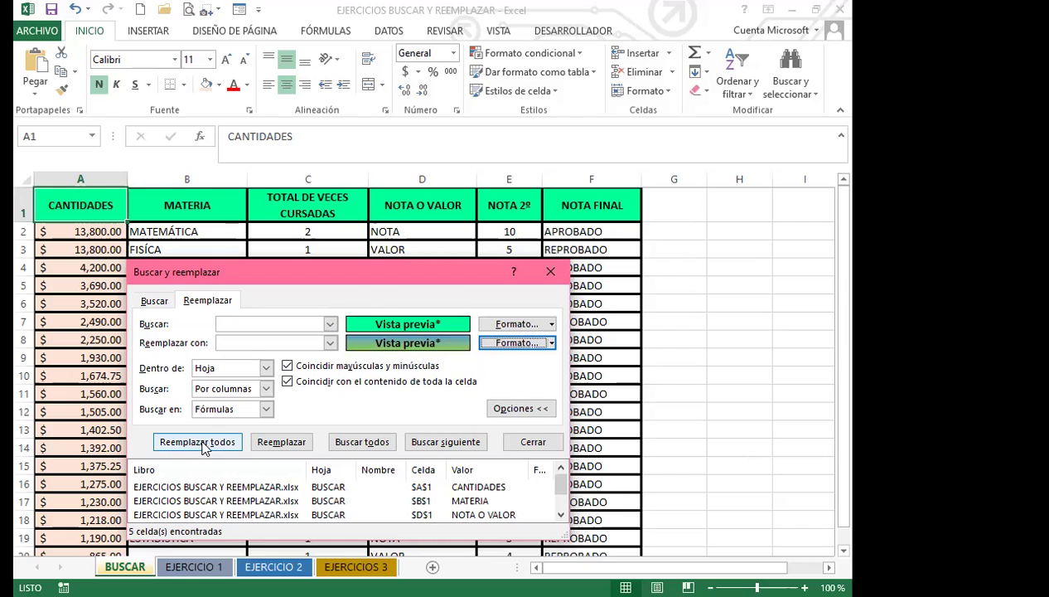
{"action": "left_click", "coordinate": [204, 445]}
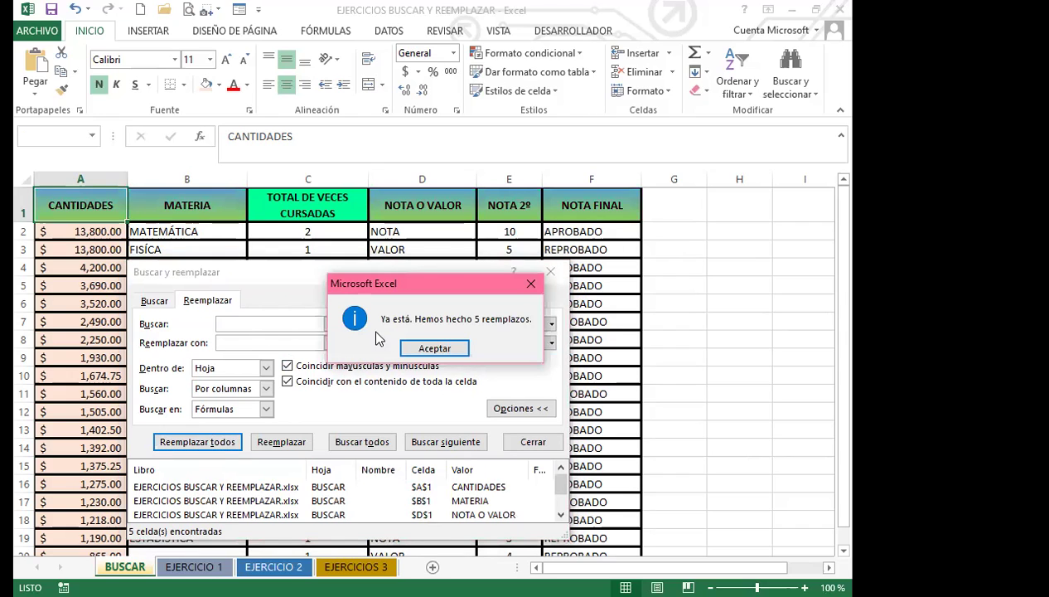
{"action": "left_click", "coordinate": [434, 349]}
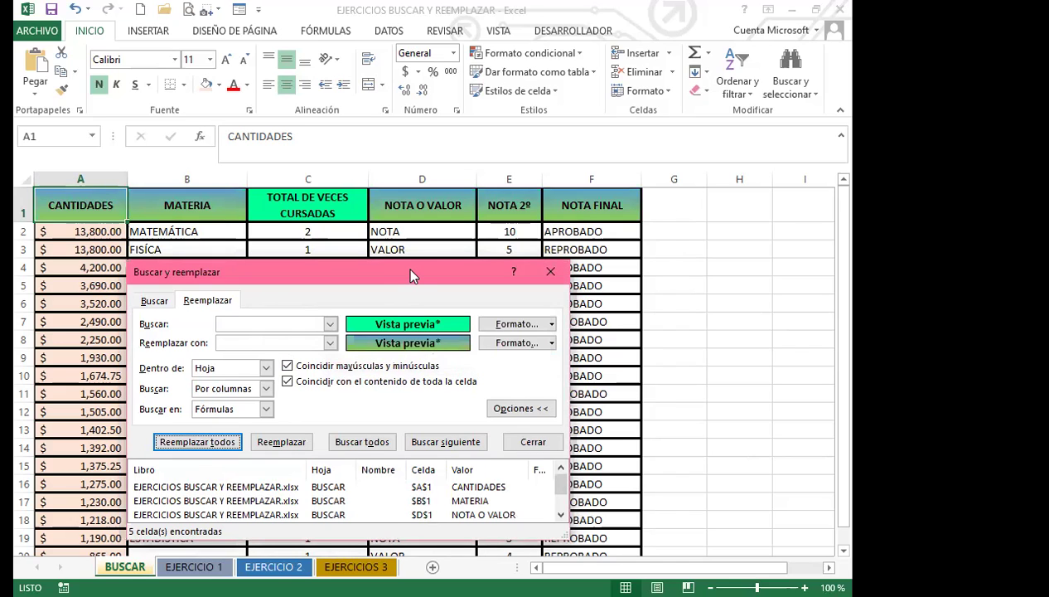
{"action": "left_click_drag", "start_coordinate": [412, 276], "coordinate": [528, 211]}
{"action": "left_click", "coordinate": [664, 213]}
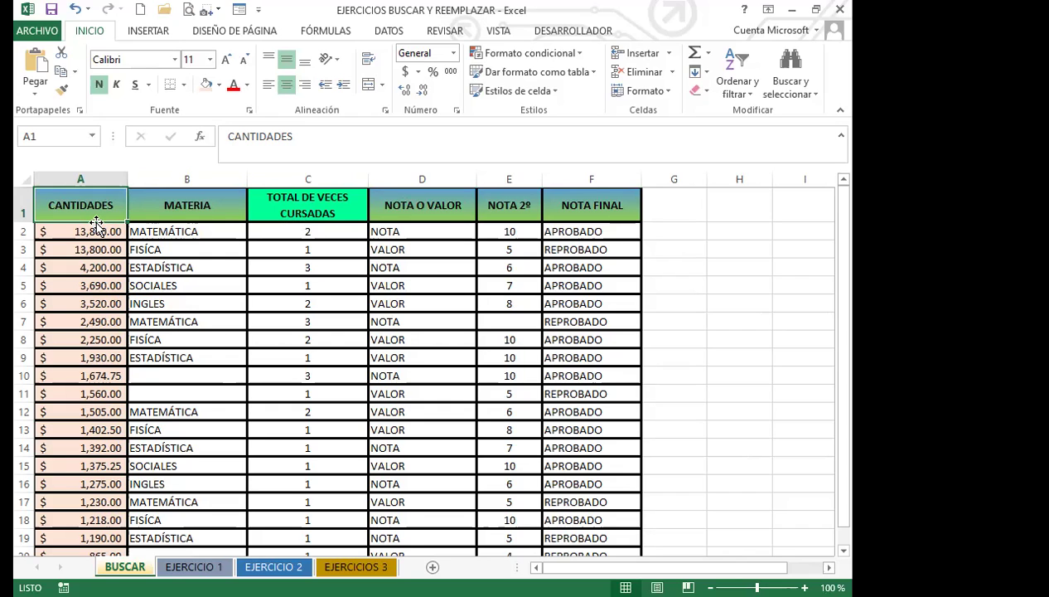
Examine the format of the header cells A1, B1, D1, E1 and F1, without changing their contents.
{"action": "double_click", "coordinate": [96, 209]}
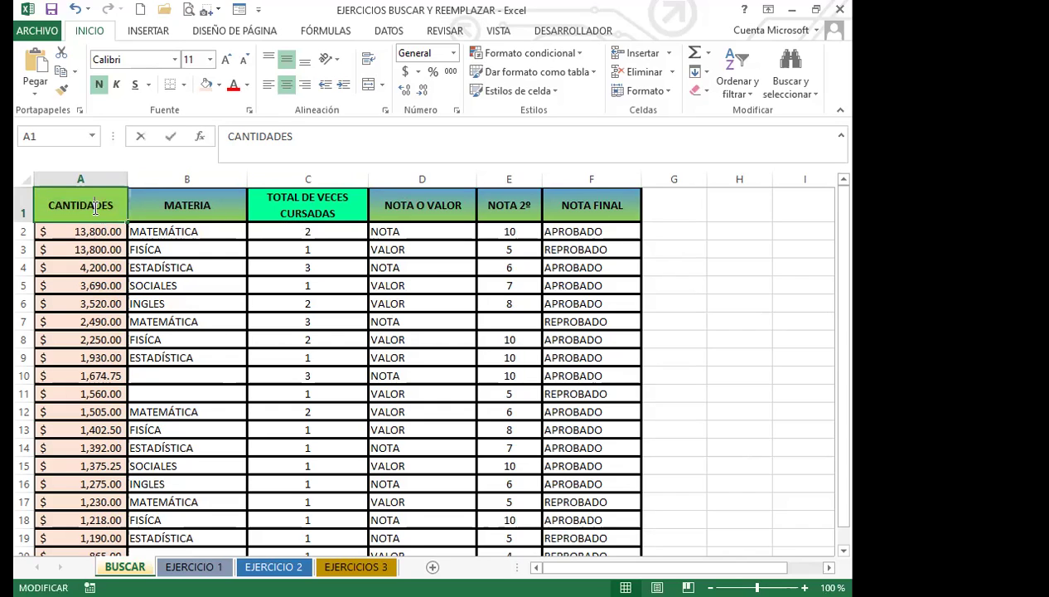
{"action": "left_click", "coordinate": [99, 228]}
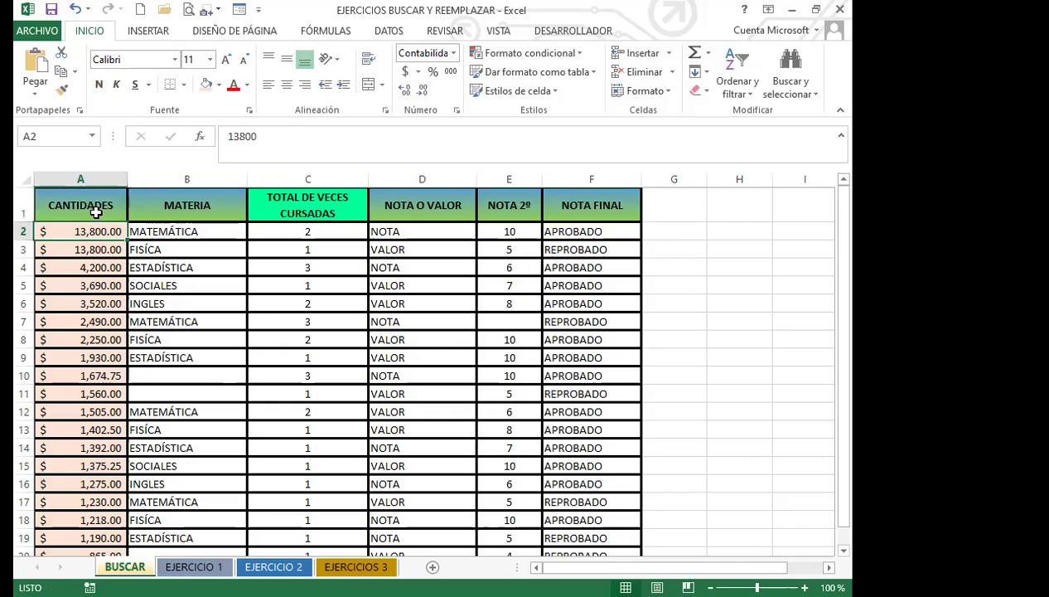
{"action": "left_click", "coordinate": [95, 212]}
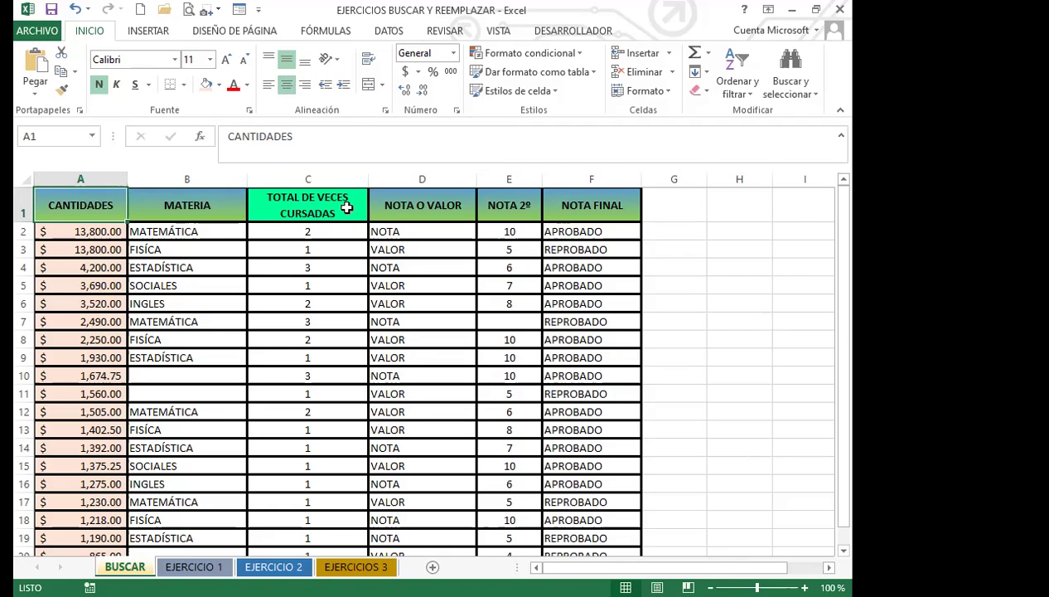
{"action": "left_click", "coordinate": [206, 209]}
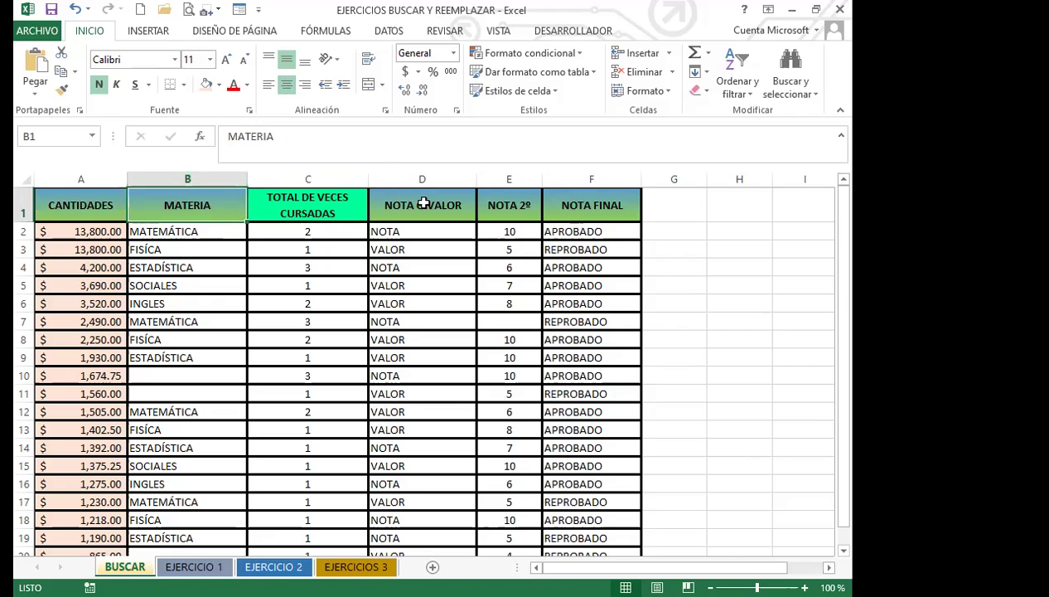
{"action": "left_click", "coordinate": [423, 201]}
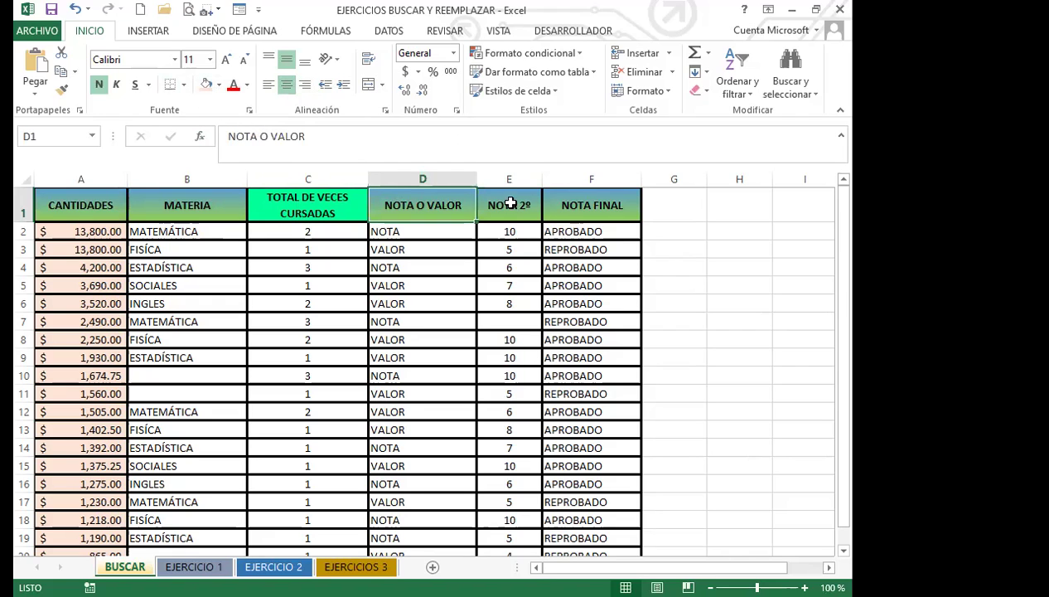
{"action": "left_click", "coordinate": [507, 204]}
{"action": "left_click", "coordinate": [572, 204]}
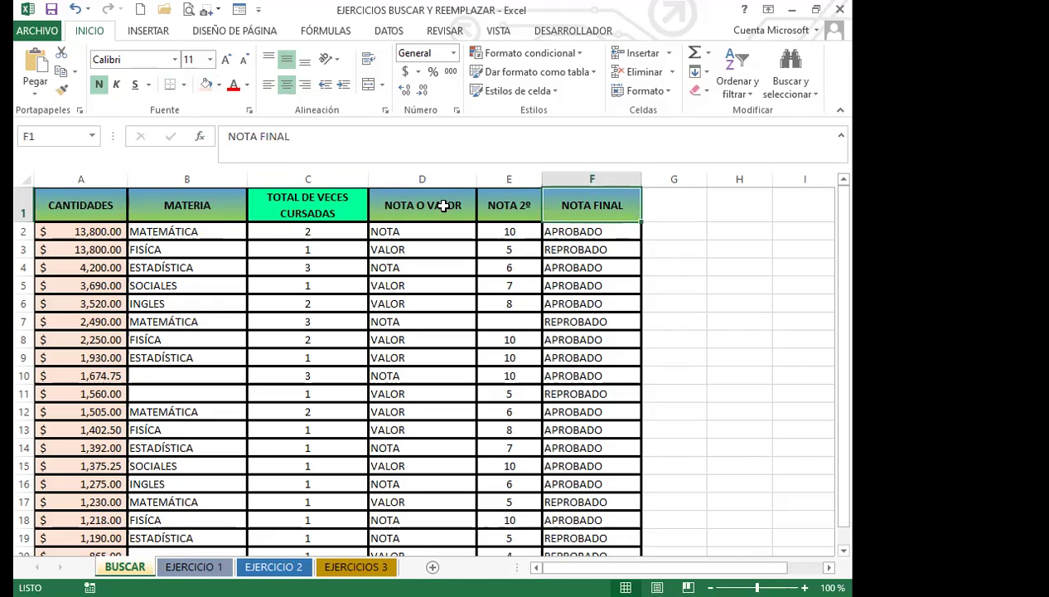
Compare the format of header cell C1, including its text alignment, with that of D1.
{"action": "left_click", "coordinate": [300, 208]}
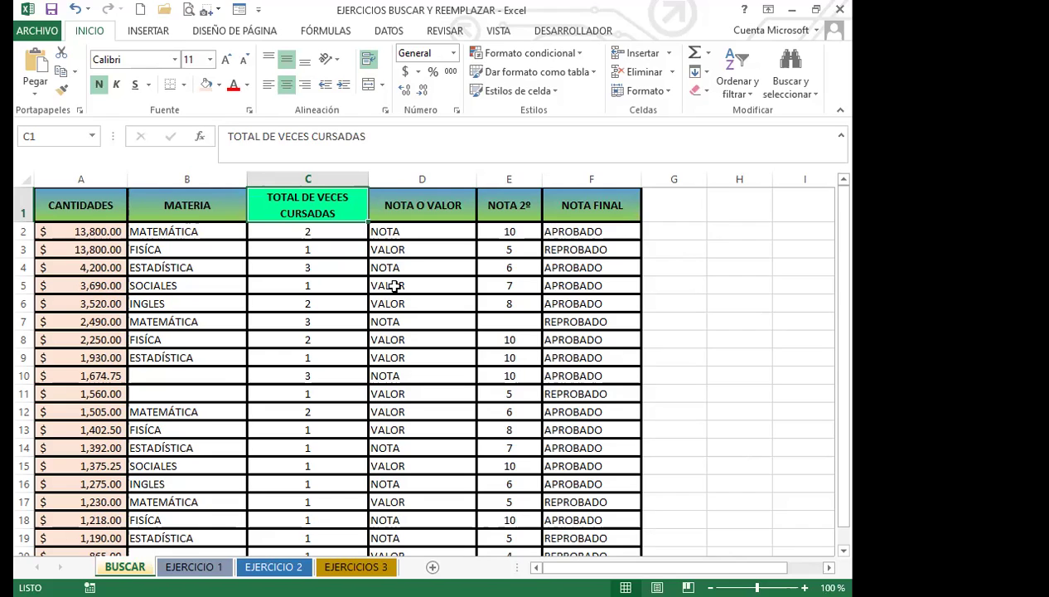
{"action": "left_click", "coordinate": [447, 205]}
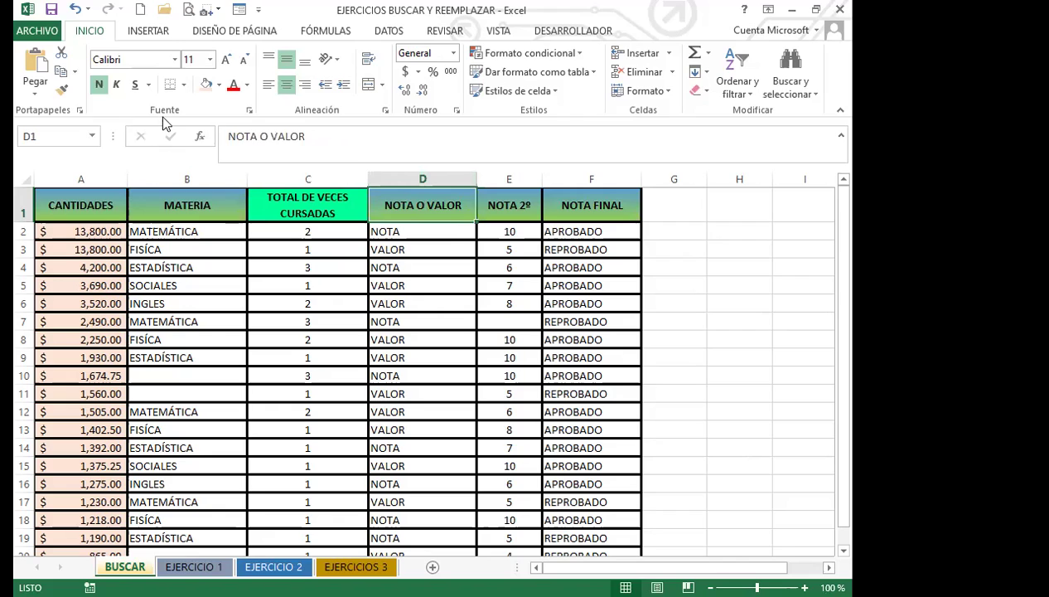
{"action": "left_click", "coordinate": [291, 199]}
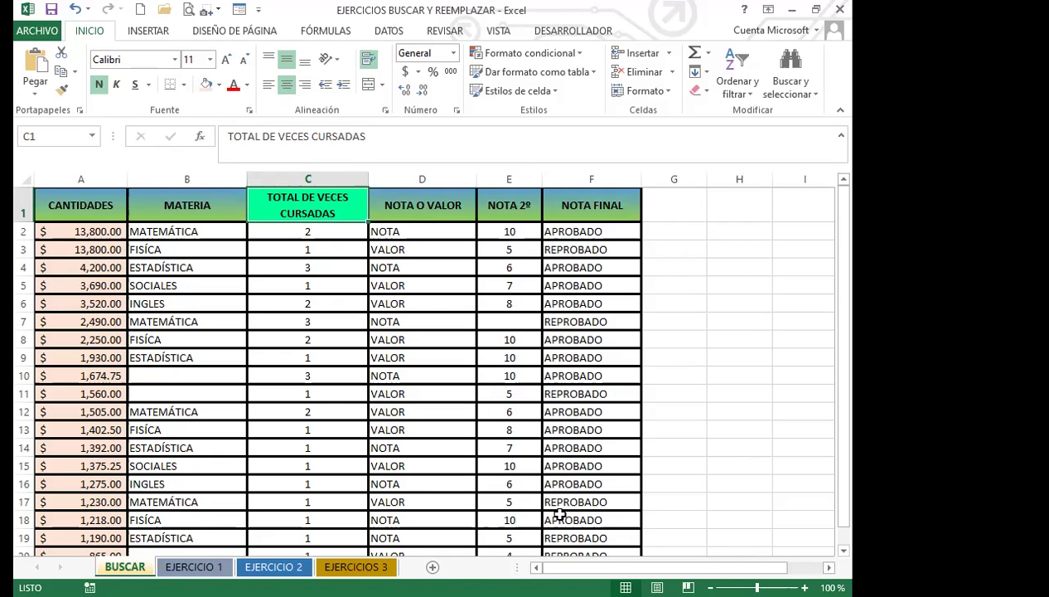
{"action": "key", "text": "ctrl+b"}
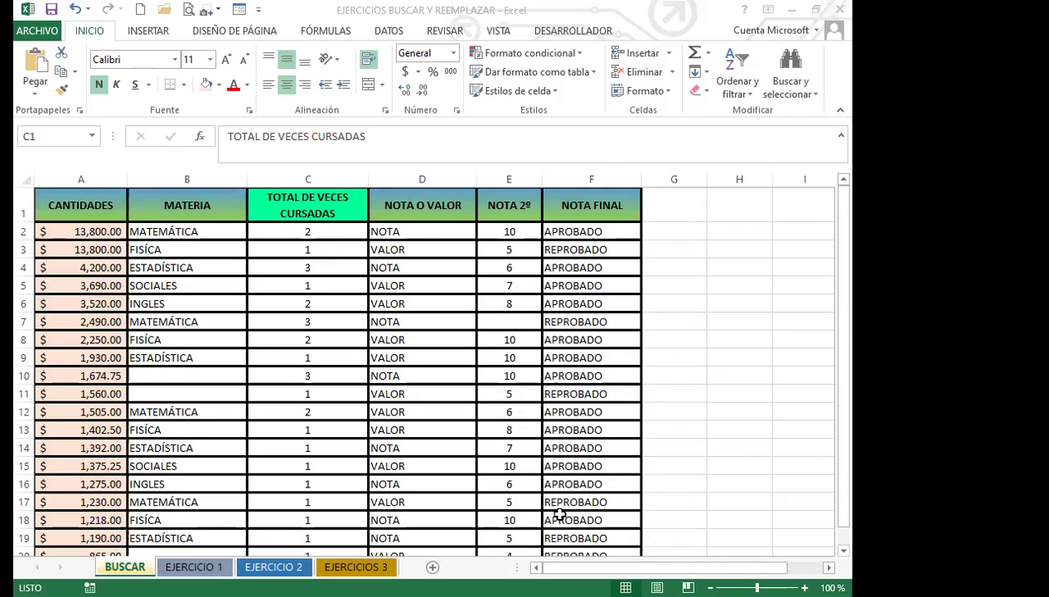
{"action": "left_click", "coordinate": [336, 214]}
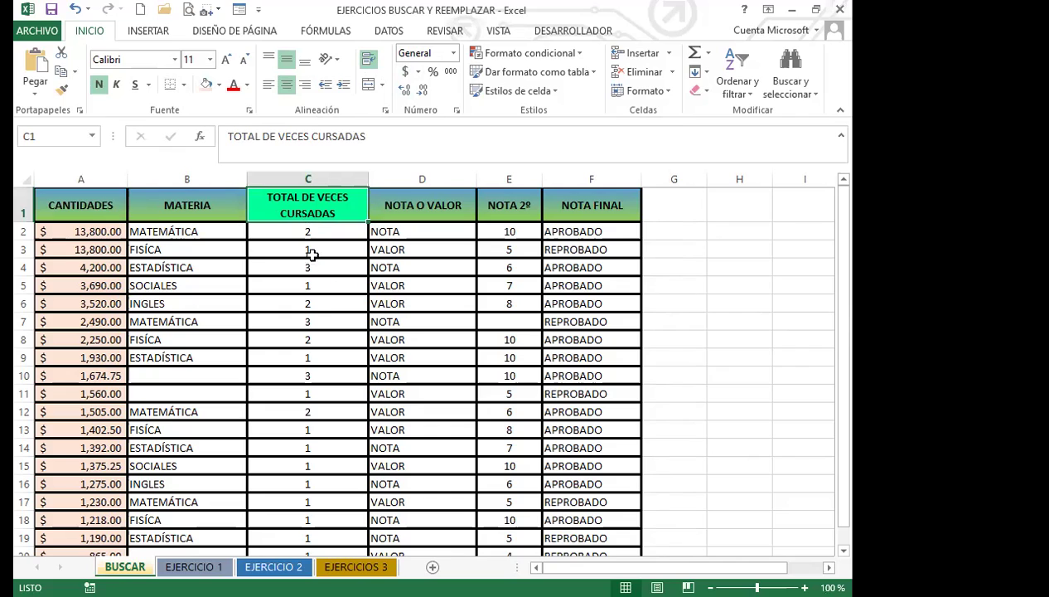
Compare the alignment settings of header cell C1 with those of the other header cells in row 1.
{"action": "left_click", "coordinate": [203, 206]}
{"action": "left_click", "coordinate": [427, 204]}
{"action": "left_click", "coordinate": [501, 204]}
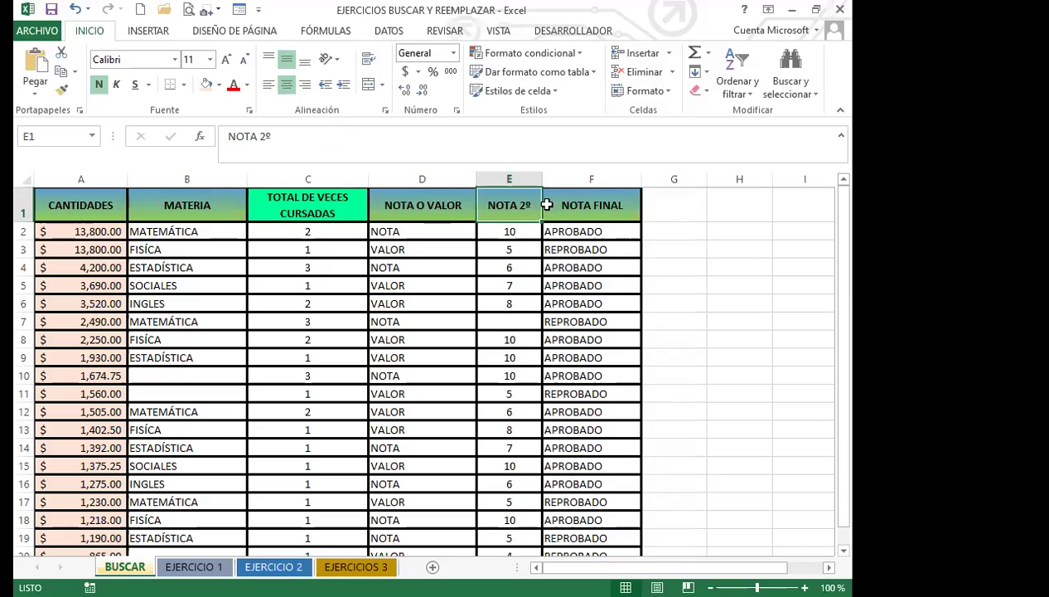
{"action": "left_click", "coordinate": [578, 205]}
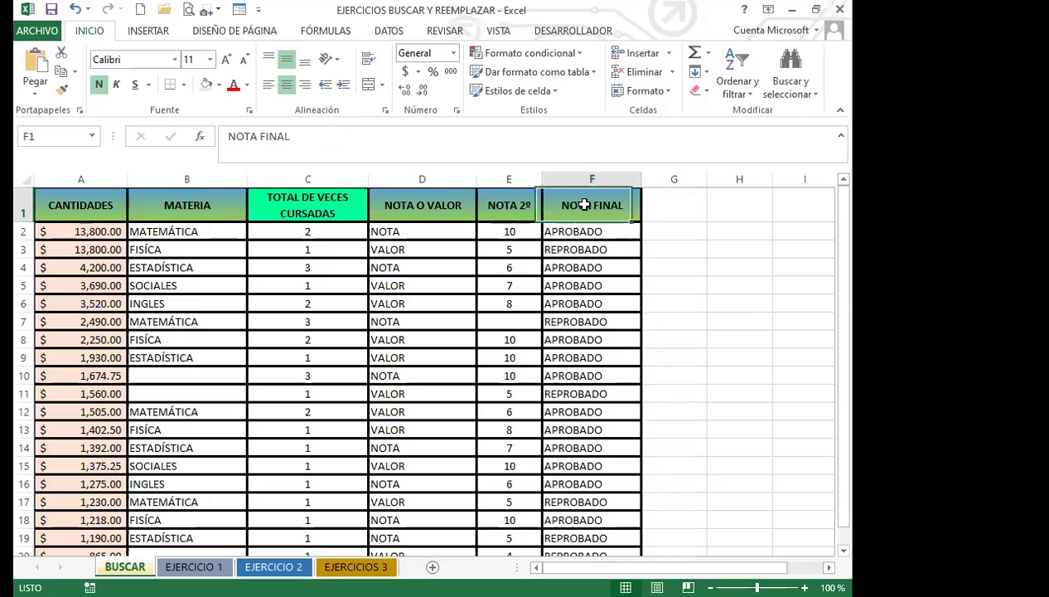
{"action": "left_click", "coordinate": [91, 209]}
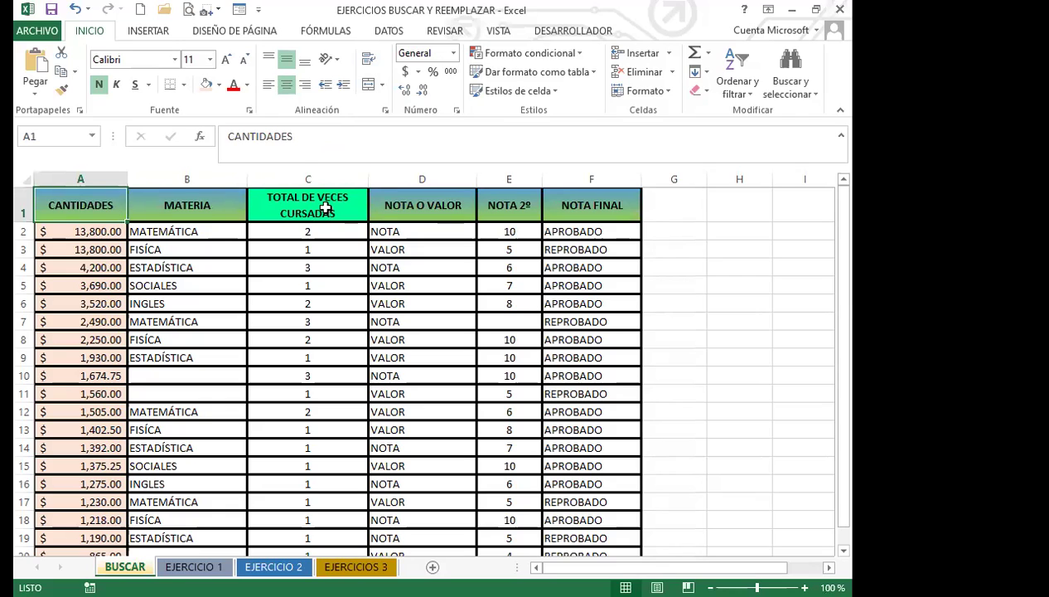
{"action": "left_click", "coordinate": [338, 212]}
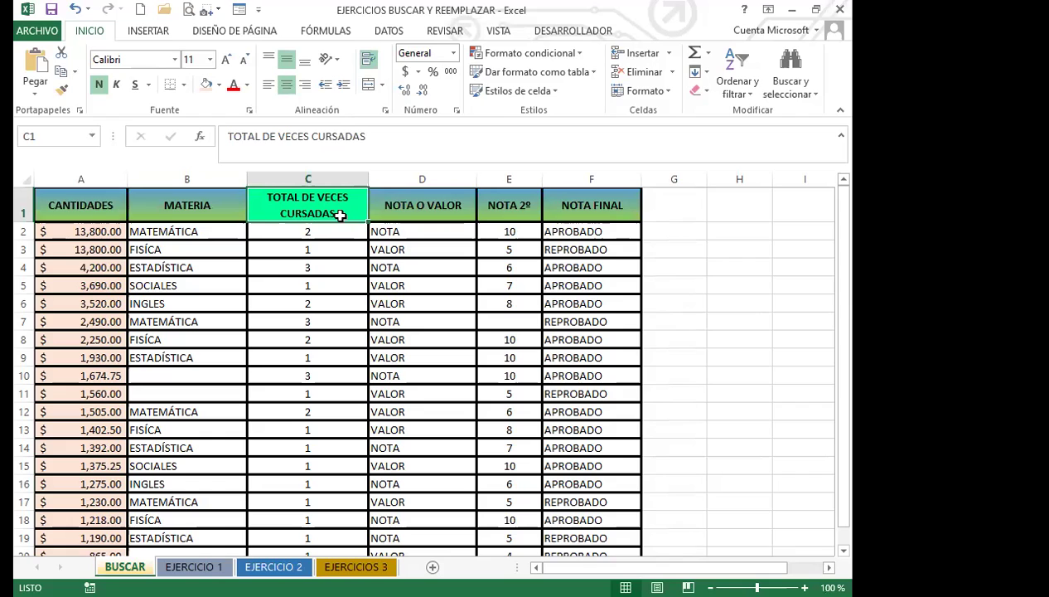
{"action": "left_click_drag", "start_coordinate": [87, 204], "coordinate": [624, 207]}
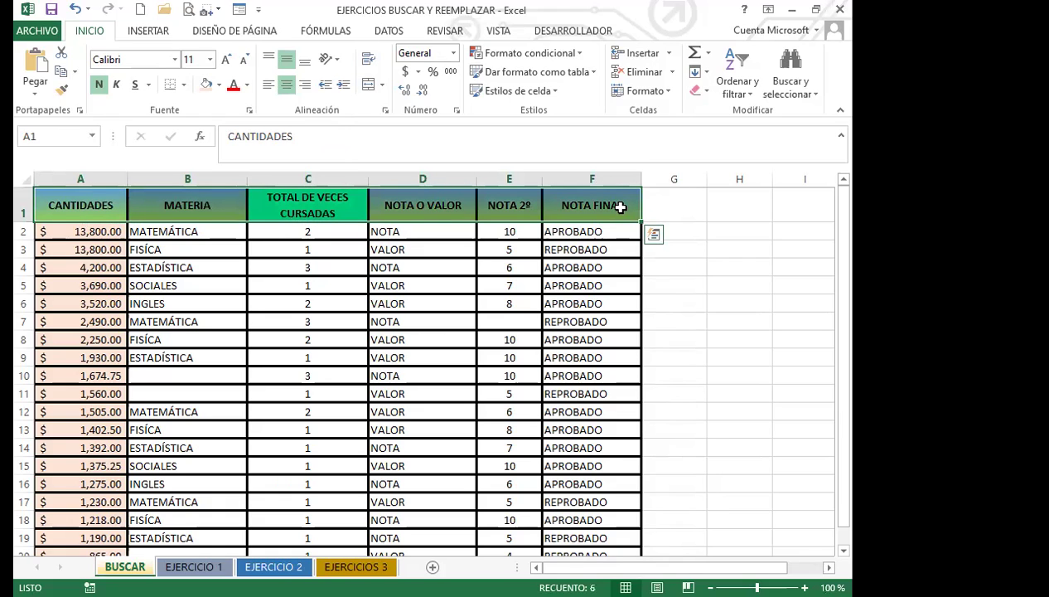
{"action": "left_click", "coordinate": [328, 235]}
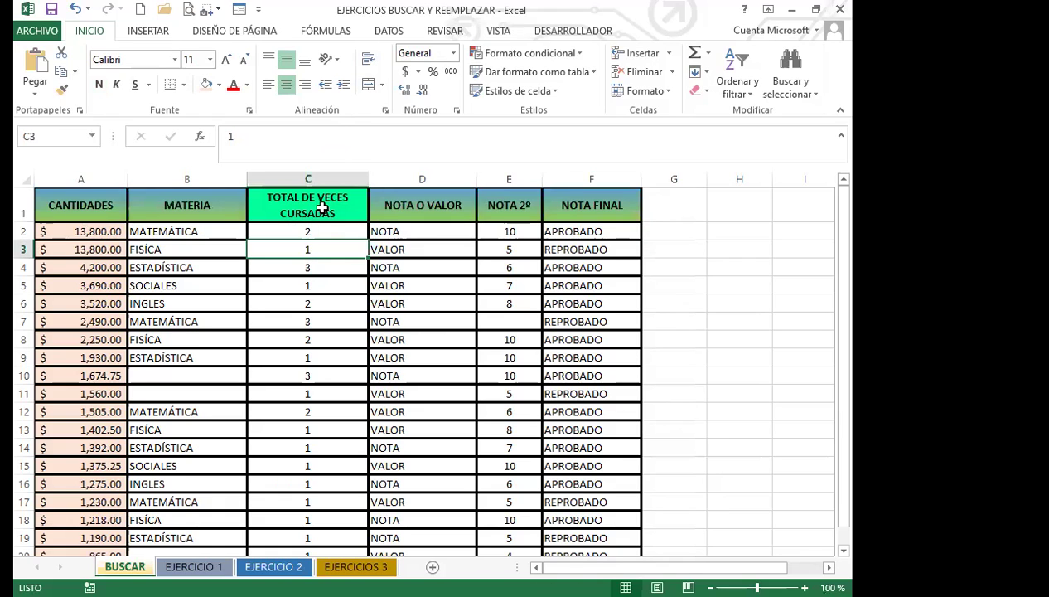
{"action": "left_click", "coordinate": [323, 207]}
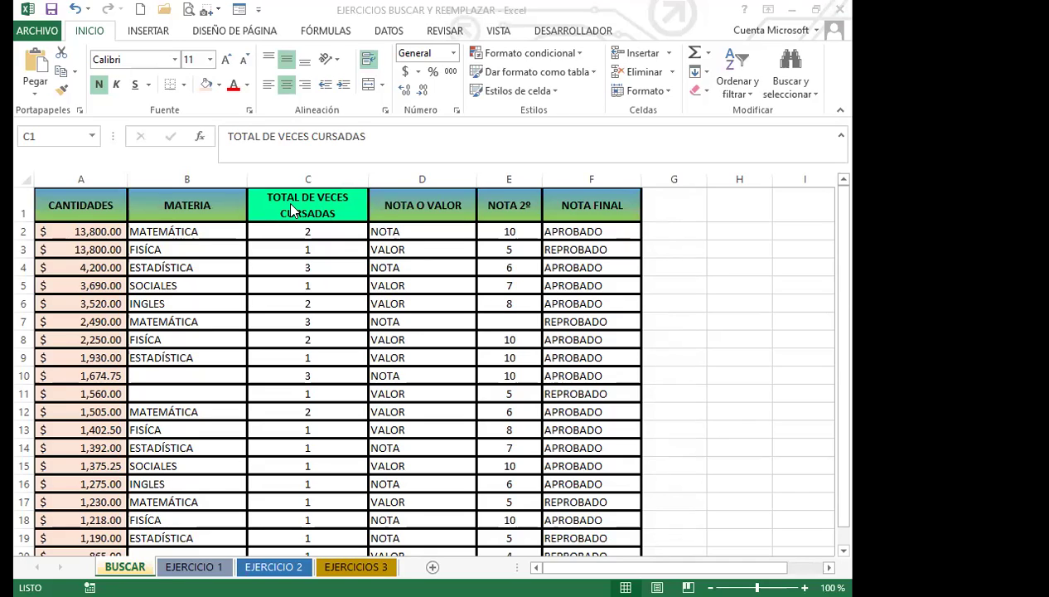
{"action": "left_click", "coordinate": [281, 240]}
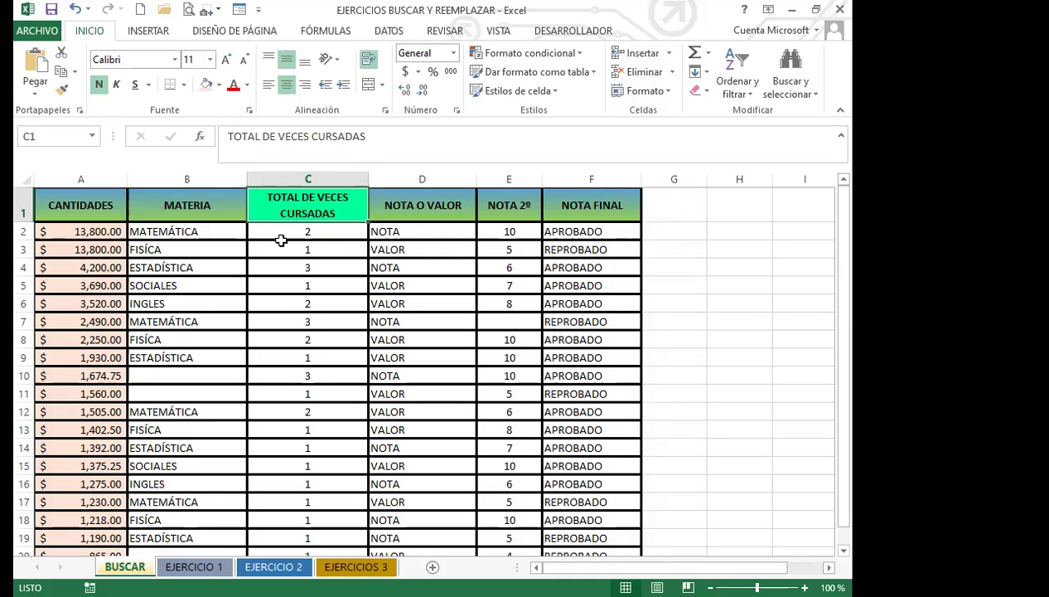
{"action": "left_click", "coordinate": [72, 212]}
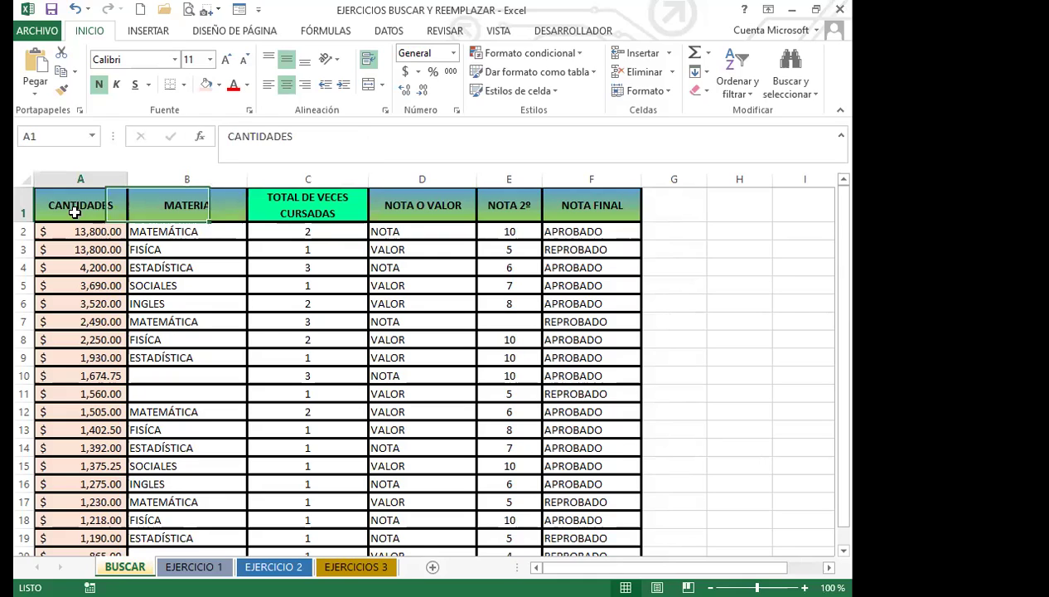
{"action": "left_click", "coordinate": [146, 247]}
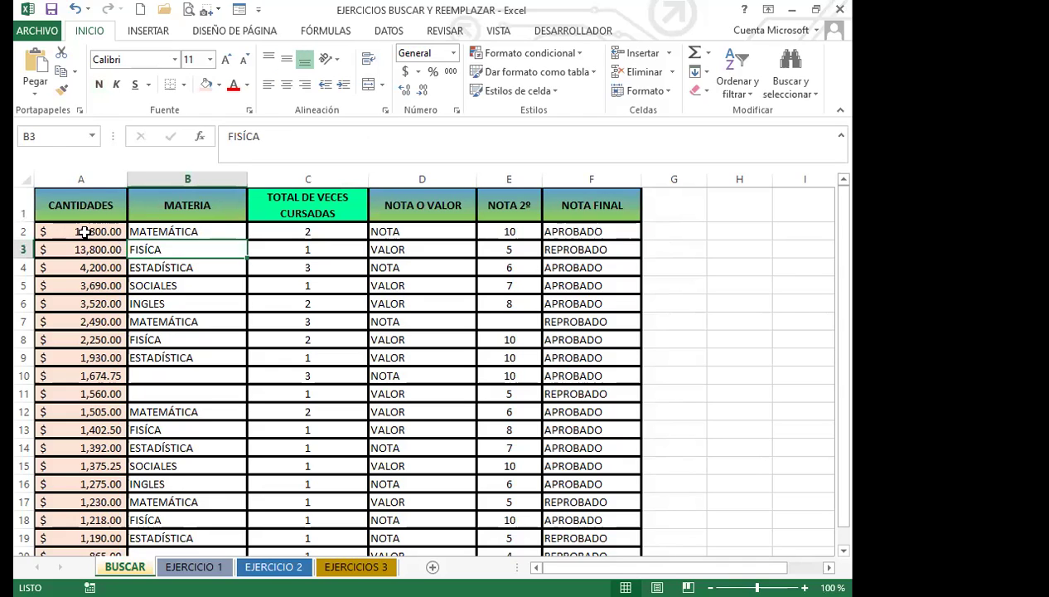
Apply text wrapping to the header cells A1:F1 and check the setting on the individual headers.
{"action": "left_click_drag", "start_coordinate": [74, 203], "coordinate": [595, 204]}
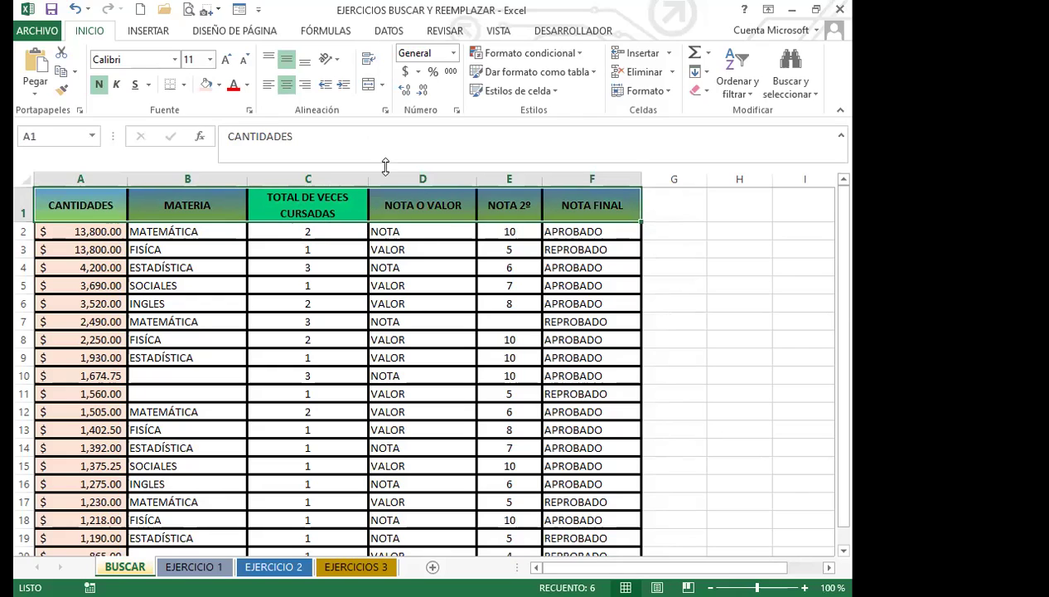
{"action": "left_click", "coordinate": [369, 64]}
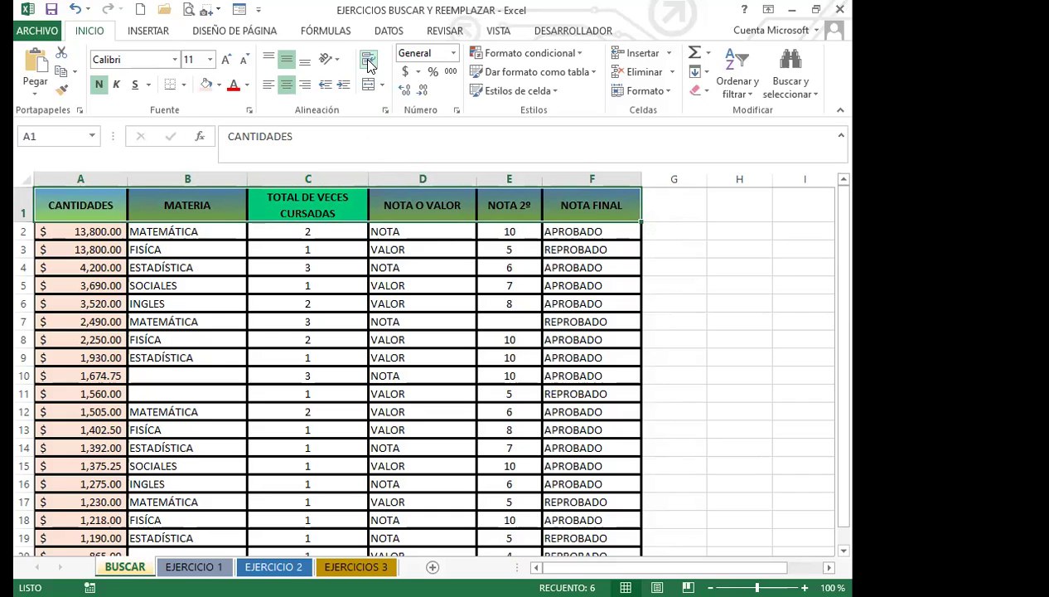
{"action": "left_click", "coordinate": [403, 208]}
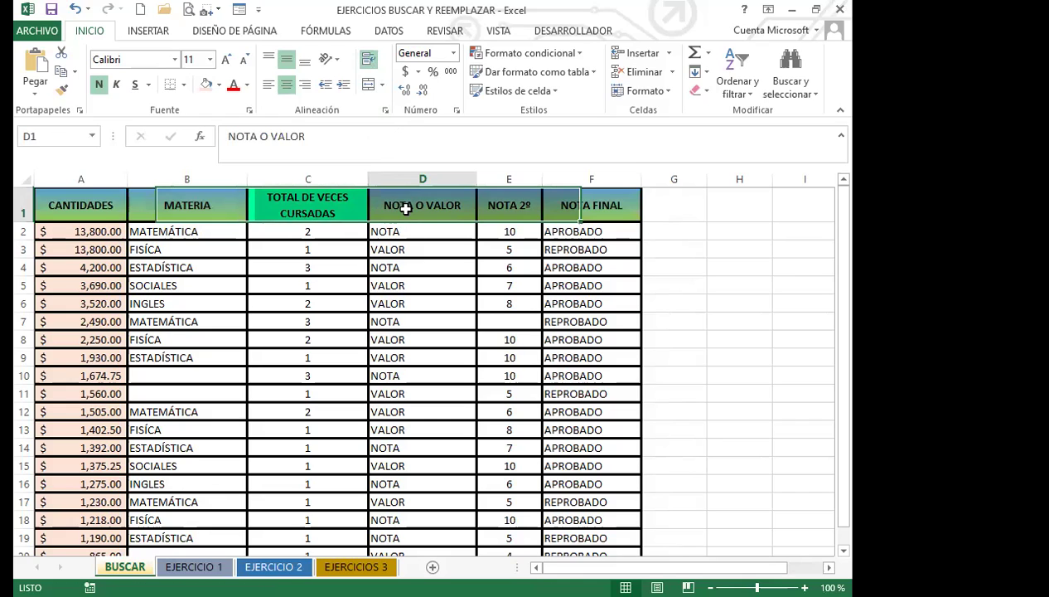
{"action": "left_click", "coordinate": [177, 209]}
{"action": "left_click", "coordinate": [71, 204]}
{"action": "left_click", "coordinate": [434, 204]}
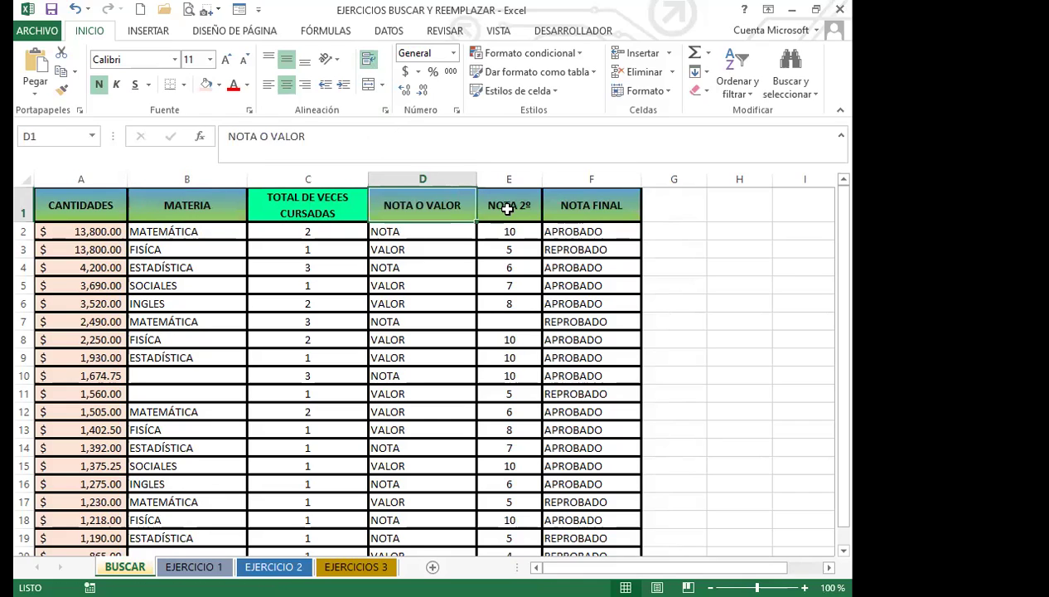
{"action": "left_click", "coordinate": [505, 204]}
{"action": "left_click", "coordinate": [595, 205]}
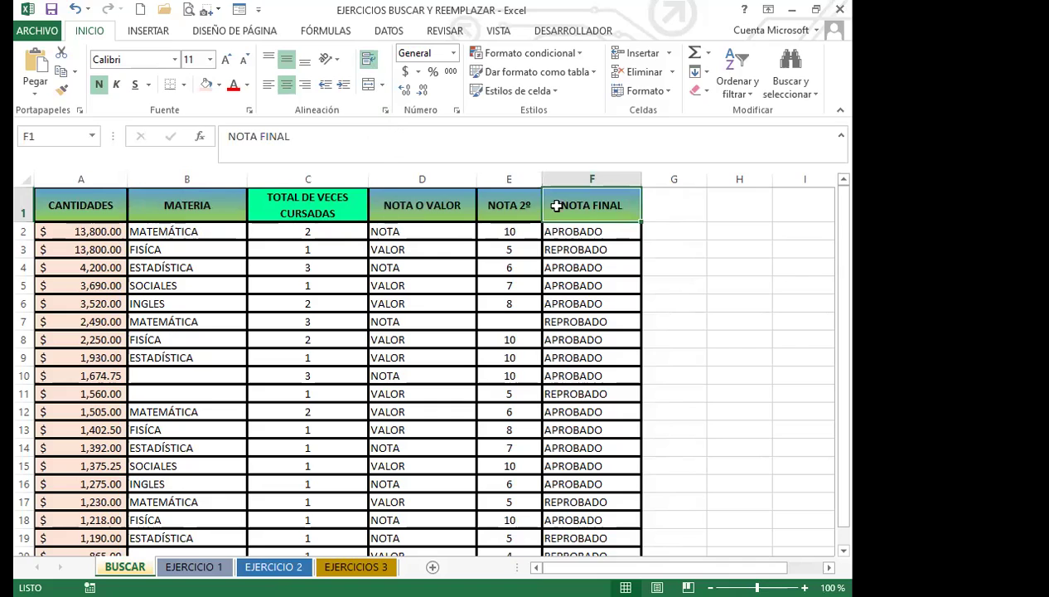
{"action": "left_click_drag", "start_coordinate": [82, 204], "coordinate": [579, 203]}
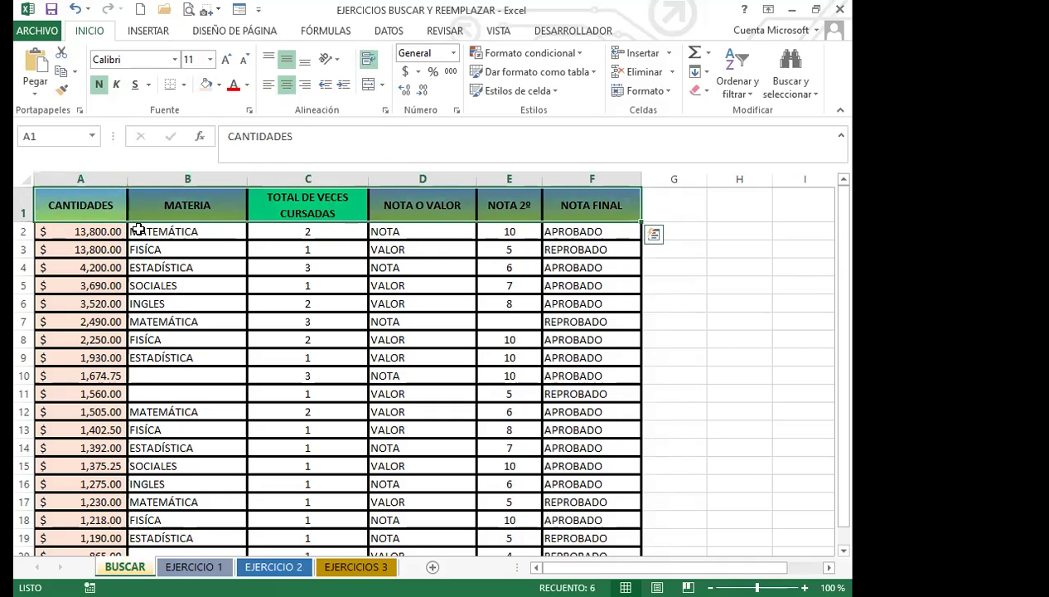
{"action": "left_click", "coordinate": [218, 255]}
Narrow column C and switch text wrapping off and on again for its header C1.
{"action": "left_click", "coordinate": [325, 203]}
{"action": "left_click_drag", "start_coordinate": [371, 179], "coordinate": [307, 179]}
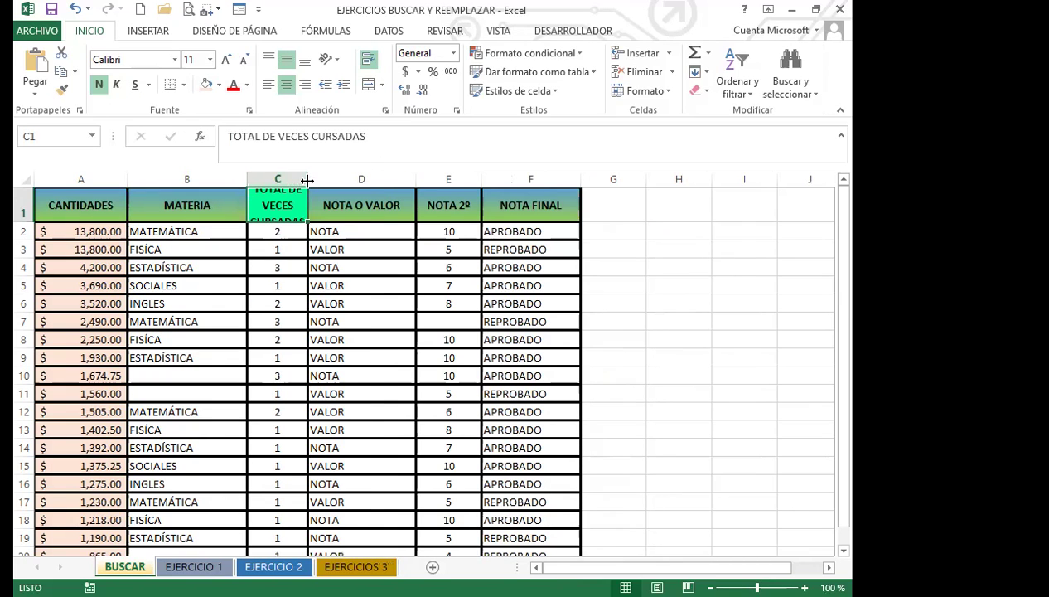
{"action": "left_click", "coordinate": [369, 59]}
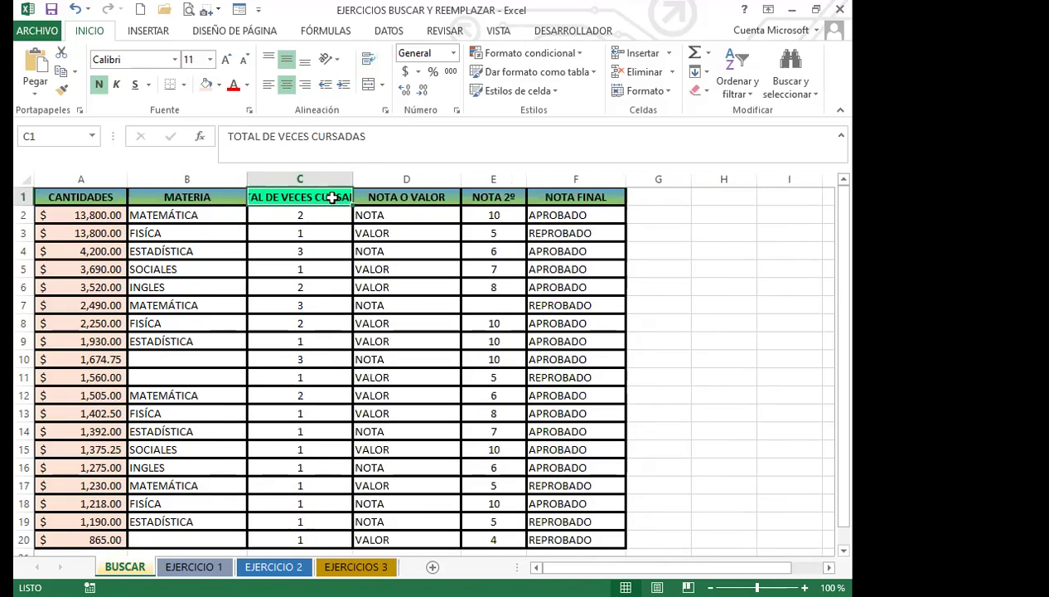
{"action": "left_click", "coordinate": [369, 61]}
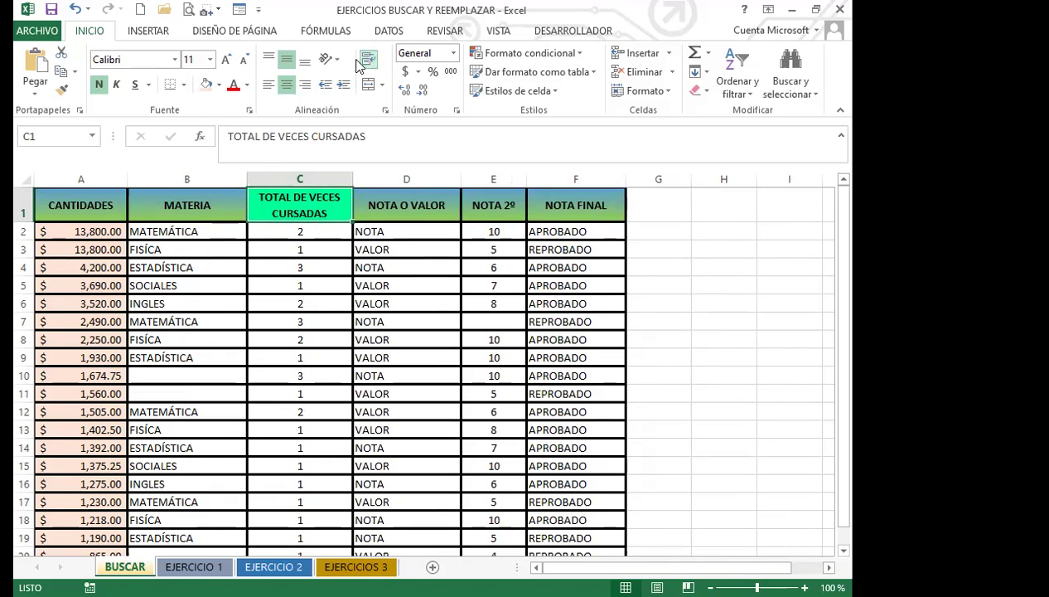
Toggle text wrapping on the whole header range A1:F1, leaving it switched on.
{"action": "left_click", "coordinate": [75, 199]}
{"action": "left_click_drag", "start_coordinate": [160, 199], "coordinate": [556, 206]}
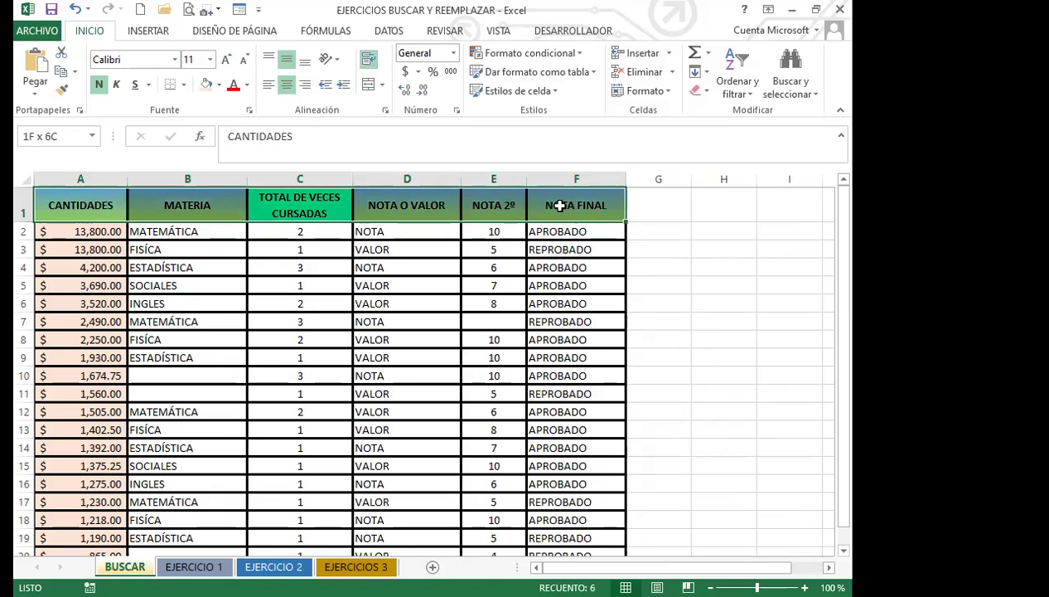
{"action": "left_click", "coordinate": [369, 63]}
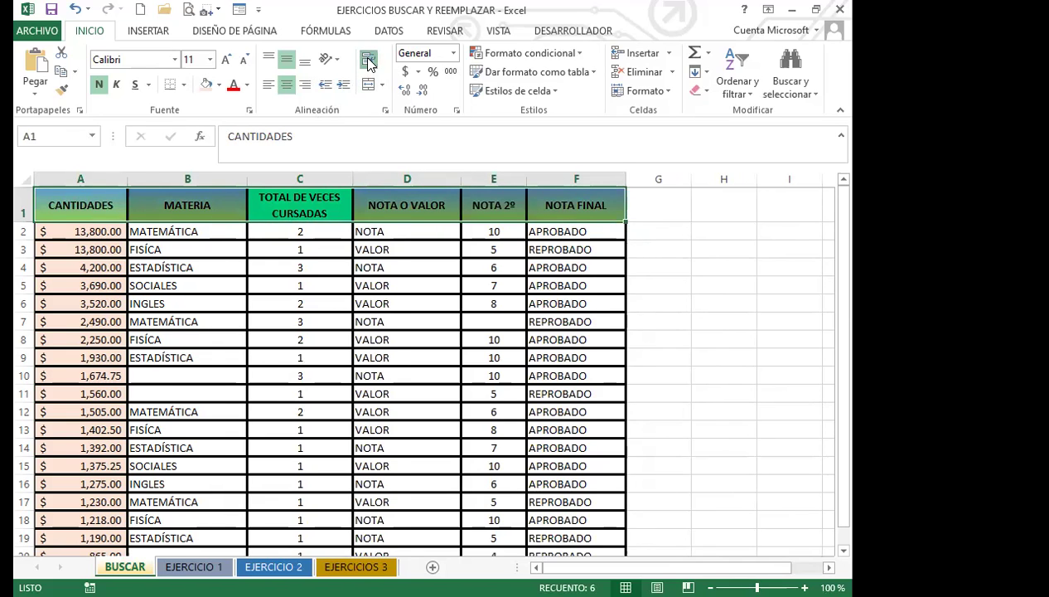
{"action": "left_click", "coordinate": [369, 63]}
{"action": "left_click", "coordinate": [369, 63]}
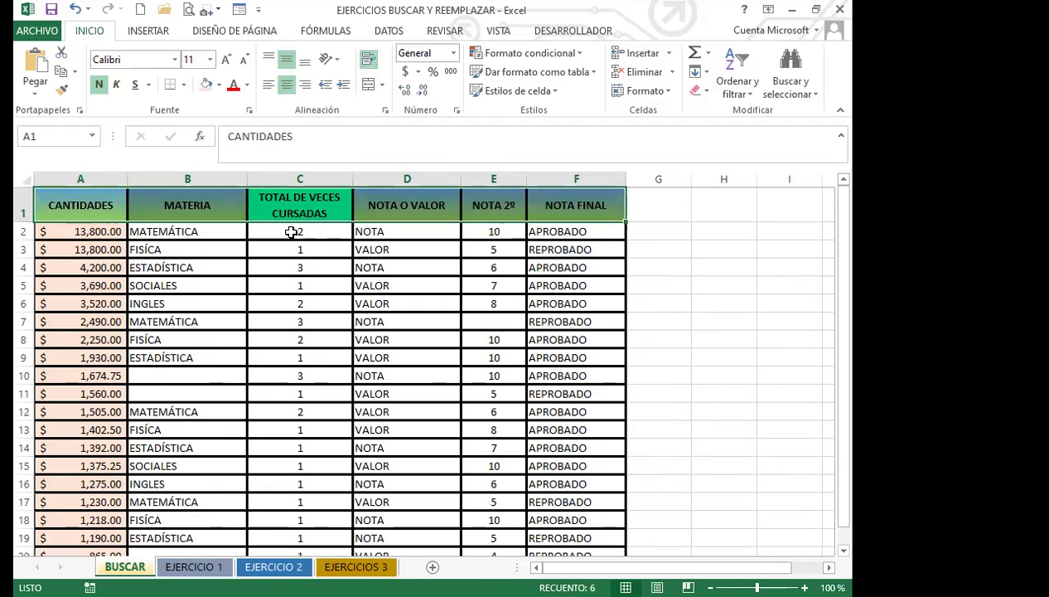
Check the text wrapping setting on header cells C1, B1, D1 and A1 against the data cells in column C.
{"action": "left_click", "coordinate": [291, 248]}
{"action": "left_click", "coordinate": [286, 215]}
{"action": "left_click", "coordinate": [288, 268]}
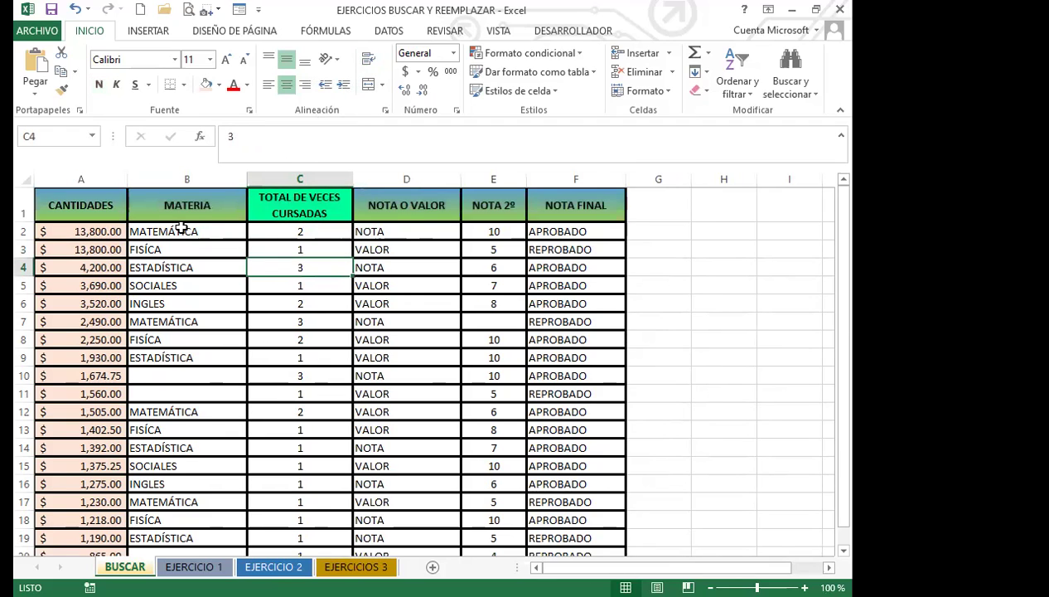
{"action": "left_click", "coordinate": [184, 208]}
{"action": "left_click", "coordinate": [375, 206]}
{"action": "left_click", "coordinate": [105, 206]}
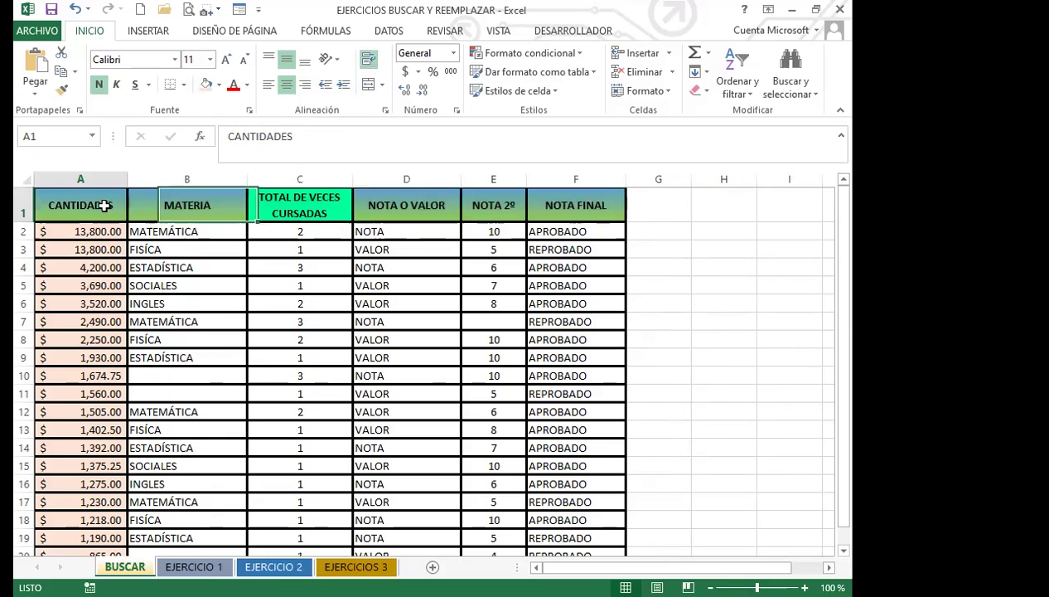
{"action": "left_click", "coordinate": [398, 207]}
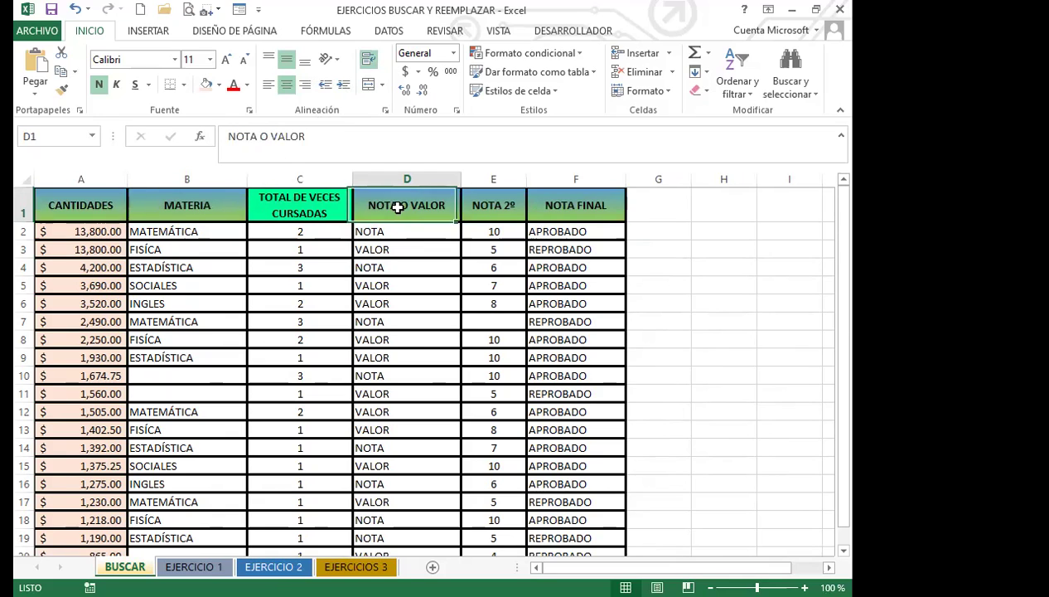
{"action": "left_click", "coordinate": [222, 206]}
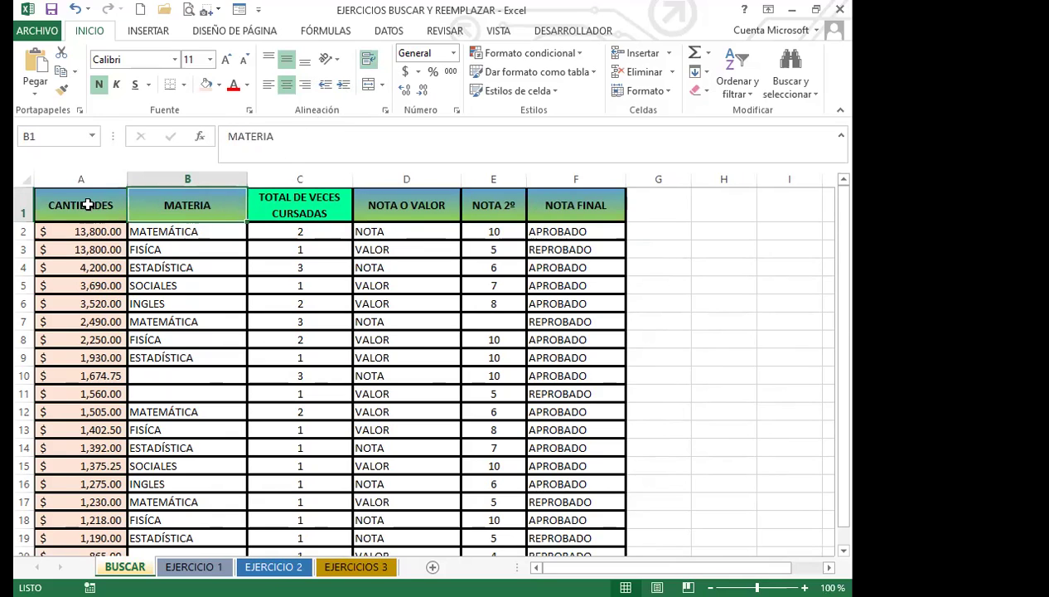
Turn off text wrapping for header cells A1:F1 and turn it back on.
{"action": "left_click_drag", "start_coordinate": [82, 205], "coordinate": [616, 219]}
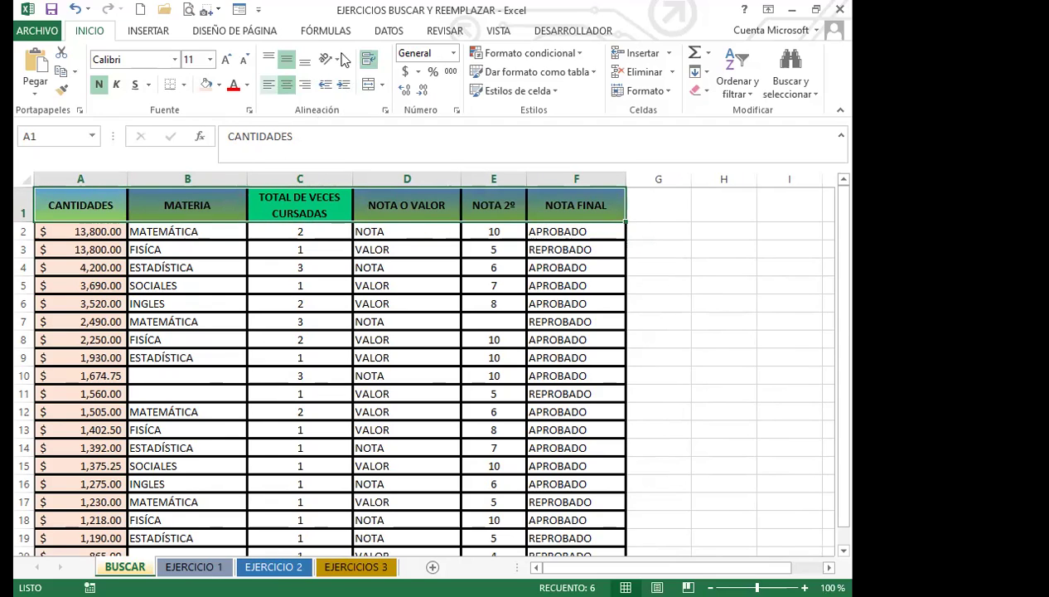
{"action": "left_click", "coordinate": [368, 62]}
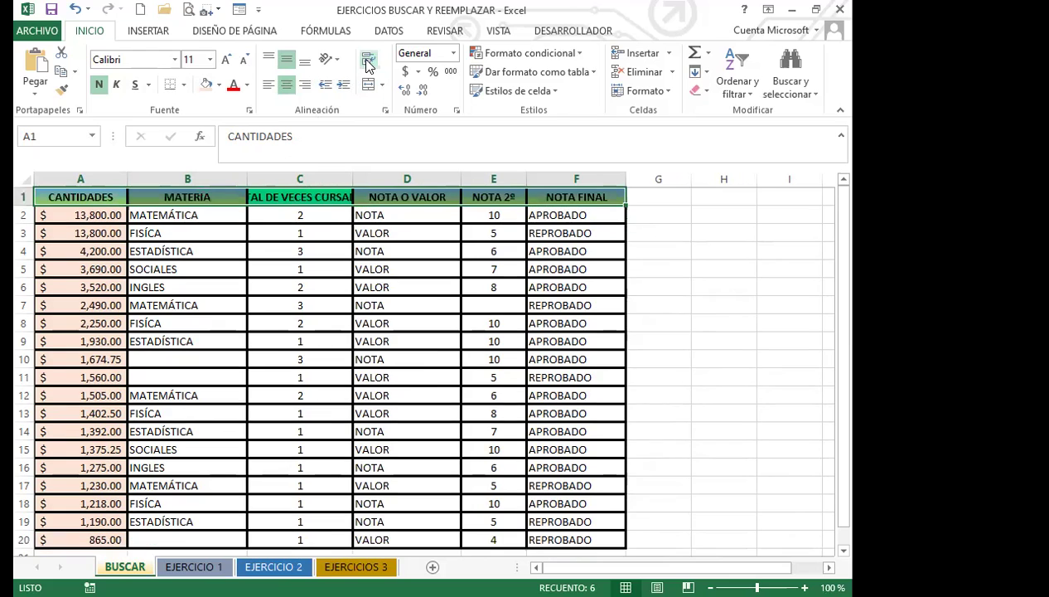
{"action": "left_click", "coordinate": [369, 62]}
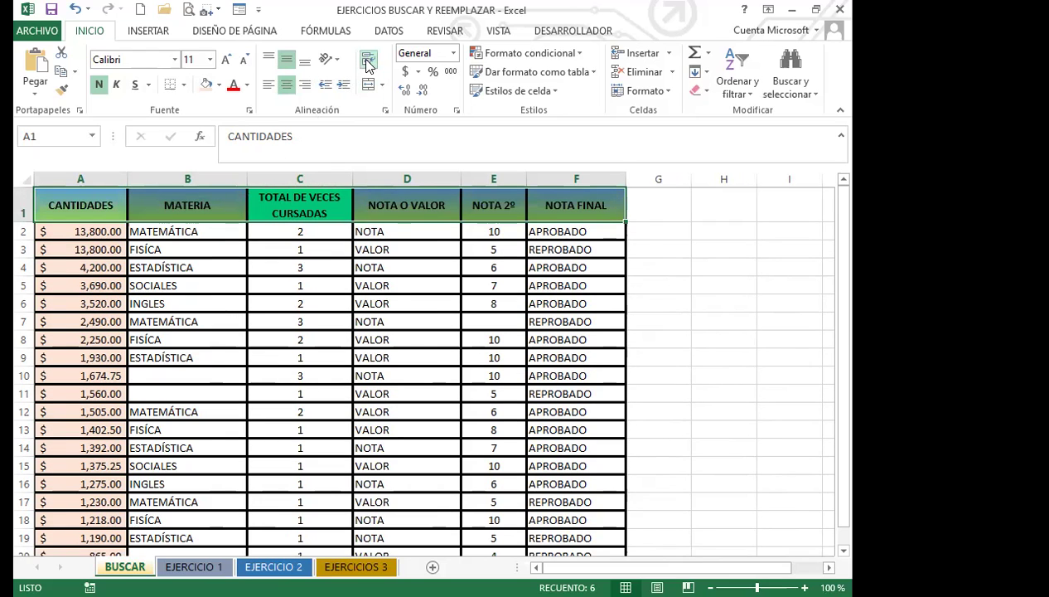
Inspect the alignment and wrapping of header cells B1 through F1 one by one.
{"action": "left_click", "coordinate": [184, 205]}
{"action": "left_click", "coordinate": [316, 207]}
{"action": "left_click", "coordinate": [404, 207]}
{"action": "left_click", "coordinate": [494, 205]}
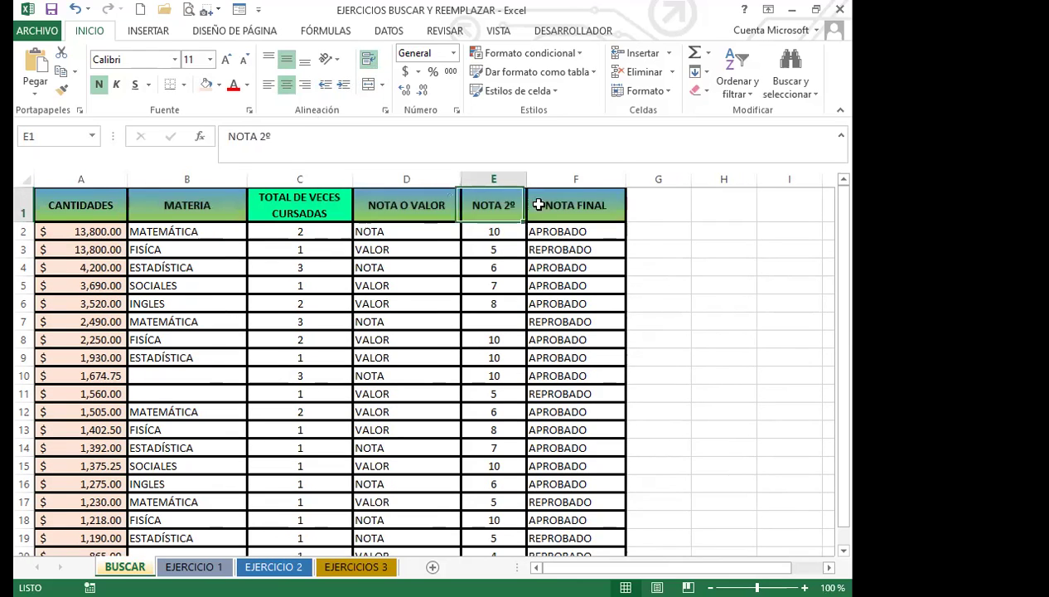
{"action": "left_click", "coordinate": [538, 205]}
{"action": "left_click", "coordinate": [182, 204]}
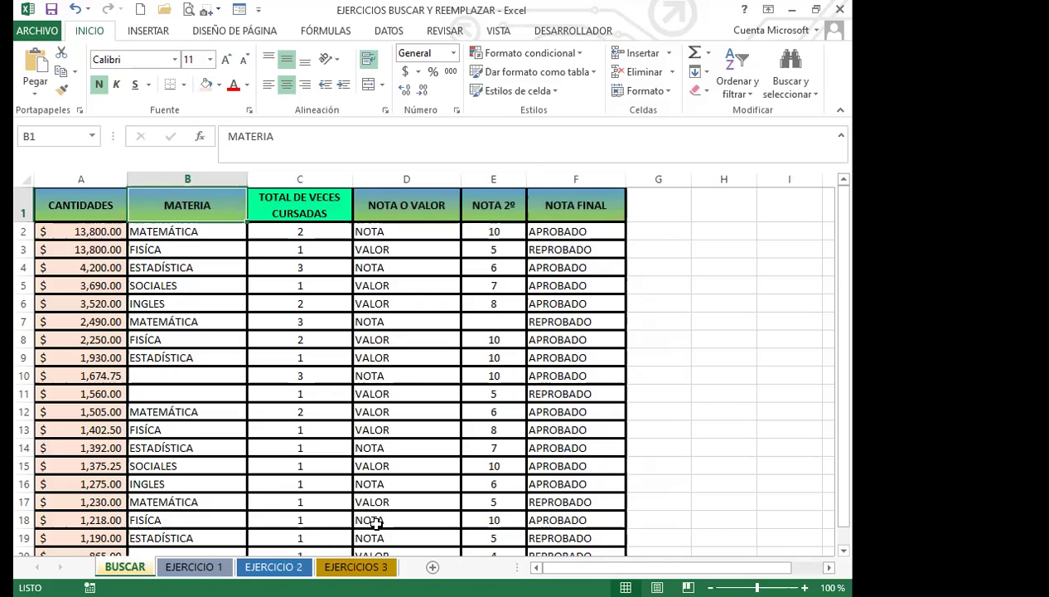
Start a find and replace and take the format of cell A2 as the search format.
{"action": "key", "text": "ctrl+b"}
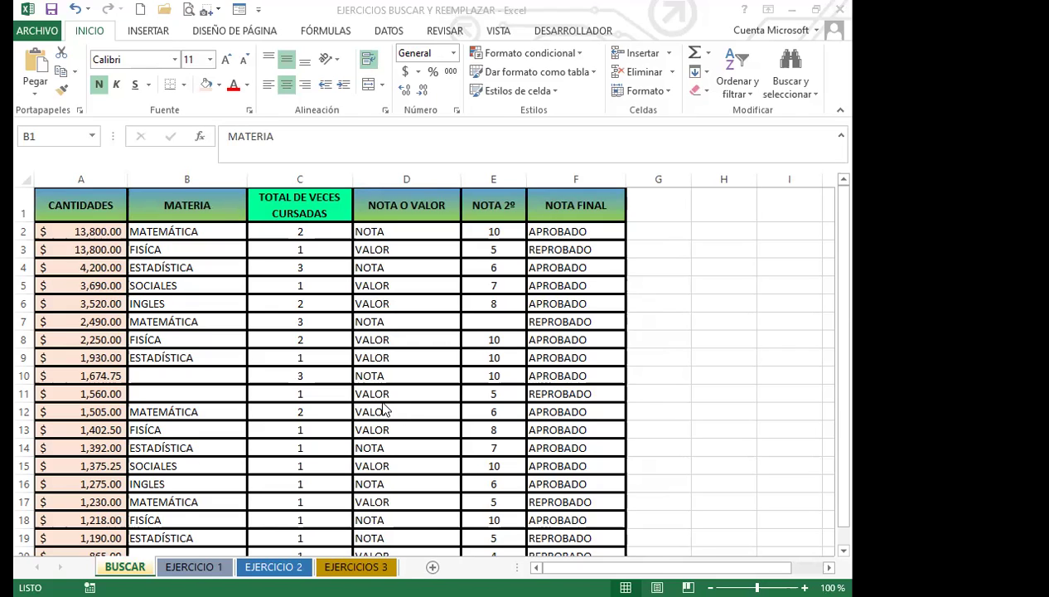
{"action": "left_click", "coordinate": [99, 243]}
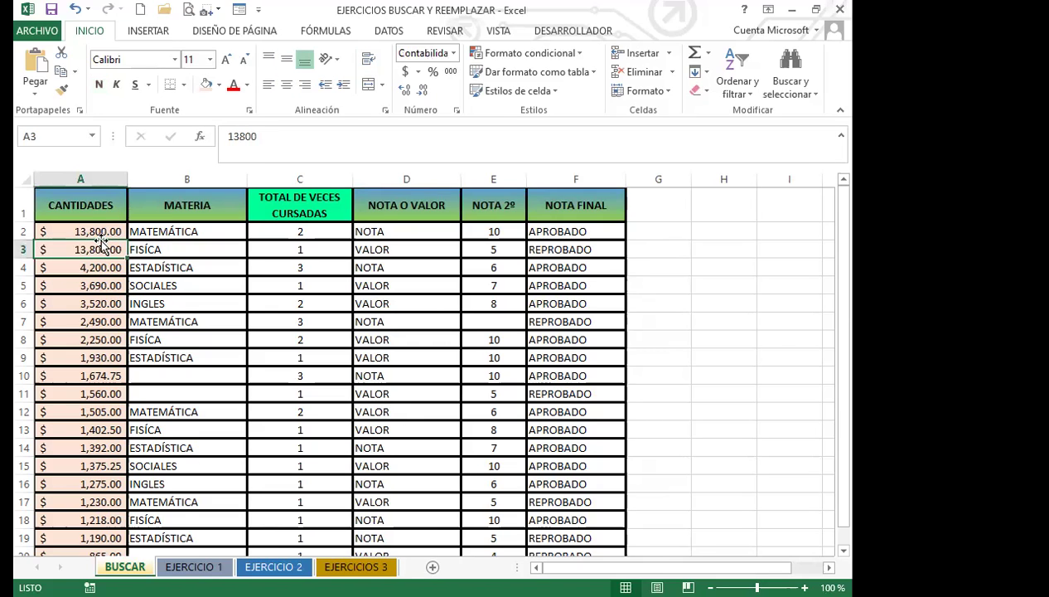
{"action": "key", "text": "ctrl+b"}
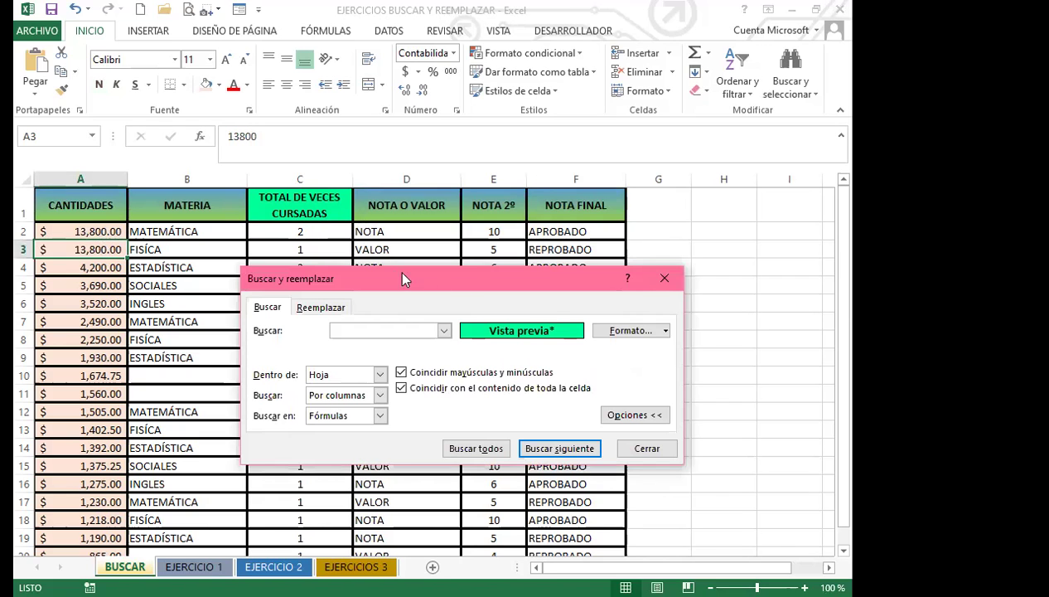
{"action": "left_click_drag", "start_coordinate": [476, 280], "coordinate": [534, 226]}
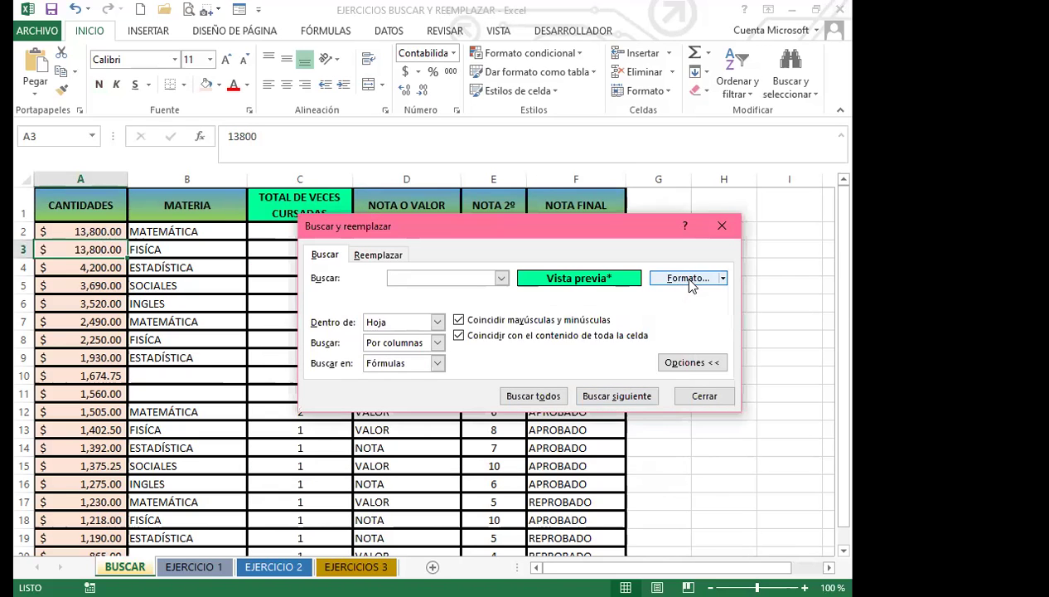
{"action": "left_click", "coordinate": [685, 277]}
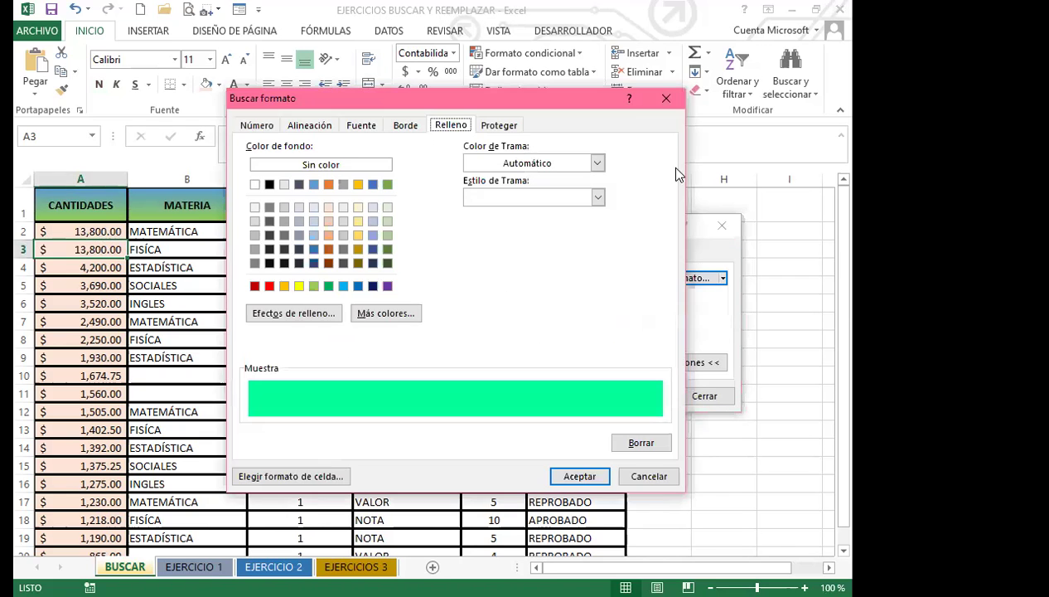
{"action": "left_click", "coordinate": [722, 278]}
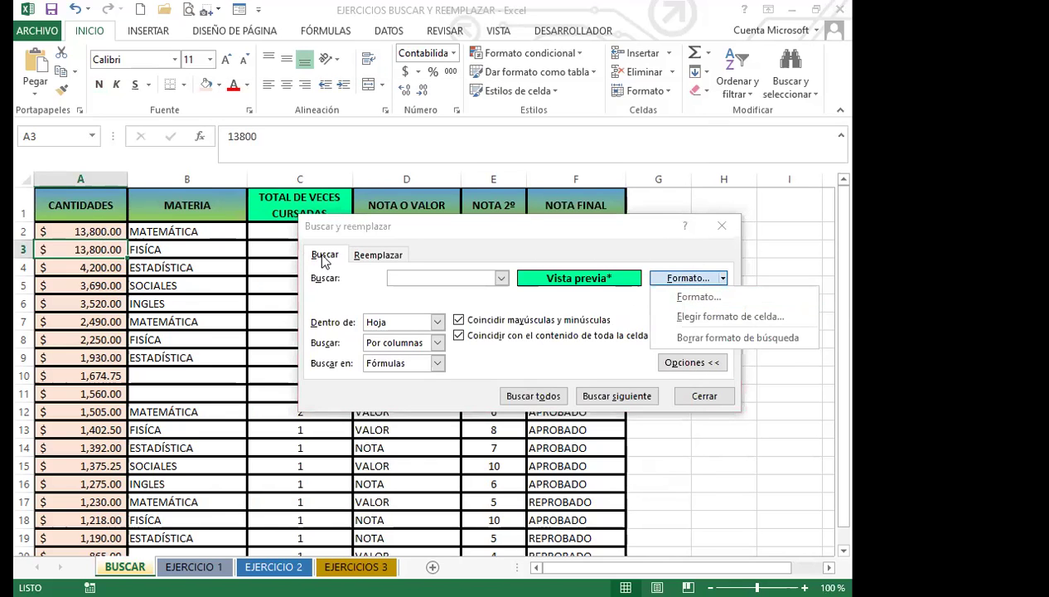
{"action": "left_click", "coordinate": [748, 290]}
{"action": "left_click", "coordinate": [723, 278]}
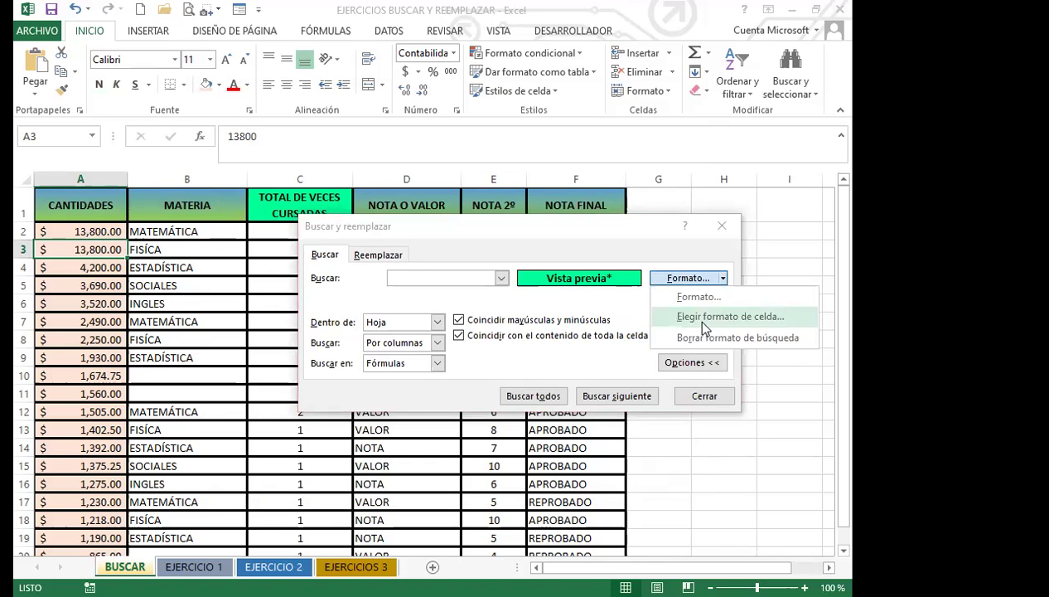
{"action": "left_click", "coordinate": [659, 317]}
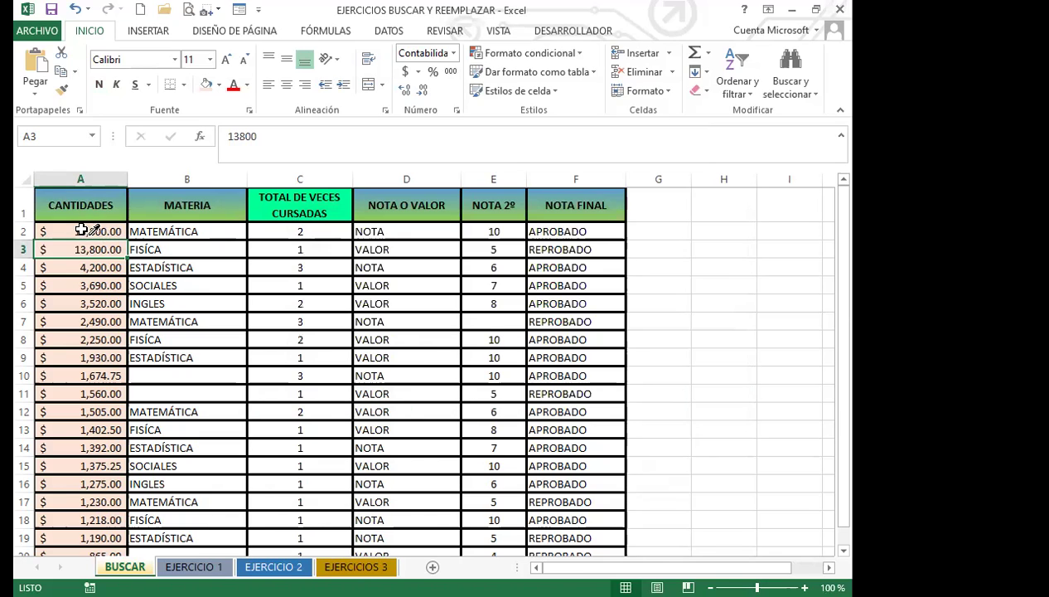
{"action": "left_click", "coordinate": [83, 229]}
Set the replacement format to a solid light green fill.
{"action": "left_click", "coordinate": [375, 254]}
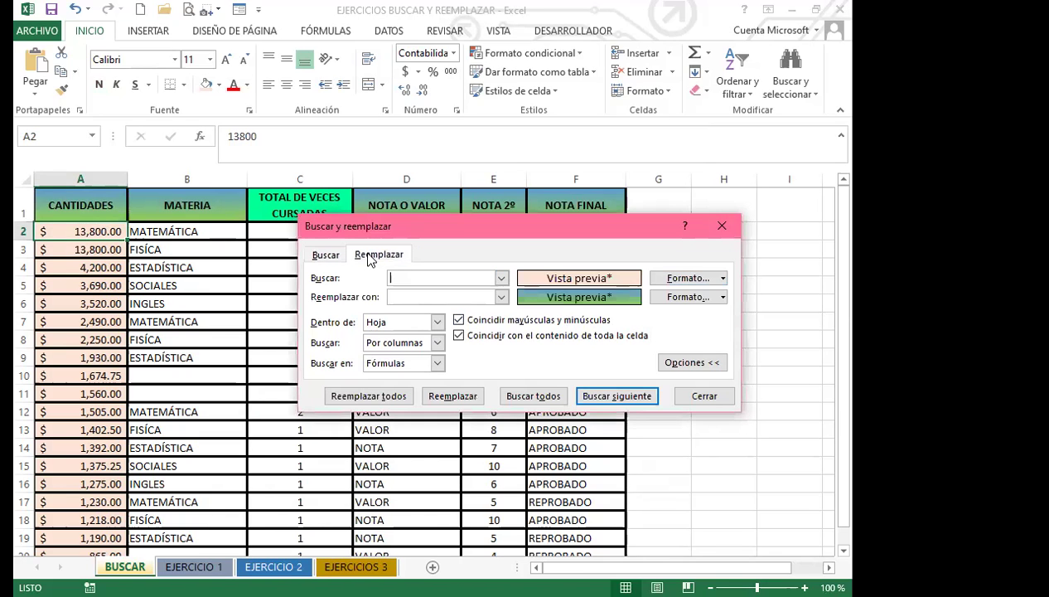
{"action": "left_click", "coordinate": [723, 297]}
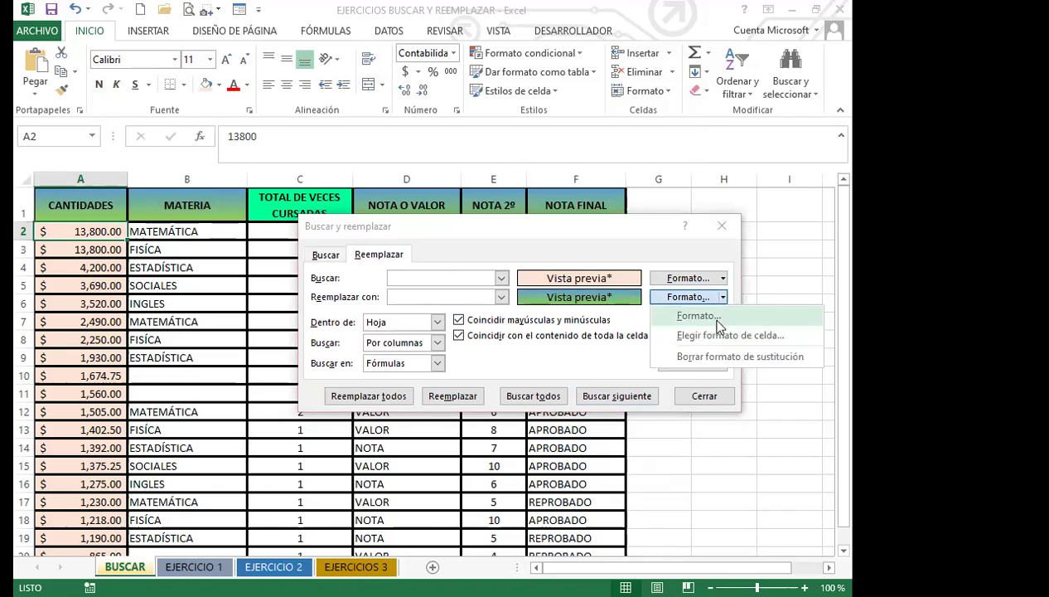
{"action": "left_click", "coordinate": [675, 322]}
{"action": "left_click", "coordinate": [462, 303]}
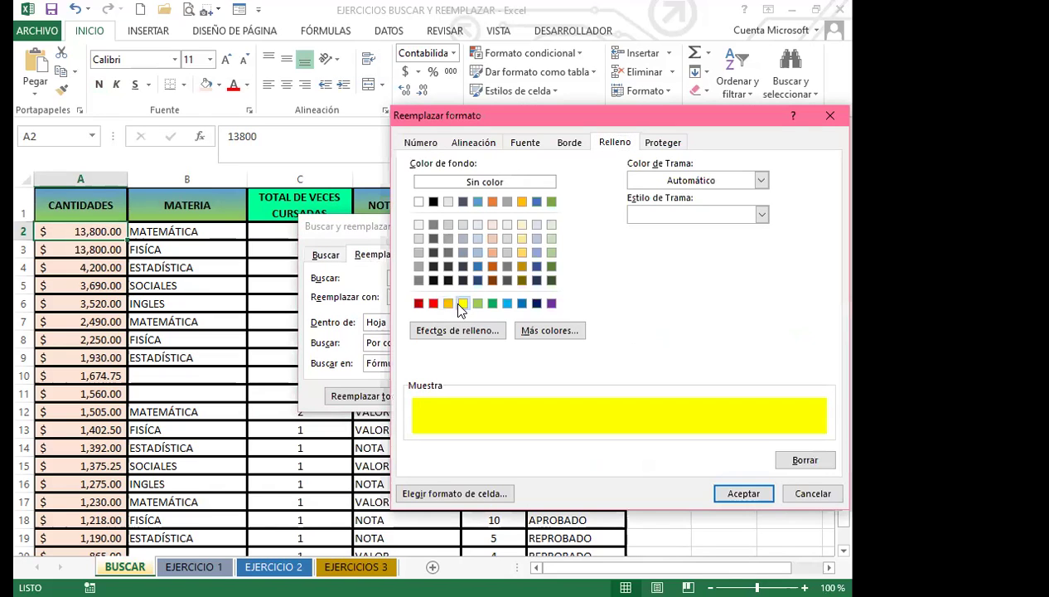
{"action": "left_click", "coordinate": [550, 252]}
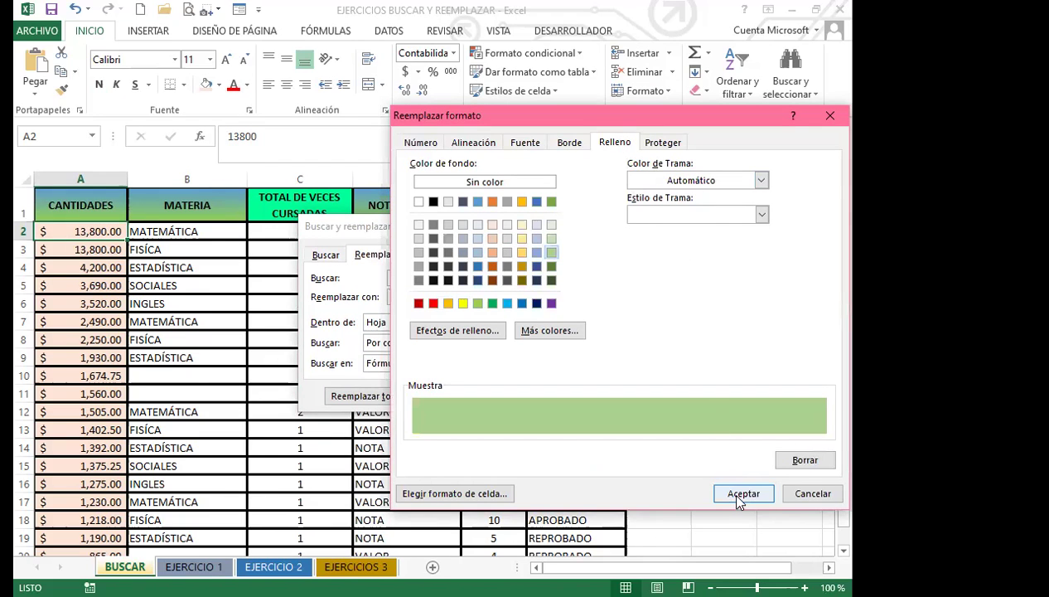
{"action": "key", "text": "Return"}
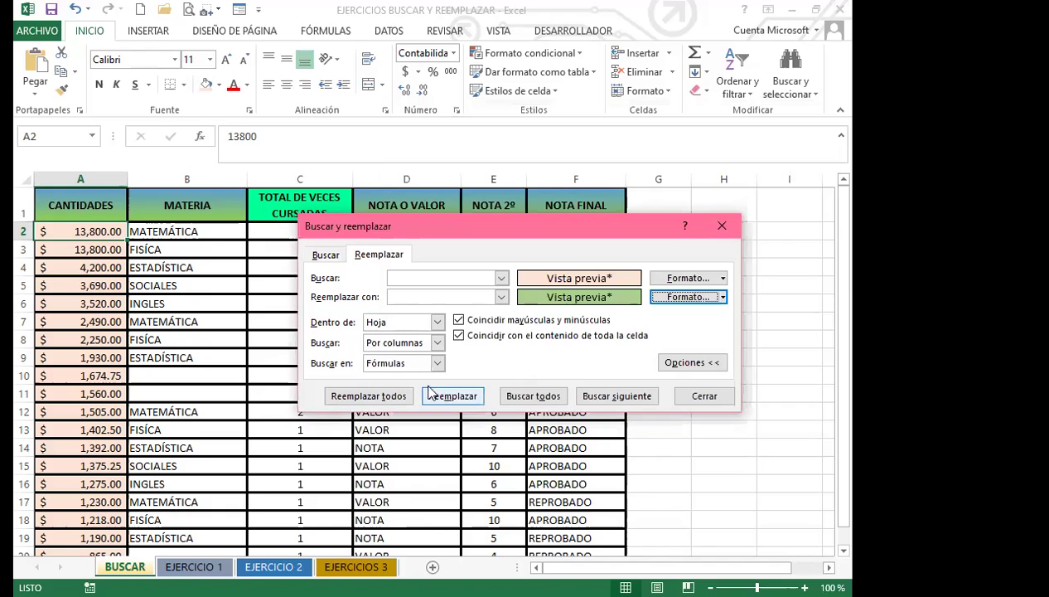
Replace the peach cell format with the light green fill in all matching cells and close the find and replace dialog.
{"action": "left_click", "coordinate": [390, 397]}
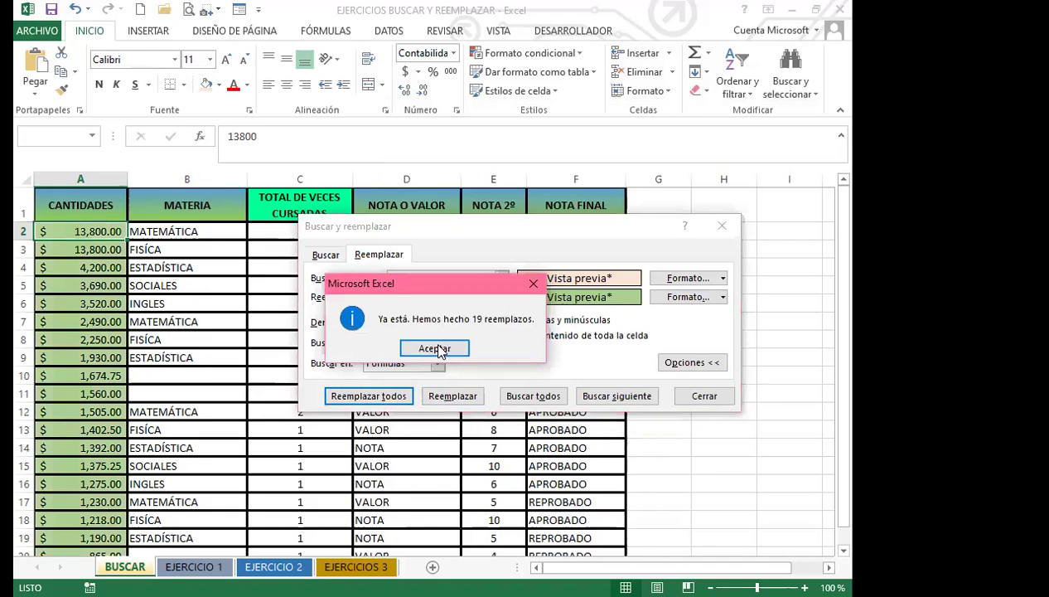
{"action": "left_click", "coordinate": [437, 349]}
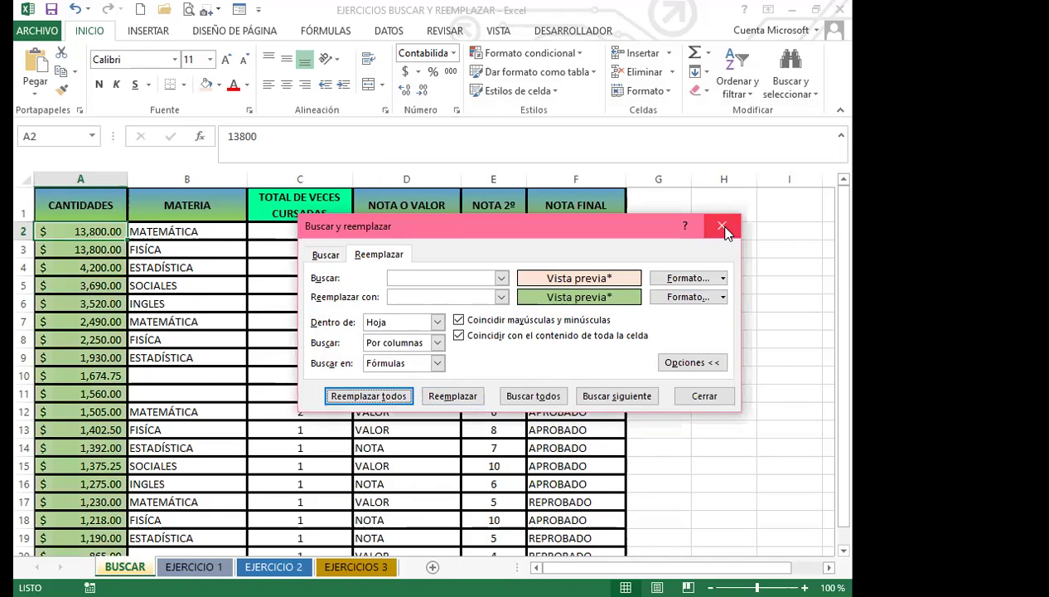
{"action": "left_click", "coordinate": [723, 227]}
Examine the fill of the CANTIDADES amounts in column A down to row 20.
{"action": "scroll", "coordinate": [105, 370], "scroll_direction": "down", "scroll_amount": 2}
{"action": "scroll", "coordinate": [106, 368], "scroll_direction": "up", "scroll_amount": 2}
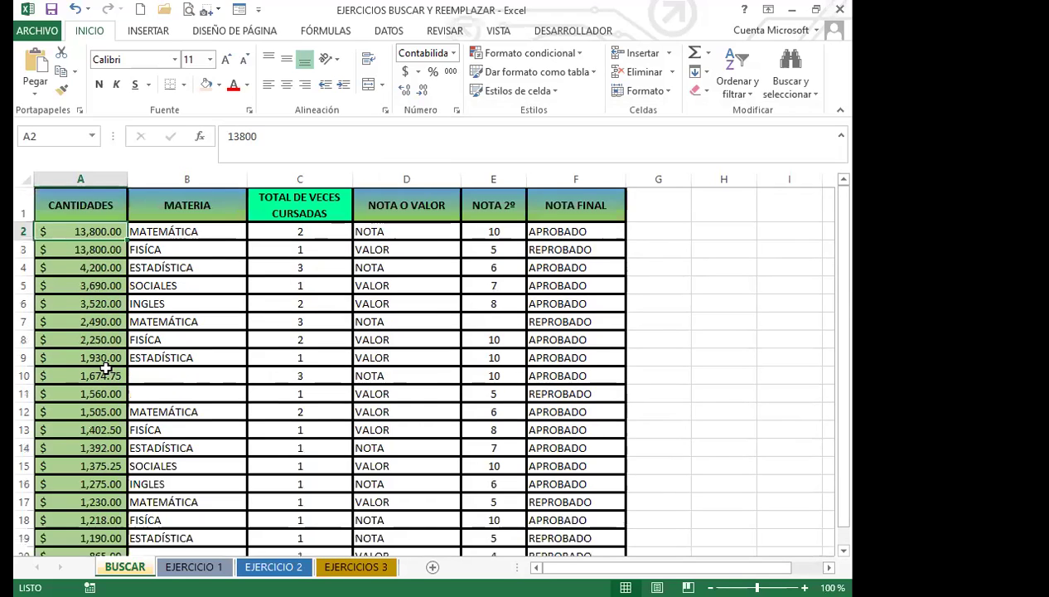
{"action": "scroll", "coordinate": [106, 366], "scroll_direction": "down", "scroll_amount": 2}
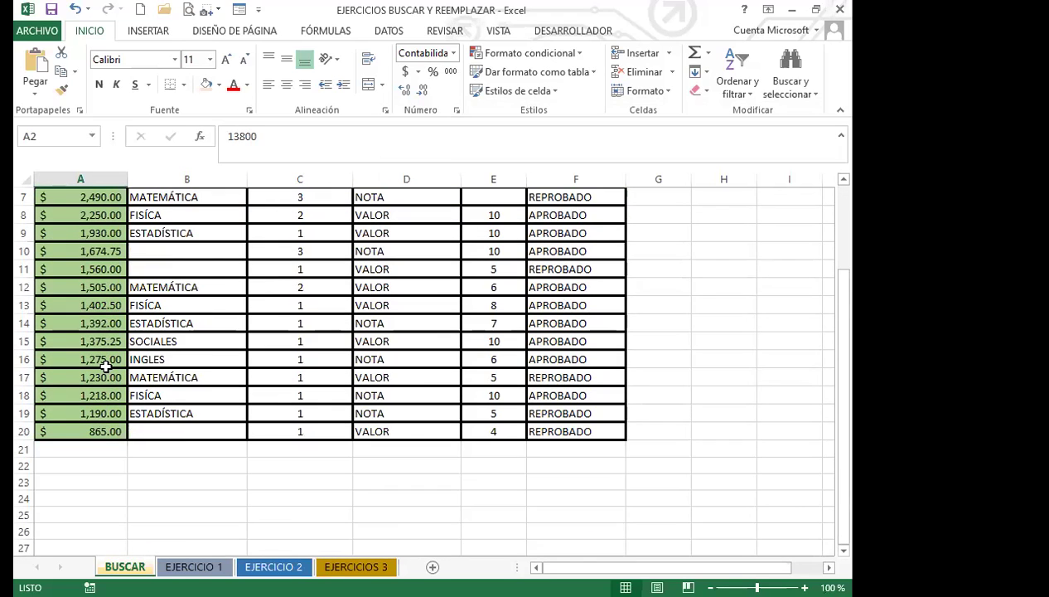
{"action": "scroll", "coordinate": [106, 366], "scroll_direction": "up", "scroll_amount": 2}
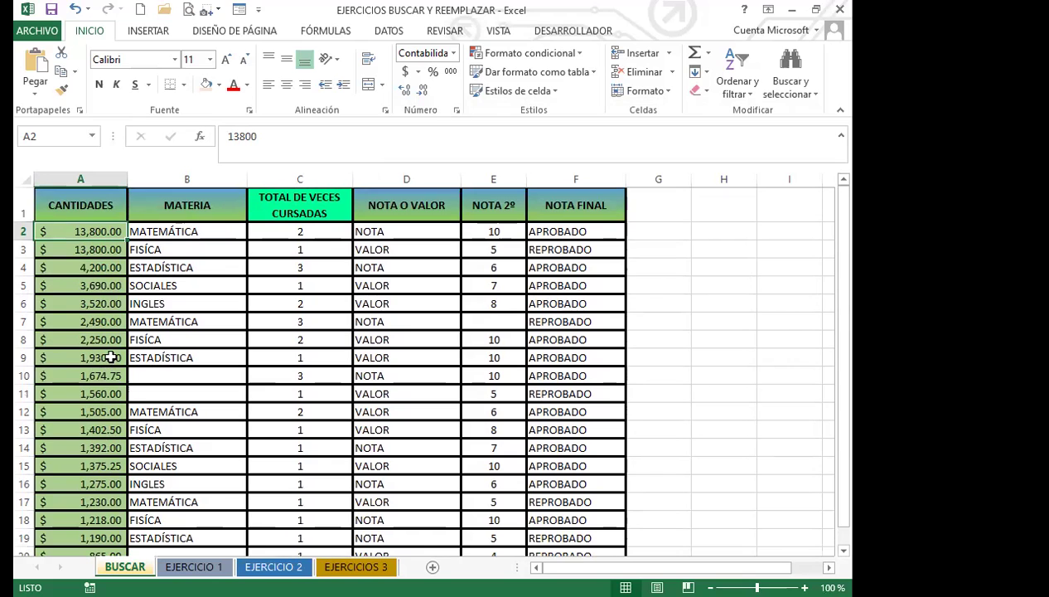
{"action": "scroll", "coordinate": [105, 369], "scroll_direction": "down", "scroll_amount": 2}
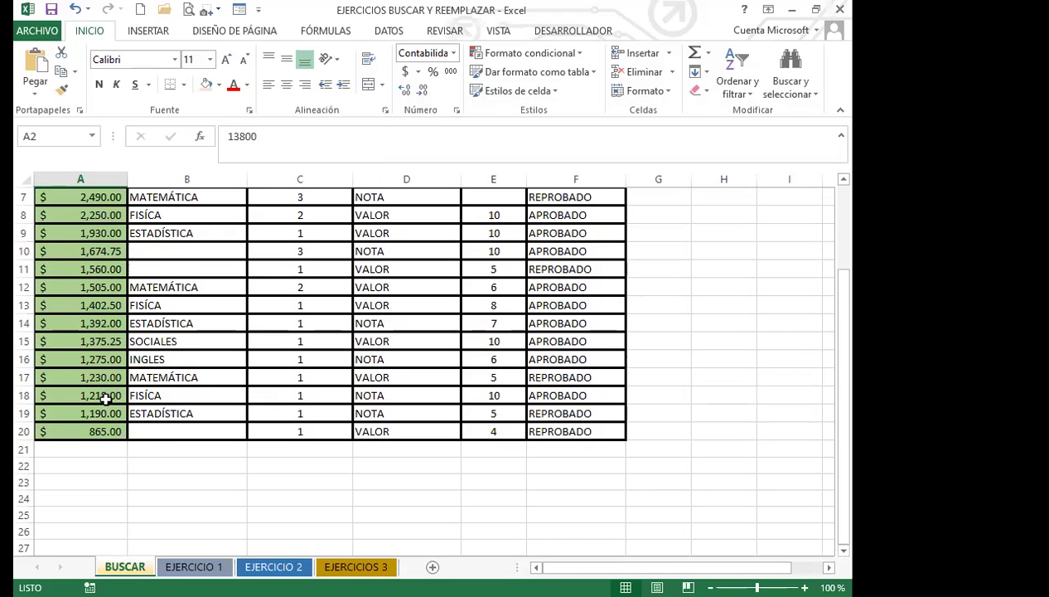
{"action": "scroll", "coordinate": [99, 393], "scroll_direction": "up", "scroll_amount": 2}
{"action": "scroll", "coordinate": [99, 394], "scroll_direction": "down", "scroll_amount": 1}
{"action": "scroll", "coordinate": [99, 364], "scroll_direction": "up", "scroll_amount": 1}
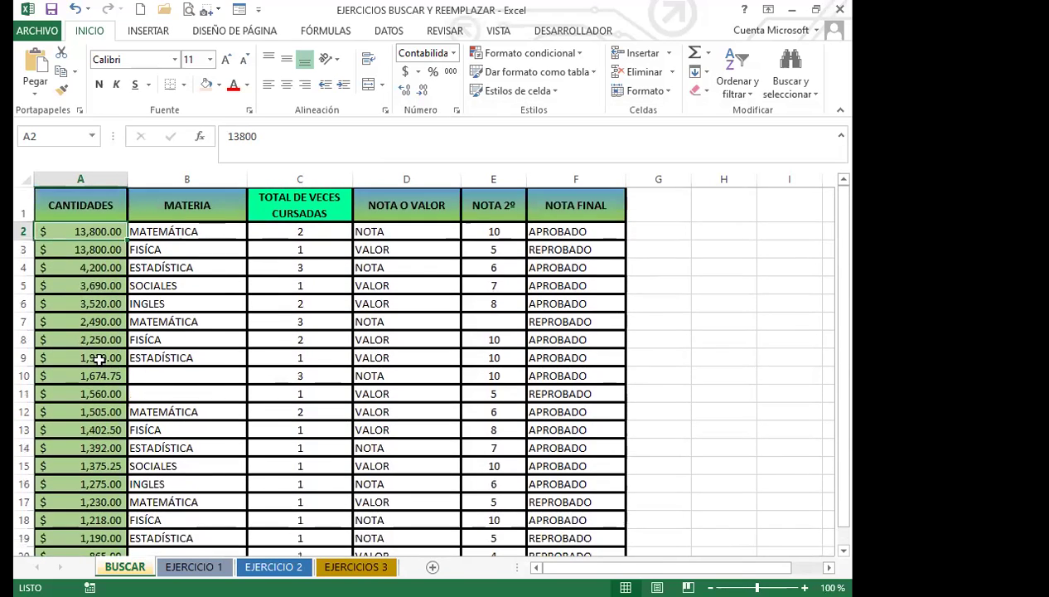
{"action": "scroll", "coordinate": [99, 348], "scroll_direction": "down", "scroll_amount": 4}
{"action": "scroll", "coordinate": [100, 346], "scroll_direction": "up", "scroll_amount": 4}
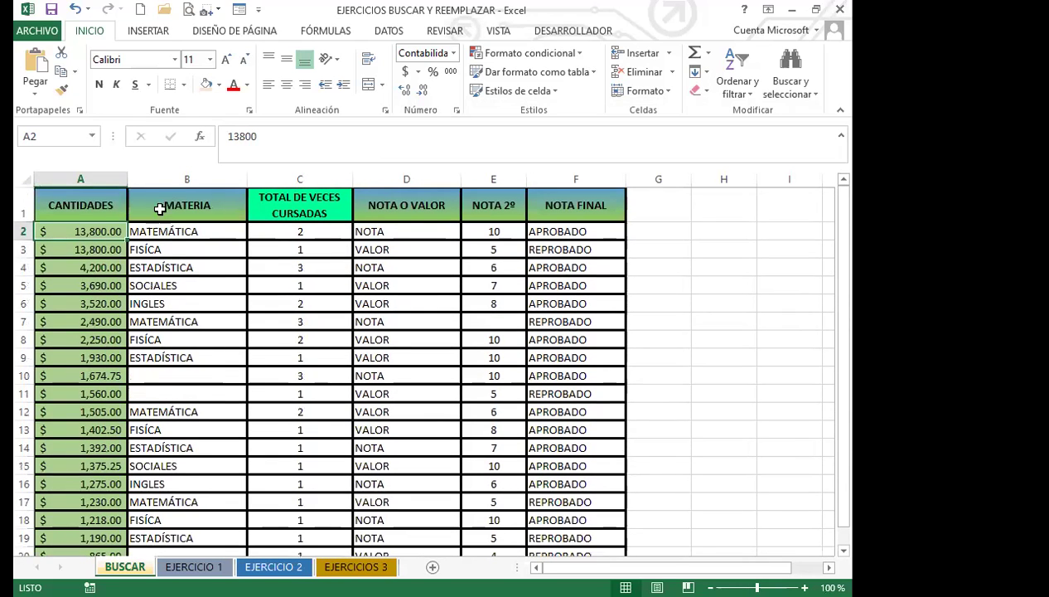
Compare the formatting of amount cells in column A with that of header cell B1.
{"action": "left_click", "coordinate": [58, 375]}
{"action": "left_click", "coordinate": [184, 205]}
{"action": "left_click", "coordinate": [98, 320]}
{"action": "left_click", "coordinate": [187, 214]}
{"action": "left_click", "coordinate": [91, 304]}
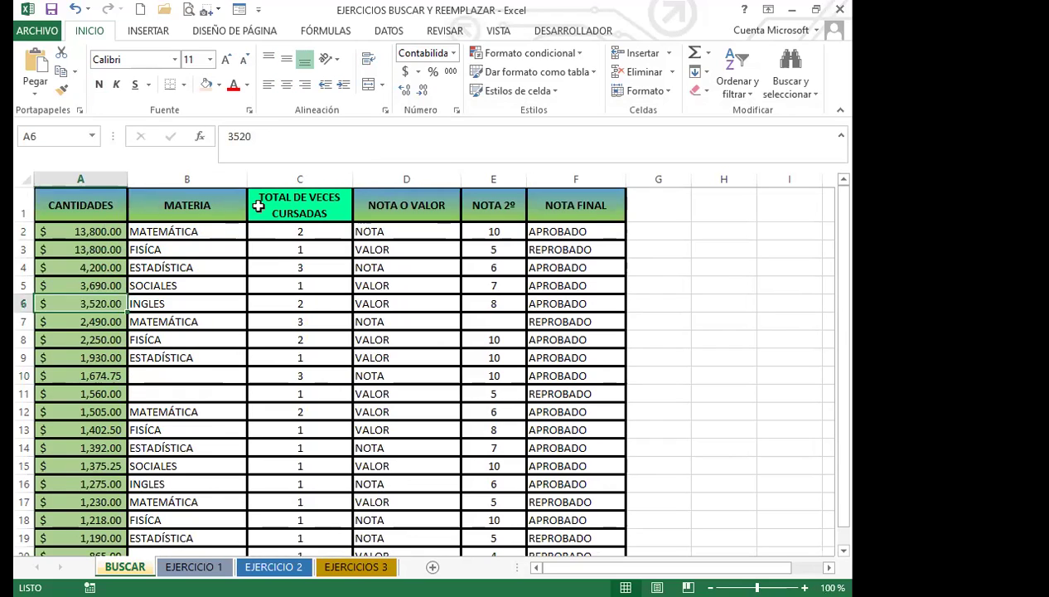
{"action": "left_click", "coordinate": [234, 206]}
{"action": "left_click", "coordinate": [331, 190], "text": "shift"}
{"action": "left_click", "coordinate": [237, 199]}
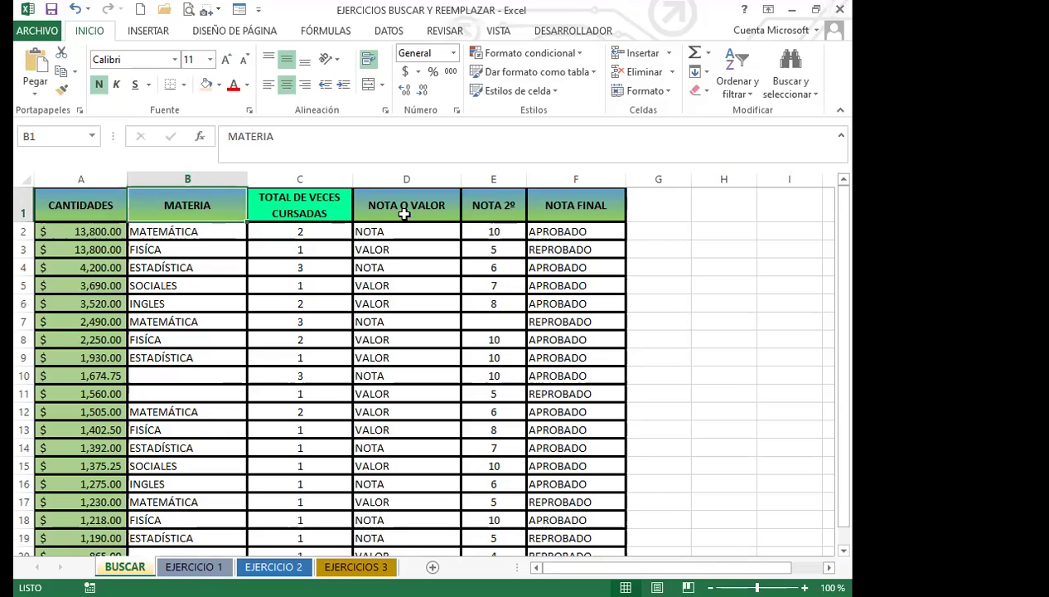
{"action": "left_click", "coordinate": [83, 265]}
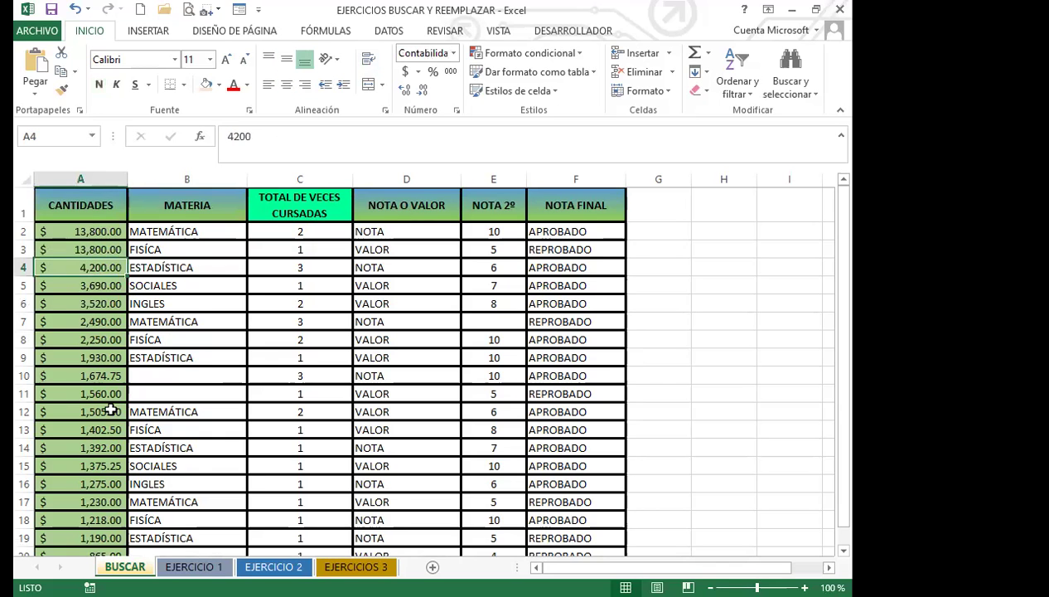
{"action": "scroll", "coordinate": [110, 411], "scroll_direction": "down", "scroll_amount": 3}
{"action": "scroll", "coordinate": [82, 370], "scroll_direction": "up", "scroll_amount": 3}
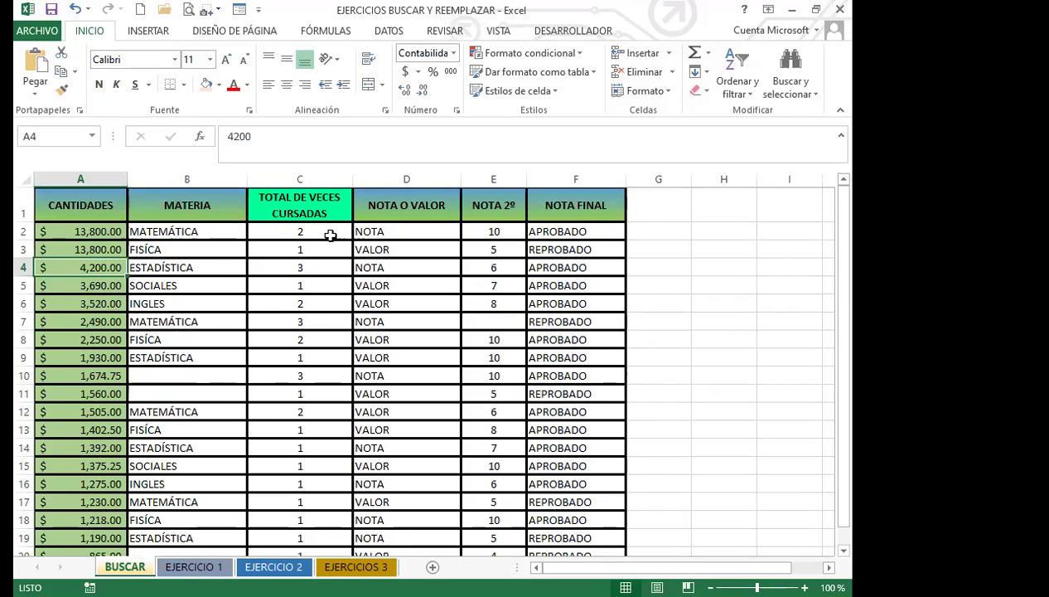
Compare the number format of amount cell A2 with that of the MATERIA text cell B2.
{"action": "left_click_drag", "start_coordinate": [187, 232], "coordinate": [177, 376]}
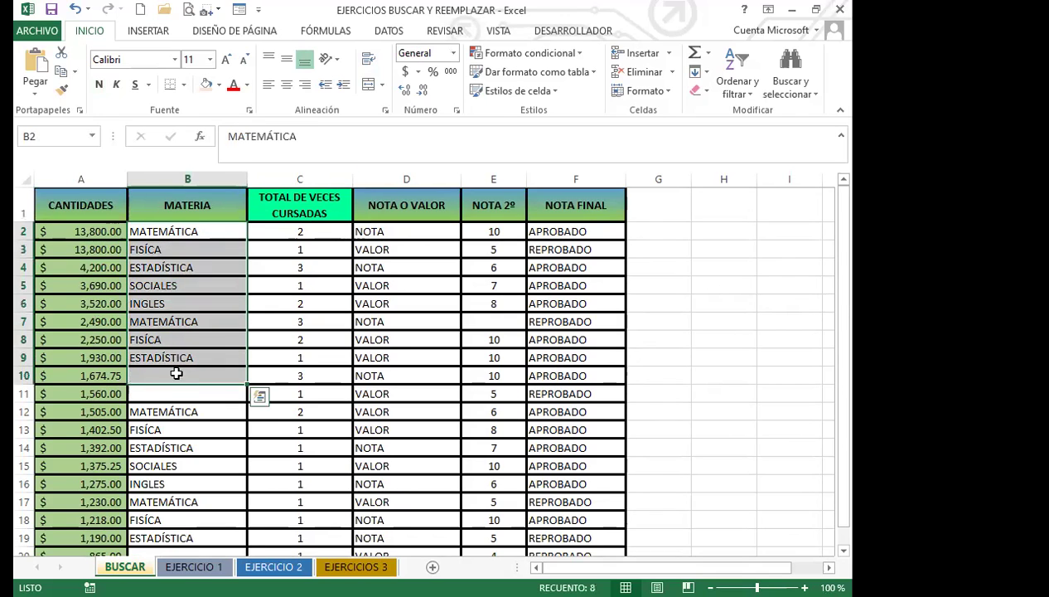
{"action": "left_click", "coordinate": [56, 232]}
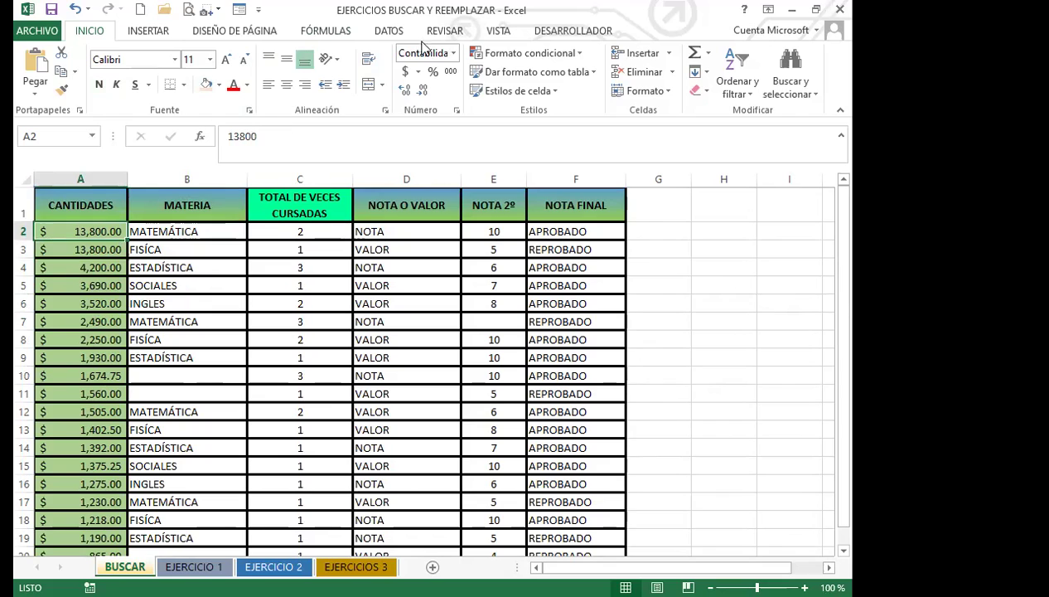
{"action": "left_click", "coordinate": [212, 234]}
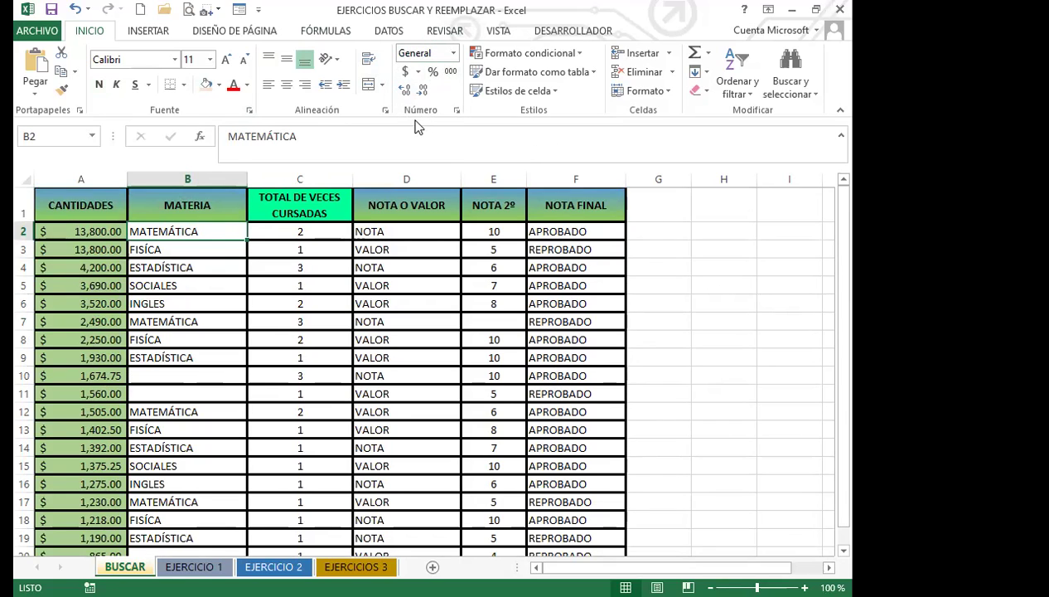
{"action": "left_click", "coordinate": [76, 231]}
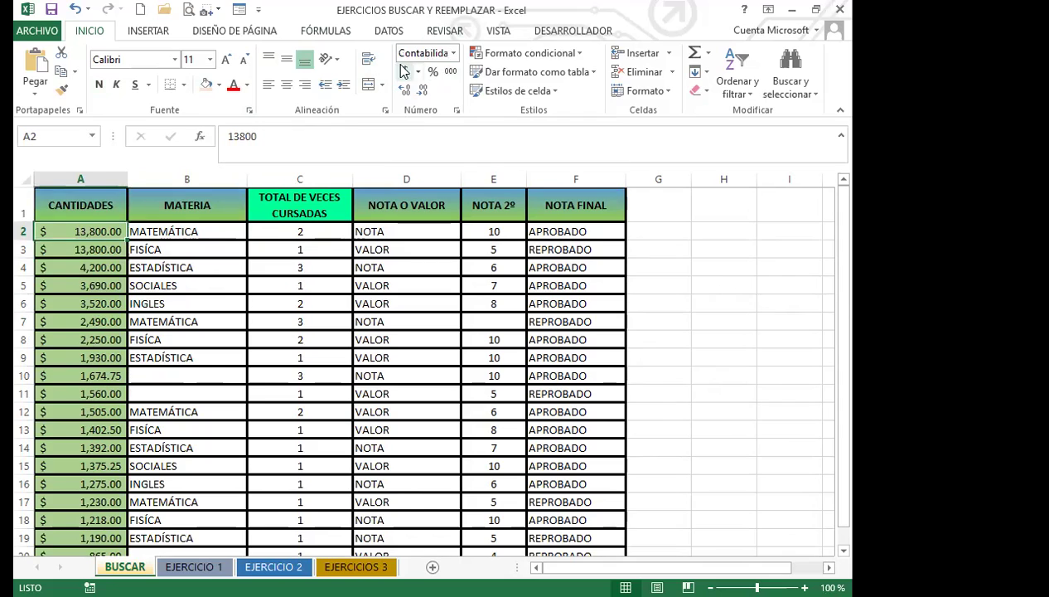
{"action": "left_click", "coordinate": [179, 236]}
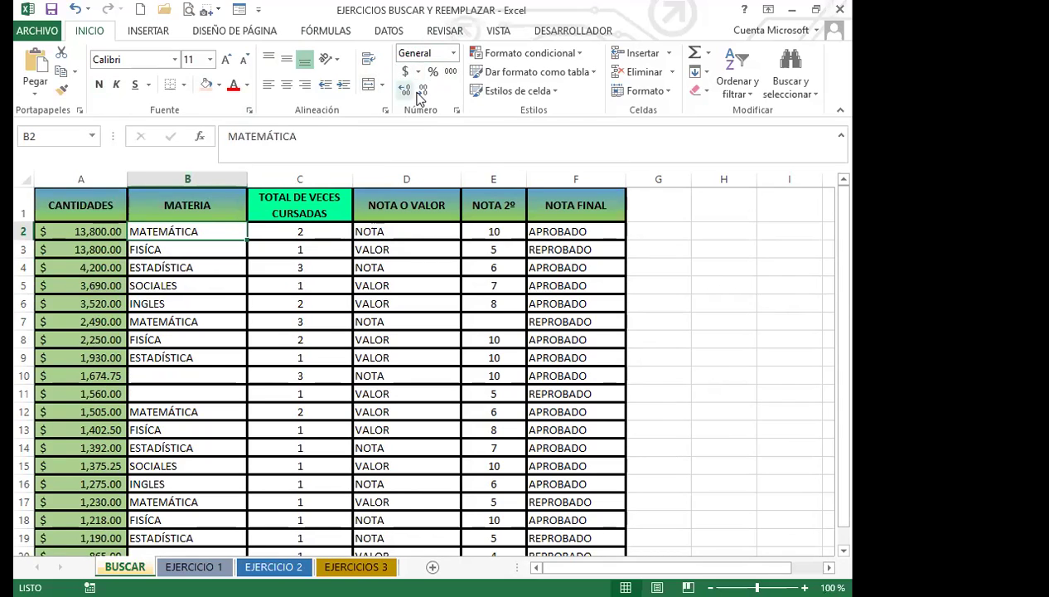
{"action": "left_click", "coordinate": [94, 230]}
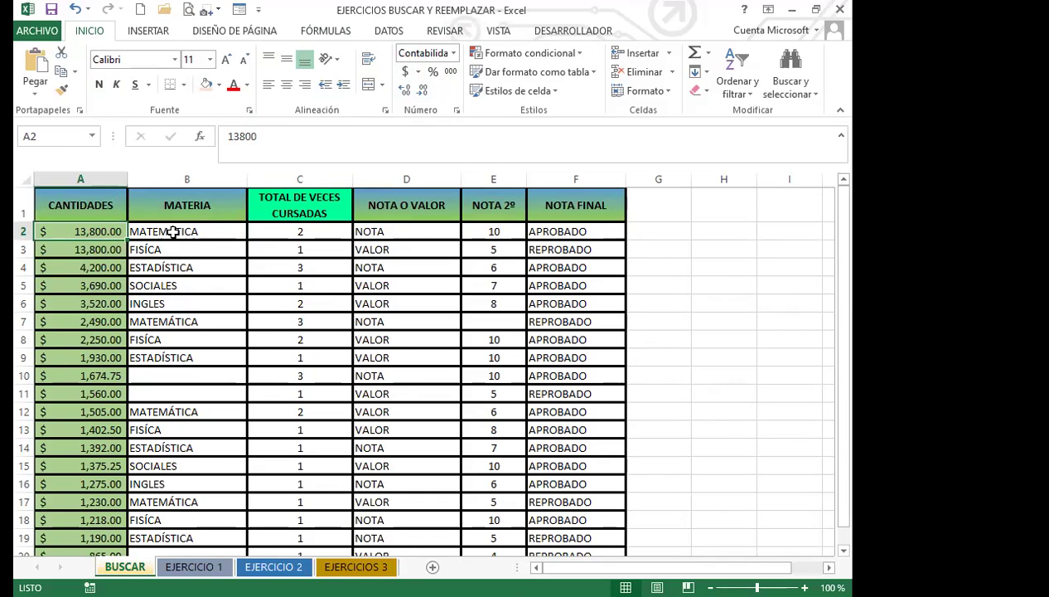
Check the formatting of the amounts in A2:A8 against header cell C1.
{"action": "left_click_drag", "start_coordinate": [63, 229], "coordinate": [62, 336]}
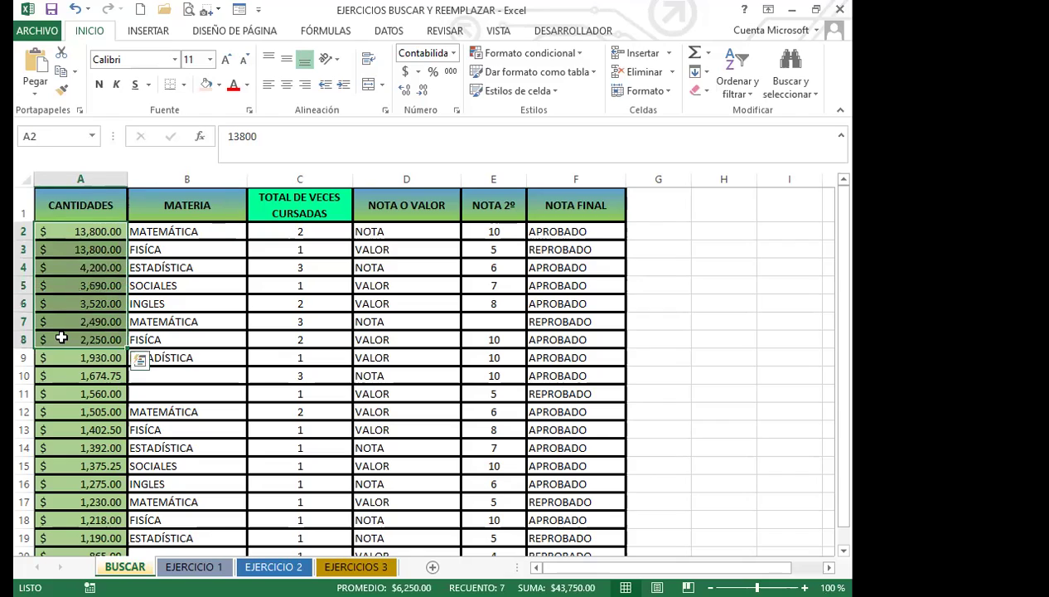
{"action": "left_click", "coordinate": [58, 231]}
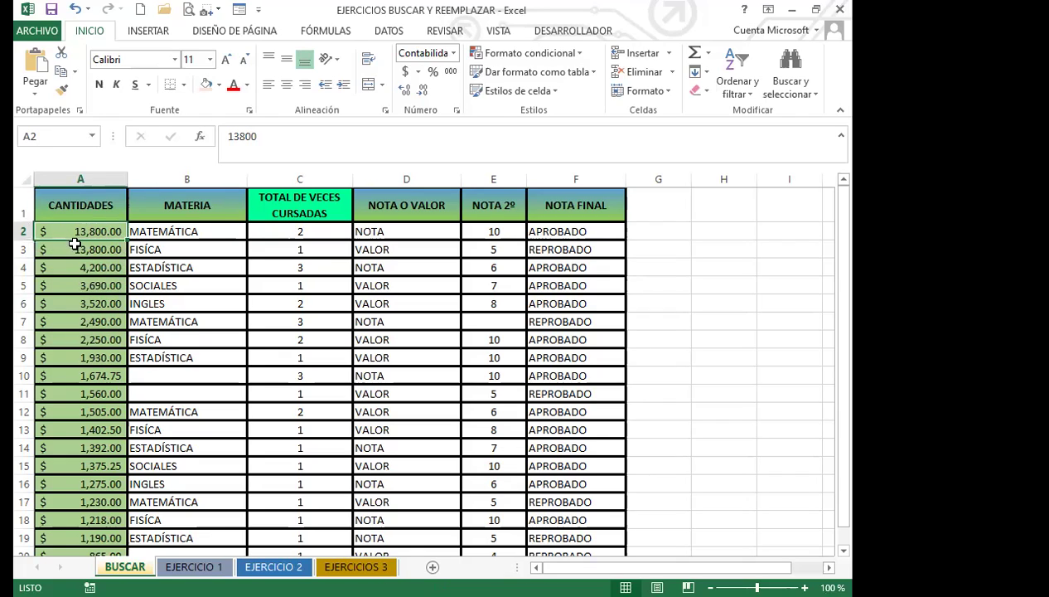
{"action": "left_click", "coordinate": [298, 203]}
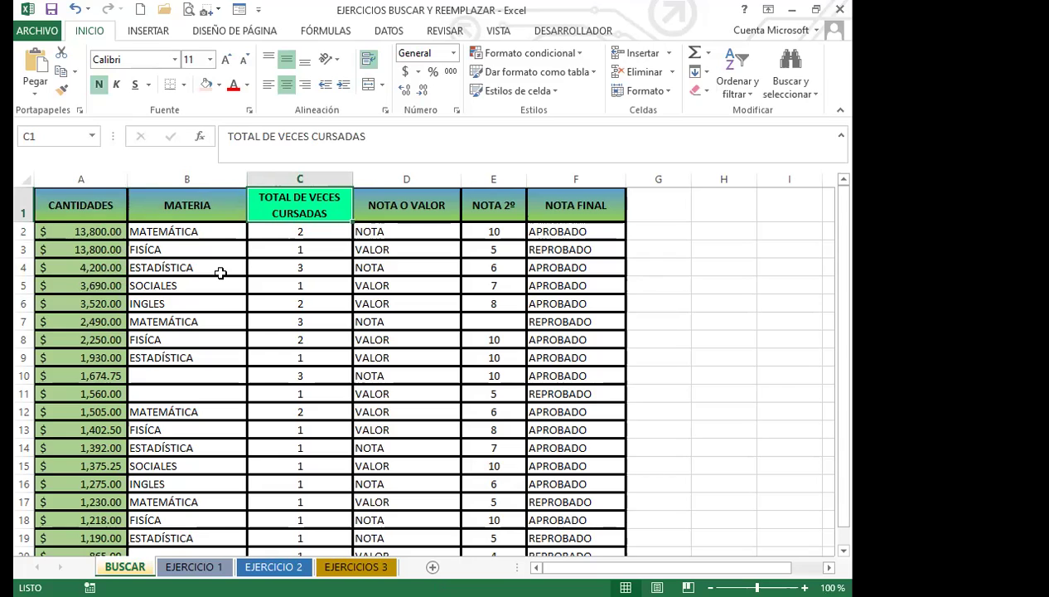
{"action": "left_click", "coordinate": [90, 233]}
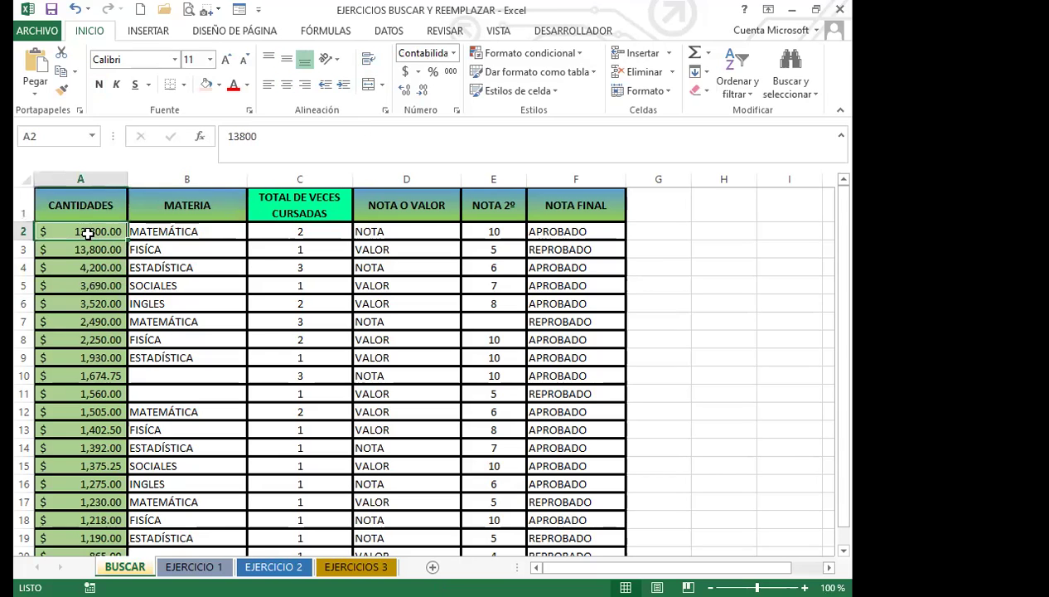
Look over the table from the header row down to row 20 for empty cells.
{"action": "scroll", "coordinate": [116, 340], "scroll_direction": "down", "scroll_amount": 2}
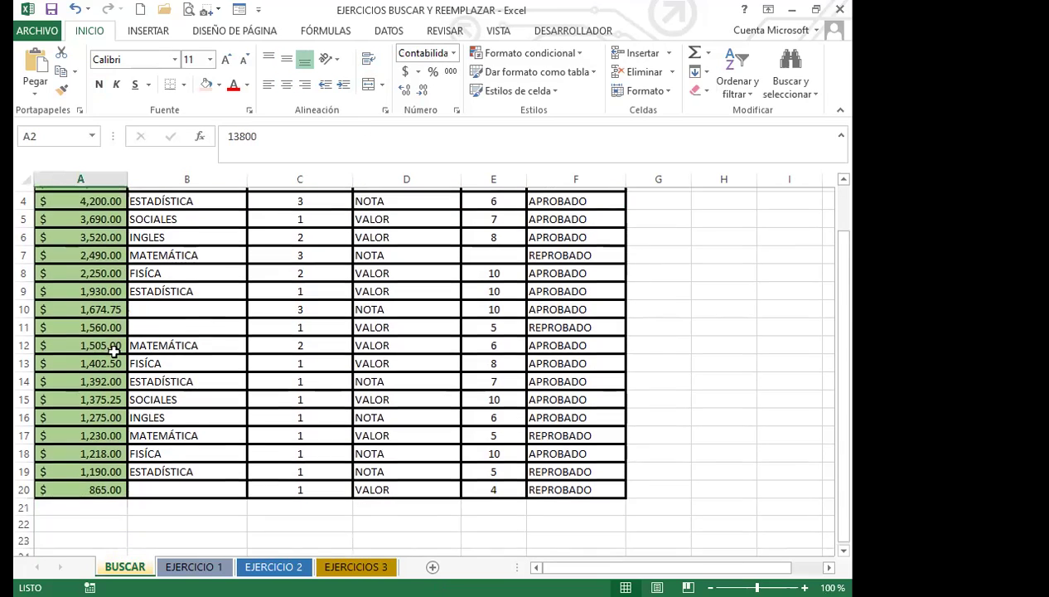
{"action": "scroll", "coordinate": [104, 424], "scroll_direction": "up", "scroll_amount": 2}
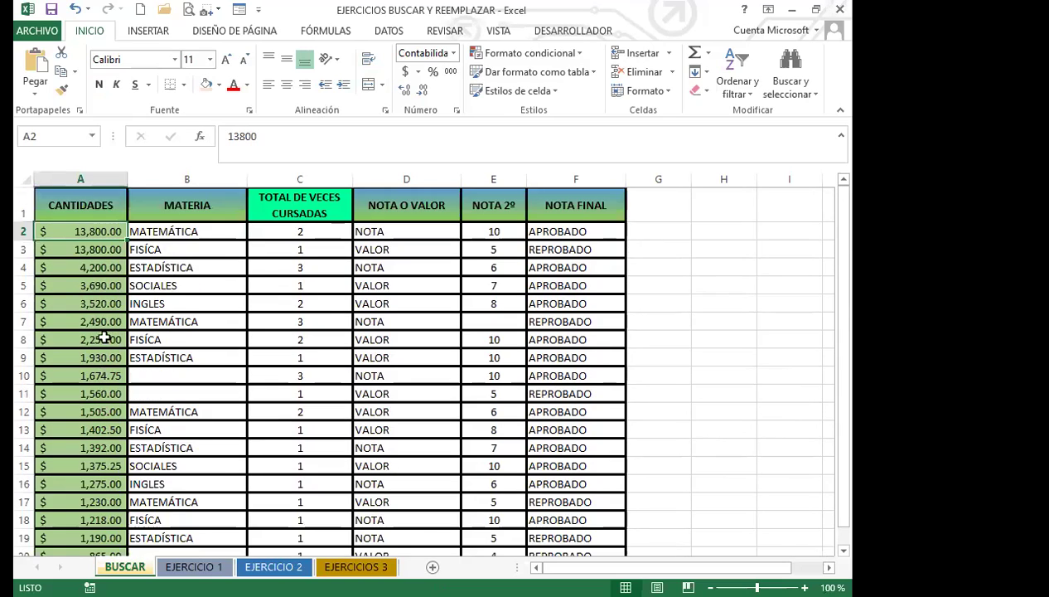
{"action": "scroll", "coordinate": [108, 337], "scroll_direction": "down", "scroll_amount": 2}
{"action": "scroll", "coordinate": [106, 427], "scroll_direction": "down", "scroll_amount": 1}
{"action": "scroll", "coordinate": [108, 405], "scroll_direction": "up", "scroll_amount": 3}
{"action": "scroll", "coordinate": [107, 397], "scroll_direction": "down", "scroll_amount": 2}
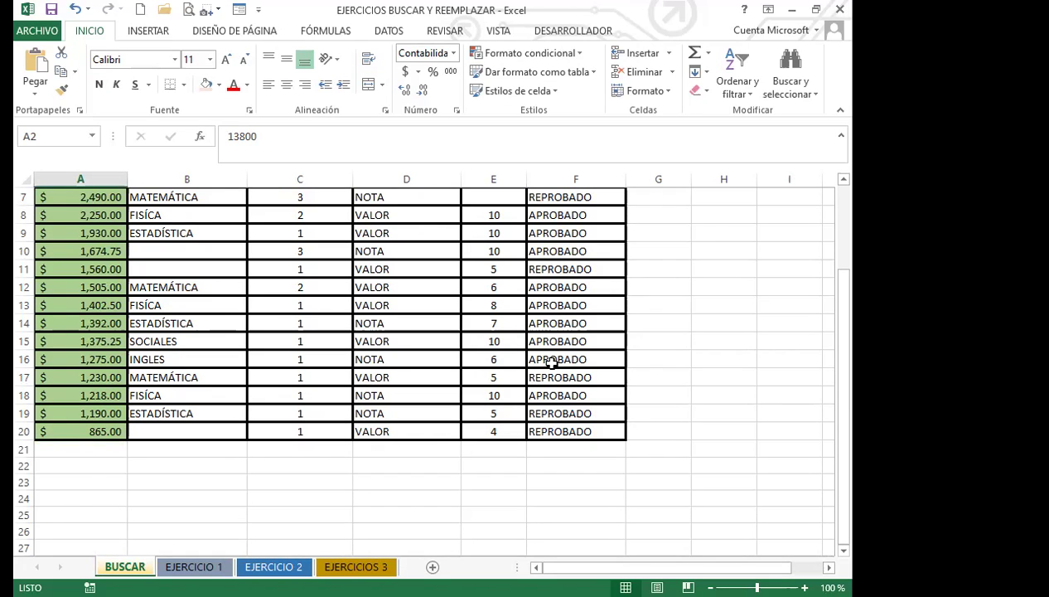
{"action": "scroll", "coordinate": [437, 349], "scroll_direction": "up", "scroll_amount": 2}
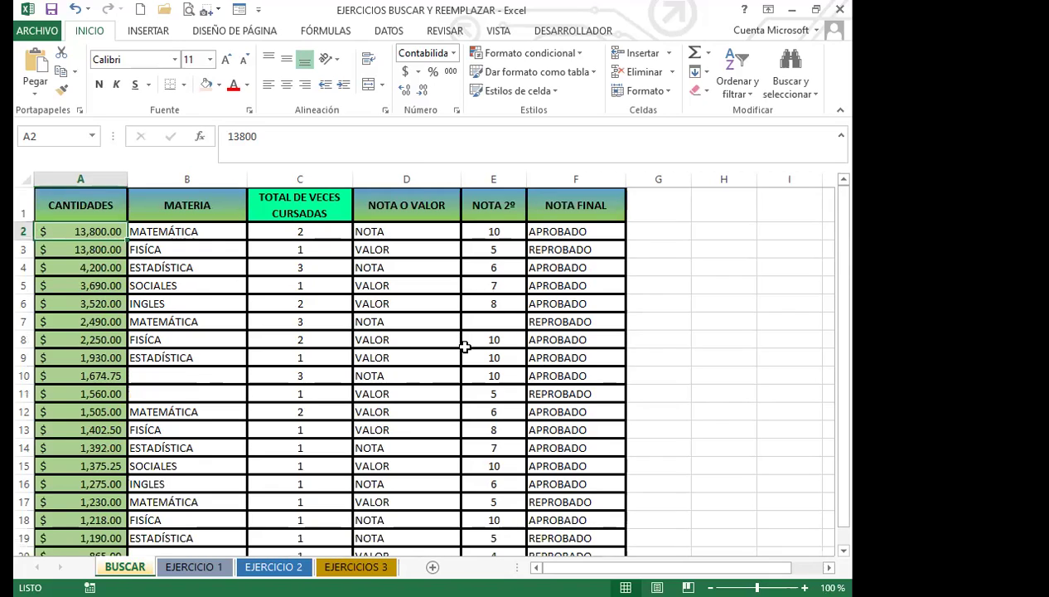
Open the search dialog and clear the format set as search criterion.
{"action": "key", "text": "ctrl+b"}
{"action": "left_click", "coordinate": [723, 301]}
{"action": "left_click", "coordinate": [724, 301]}
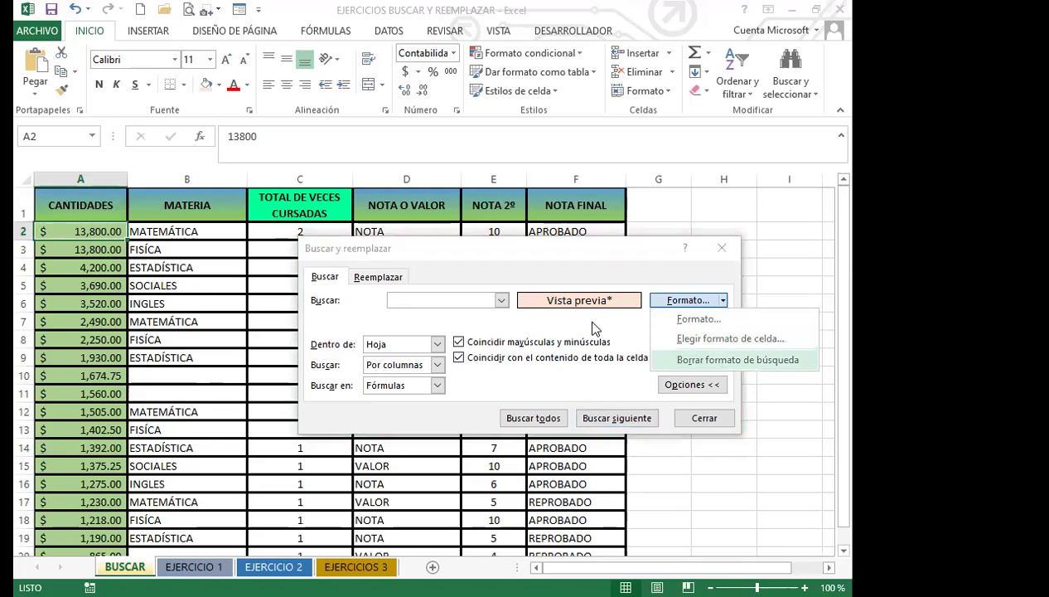
{"action": "left_click", "coordinate": [718, 367]}
{"action": "left_click", "coordinate": [331, 281]}
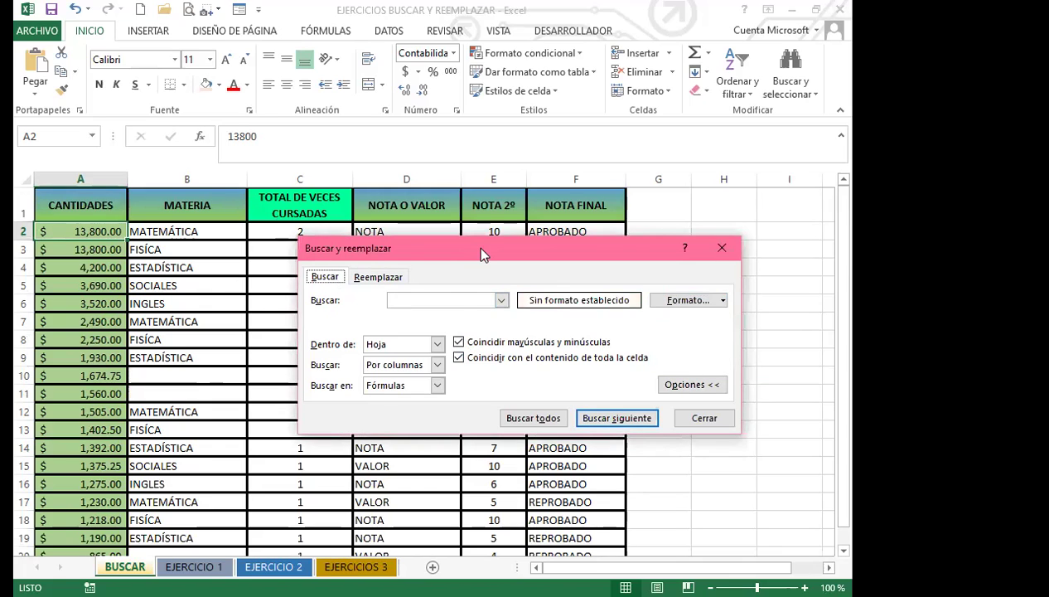
{"action": "left_click_drag", "start_coordinate": [480, 249], "coordinate": [576, 183]}
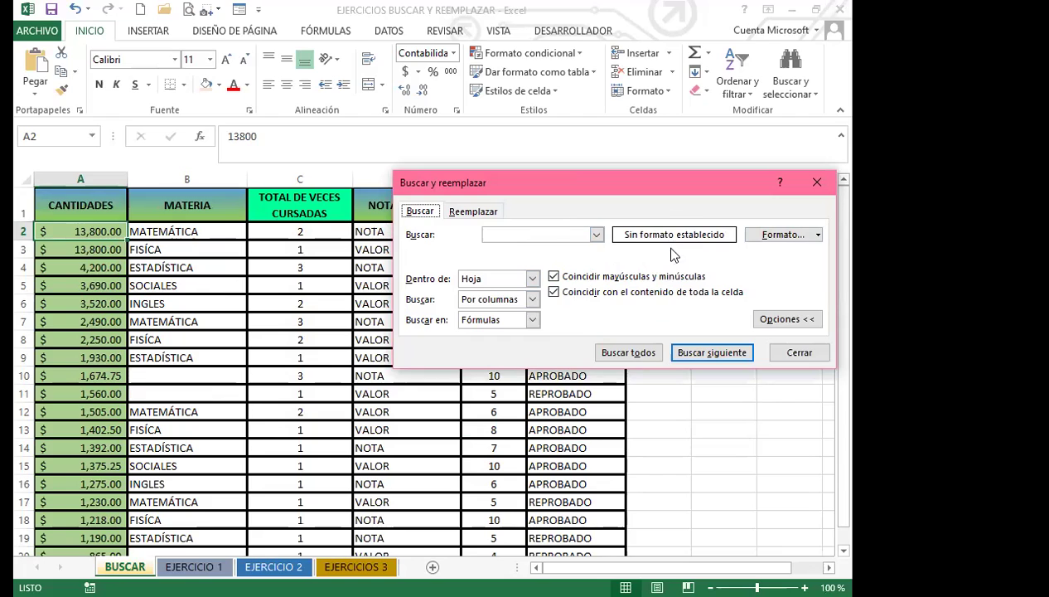
Clear the format set for the replacement and return to the search options.
{"action": "left_click", "coordinate": [473, 211]}
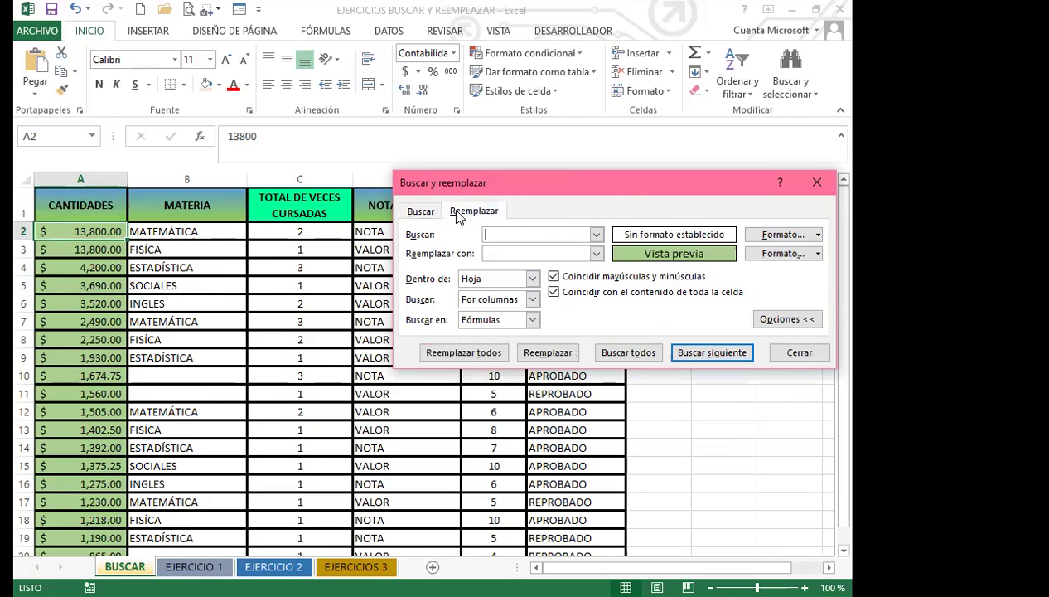
{"action": "left_click", "coordinate": [819, 256]}
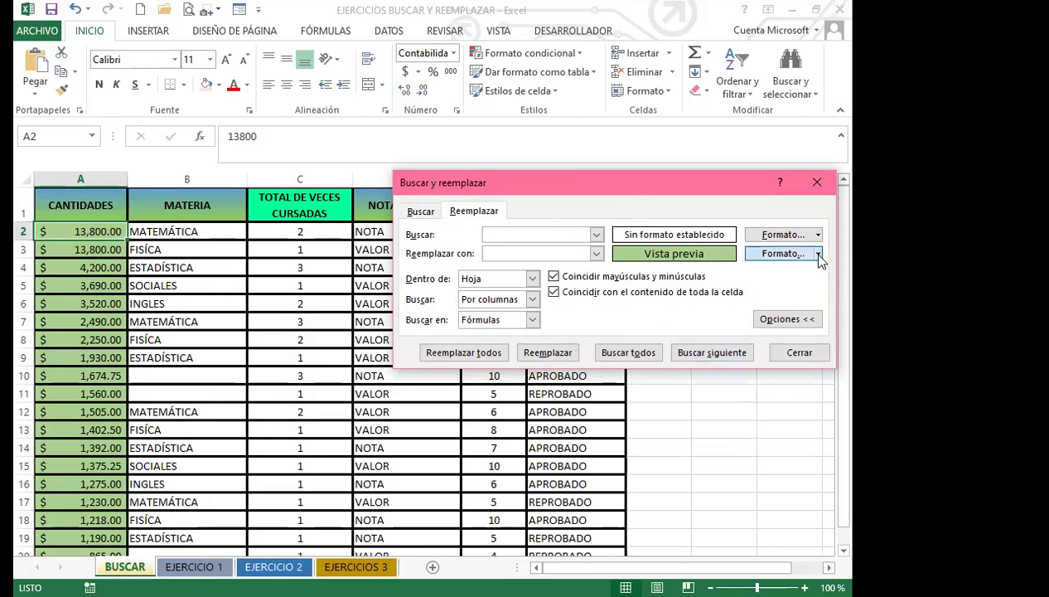
{"action": "left_click", "coordinate": [609, 313]}
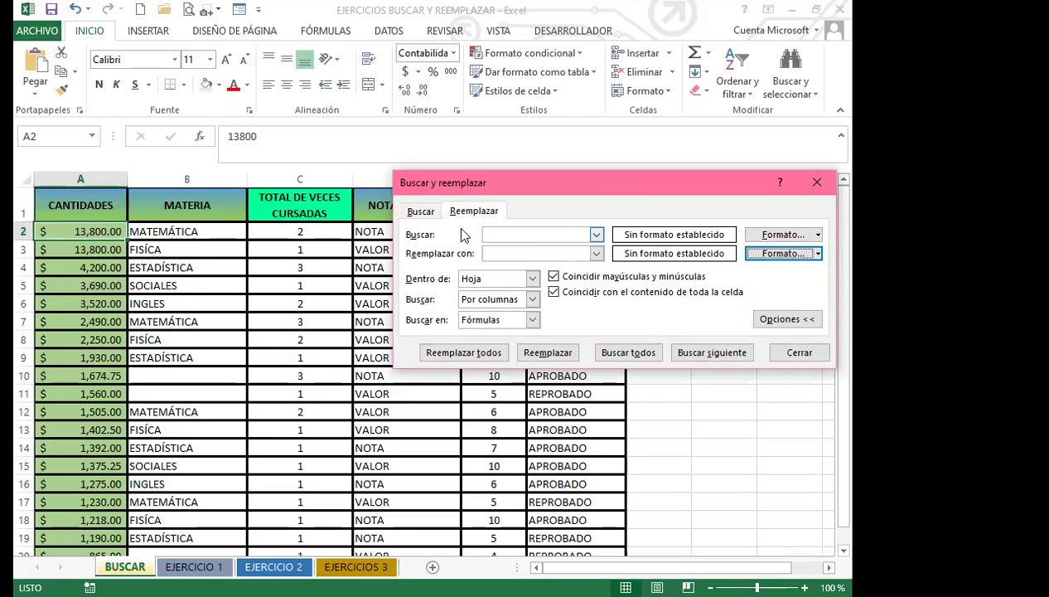
{"action": "left_click", "coordinate": [420, 211]}
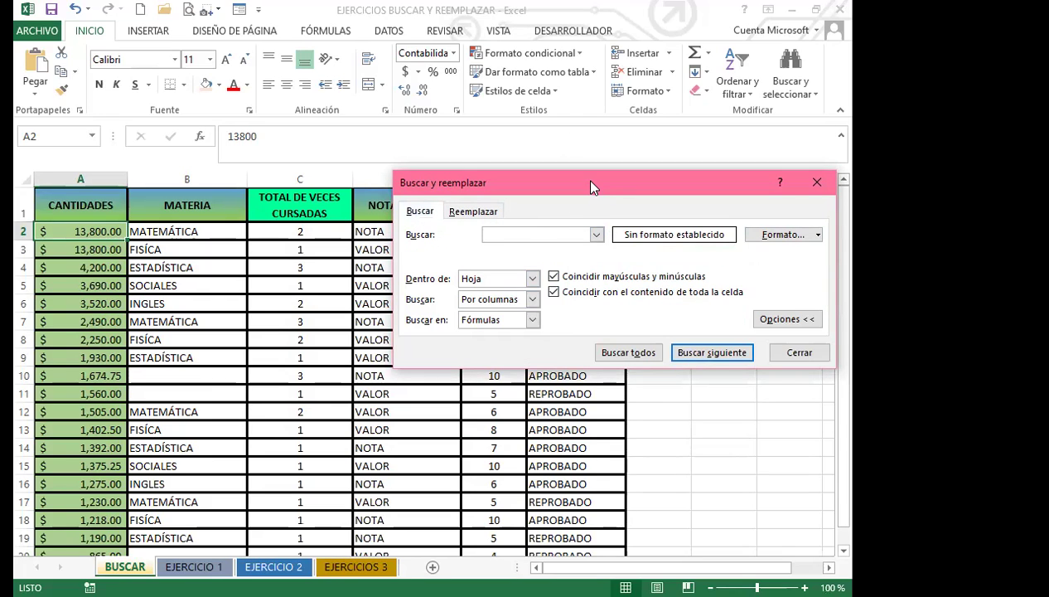
Find all empty cells on the BUSCAR sheet and enlarge the results list to show every match.
{"action": "left_click_drag", "start_coordinate": [591, 187], "coordinate": [570, 139]}
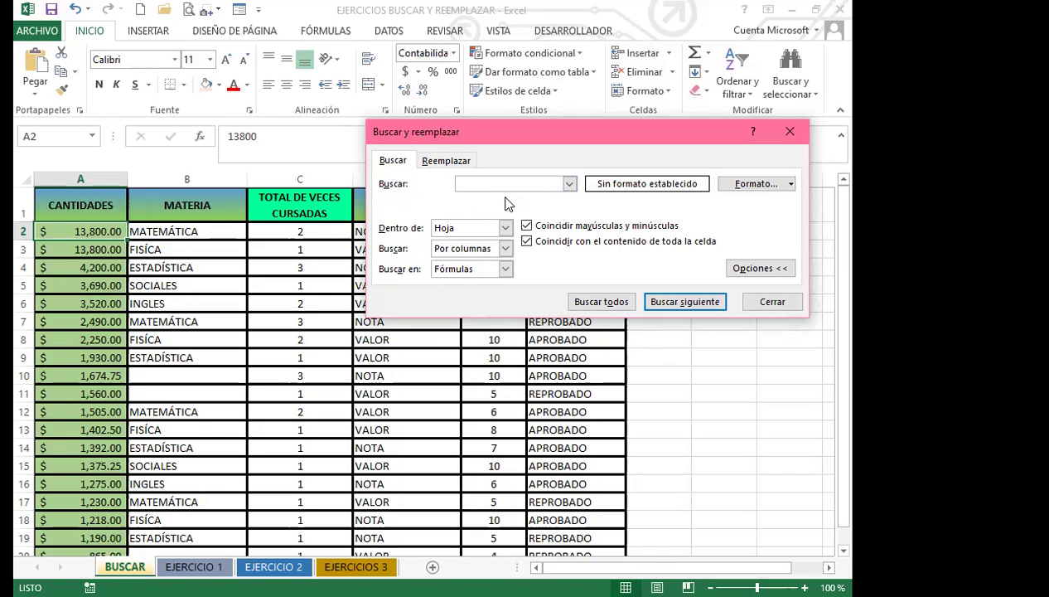
{"action": "left_click", "coordinate": [601, 303]}
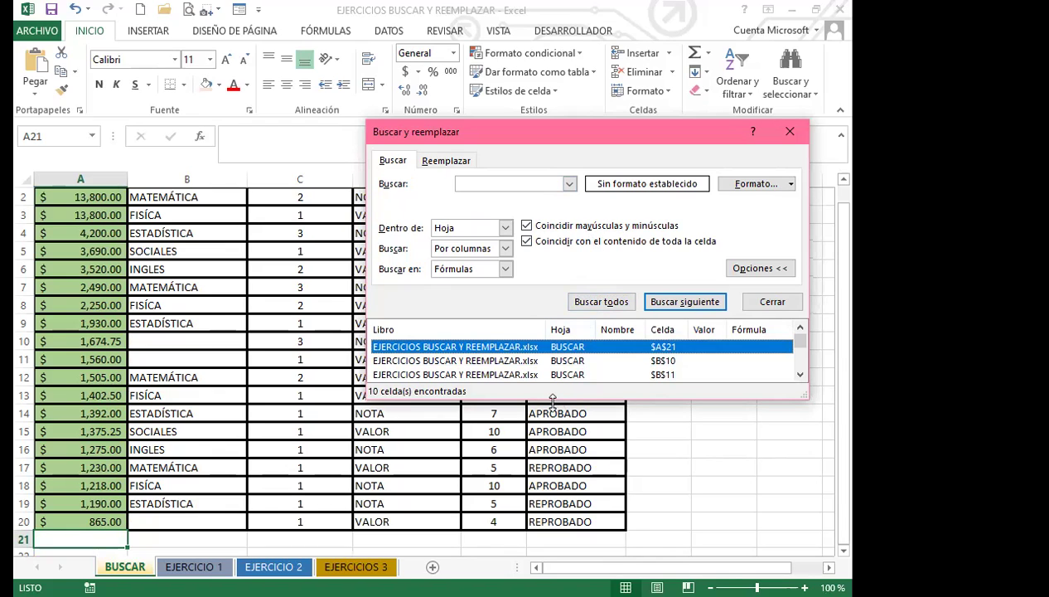
{"action": "left_click_drag", "start_coordinate": [553, 400], "coordinate": [551, 507]}
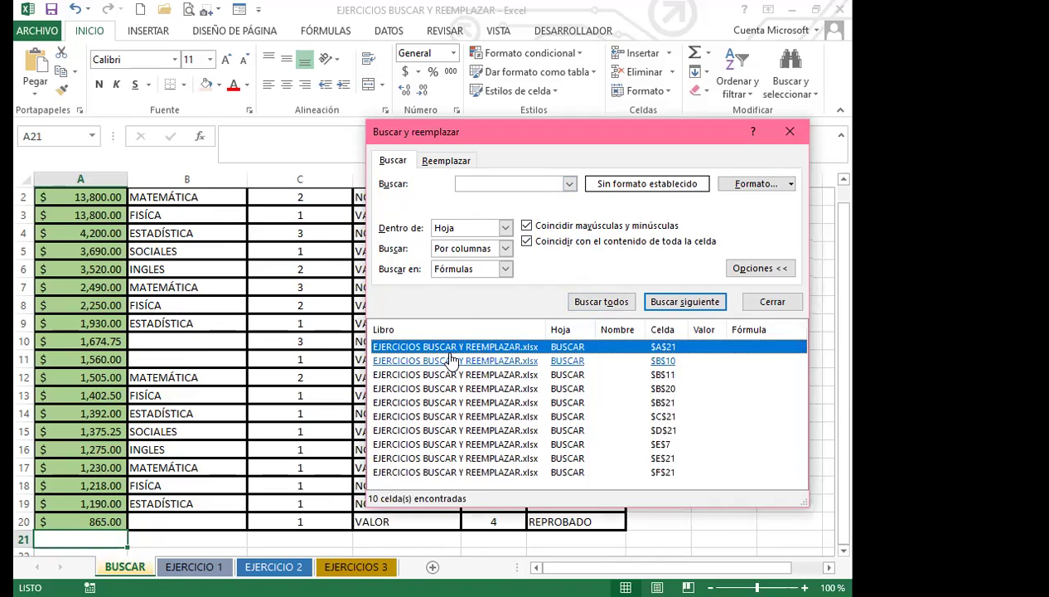
Go through the found empty cells one by one to check where each lies on the sheet.
{"action": "left_click", "coordinate": [462, 360]}
{"action": "key", "text": "Down"}
{"action": "key", "text": "Down"}
{"action": "key", "text": "Down"}
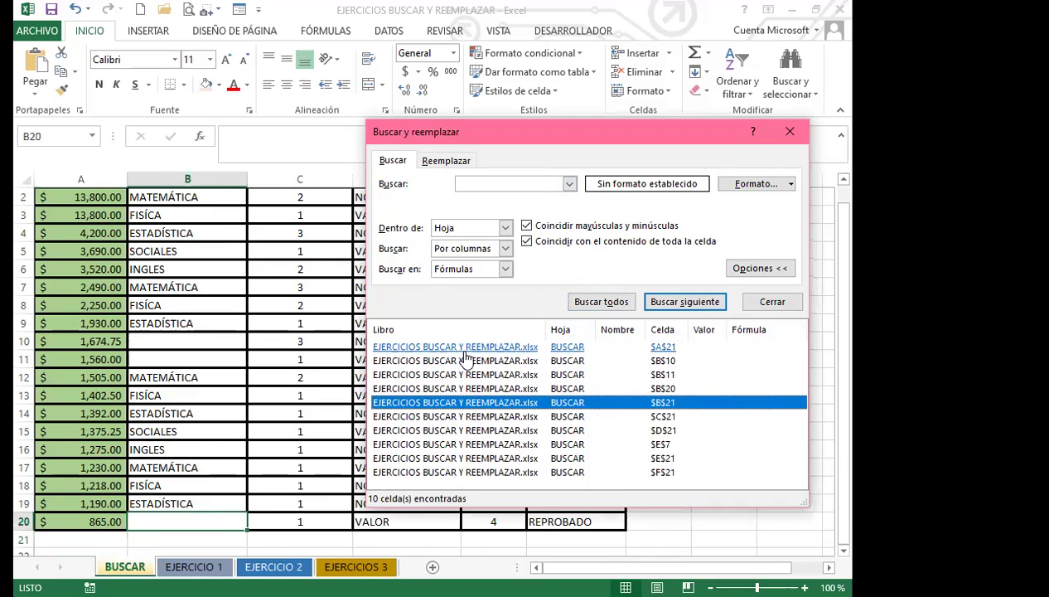
{"action": "key", "text": "Down"}
{"action": "key", "text": "Down"}
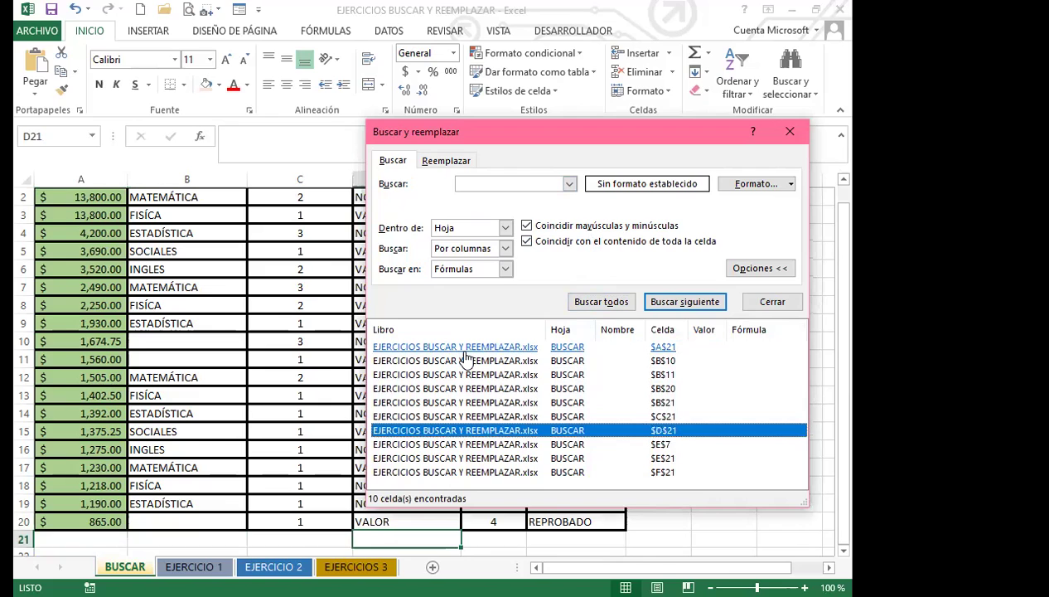
{"action": "key", "text": "Down"}
{"action": "key", "text": "Down"}
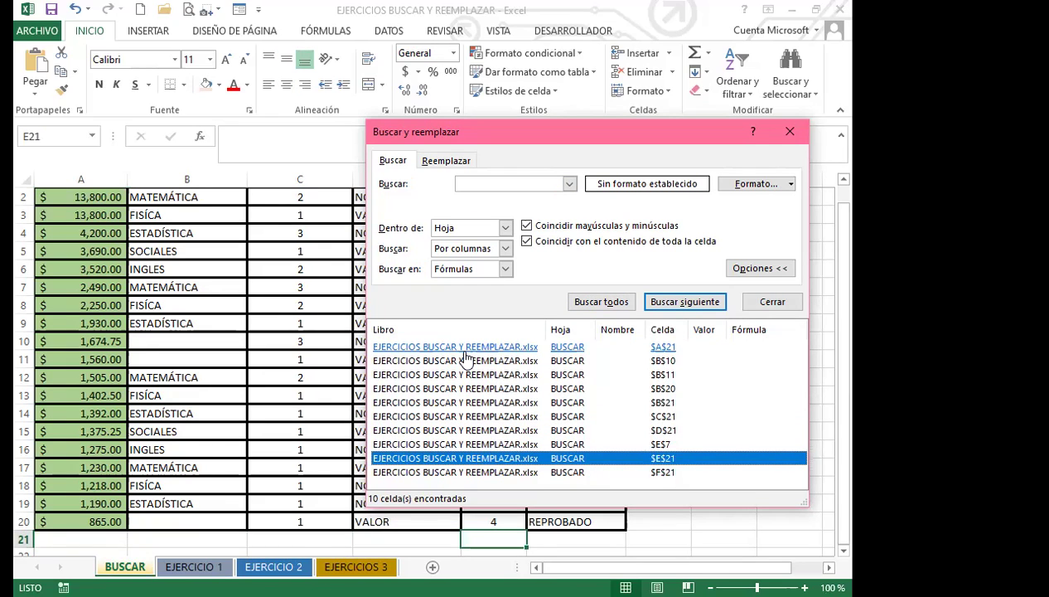
{"action": "key", "text": "Up"}
{"action": "key", "text": "Up"}
{"action": "key", "text": "Up"}
{"action": "key", "text": "Up"}
{"action": "key", "text": "Up"}
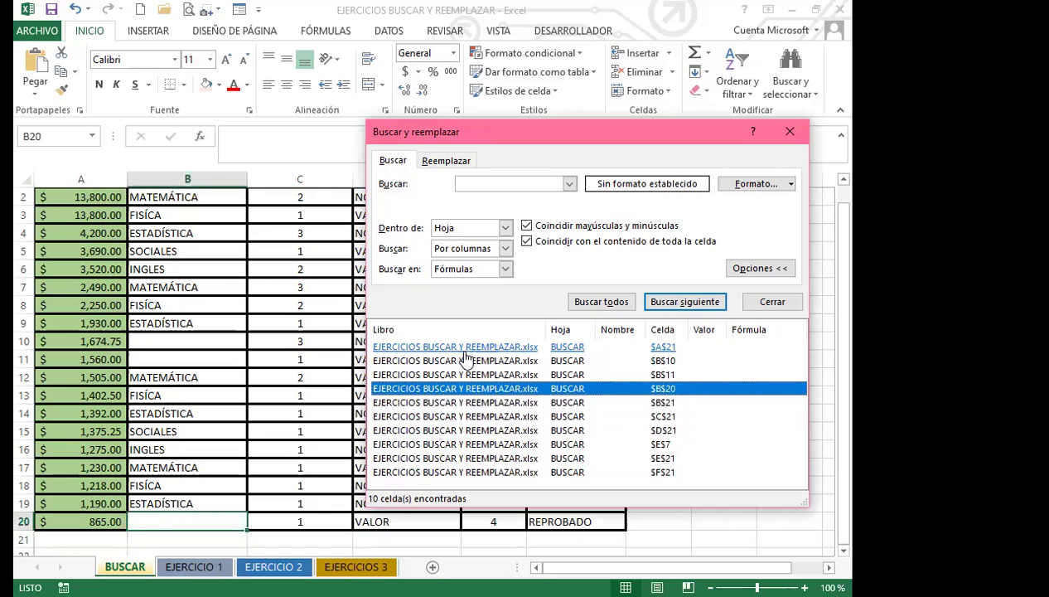
{"action": "key", "text": "Up"}
{"action": "key", "text": "Up"}
{"action": "key", "text": "Up"}
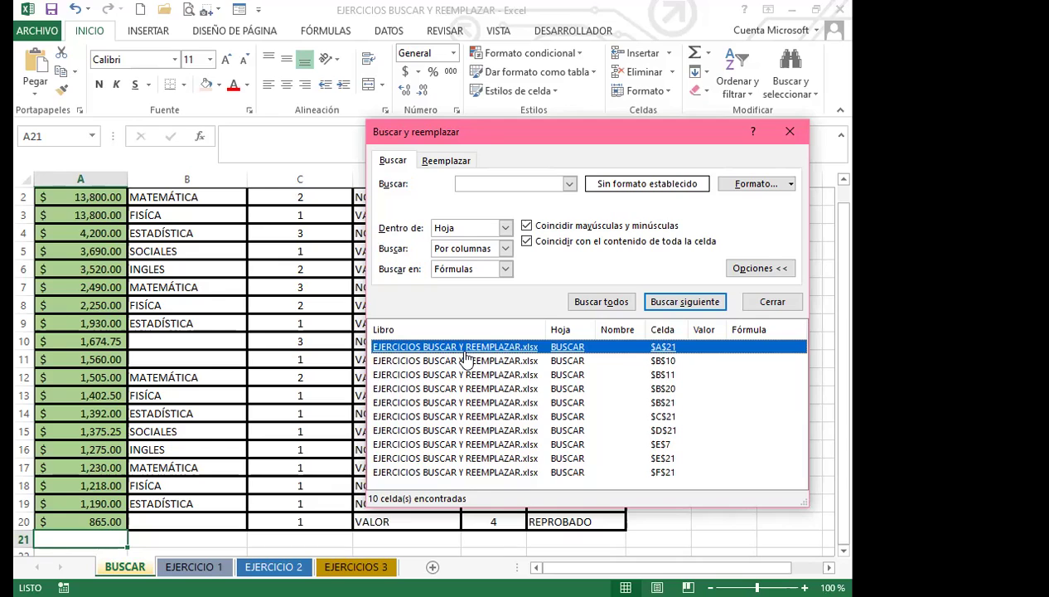
Select all the found empty cells, close the search dialog and check the selection on the sheet.
{"action": "key", "text": "ctrl+a"}
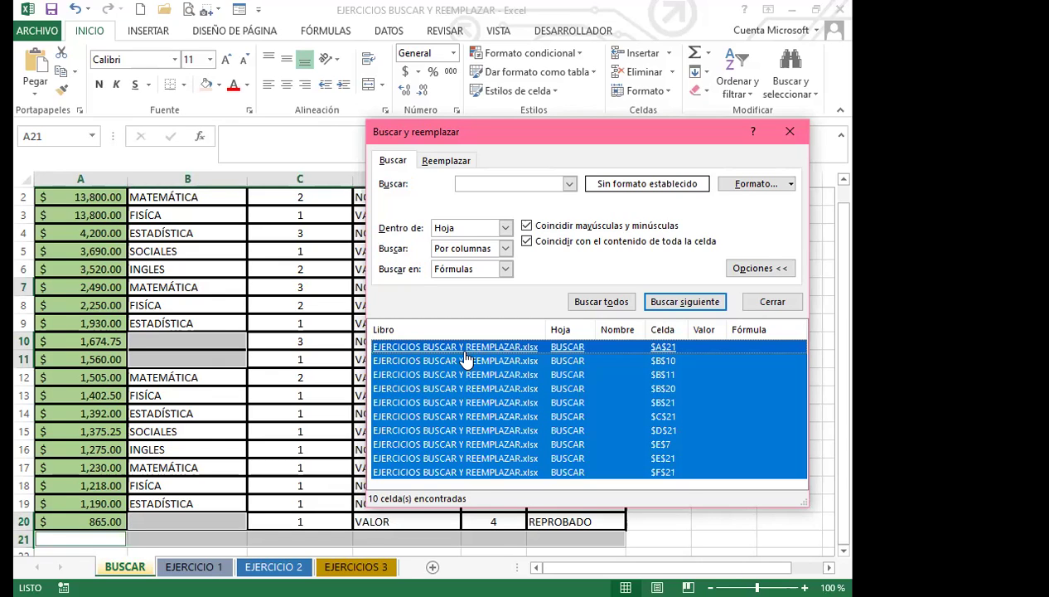
{"action": "left_click", "coordinate": [791, 133]}
{"action": "scroll", "coordinate": [202, 412], "scroll_direction": "down", "scroll_amount": 4}
{"action": "scroll", "coordinate": [278, 412], "scroll_direction": "up", "scroll_amount": 2}
{"action": "scroll", "coordinate": [273, 401], "scroll_direction": "up", "scroll_amount": 3}
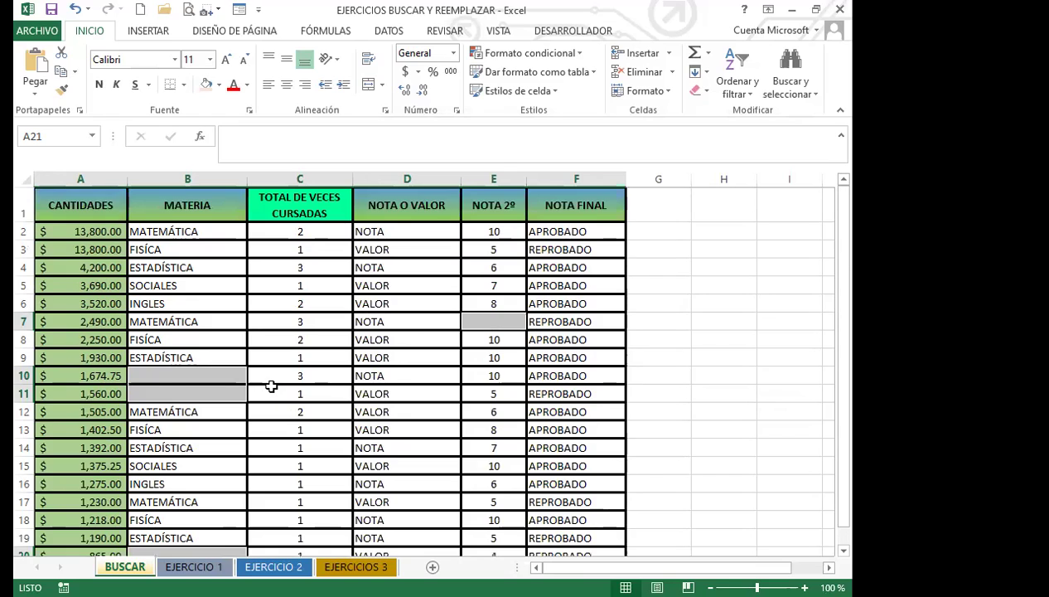
Fill all the selected empty cells at once with the text NO VALOR.
{"action": "scroll", "coordinate": [272, 386], "scroll_direction": "down", "scroll_amount": 2}
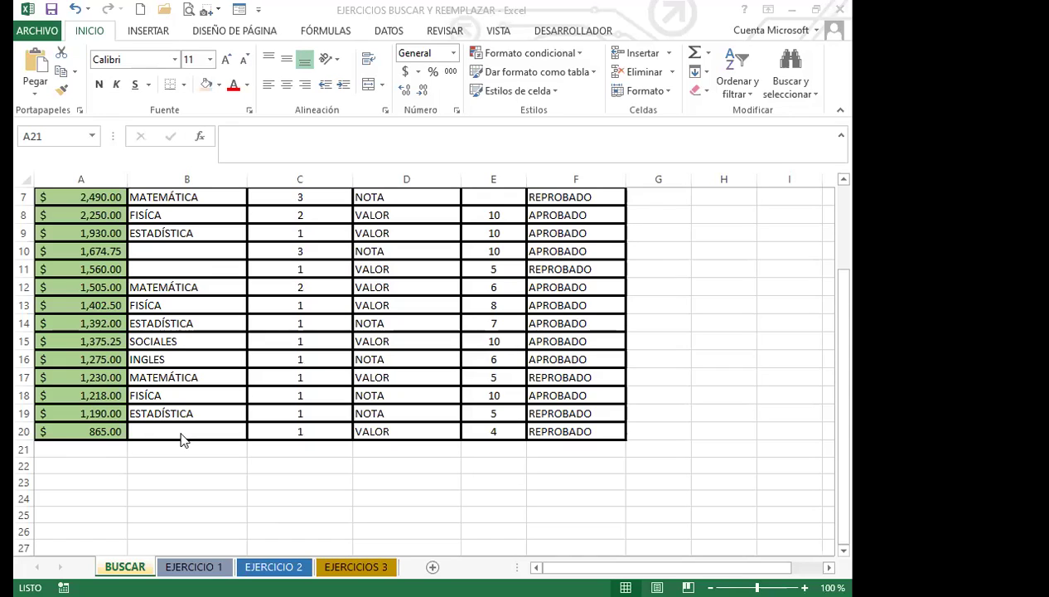
{"action": "key", "text": "Return"}
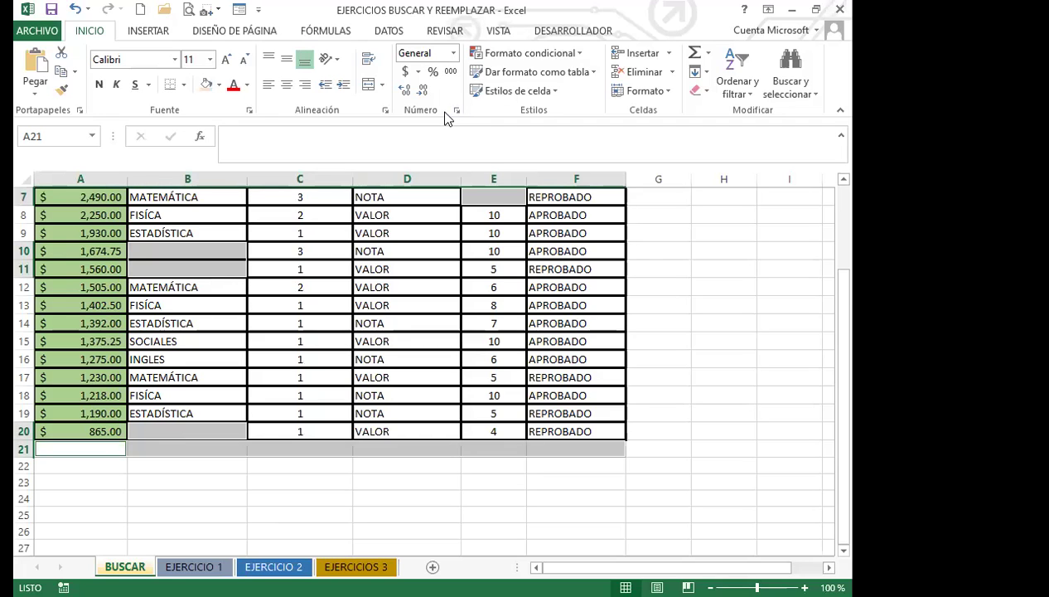
{"action": "type", "text": "NO VALOR"}
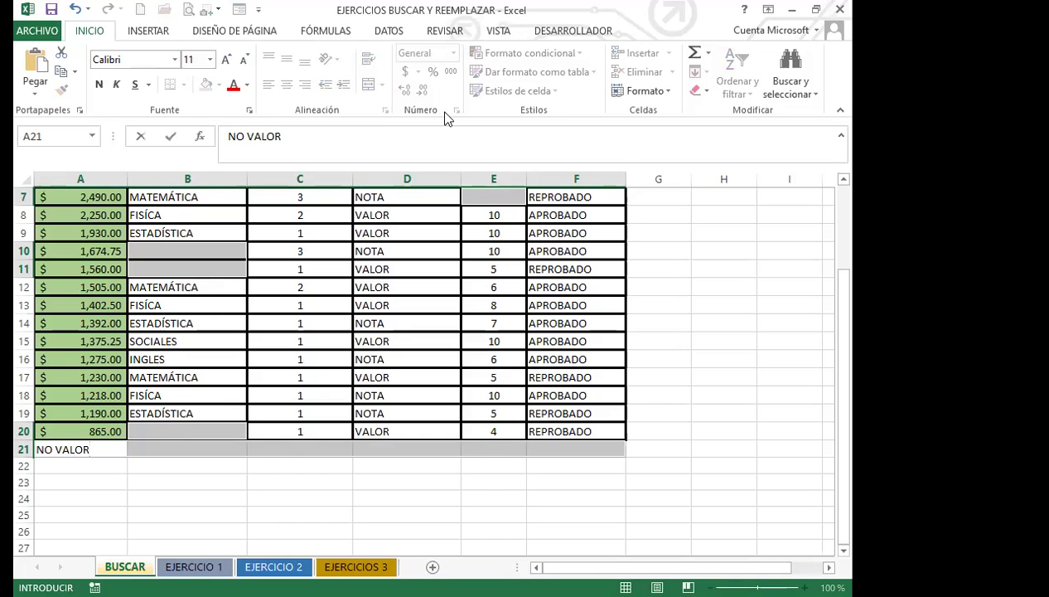
{"action": "key", "text": "ctrl+Return"}
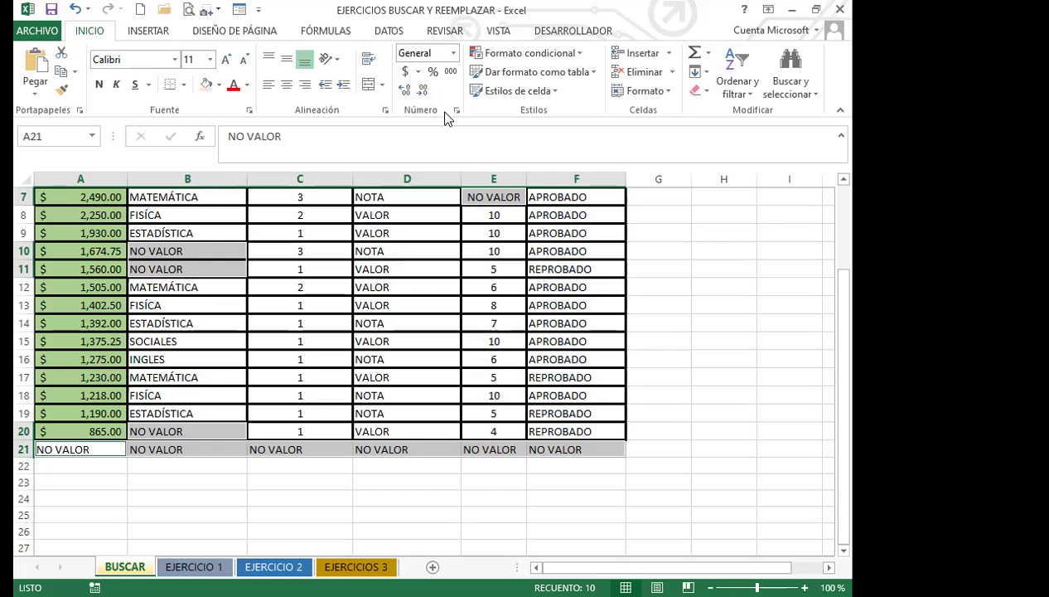
Start a two-colour gradient fill as the replacement format, with light blue as the first colour.
{"action": "key", "text": "ctrl+b"}
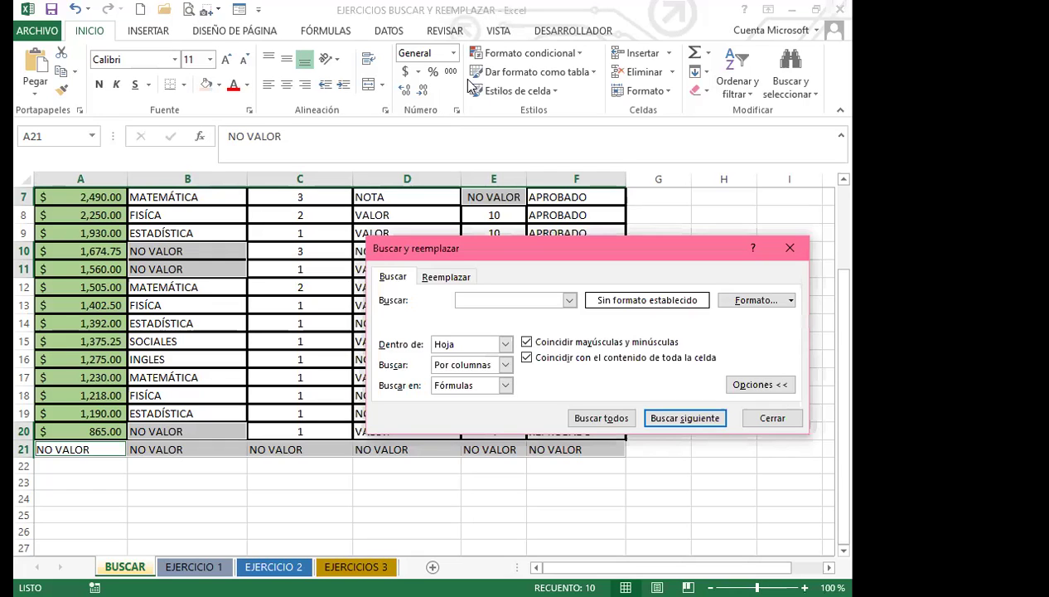
{"action": "left_click", "coordinate": [448, 279]}
{"action": "left_click", "coordinate": [792, 322]}
{"action": "left_click", "coordinate": [792, 322]}
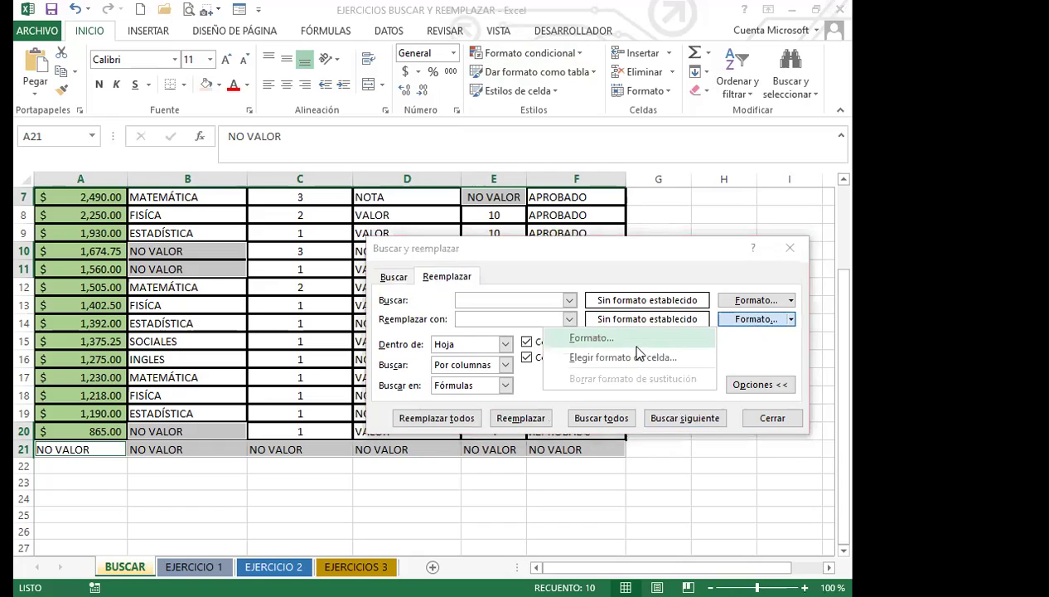
{"action": "left_click", "coordinate": [591, 336]}
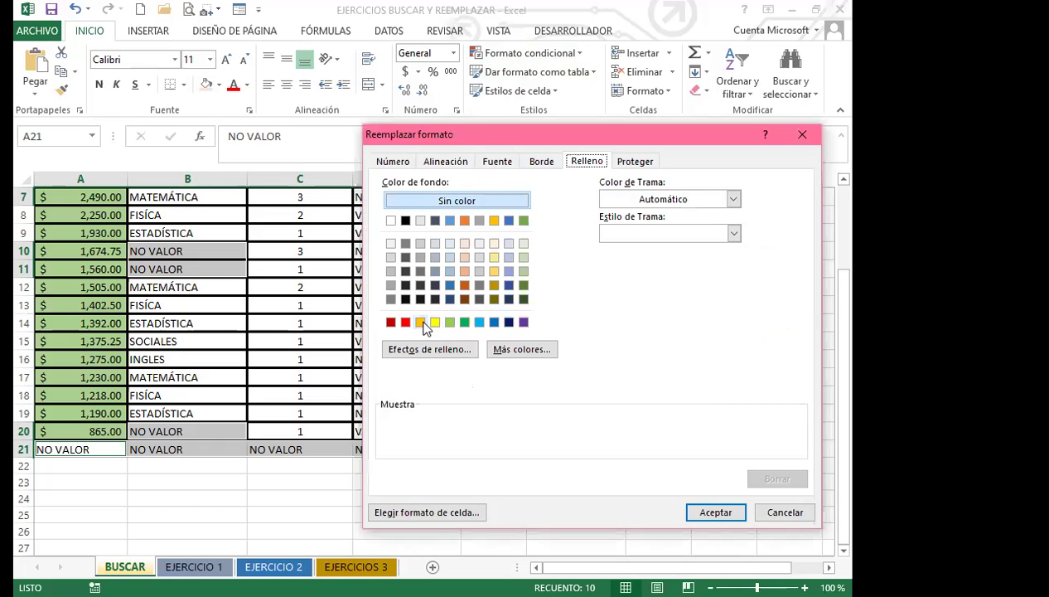
{"action": "left_click", "coordinate": [449, 285]}
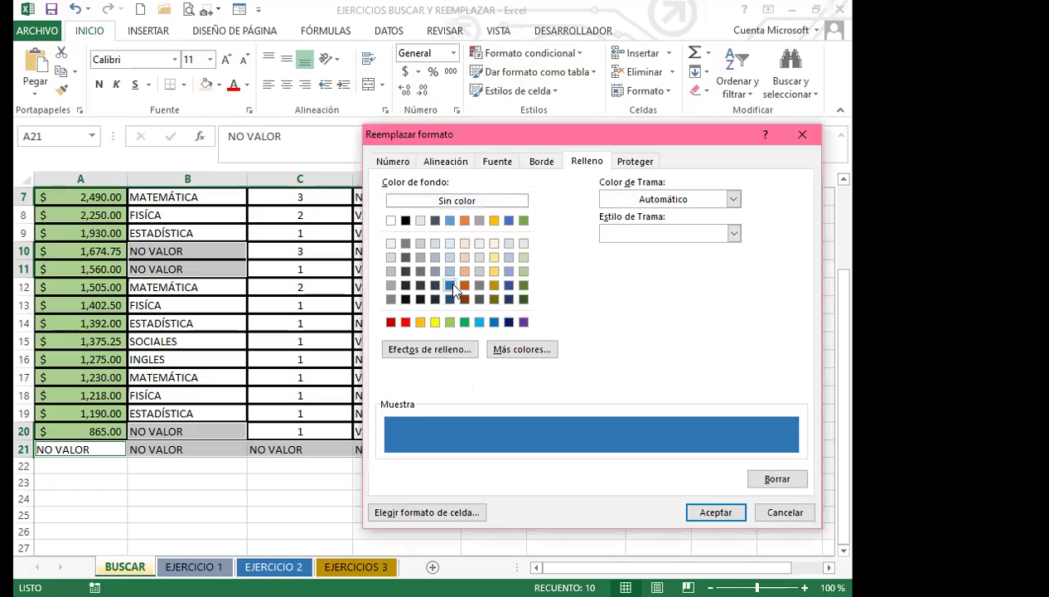
{"action": "left_click", "coordinate": [439, 352]}
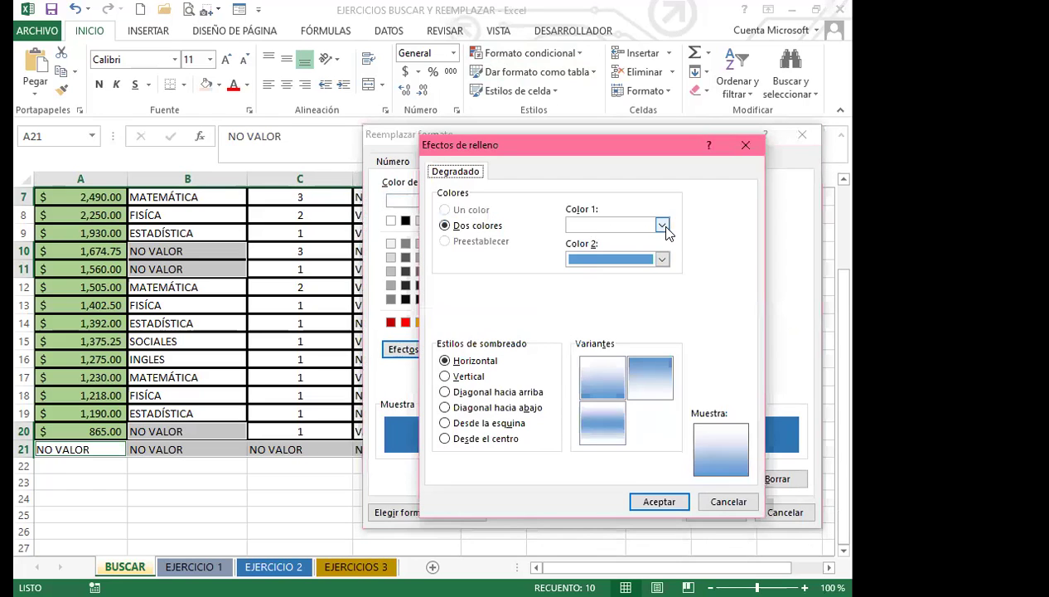
{"action": "left_click", "coordinate": [661, 225]}
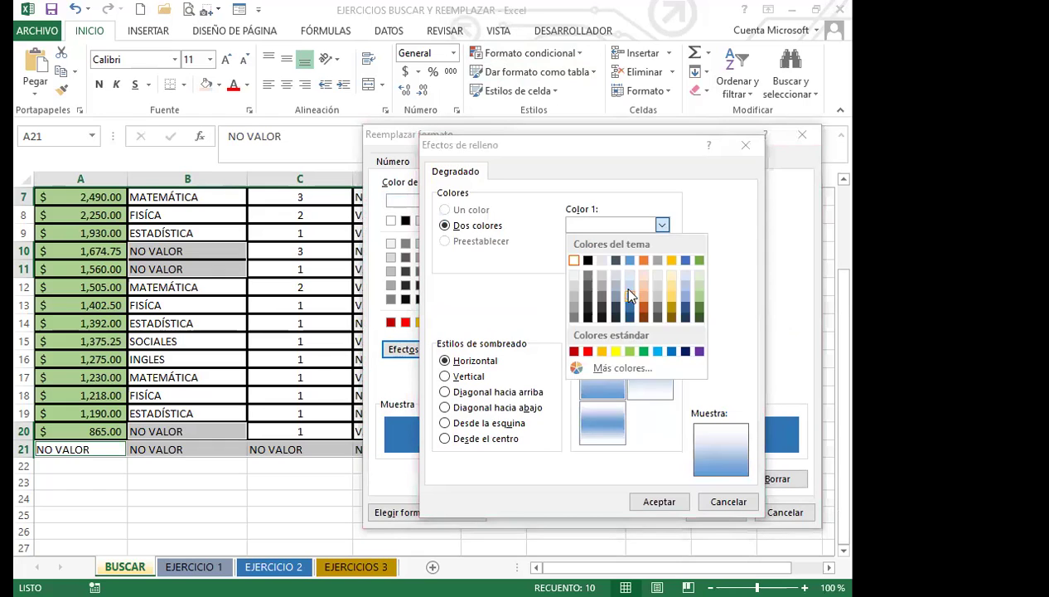
{"action": "left_click", "coordinate": [627, 288]}
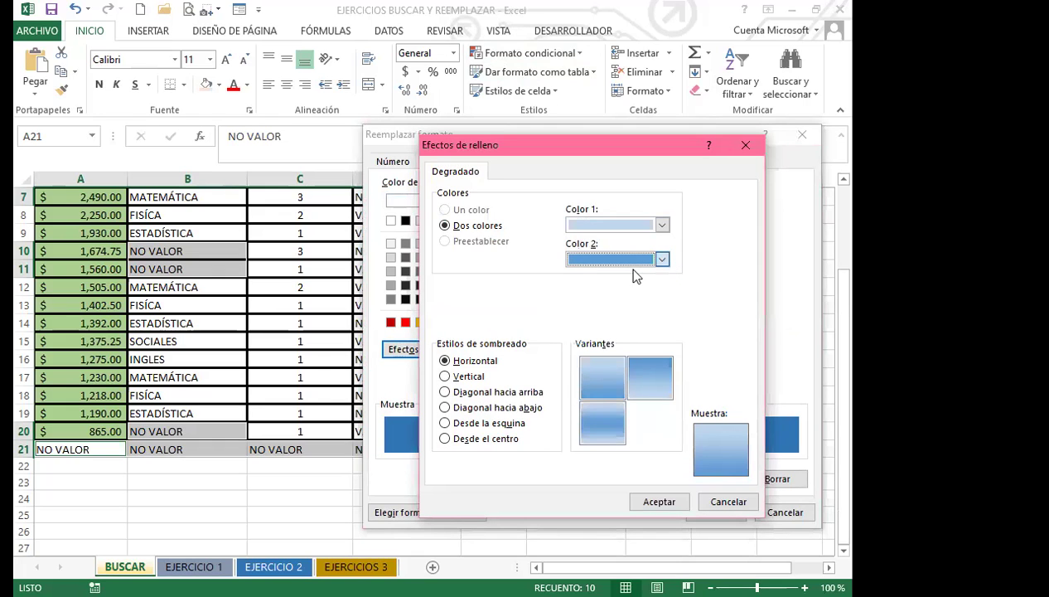
Set the gradient's second colour to light gold, choose the horizontal variant with gold at the top, and accept the replacement format.
{"action": "left_click", "coordinate": [662, 258]}
{"action": "left_click", "coordinate": [638, 342]}
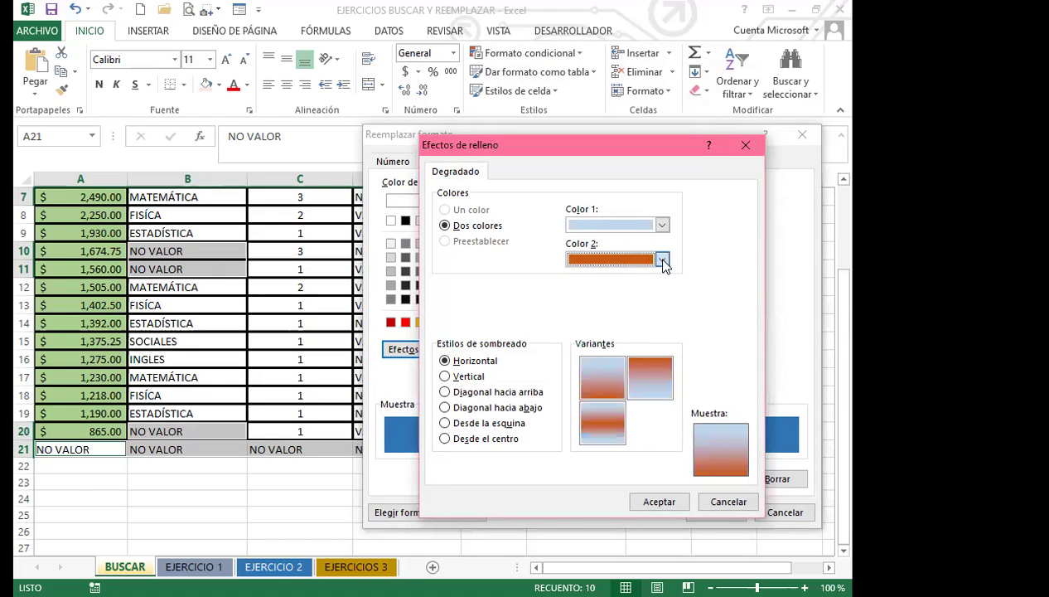
{"action": "left_click", "coordinate": [663, 264]}
{"action": "left_click", "coordinate": [674, 337]}
{"action": "left_click", "coordinate": [650, 398]}
{"action": "left_click", "coordinate": [650, 501]}
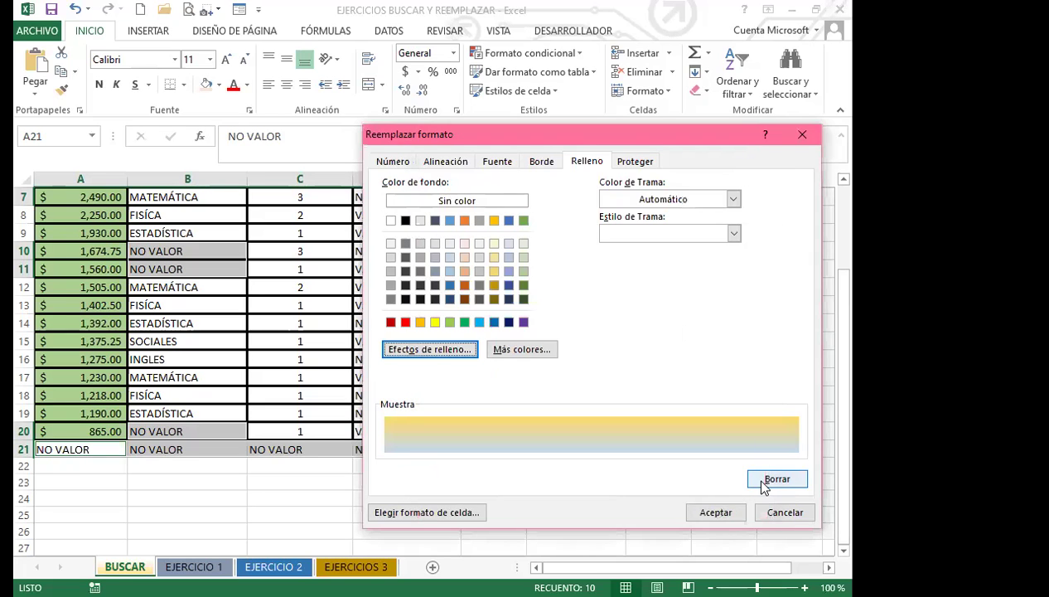
{"action": "left_click", "coordinate": [716, 513]}
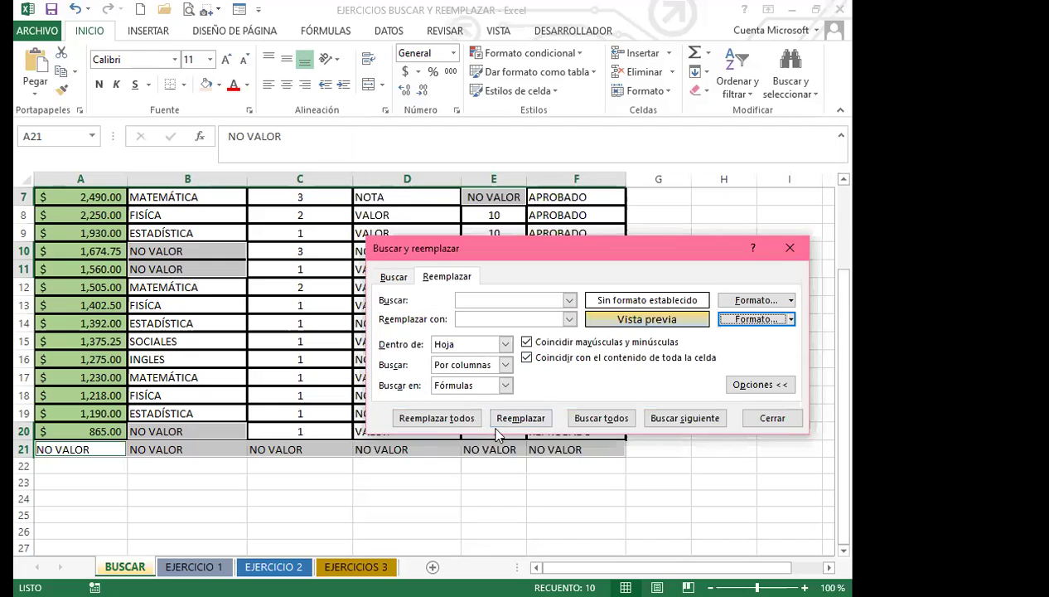
Try to replace all with the gradient format while both search and replacement texts are empty, and close the dialog.
{"action": "left_click", "coordinate": [437, 419]}
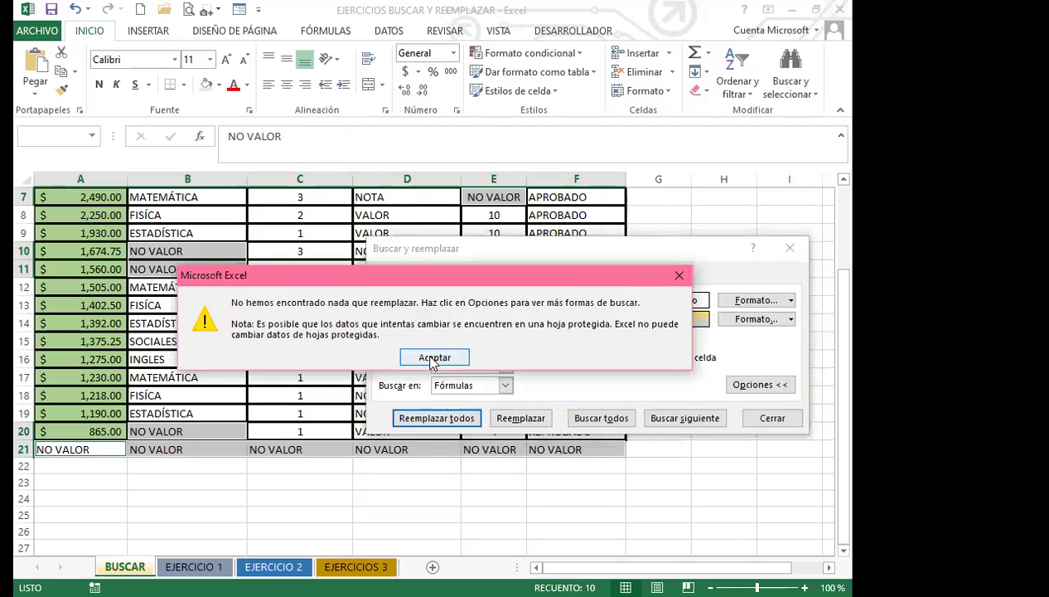
{"action": "left_click", "coordinate": [433, 360]}
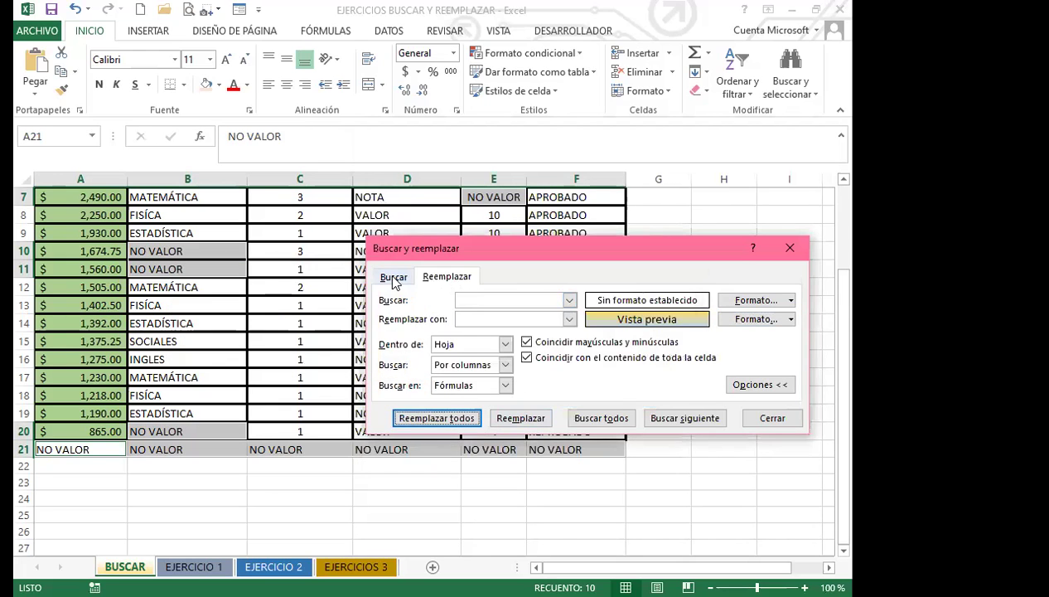
{"action": "left_click", "coordinate": [394, 279]}
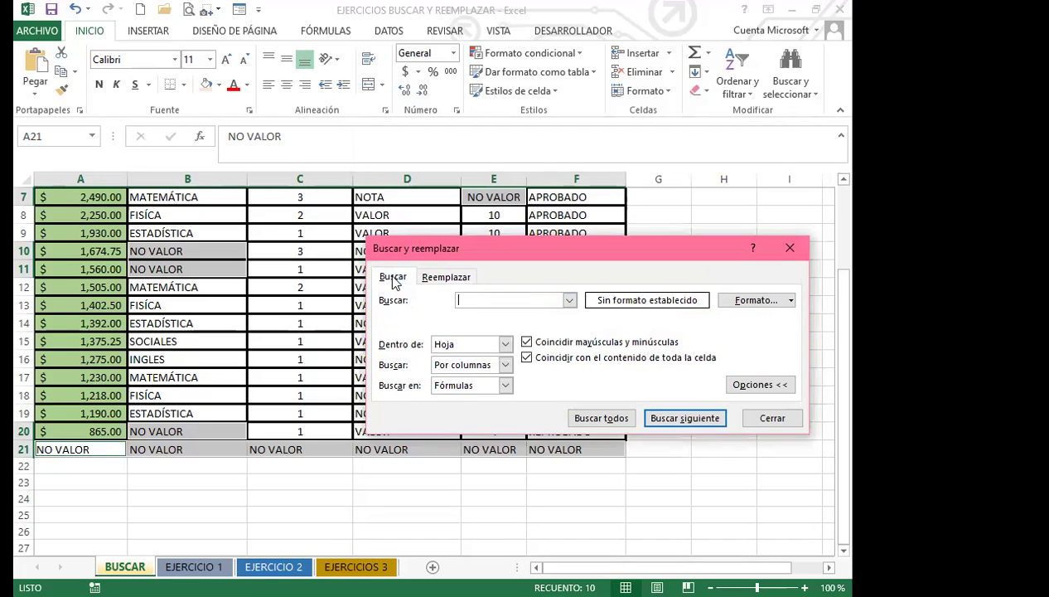
{"action": "left_click", "coordinate": [452, 279]}
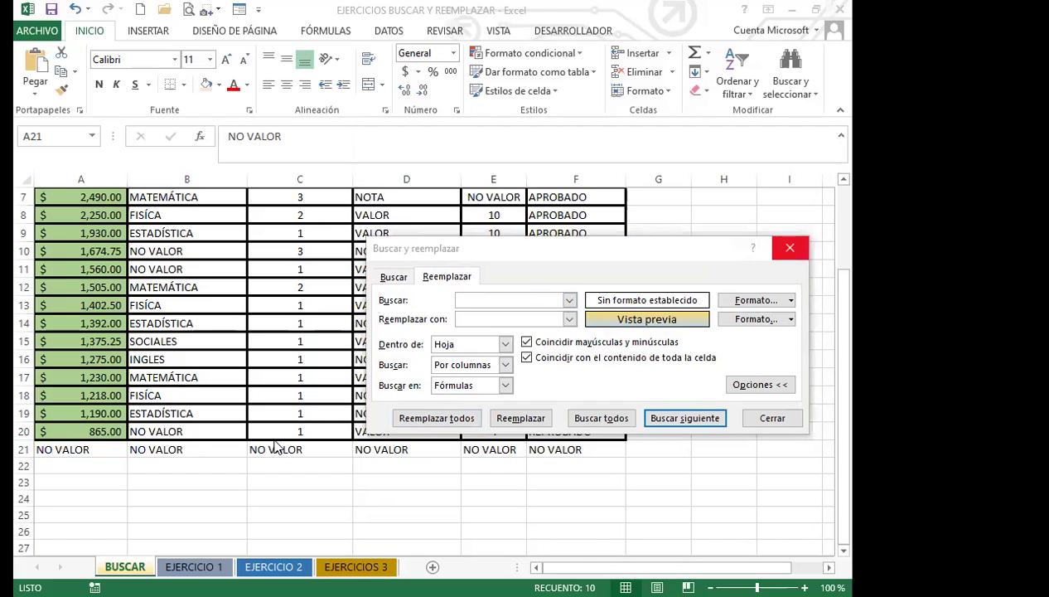
{"action": "left_click", "coordinate": [790, 249]}
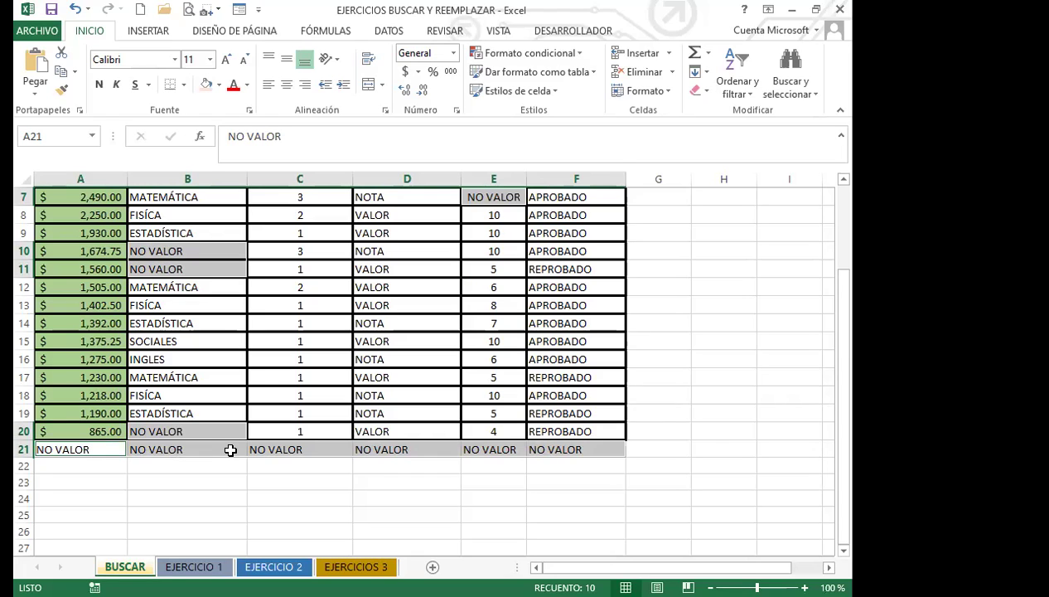
{"action": "key", "text": "ctrl+b"}
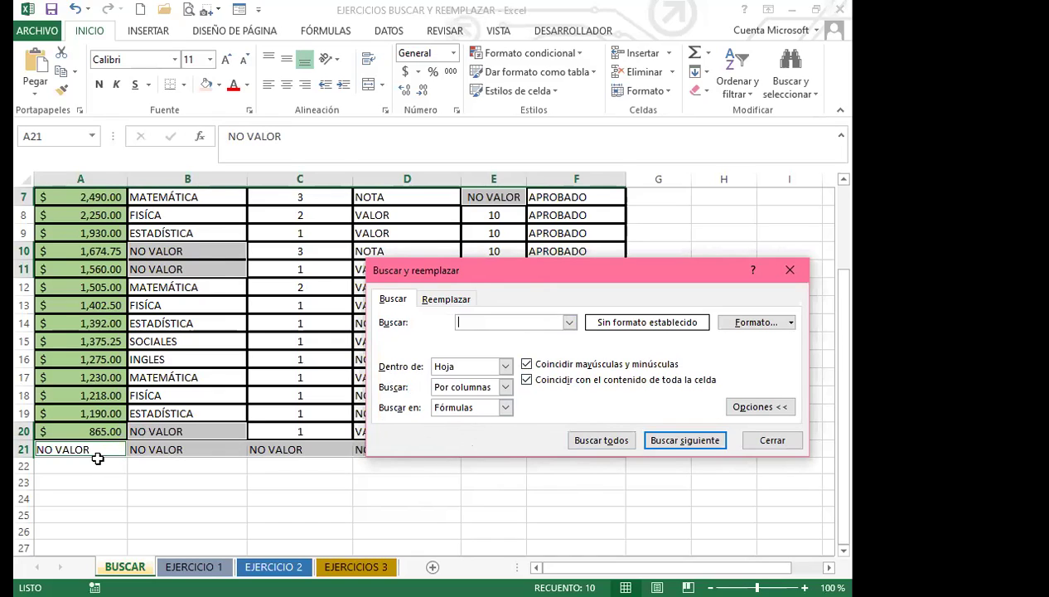
{"action": "left_click", "coordinate": [444, 298]}
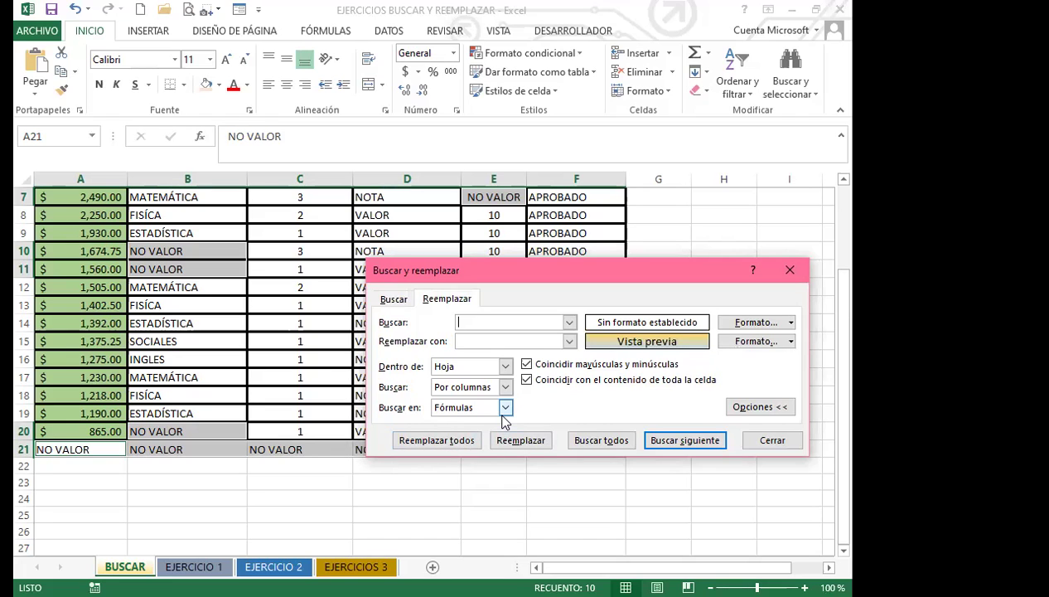
{"action": "left_click", "coordinate": [790, 271]}
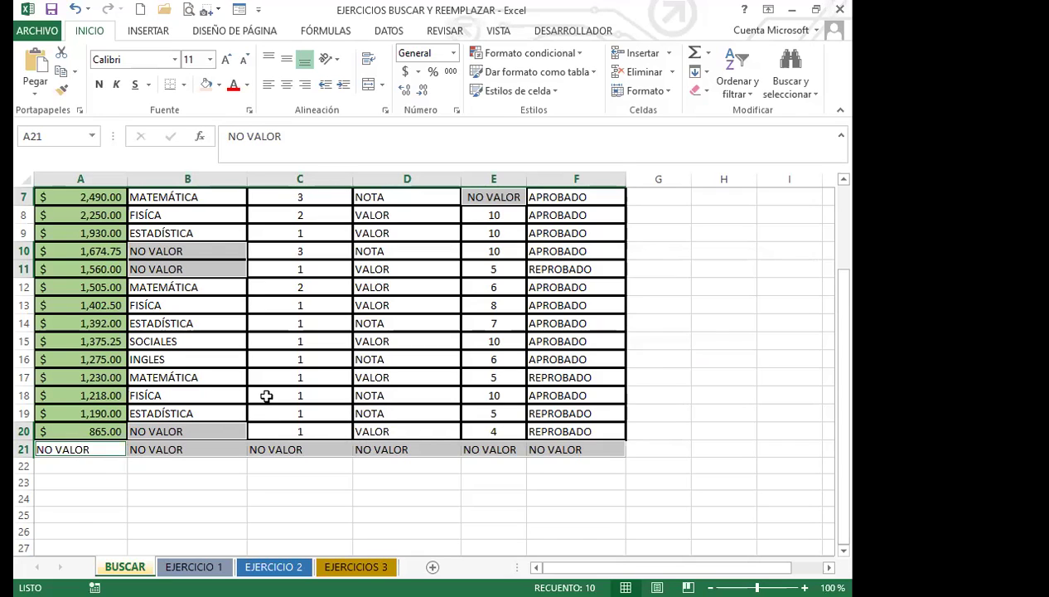
Search the BUSCAR sheet for all cells containing NO VALOR and select every match in the results.
{"action": "key", "text": "ctrl+b"}
{"action": "left_click_drag", "start_coordinate": [582, 285], "coordinate": [571, 194]}
{"action": "left_click", "coordinate": [437, 219]}
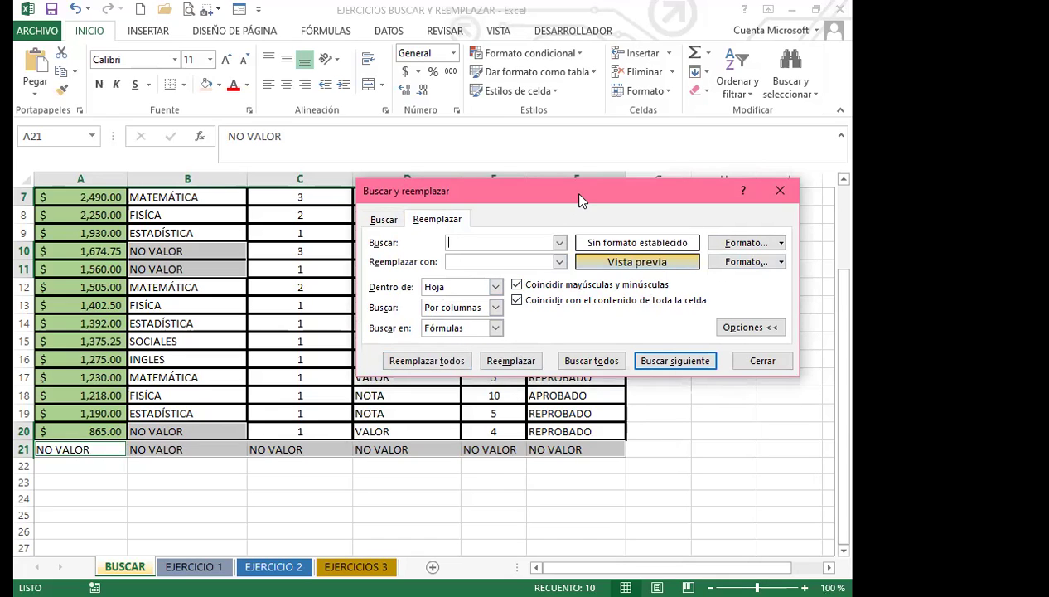
{"action": "left_click_drag", "start_coordinate": [582, 199], "coordinate": [586, 153]}
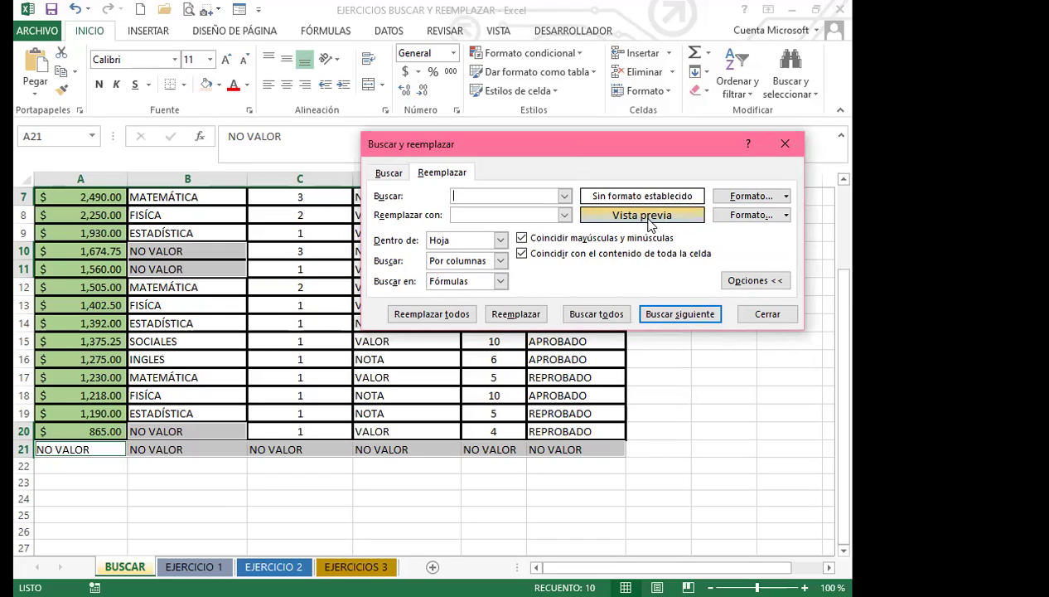
{"action": "type", "text": "NO B"}
{"action": "key", "text": "BackSpace"}
{"action": "key", "text": "BackSpace"}
{"action": "key", "text": "BackSpace"}
{"action": "key", "text": "BackSpace"}
{"action": "left_click", "coordinate": [389, 172]}
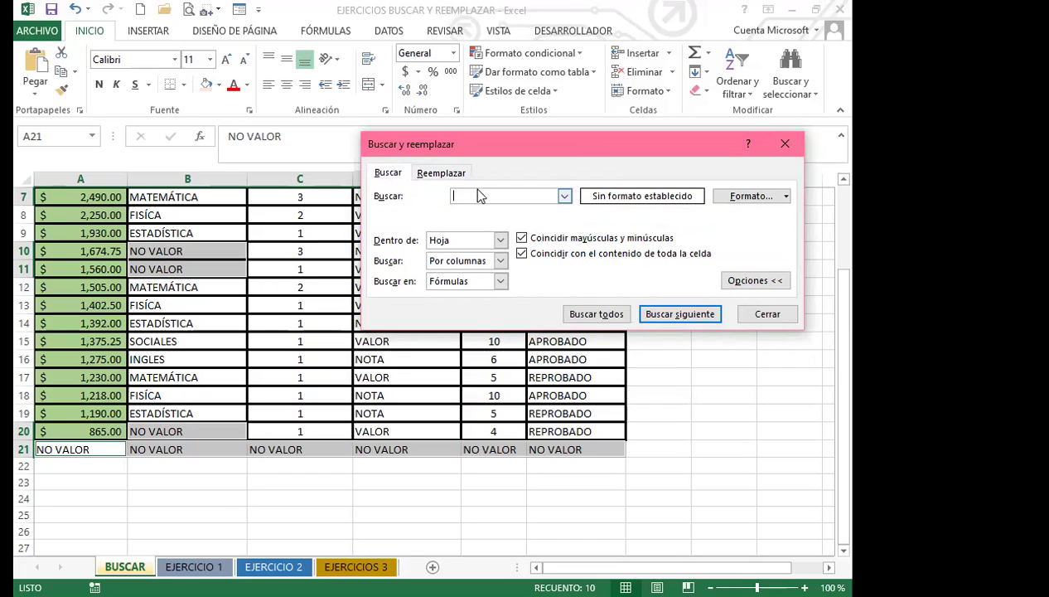
{"action": "type", "text": "NO VALOR"}
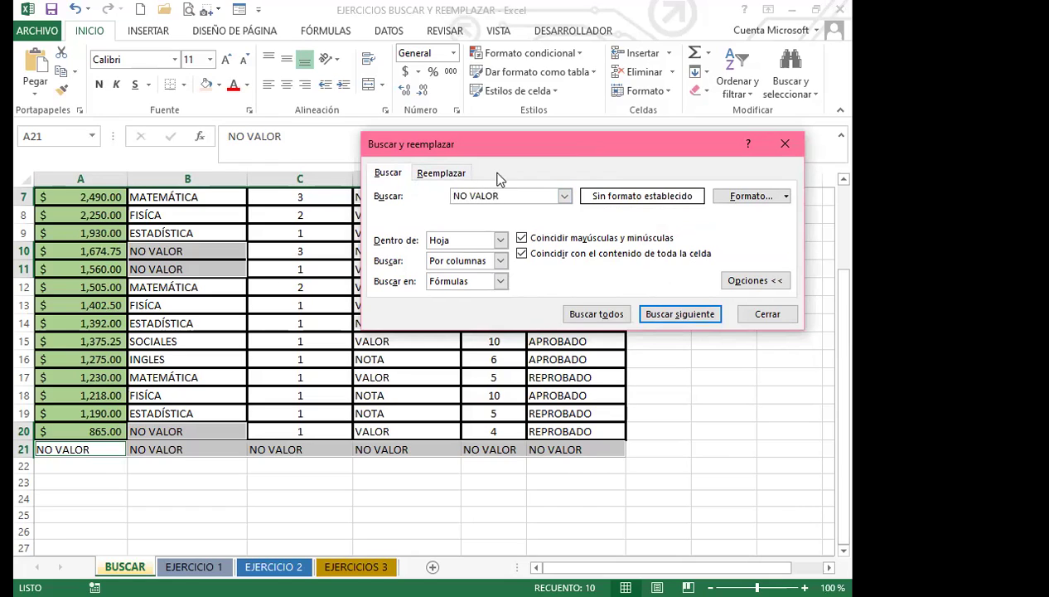
{"action": "left_click", "coordinate": [610, 315]}
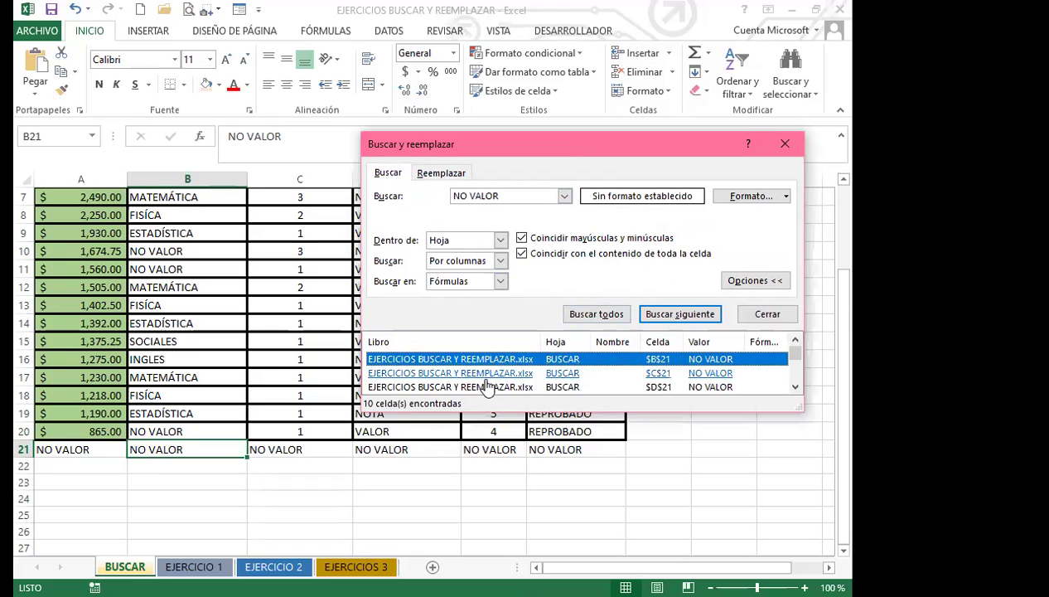
{"action": "key", "text": "ctrl+a"}
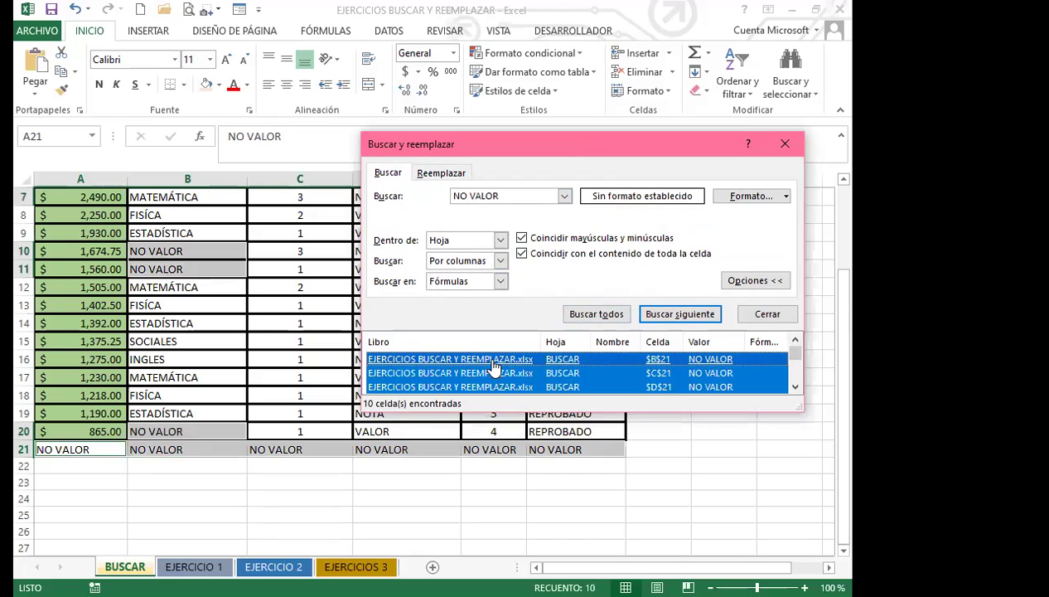
Apply the gold-to-blue gradient replacement format to all NO VALOR cells and close the dialog.
{"action": "left_click", "coordinate": [454, 172]}
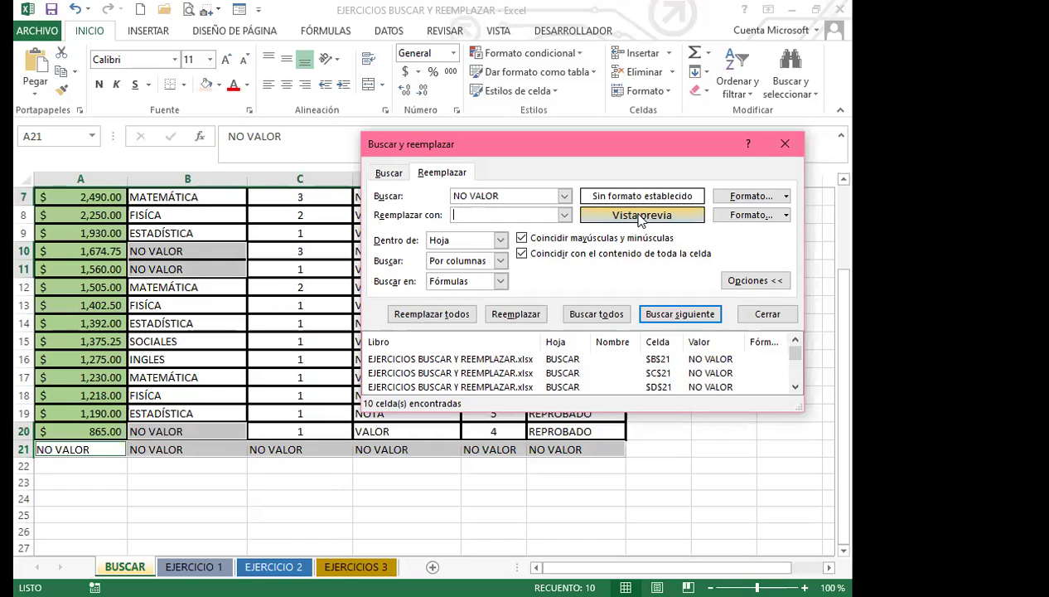
{"action": "left_click", "coordinate": [433, 318]}
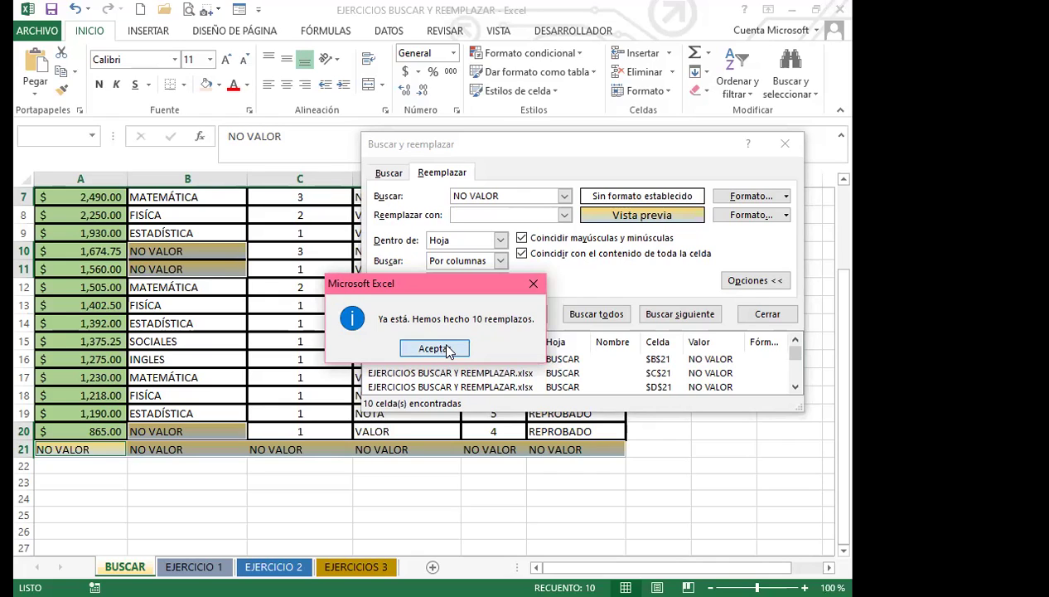
{"action": "left_click", "coordinate": [435, 348]}
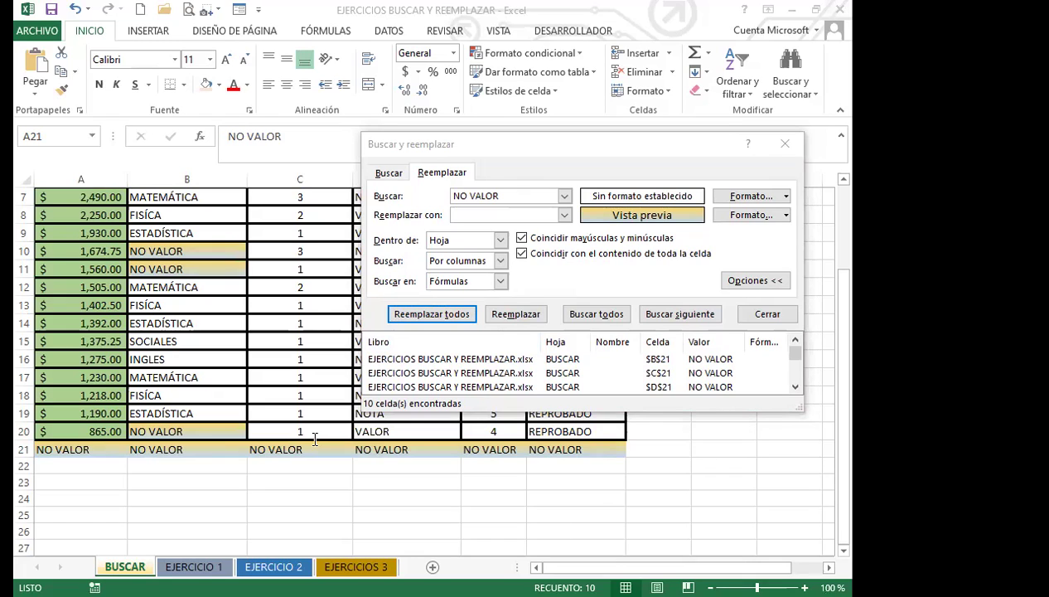
{"action": "left_click", "coordinate": [542, 154]}
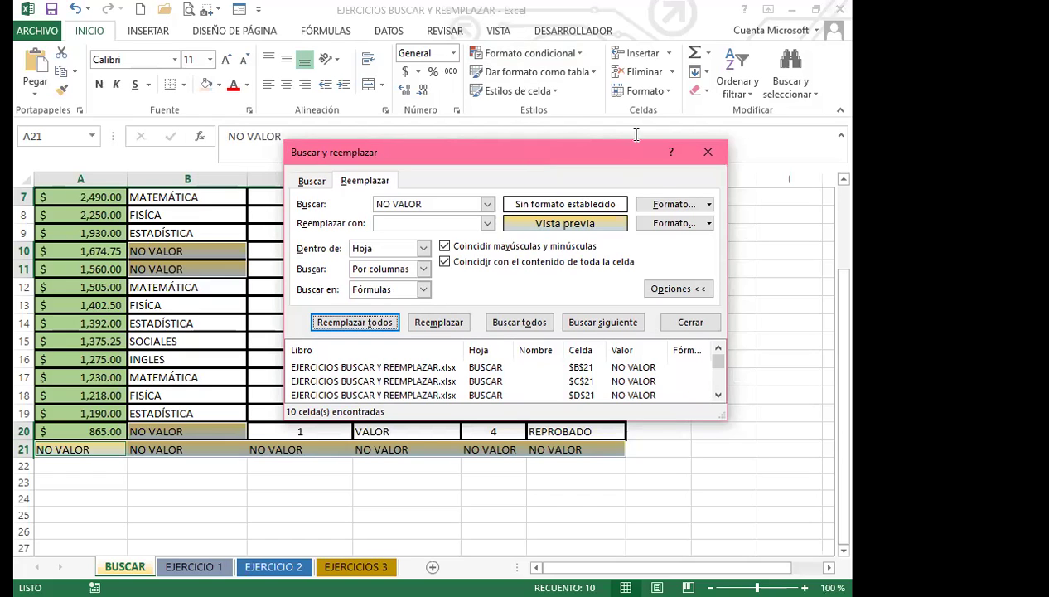
{"action": "left_click", "coordinate": [709, 154]}
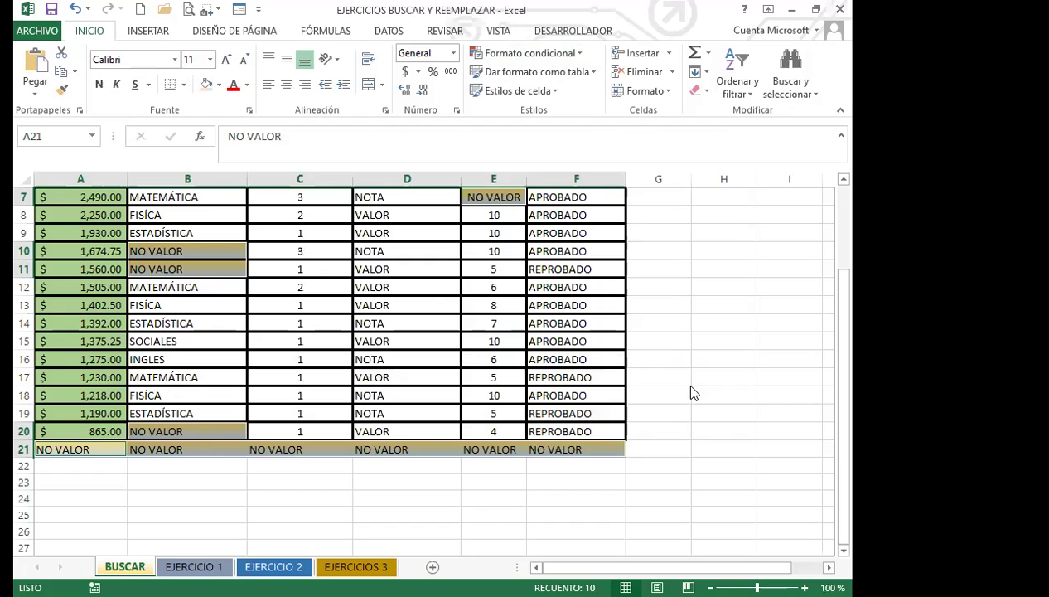
From the EJERCICIO 1 sheet, search the whole workbook for all cells containing NOT.
{"action": "left_click", "coordinate": [194, 566]}
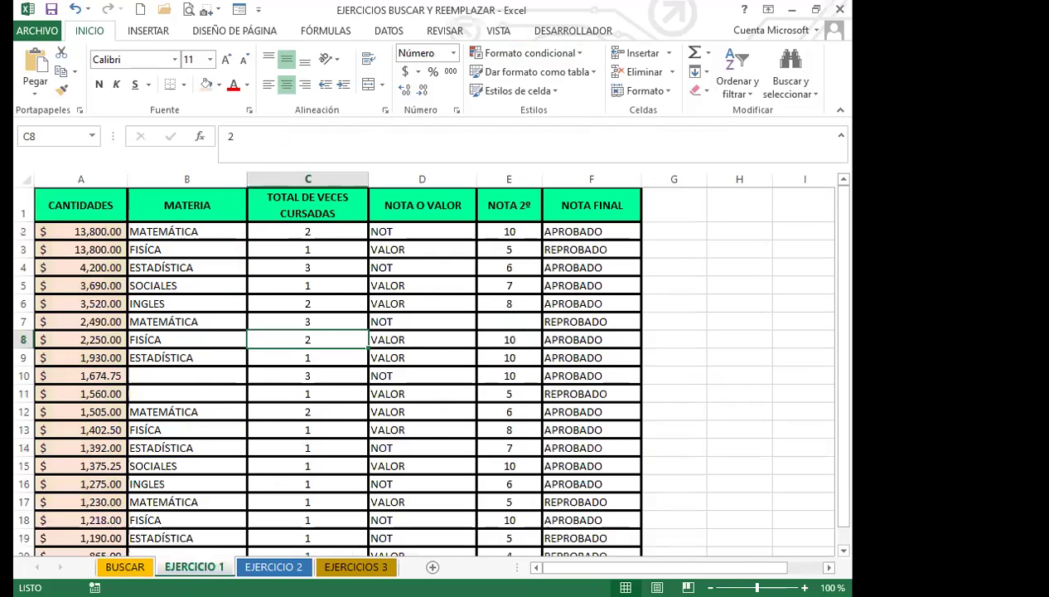
{"action": "left_click", "coordinate": [726, 359]}
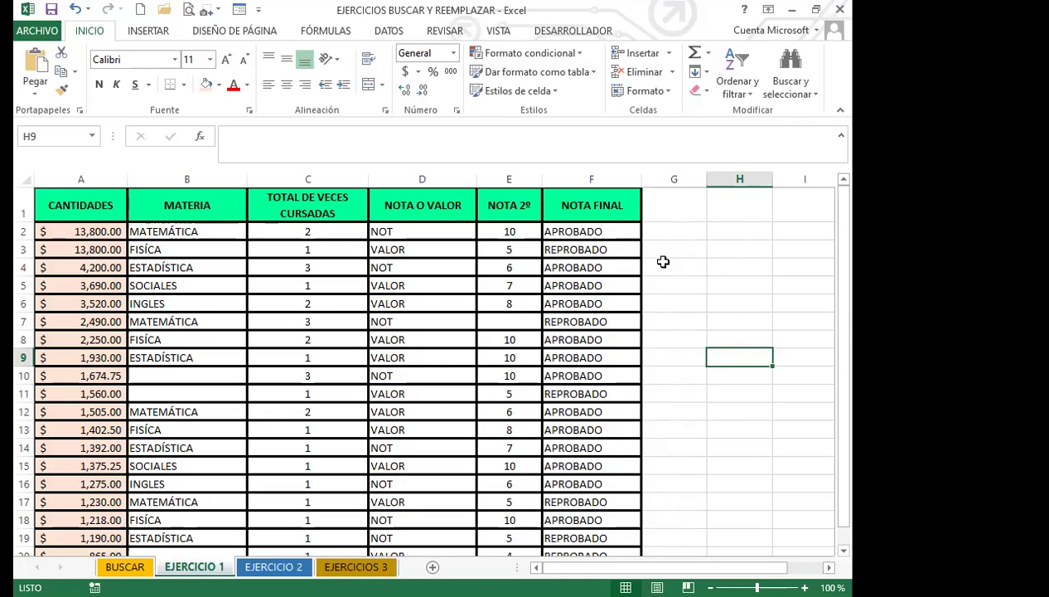
{"action": "key", "text": "ctrl+b"}
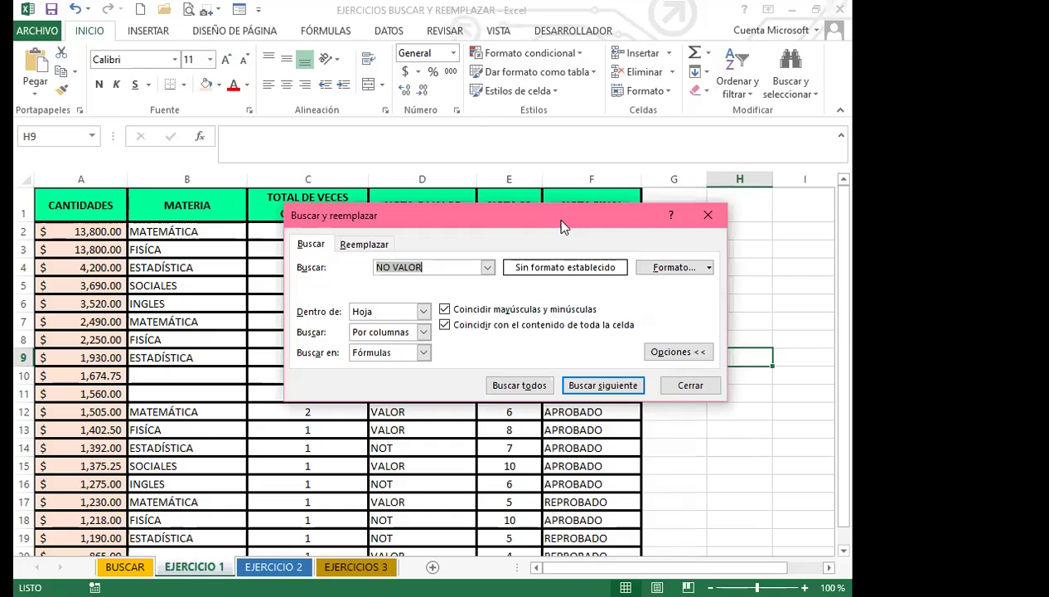
{"action": "left_click_drag", "start_coordinate": [572, 226], "coordinate": [746, 239]}
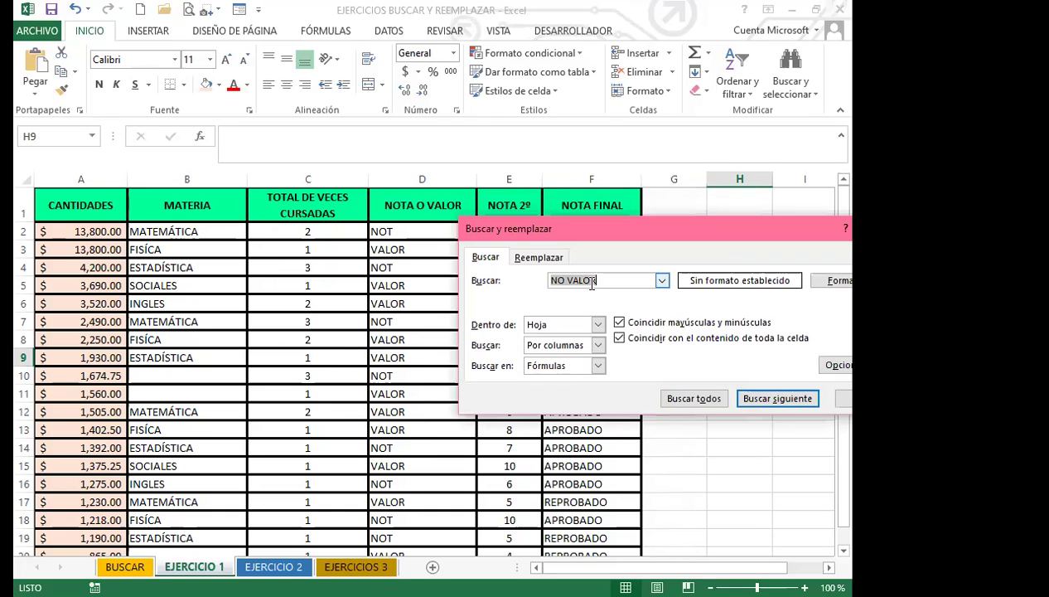
{"action": "type", "text": "NOT"}
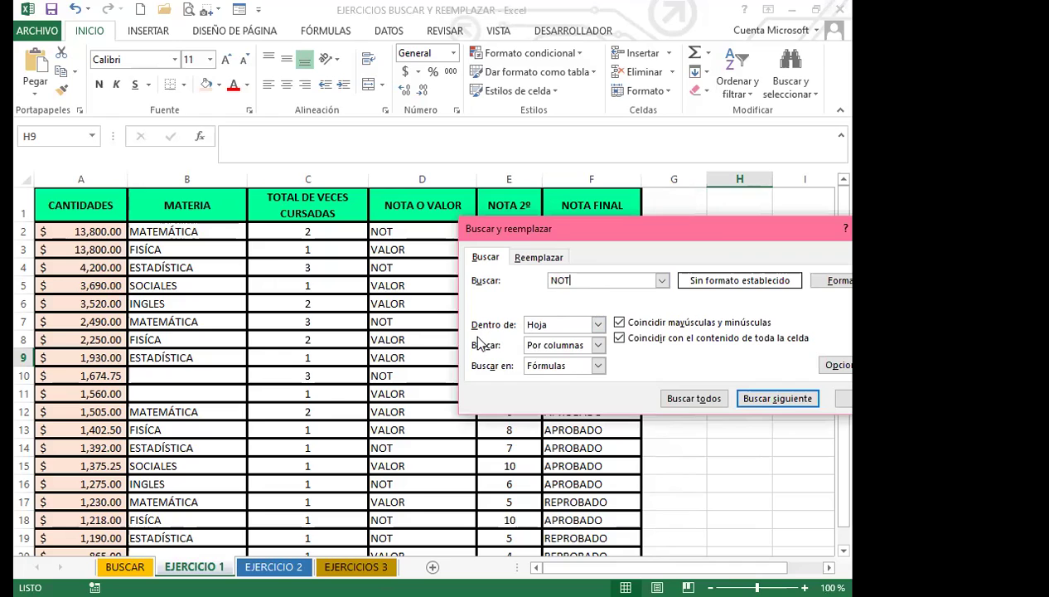
{"action": "left_click", "coordinate": [598, 324]}
{"action": "left_click", "coordinate": [560, 351]}
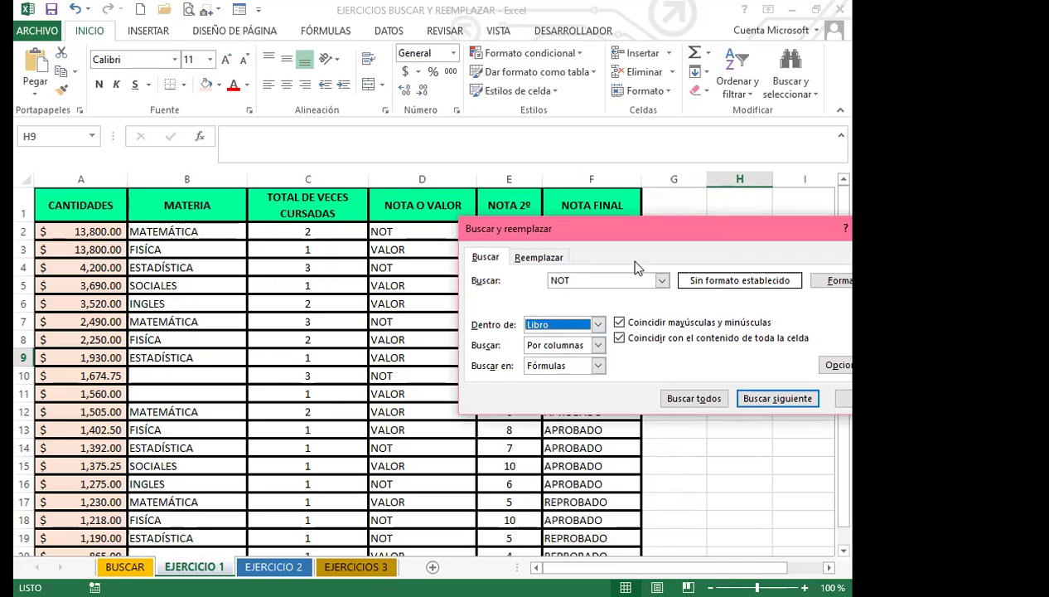
{"action": "left_click_drag", "start_coordinate": [653, 235], "coordinate": [605, 193]}
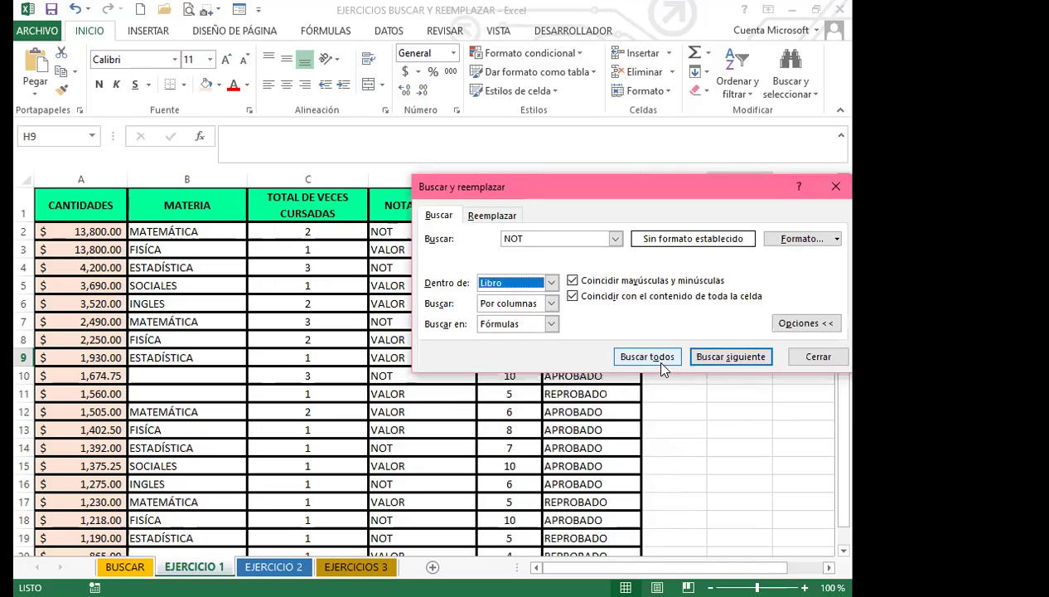
{"action": "left_click", "coordinate": [651, 358]}
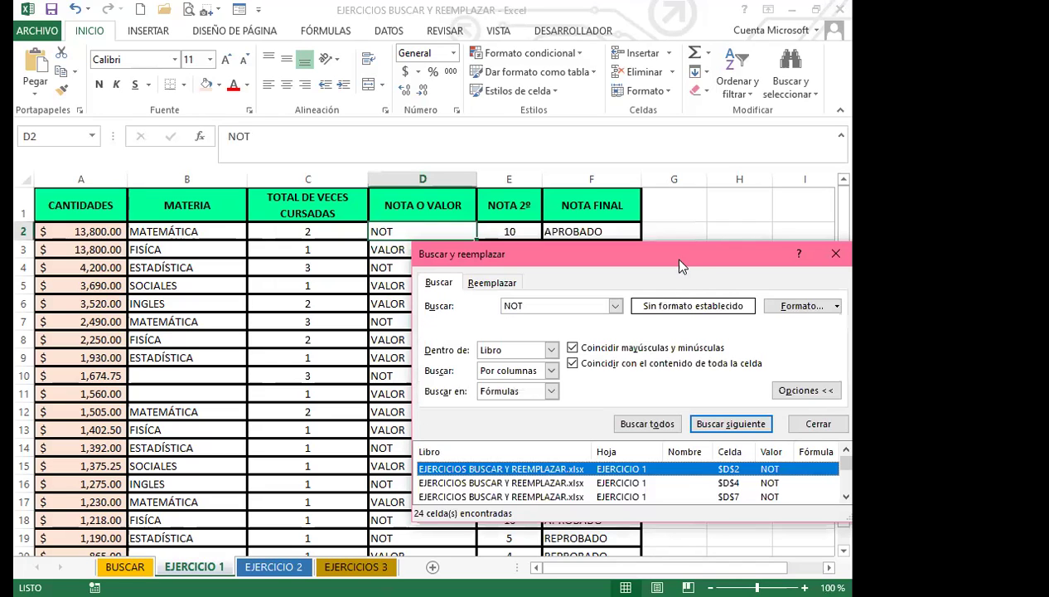
Enlarge the search dialog and review the NOT matches listed for each sheet of the workbook.
{"action": "left_click_drag", "start_coordinate": [554, 254], "coordinate": [431, 129]}
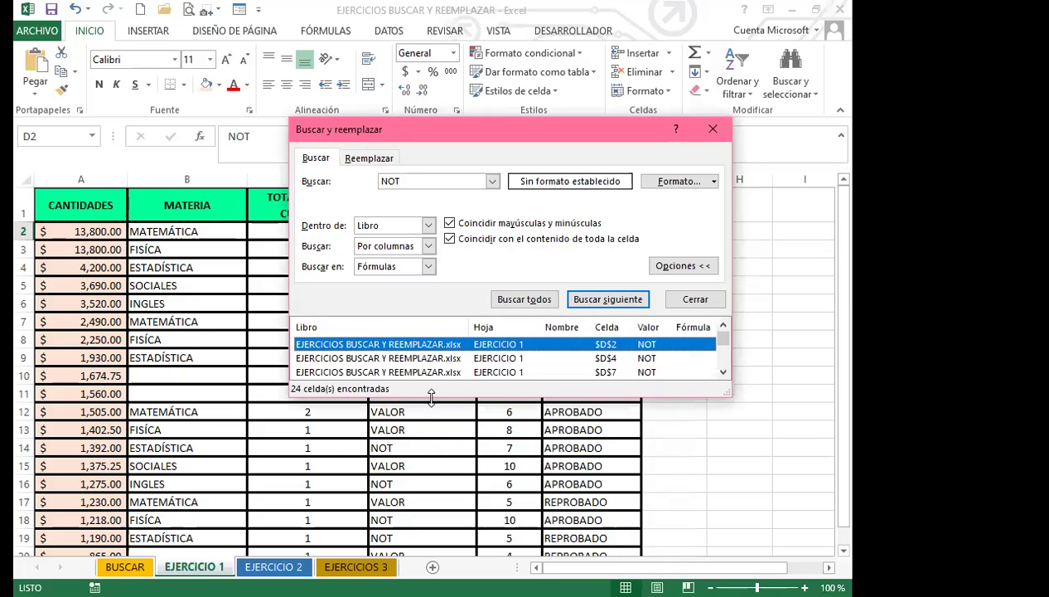
{"action": "left_click_drag", "start_coordinate": [431, 398], "coordinate": [431, 524]}
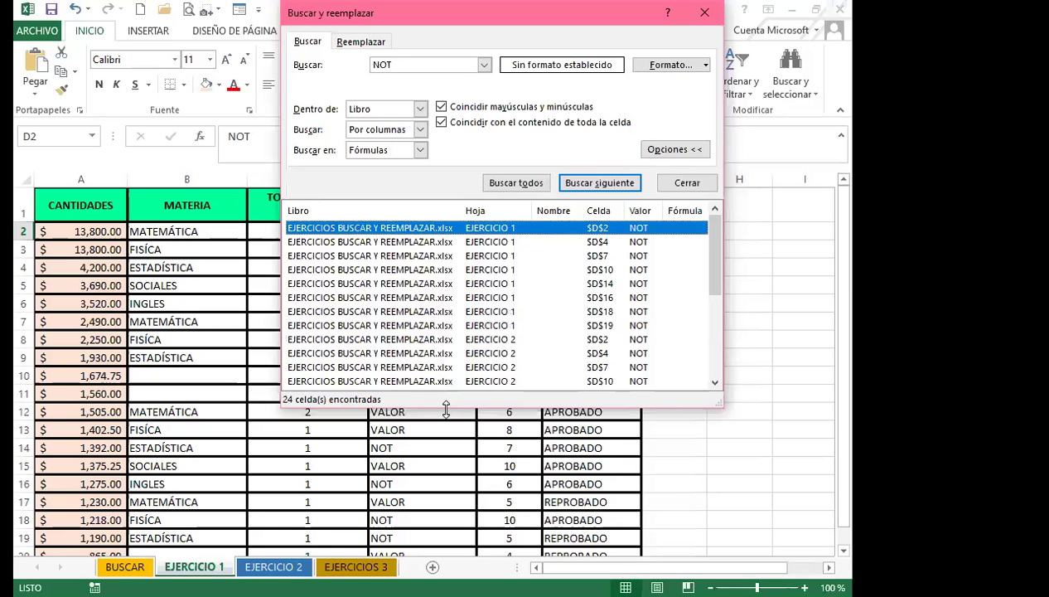
{"action": "left_click_drag", "start_coordinate": [446, 409], "coordinate": [446, 527]}
{"action": "scroll", "coordinate": [402, 382], "scroll_direction": "down", "scroll_amount": 2}
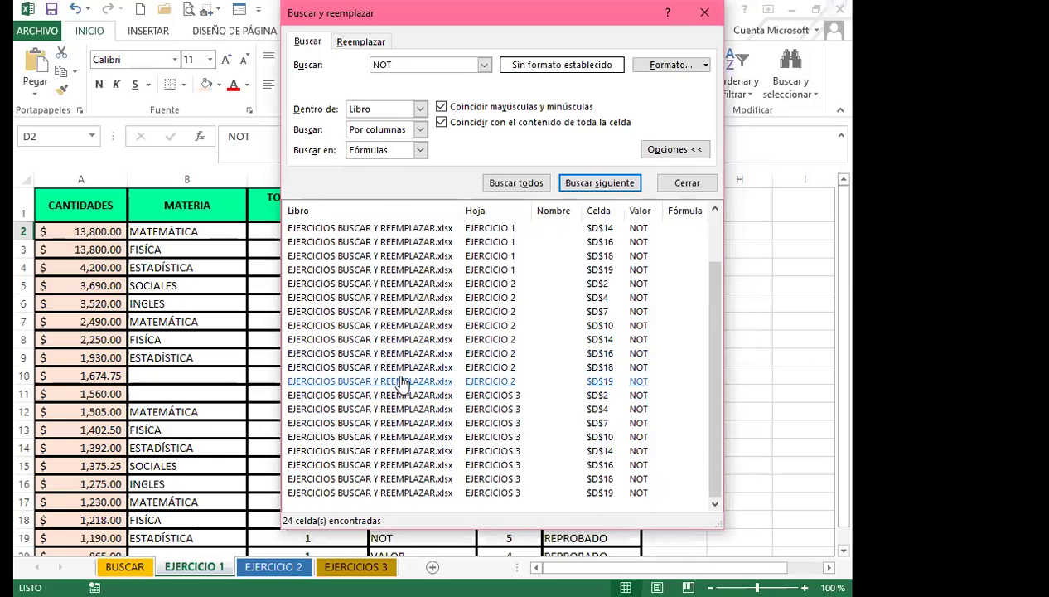
{"action": "scroll", "coordinate": [410, 390], "scroll_direction": "up", "scroll_amount": 2}
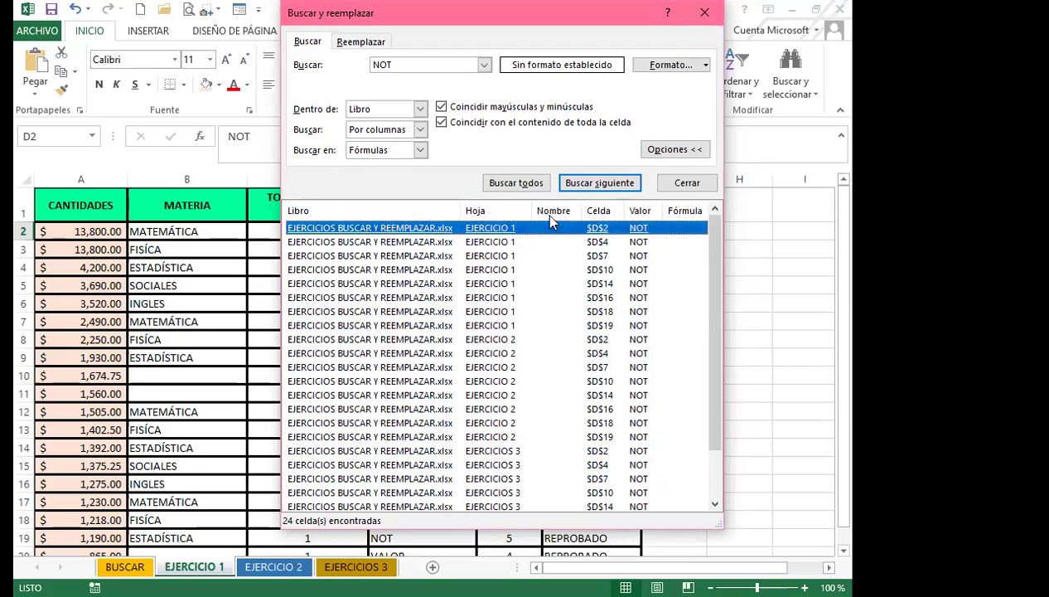
{"action": "left_click_drag", "start_coordinate": [708, 321], "coordinate": [718, 285]}
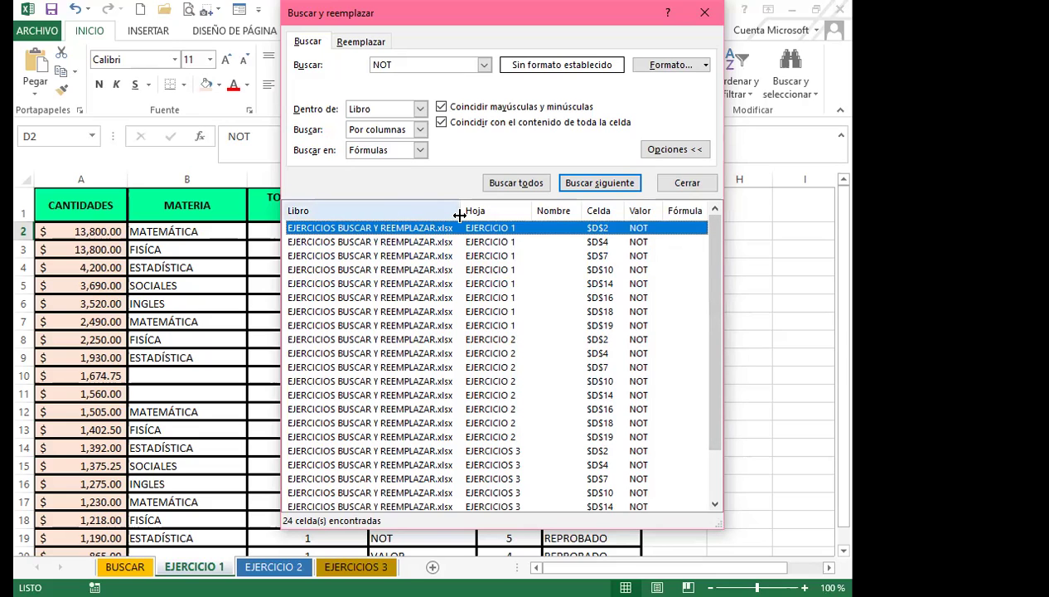
Clear the replacement format from the replace settings for NOT.
{"action": "left_click", "coordinate": [360, 41]}
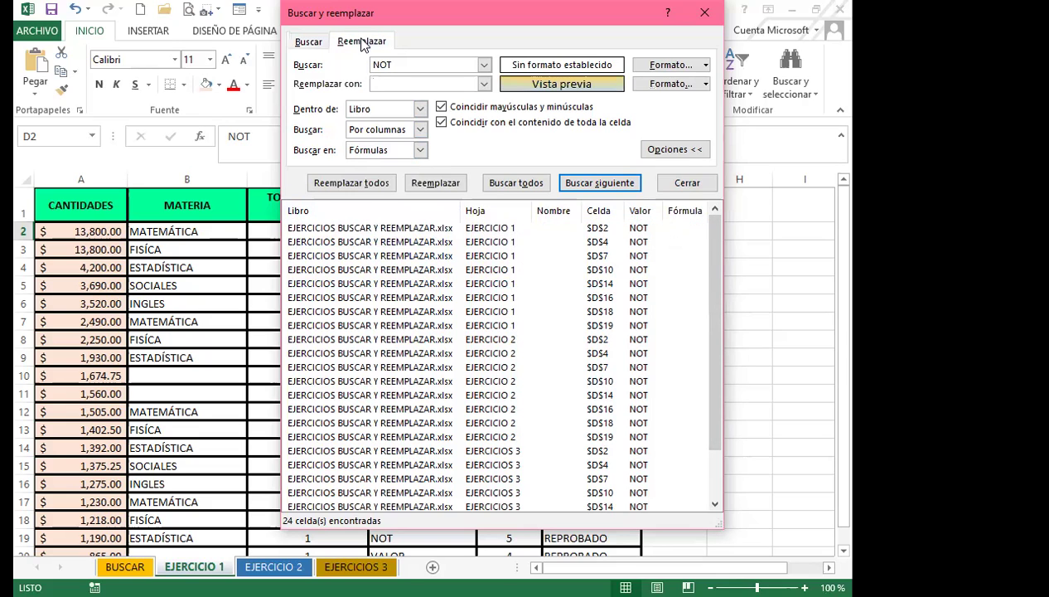
{"action": "left_click", "coordinate": [707, 87]}
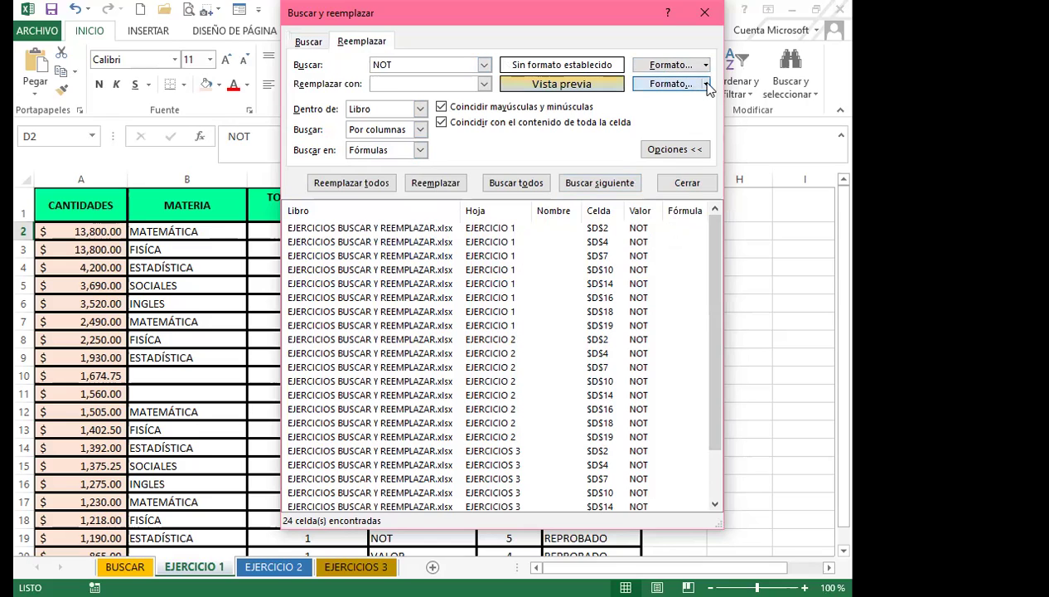
{"action": "left_click", "coordinate": [707, 84]}
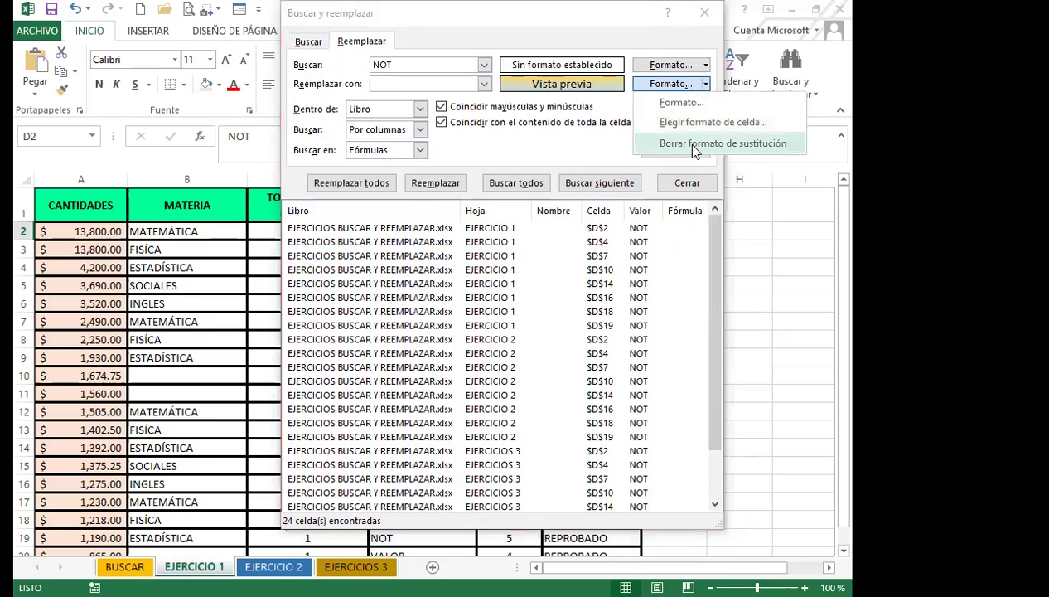
{"action": "left_click", "coordinate": [695, 146]}
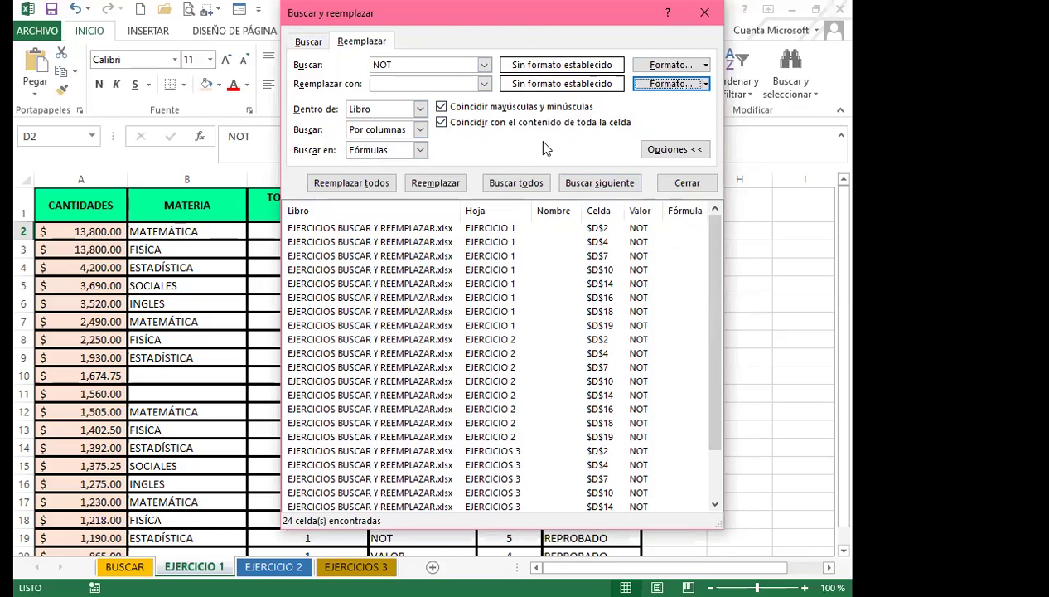
Replace every NOT with NOTA throughout the workbook, look over the results list and close the dialog.
{"action": "left_click", "coordinate": [390, 82]}
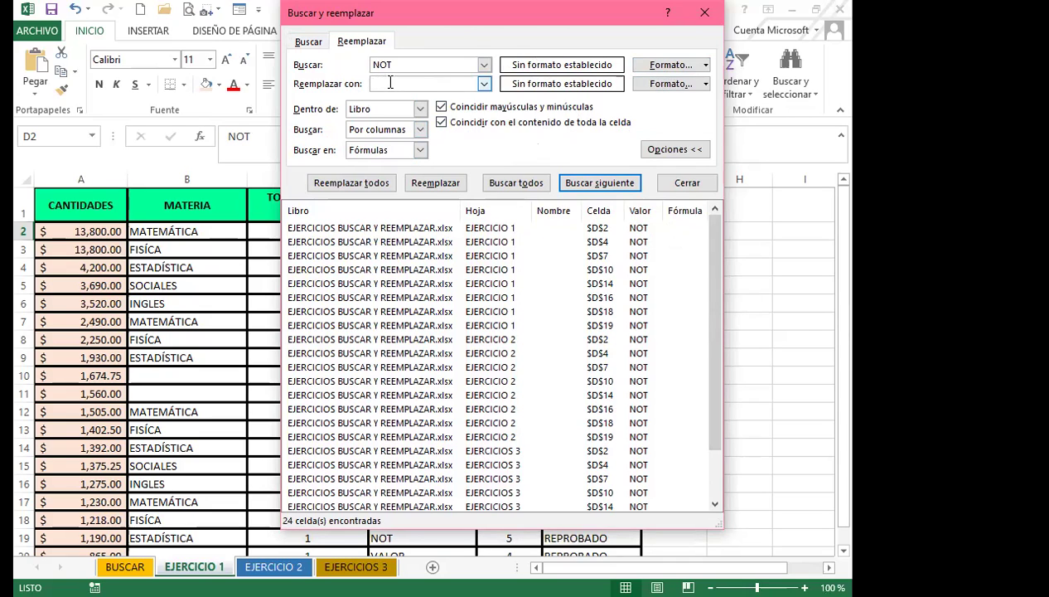
{"action": "type", "text": "NOTA"}
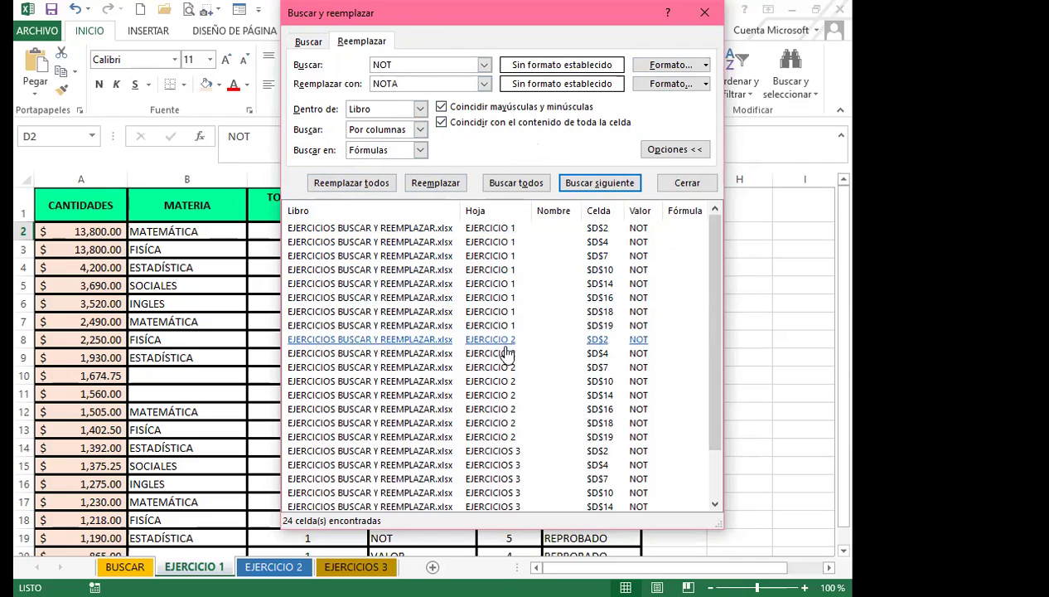
{"action": "left_click", "coordinate": [347, 184]}
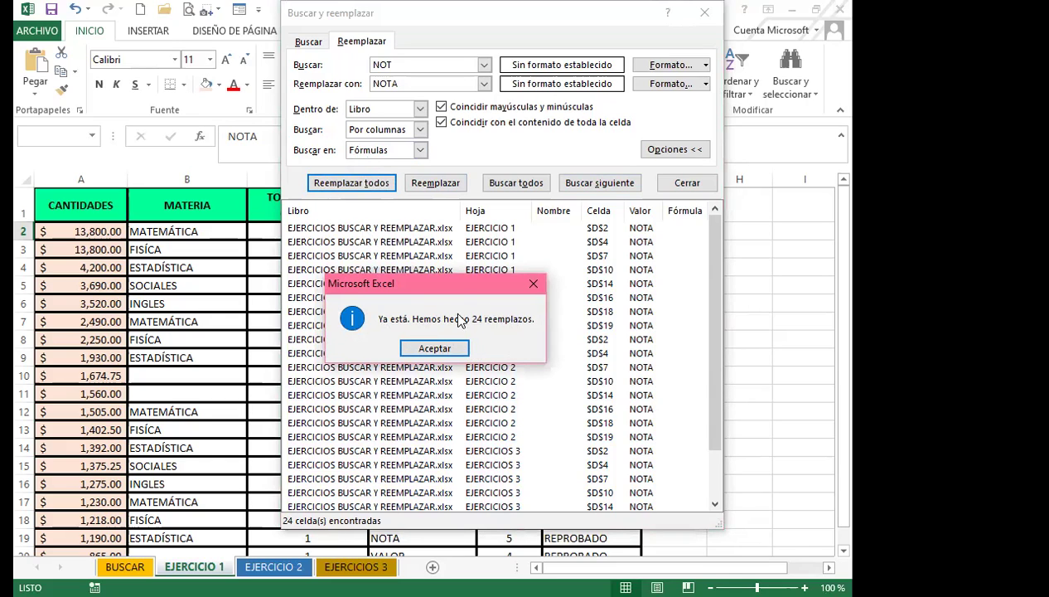
{"action": "left_click", "coordinate": [439, 352]}
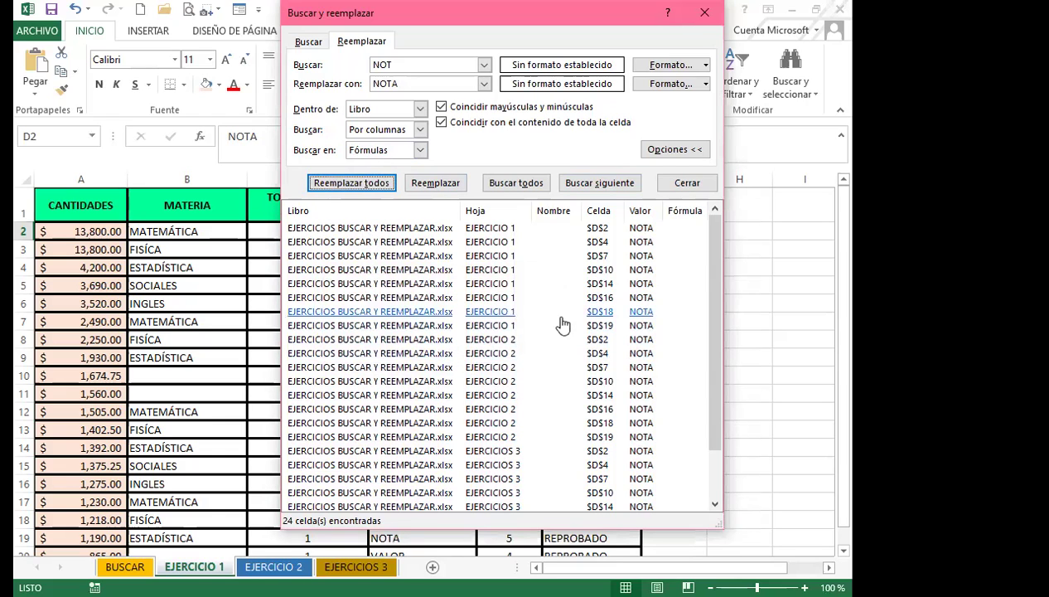
{"action": "left_click_drag", "start_coordinate": [715, 257], "coordinate": [717, 305]}
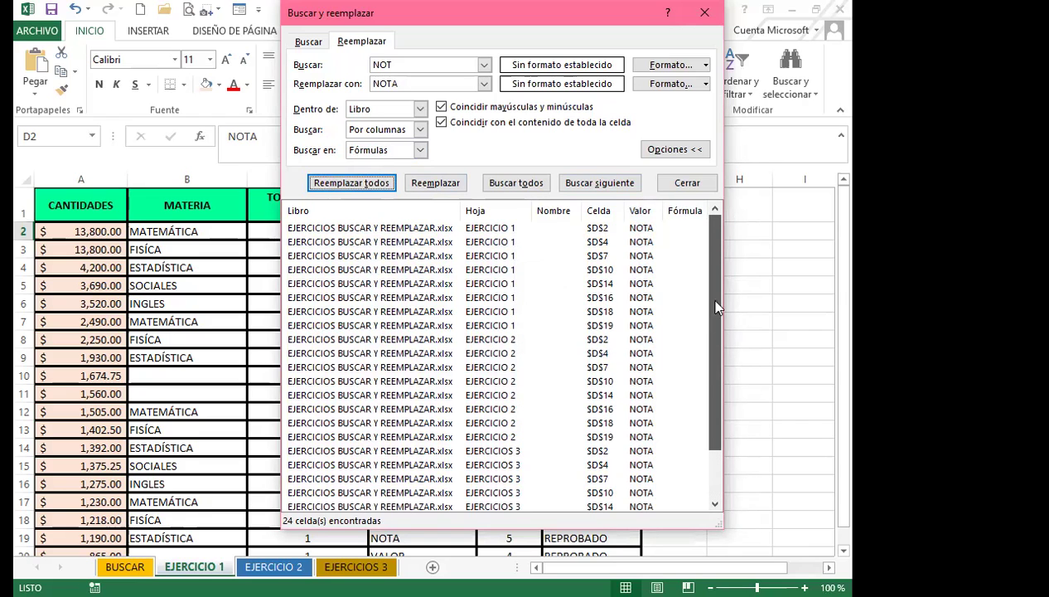
{"action": "left_click", "coordinate": [704, 12]}
Check the replaced NOTA values on the EJERCICIO 1 and EJERCICIOS 3 sheets and return to the start of the BUSCAR sheet.
{"action": "left_click", "coordinate": [404, 322]}
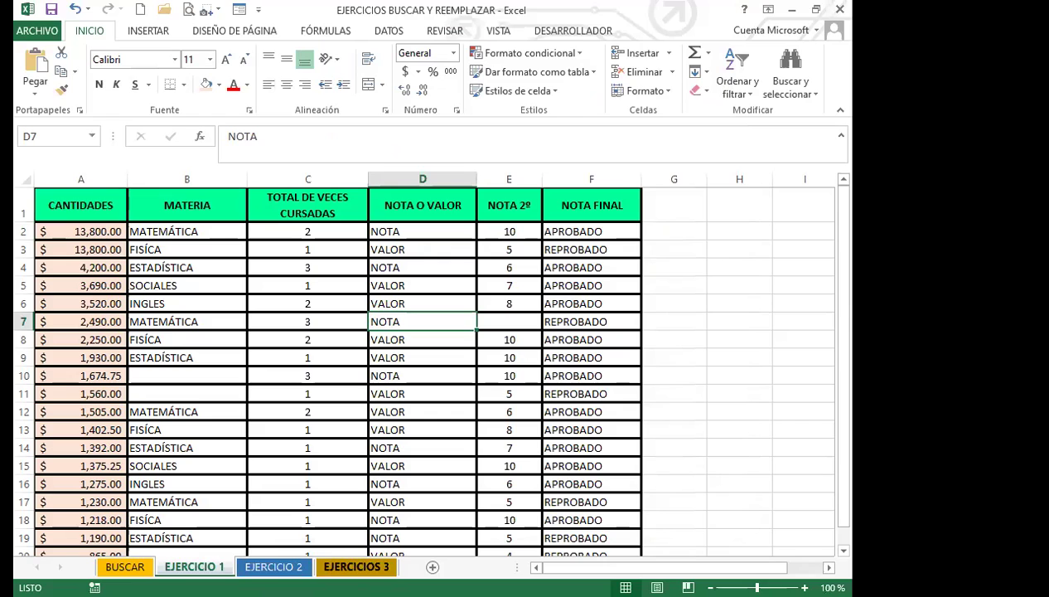
{"action": "left_click", "coordinate": [357, 566]}
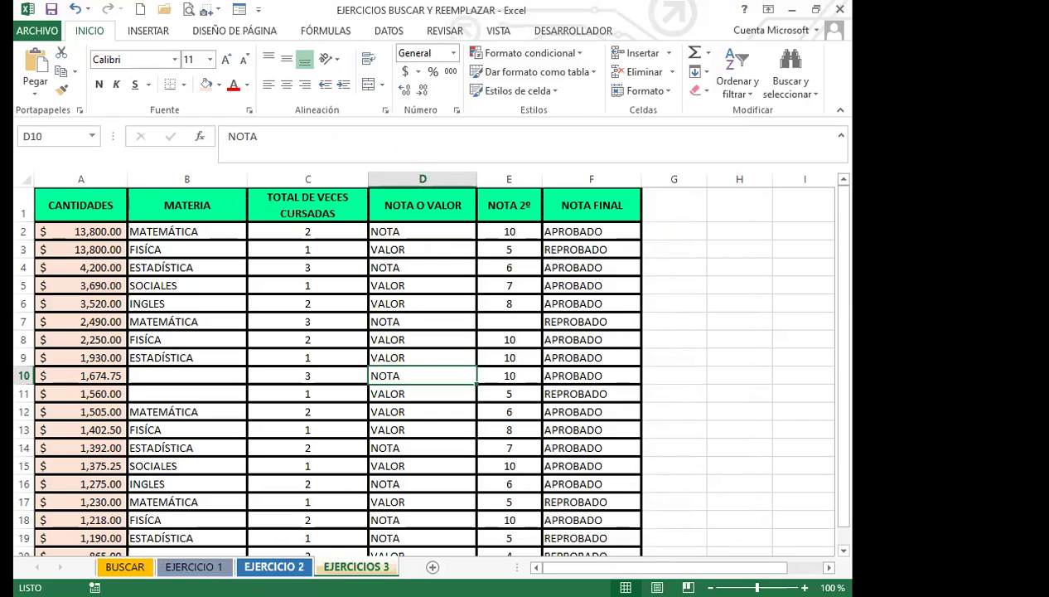
{"action": "key", "text": "ctrl+Page_Up"}
{"action": "key", "text": "ctrl+Page_Up"}
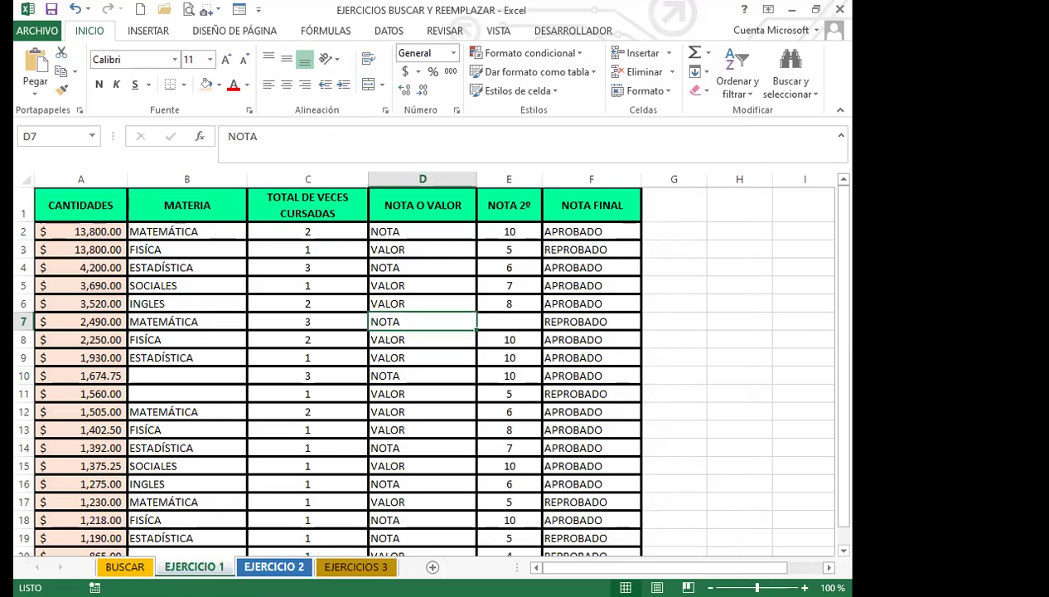
{"action": "key", "text": "ctrl+Page_Up"}
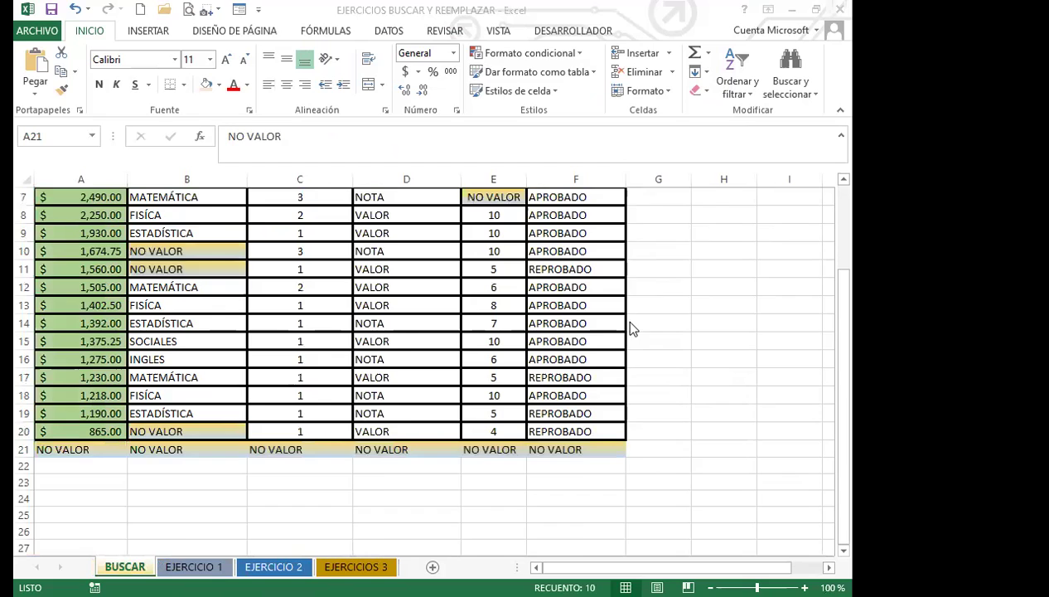
{"action": "scroll", "coordinate": [623, 324], "scroll_direction": "up", "scroll_amount": 2}
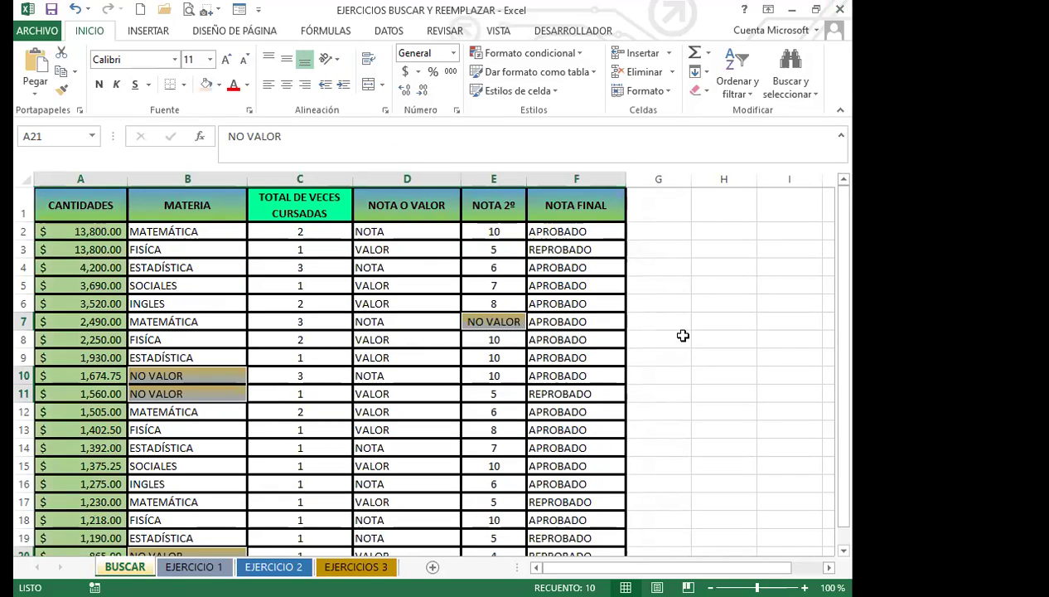
Search only the BUSCAR sheet, by columns, for all cells containing APROBADO.
{"action": "key", "text": "ctrl+b"}
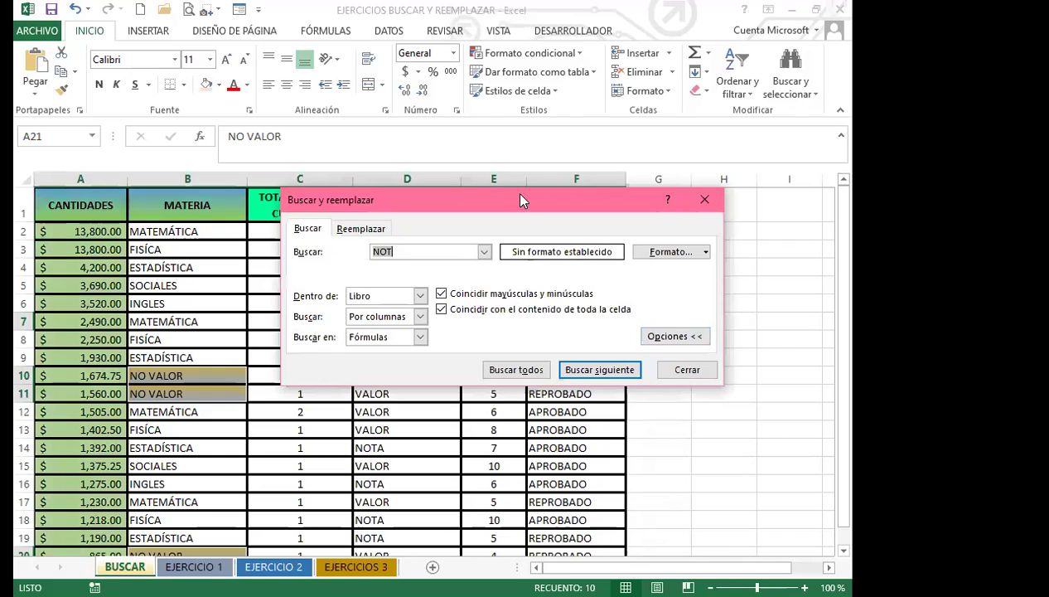
{"action": "left_click_drag", "start_coordinate": [489, 201], "coordinate": [259, 173]}
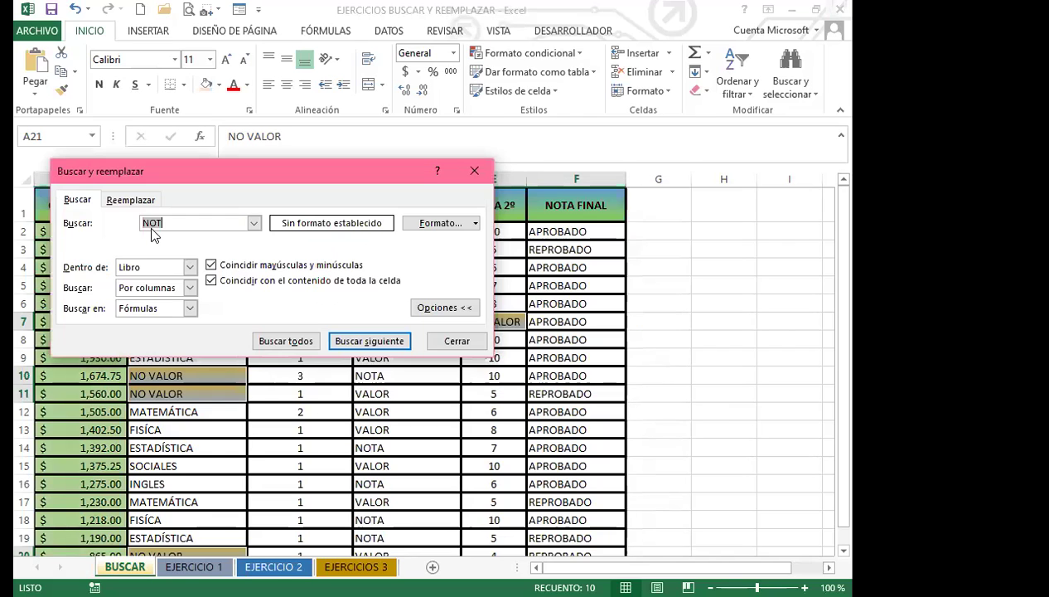
{"action": "type", "text": "APROBADO"}
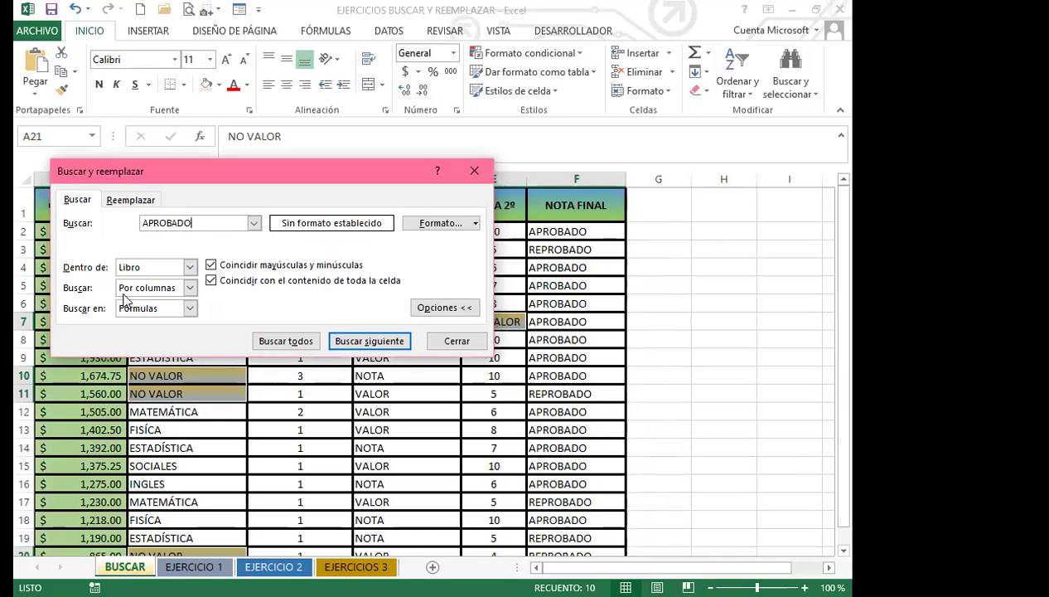
{"action": "left_click", "coordinate": [191, 267]}
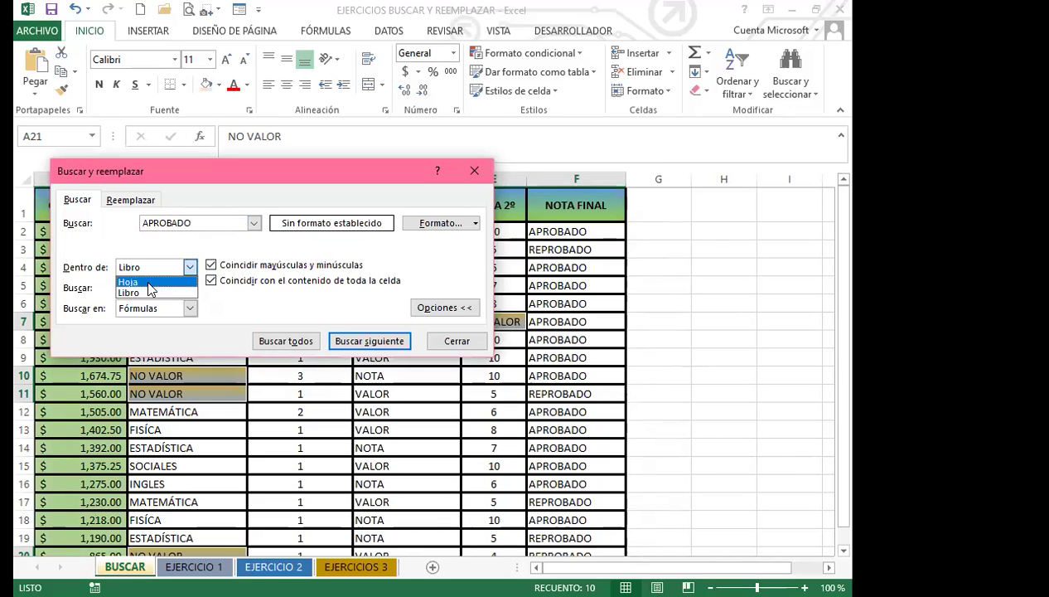
{"action": "left_click", "coordinate": [149, 283]}
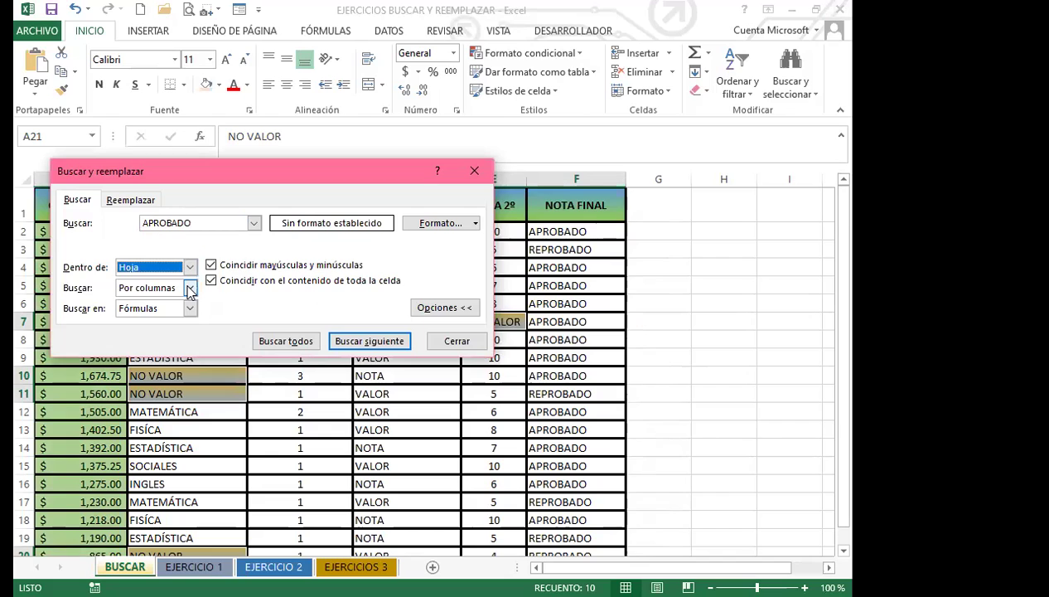
{"action": "left_click", "coordinate": [189, 288]}
{"action": "left_click", "coordinate": [179, 300]}
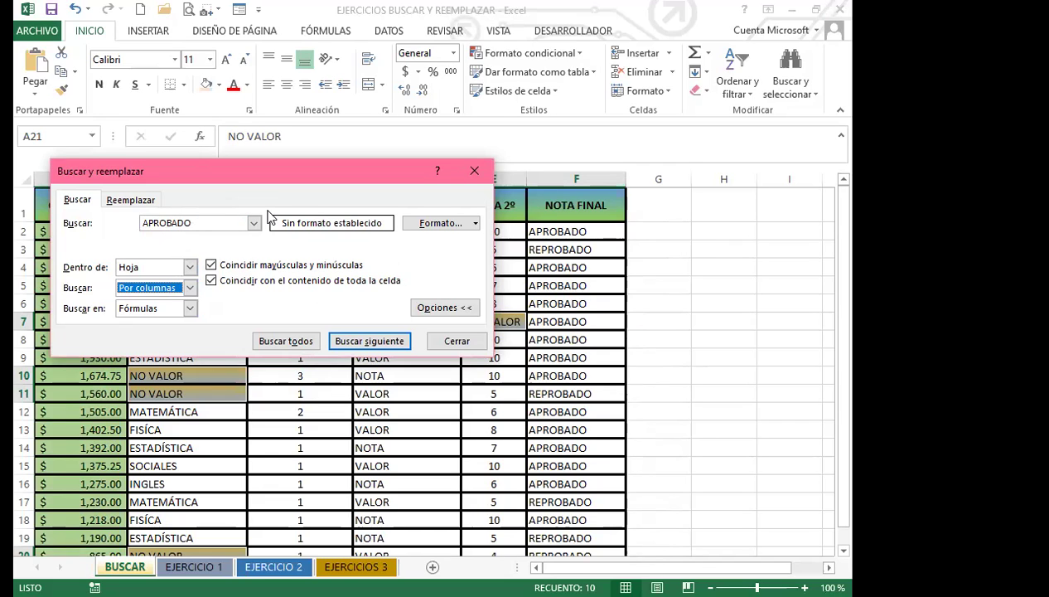
{"action": "left_click", "coordinate": [286, 341]}
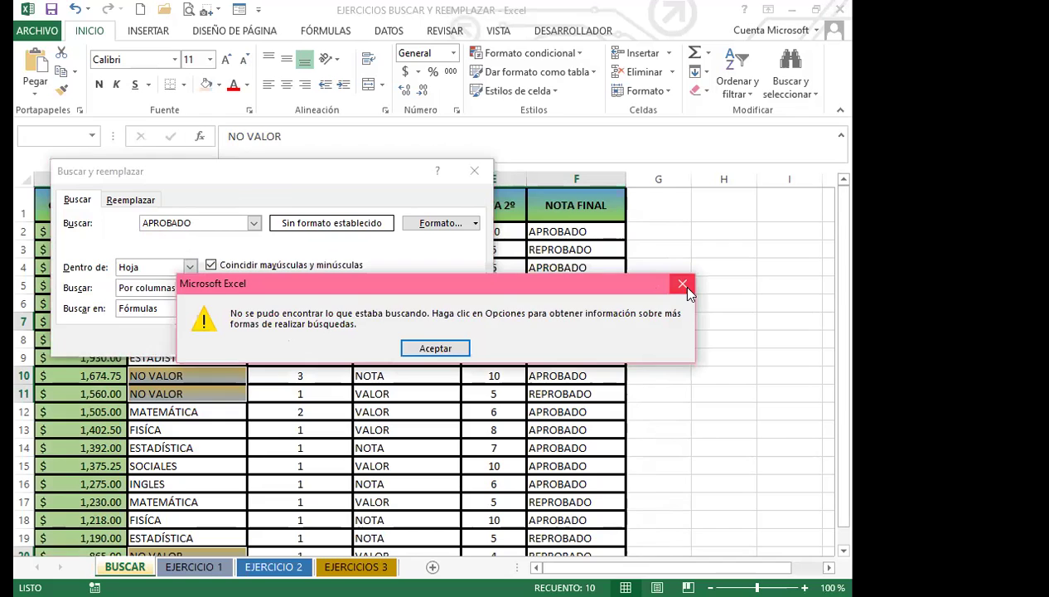
{"action": "key", "text": "Return"}
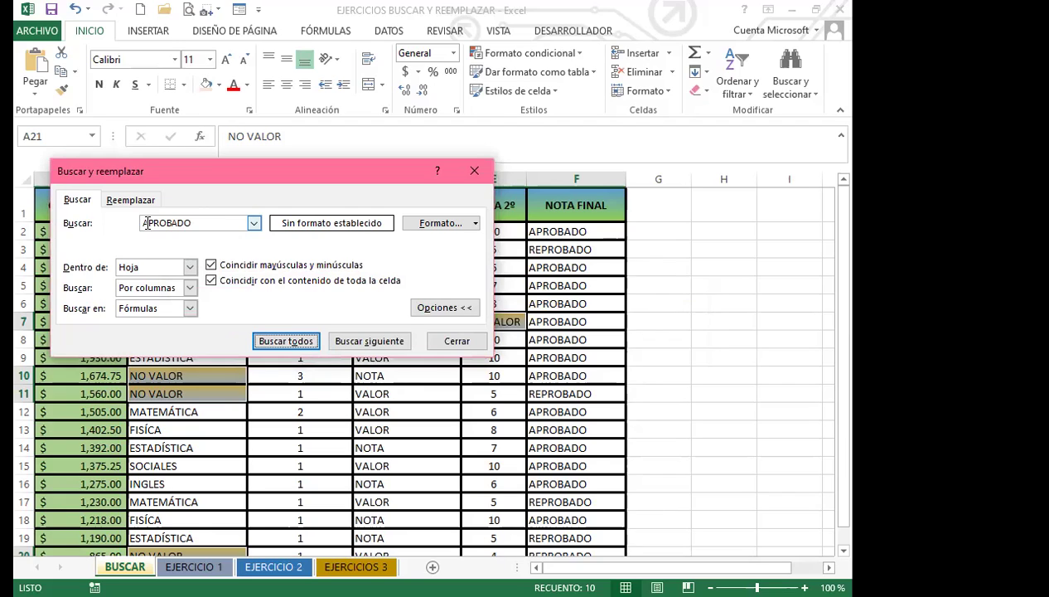
Change the search text to NOTA and find all its matches on the BUSCAR sheet.
{"action": "left_click", "coordinate": [212, 222]}
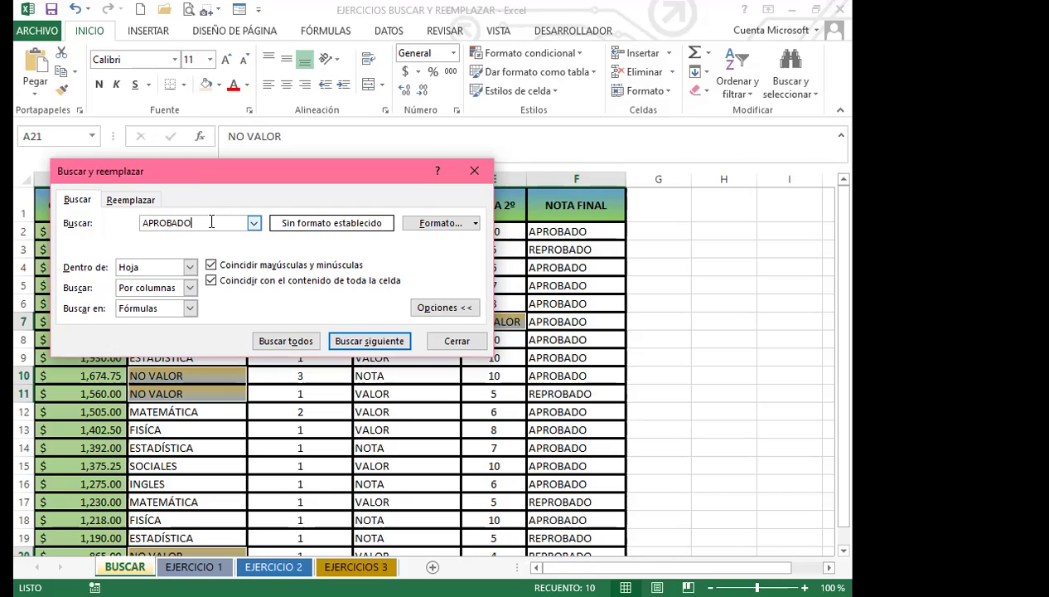
{"action": "key", "text": "BackSpace"}
{"action": "key", "text": "BackSpace"}
{"action": "key", "text": "BackSpace"}
{"action": "key", "text": "BackSpace"}
{"action": "key", "text": "BackSpace"}
{"action": "key", "text": "BackSpace"}
{"action": "key", "text": "BackSpace"}
{"action": "key", "text": "BackSpace"}
{"action": "type", "text": "NOTA"}
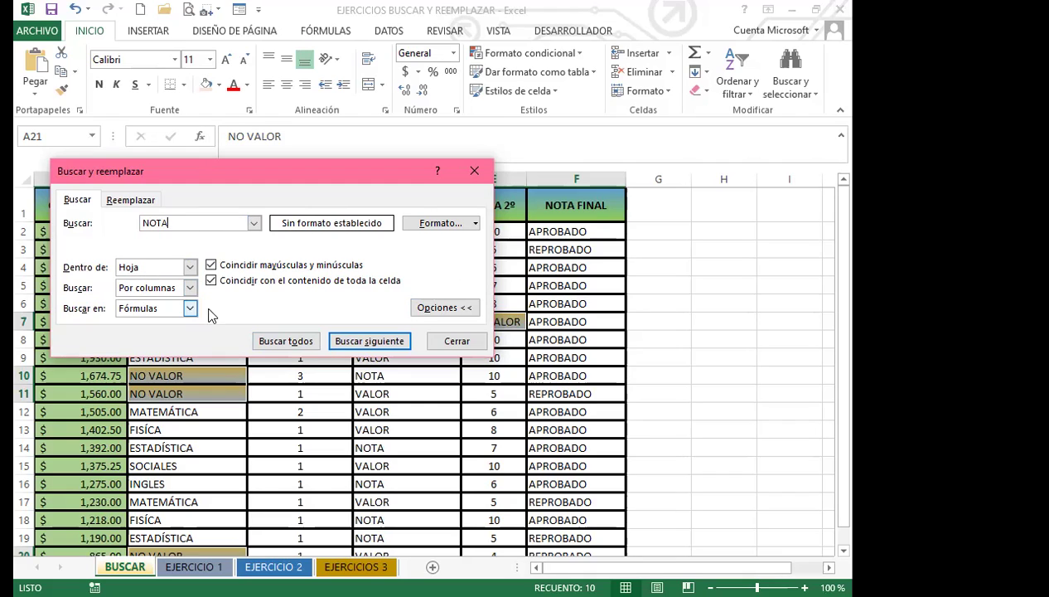
{"action": "left_click", "coordinate": [286, 341]}
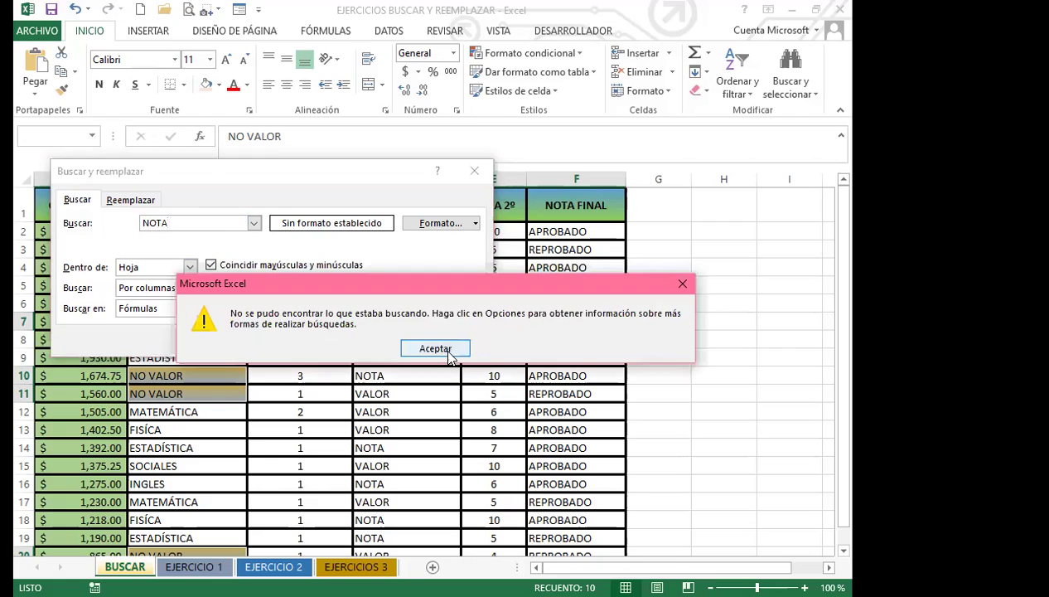
{"action": "key", "text": "Return"}
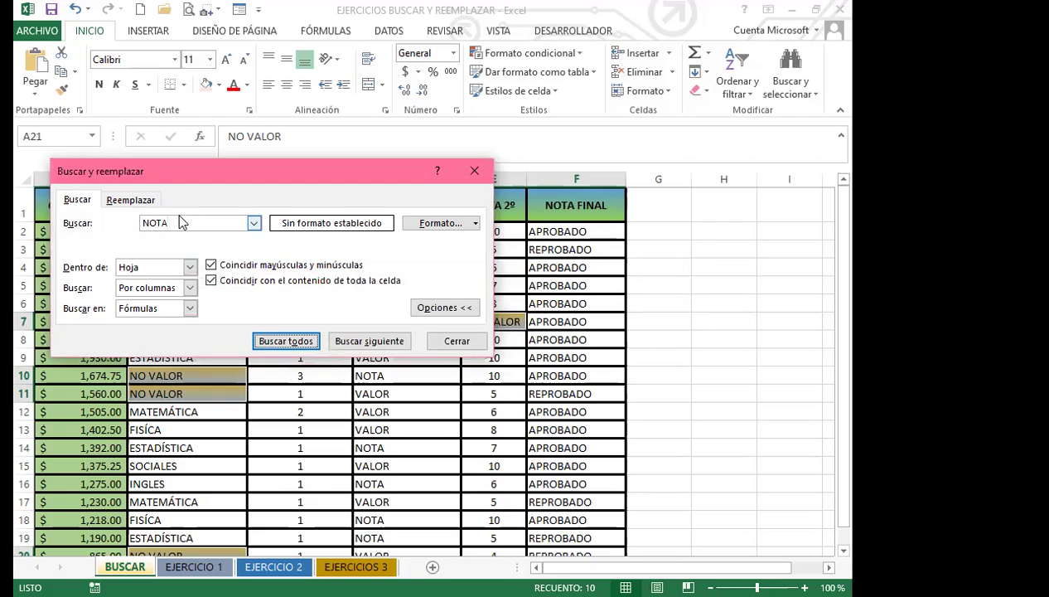
Review the search direction and scope options, then repeat the search for all NOTA cells.
{"action": "left_click", "coordinate": [191, 288]}
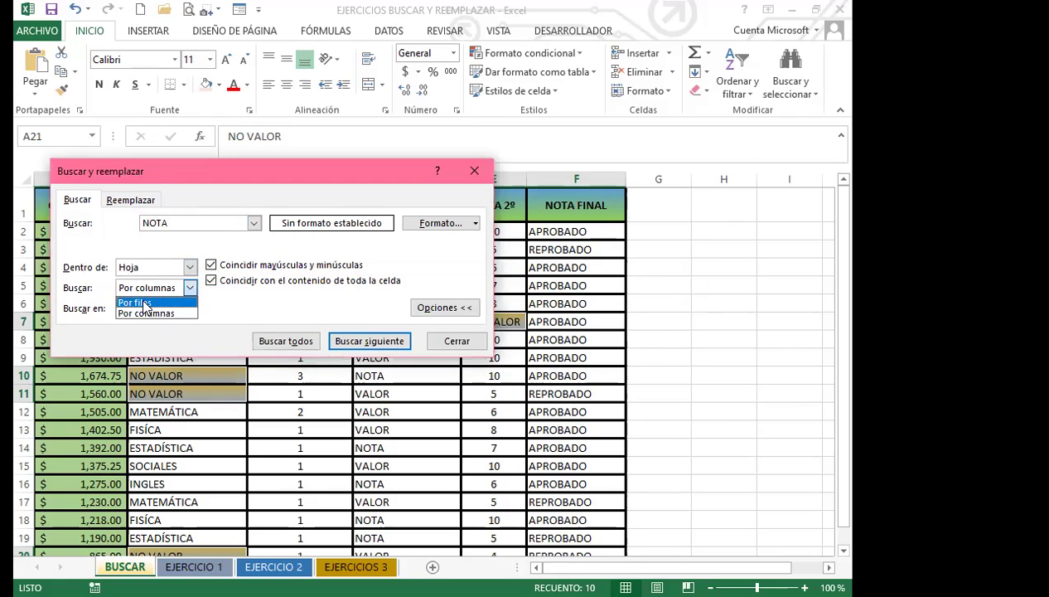
{"action": "left_click", "coordinate": [189, 266]}
{"action": "left_click", "coordinate": [189, 266]}
{"action": "left_click", "coordinate": [178, 221]}
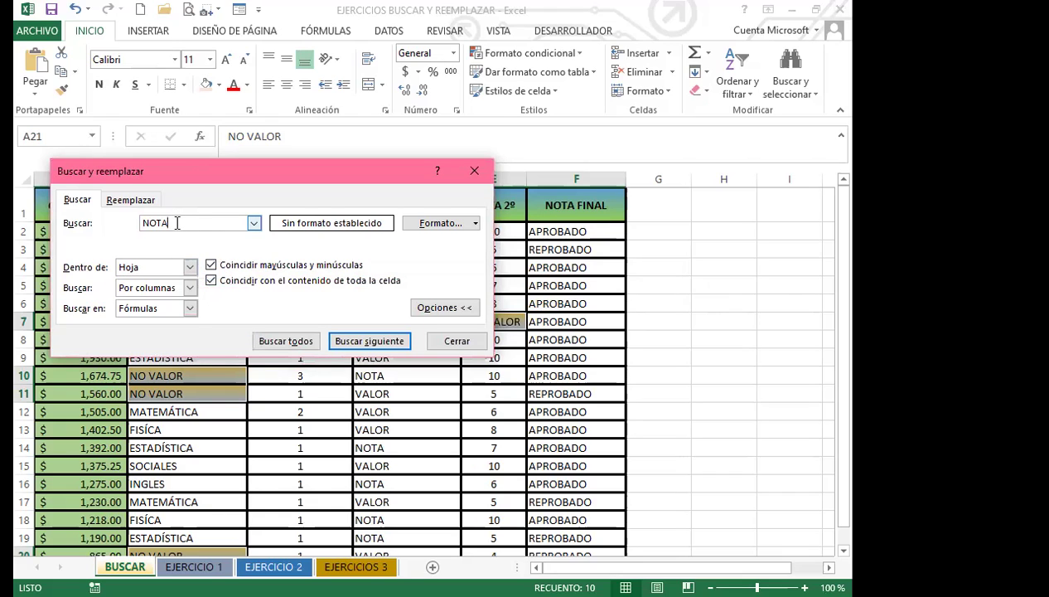
{"action": "left_click", "coordinate": [283, 341]}
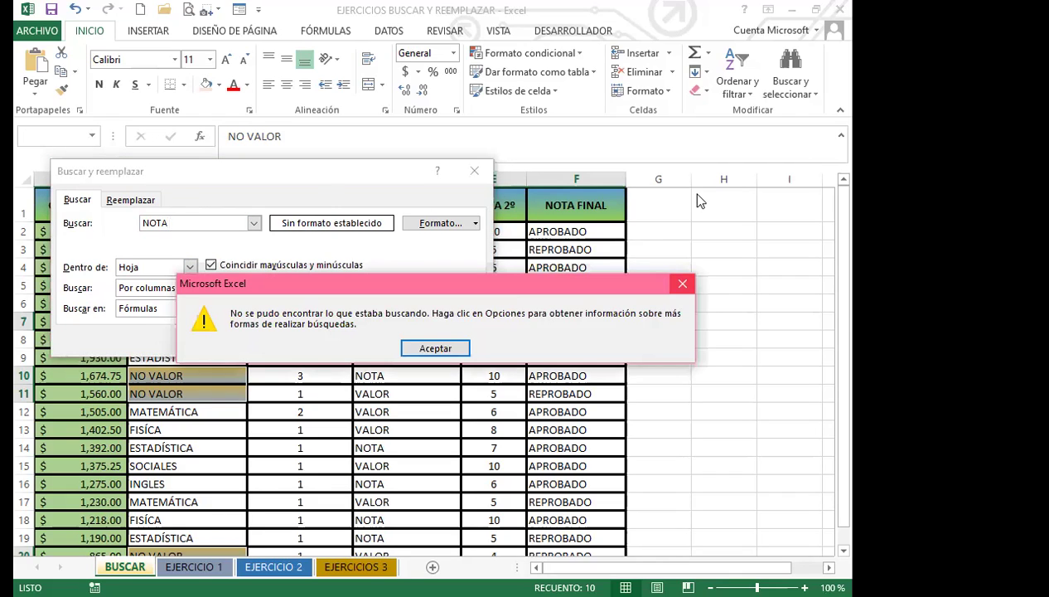
{"action": "key", "text": "Return"}
Re-enter NOTA as the search text, turn off case matching and find all matches on the sheet.
{"action": "double_click", "coordinate": [562, 243]}
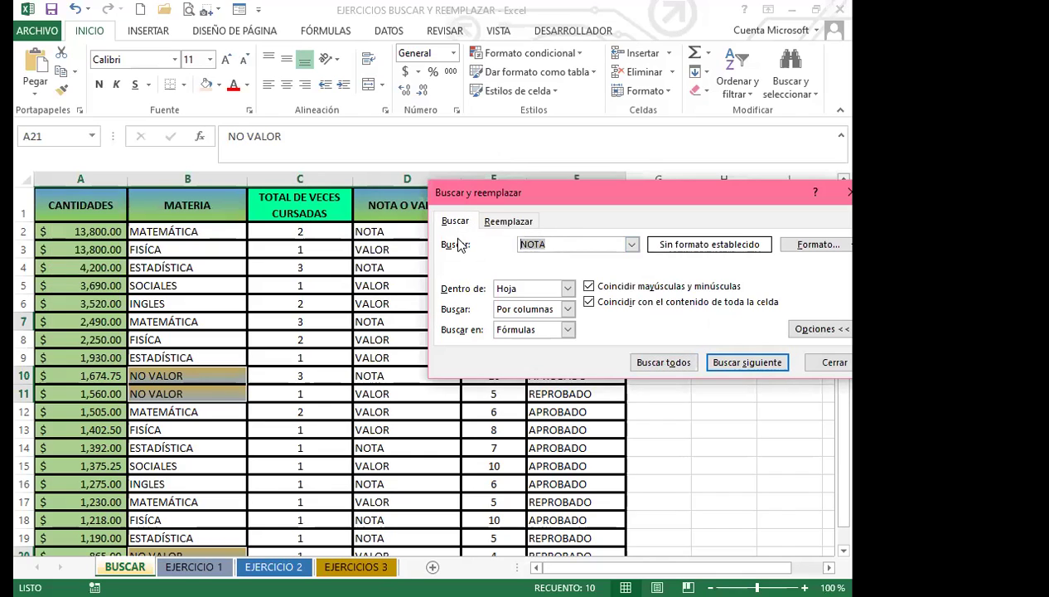
{"action": "type", "text": "NOTA"}
{"action": "left_click", "coordinate": [455, 222]}
{"action": "left_click", "coordinate": [589, 286]}
{"action": "left_click", "coordinate": [668, 362]}
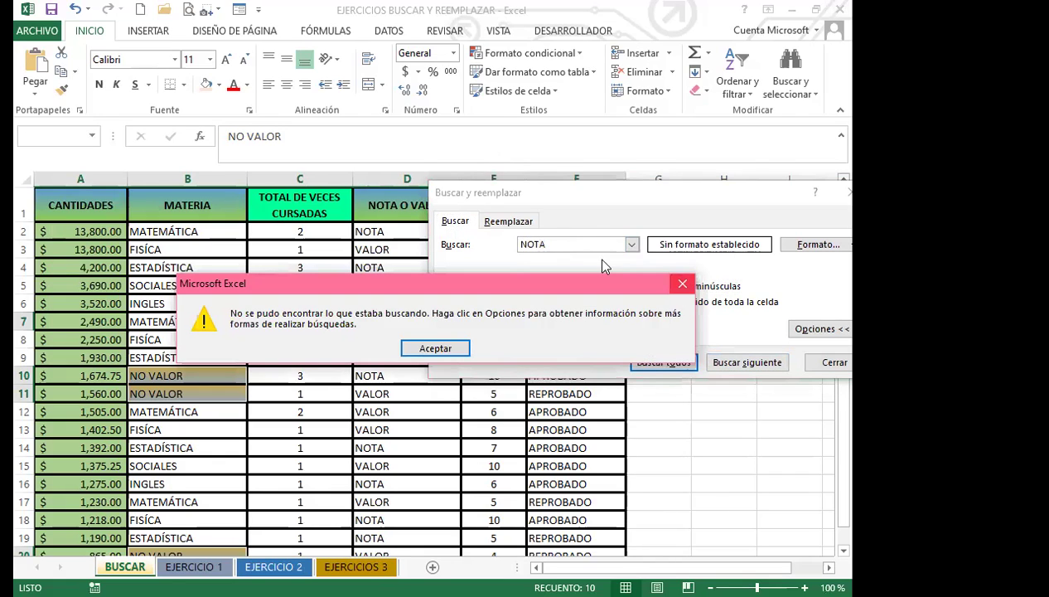
{"action": "key", "text": "Return"}
Widen the search scope to the whole workbook and find all cells containing NOTA.
{"action": "left_click", "coordinate": [557, 242]}
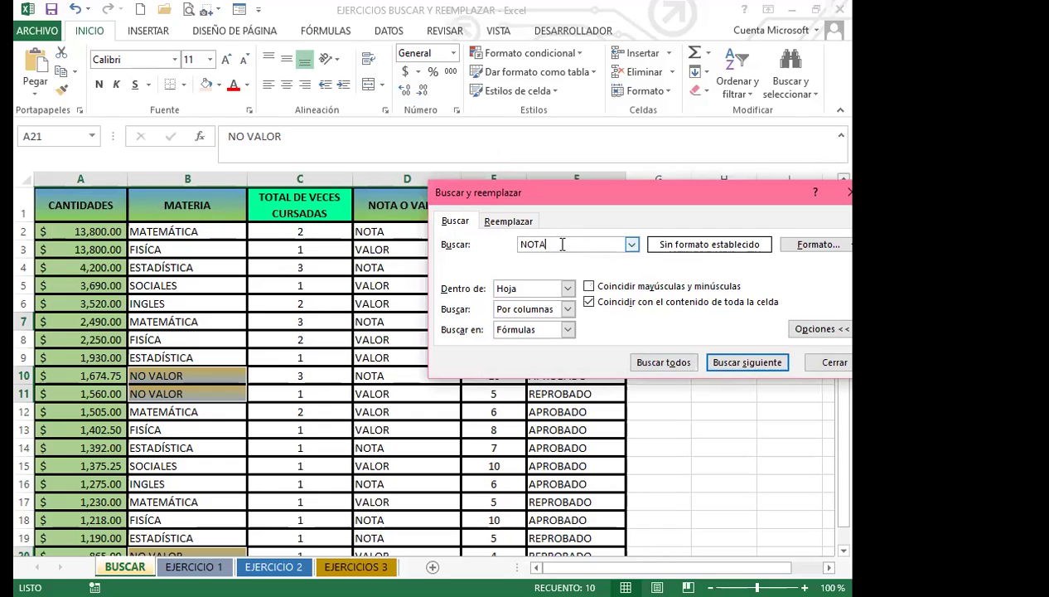
{"action": "left_click", "coordinate": [456, 222]}
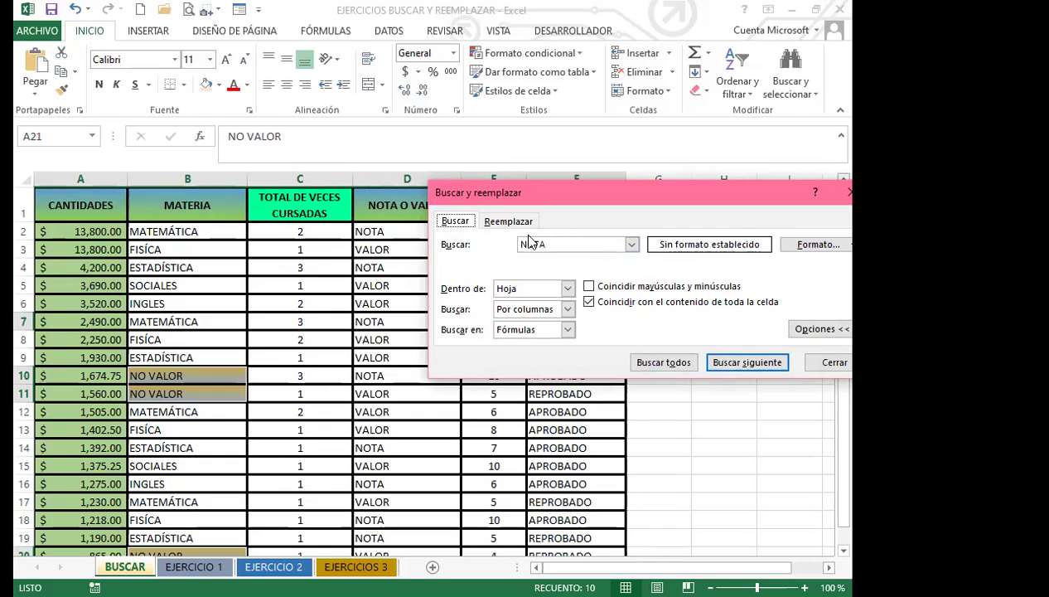
{"action": "left_click", "coordinate": [569, 288]}
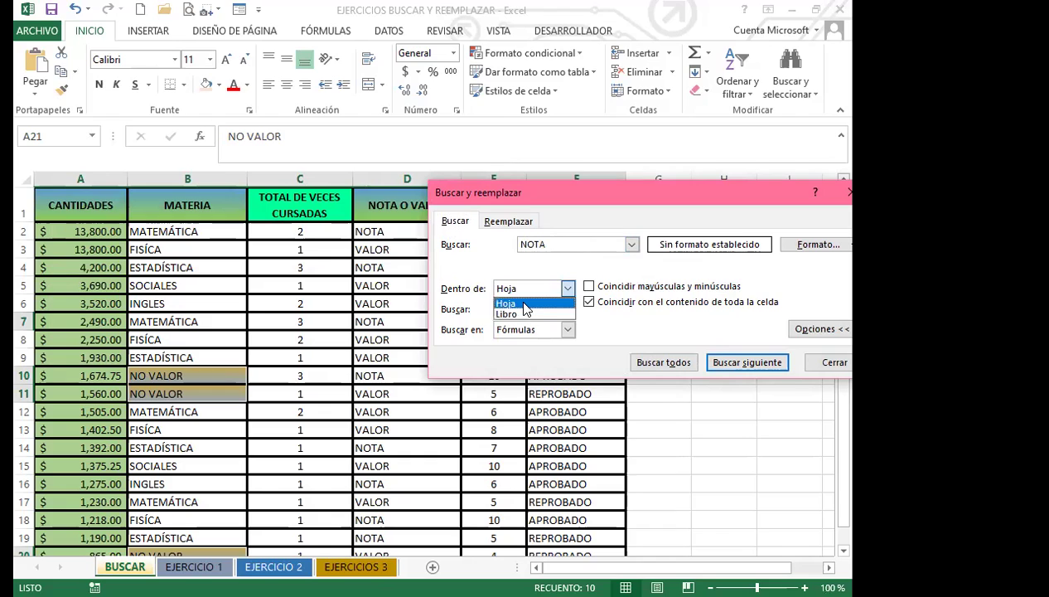
{"action": "left_click", "coordinate": [531, 306]}
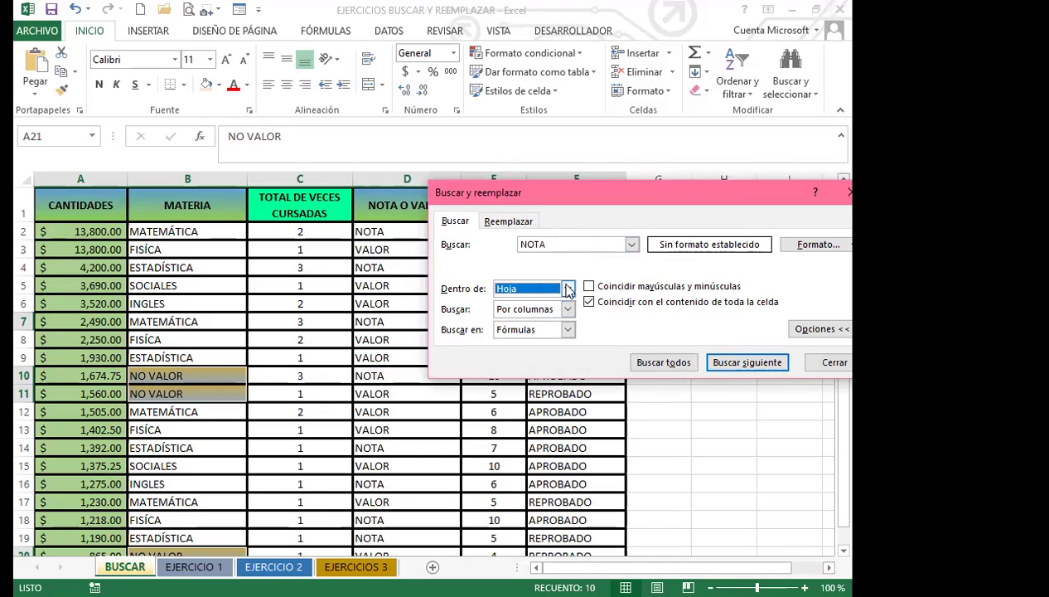
{"action": "left_click", "coordinate": [531, 288]}
{"action": "left_click", "coordinate": [527, 311]}
{"action": "left_click", "coordinate": [655, 362]}
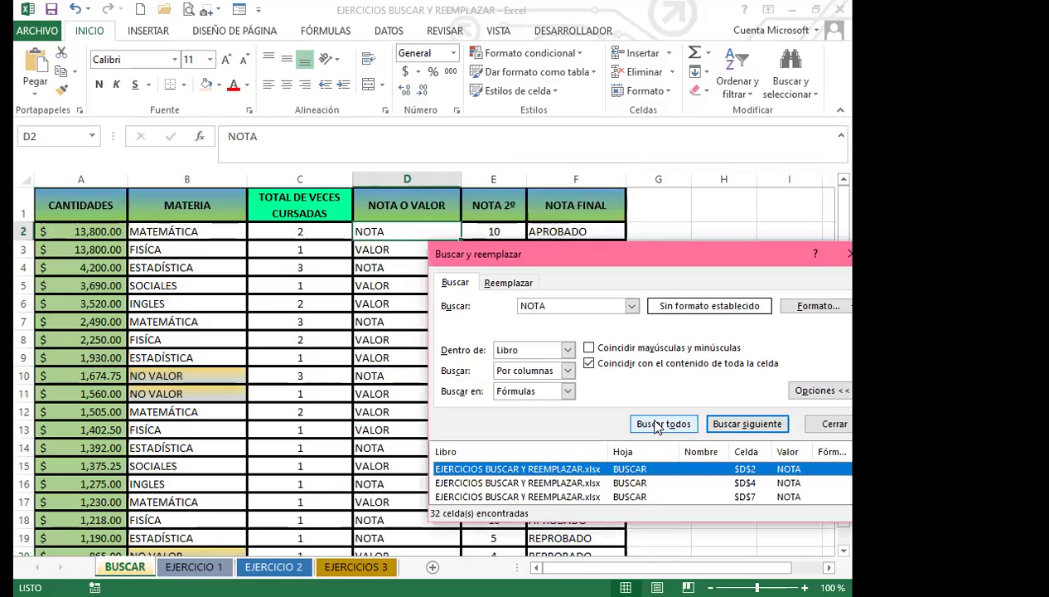
Search the whole workbook's formulas for all cells matching APROBADO, then close the search dialog.
{"action": "double_click", "coordinate": [567, 307]}
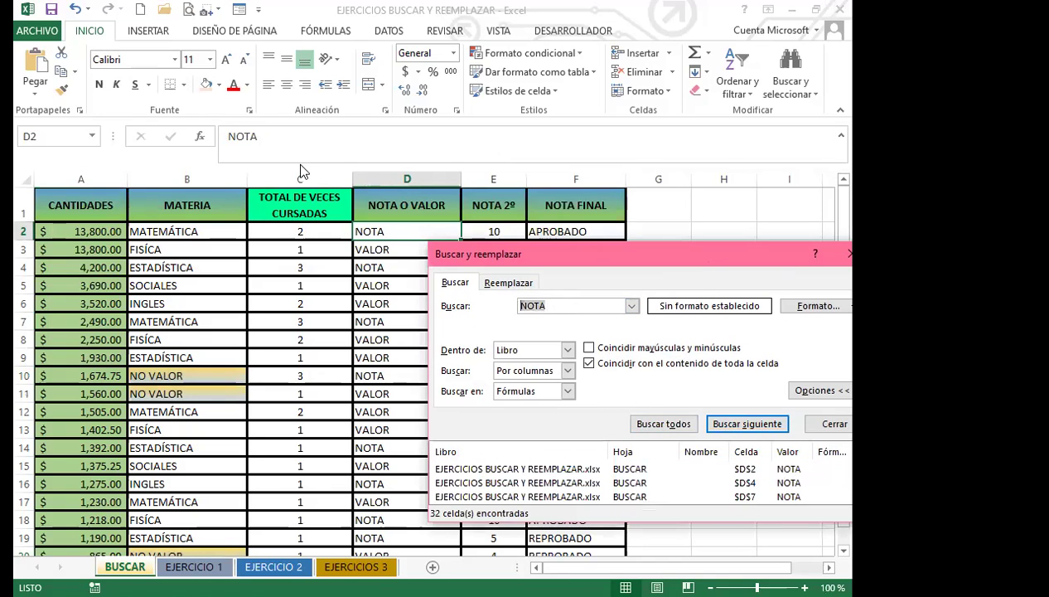
{"action": "left_click_drag", "start_coordinate": [560, 253], "coordinate": [171, 150]}
{"action": "type", "text": "APROBADO"}
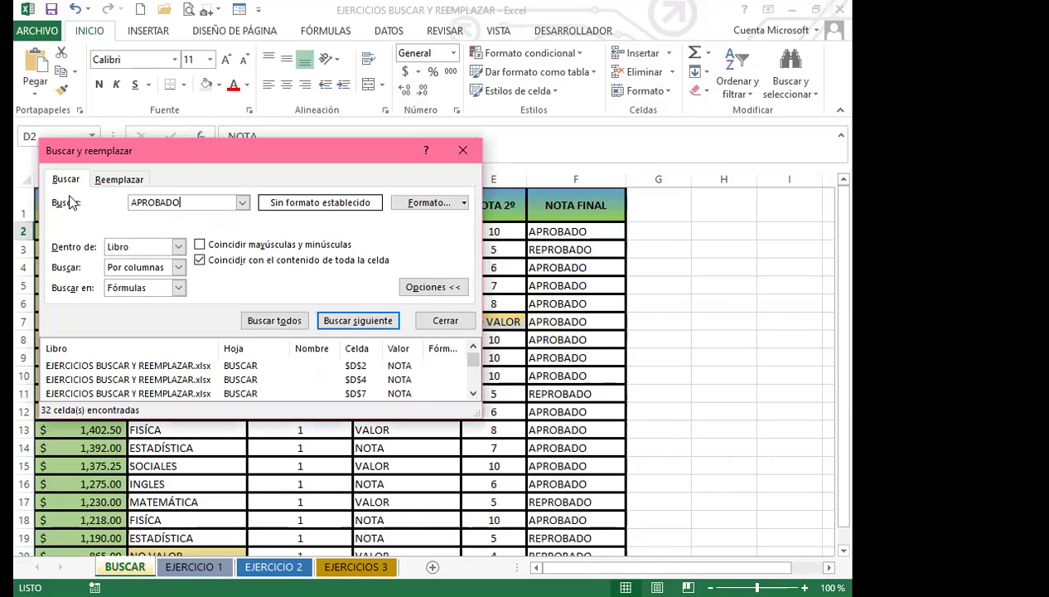
{"action": "left_click", "coordinate": [273, 321]}
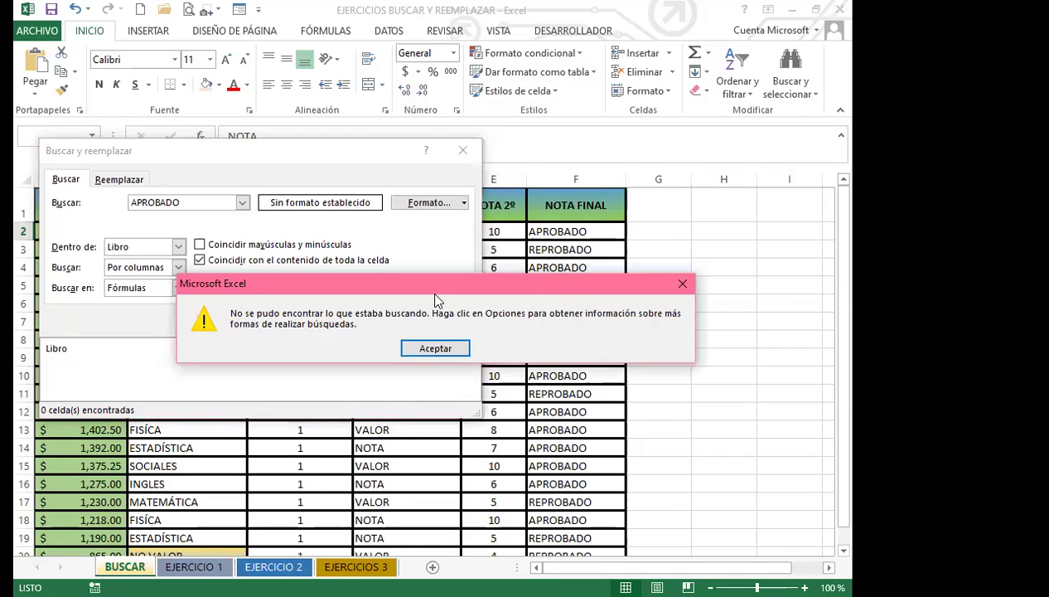
{"action": "left_click", "coordinate": [682, 284]}
{"action": "left_click", "coordinate": [463, 152]}
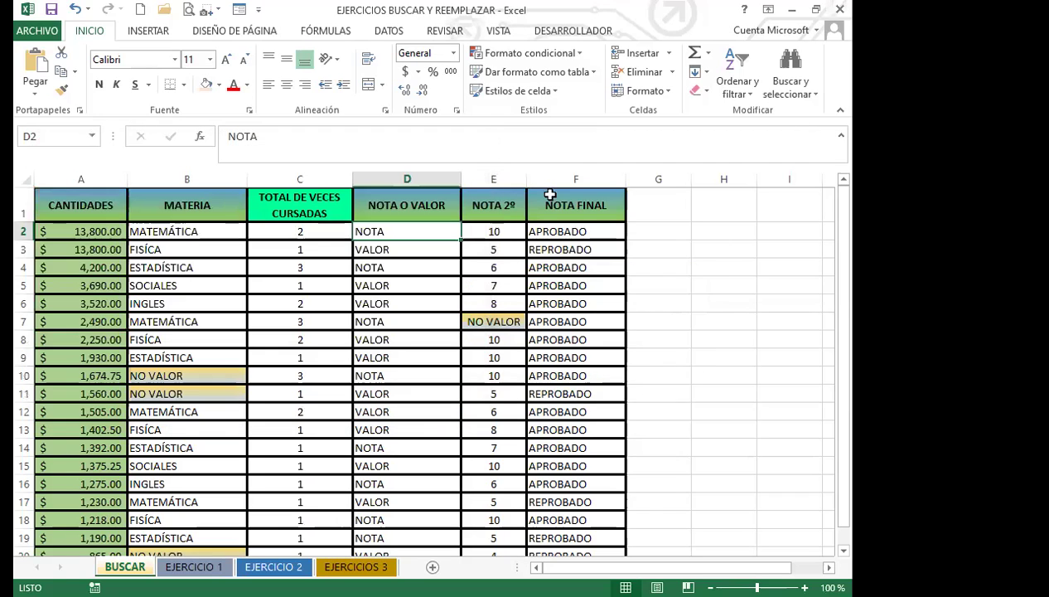
Compare the contents of NOTA FINAL cells F2 and F3 with the plain text in NOTA O VALOR cell D4.
{"action": "left_click", "coordinate": [575, 232]}
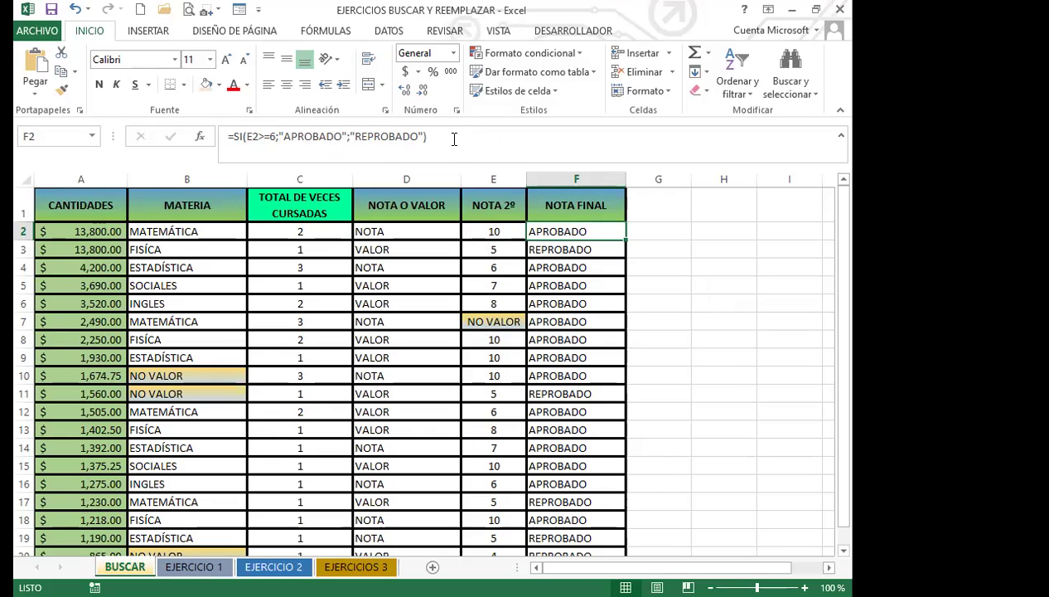
{"action": "key", "text": "Return"}
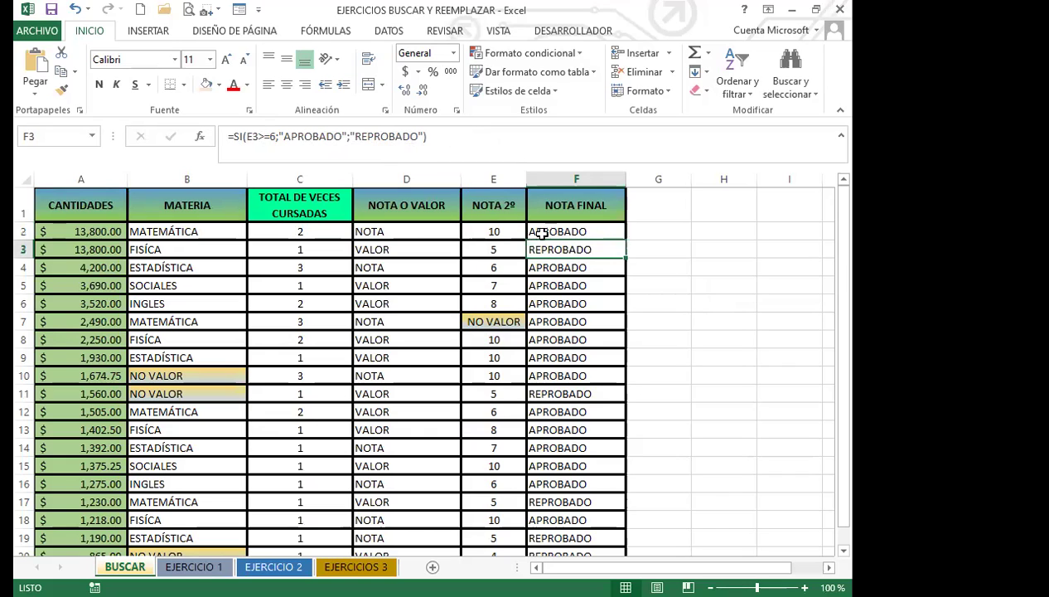
{"action": "left_click", "coordinate": [654, 263]}
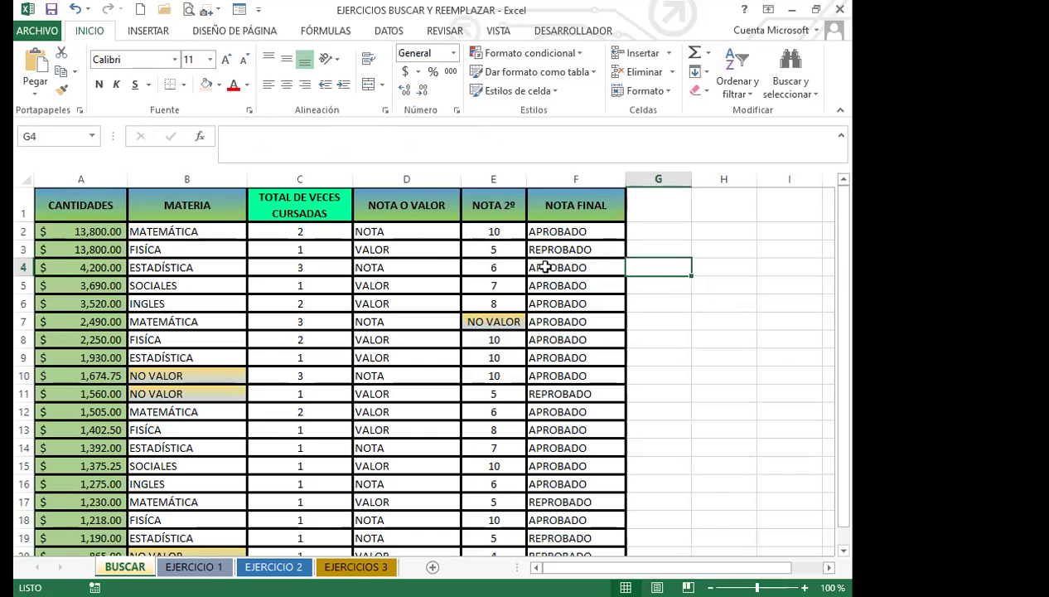
{"action": "left_click", "coordinate": [422, 265]}
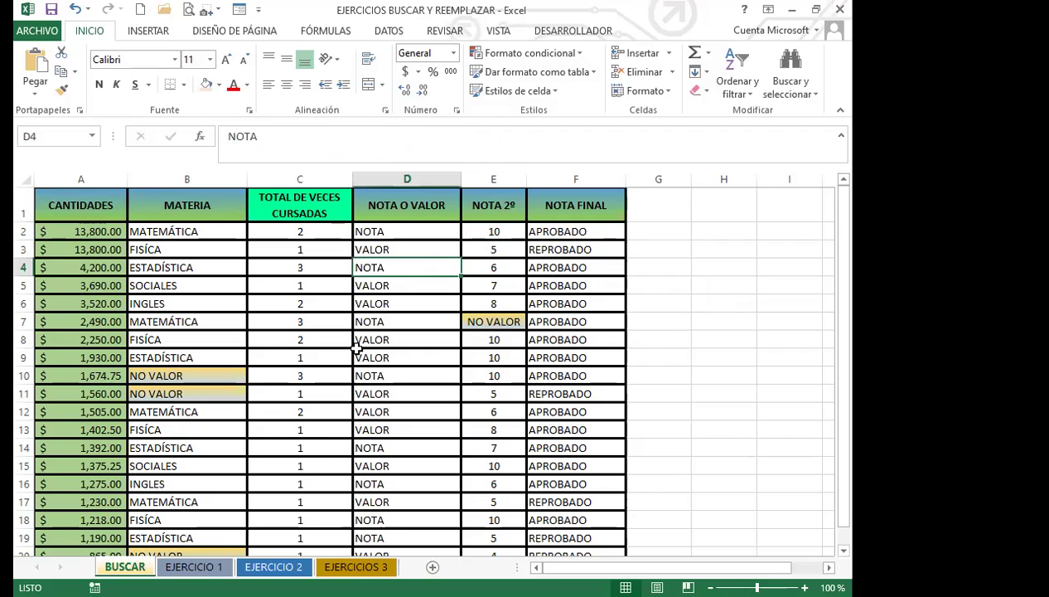
Search the whole workbook for all APROBADO cells by looking in values, and enlarge the results list.
{"action": "key", "text": "ctrl+b"}
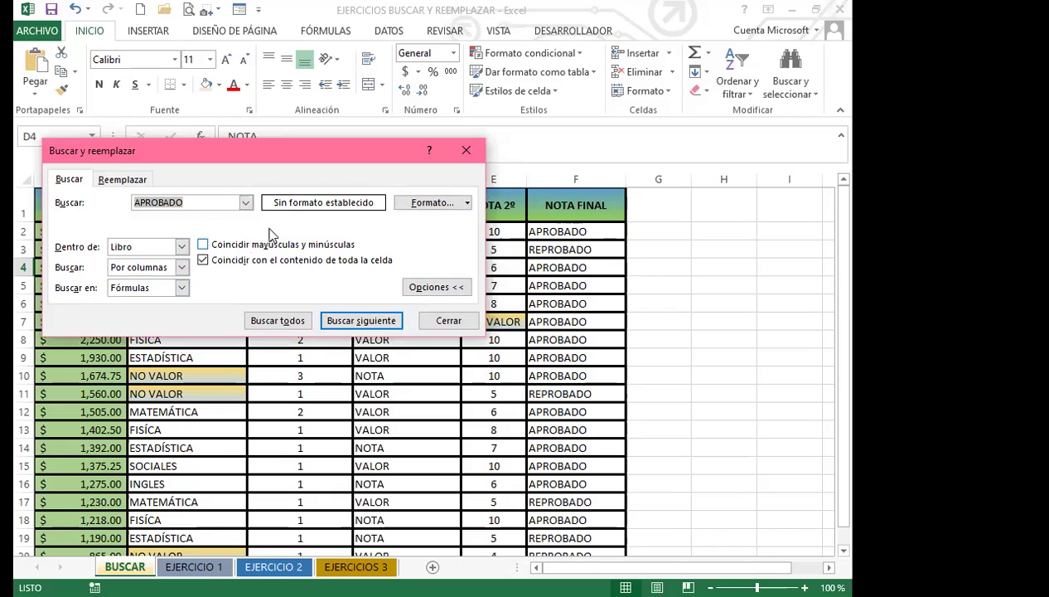
{"action": "left_click", "coordinate": [182, 288]}
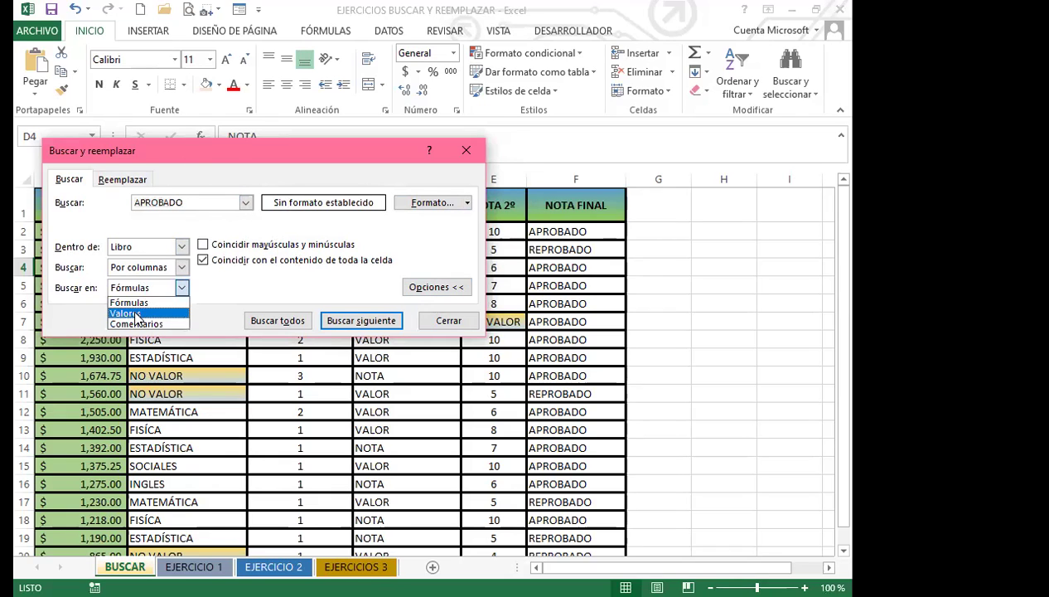
{"action": "left_click", "coordinate": [135, 314]}
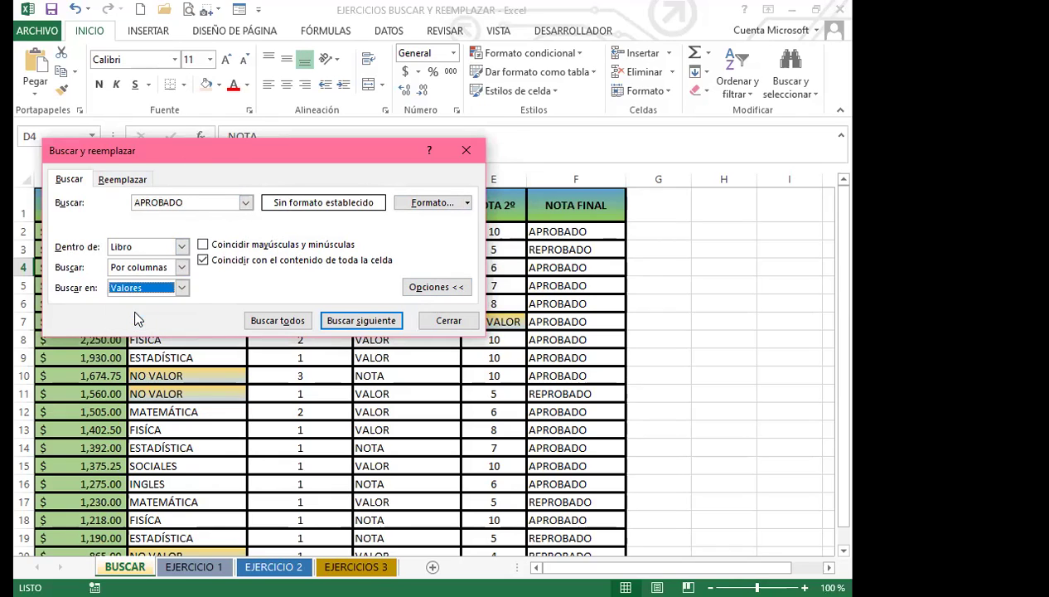
{"action": "left_click", "coordinate": [278, 321]}
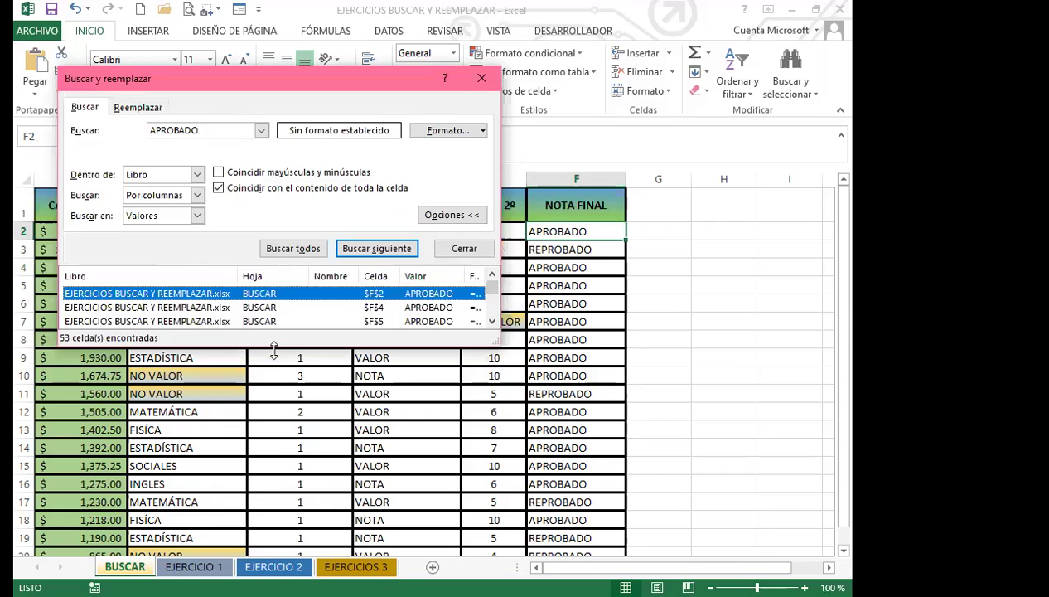
{"action": "left_click_drag", "start_coordinate": [273, 348], "coordinate": [262, 522]}
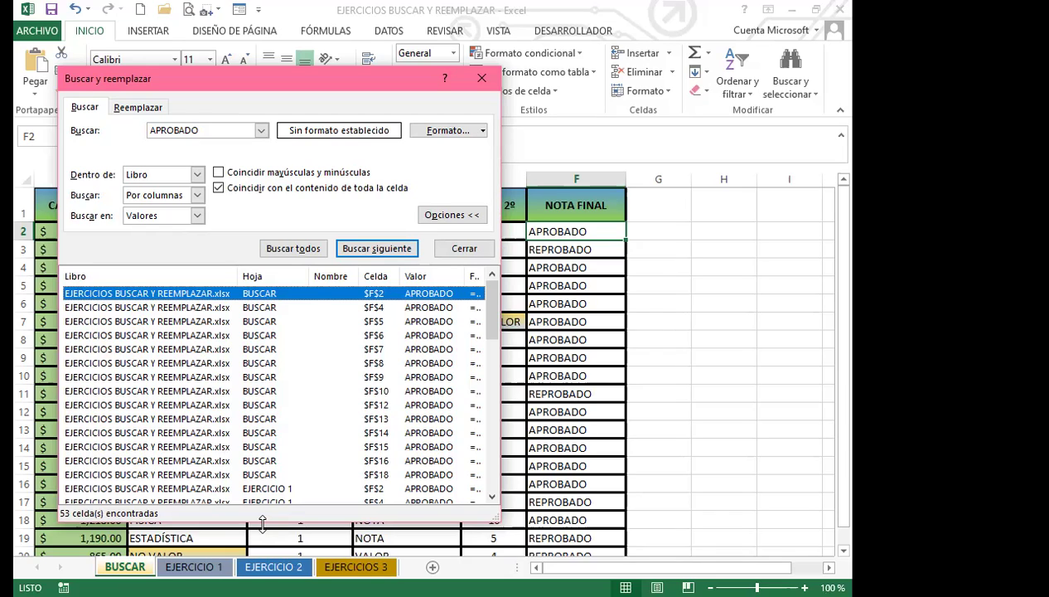
Set the search scope back to the current sheet and close the search dialog.
{"action": "left_click", "coordinate": [199, 175]}
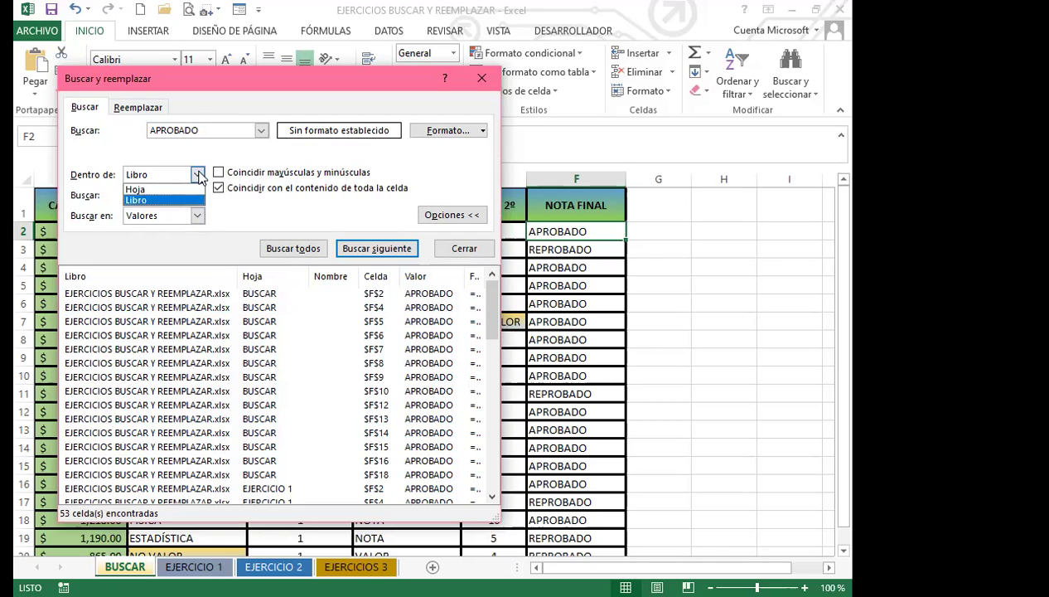
{"action": "left_click", "coordinate": [151, 190]}
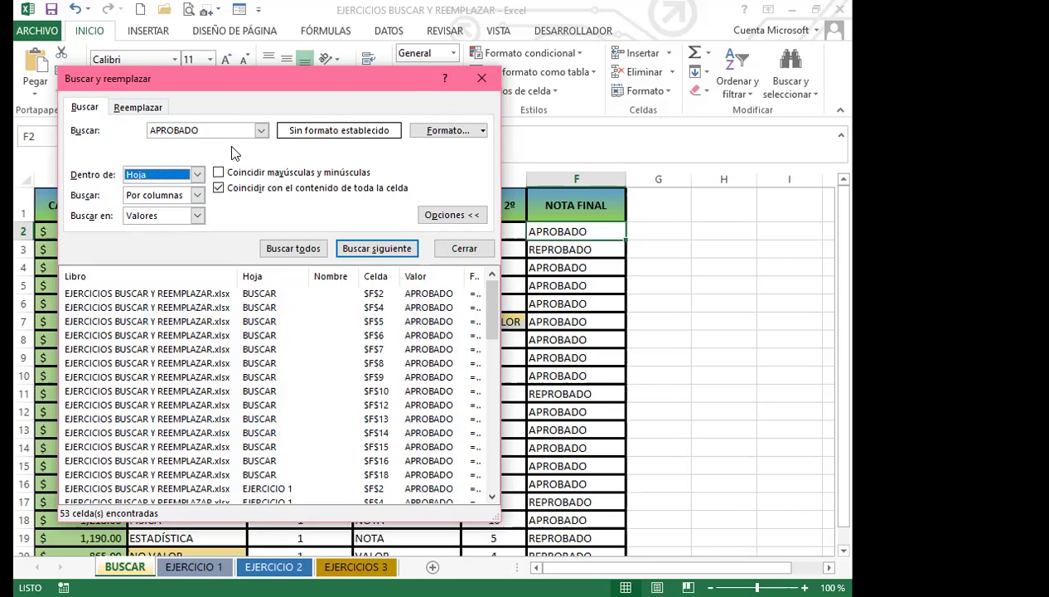
{"action": "left_click", "coordinate": [464, 248]}
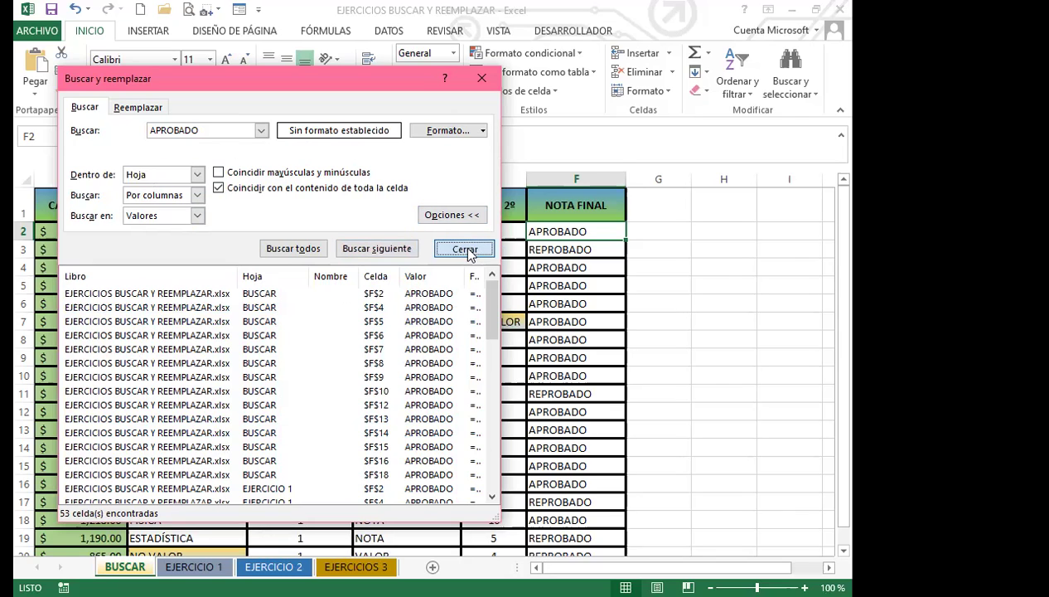
{"action": "left_click", "coordinate": [712, 282]}
{"action": "left_click", "coordinate": [671, 393]}
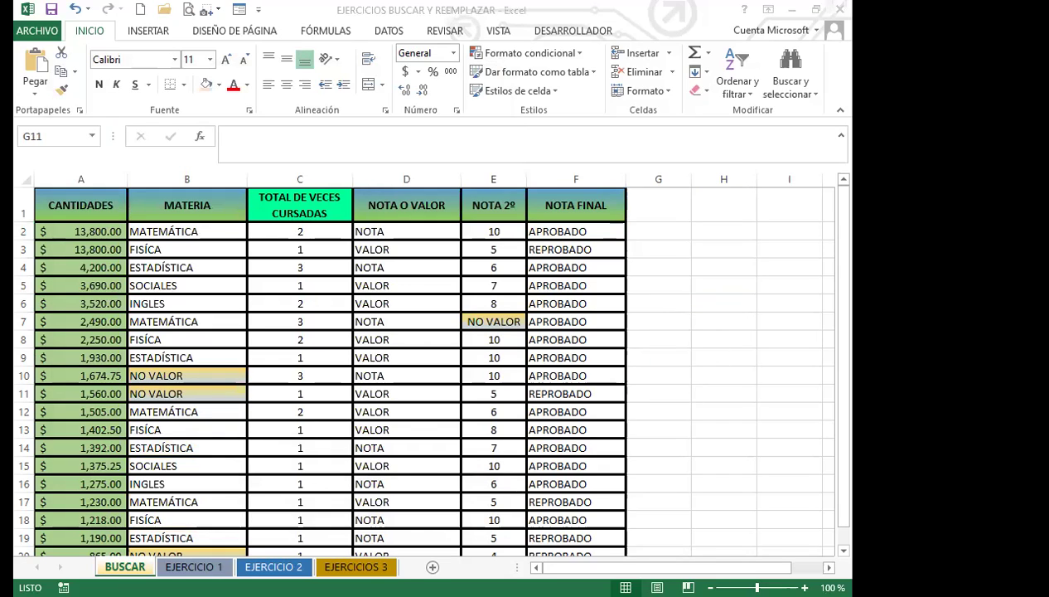
Open the find dialog on the EJERCICIO 1 sheet and clear the search text.
{"action": "left_click", "coordinate": [199, 566]}
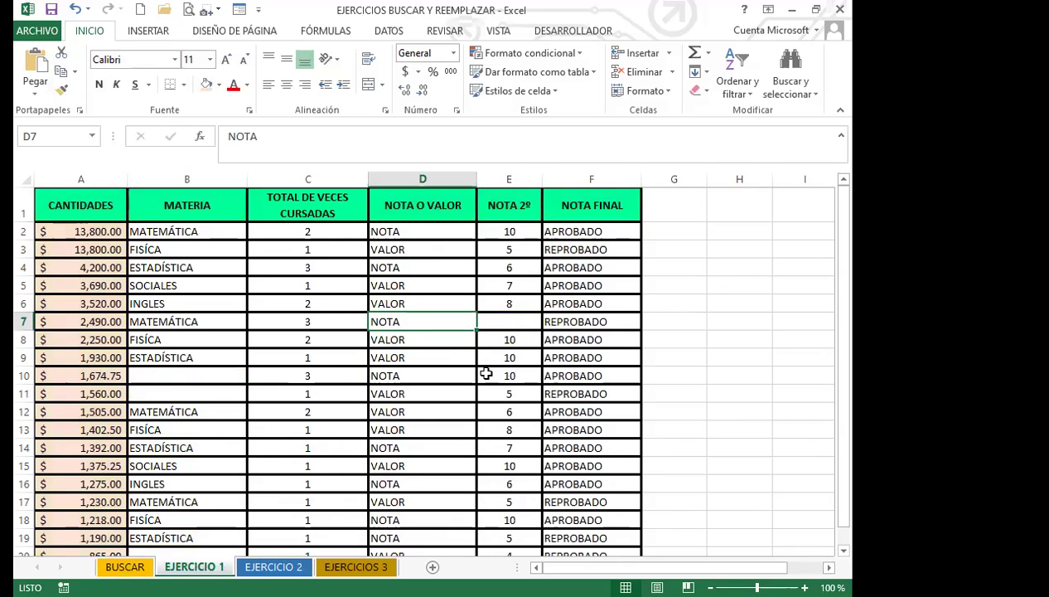
{"action": "left_click", "coordinate": [402, 244]}
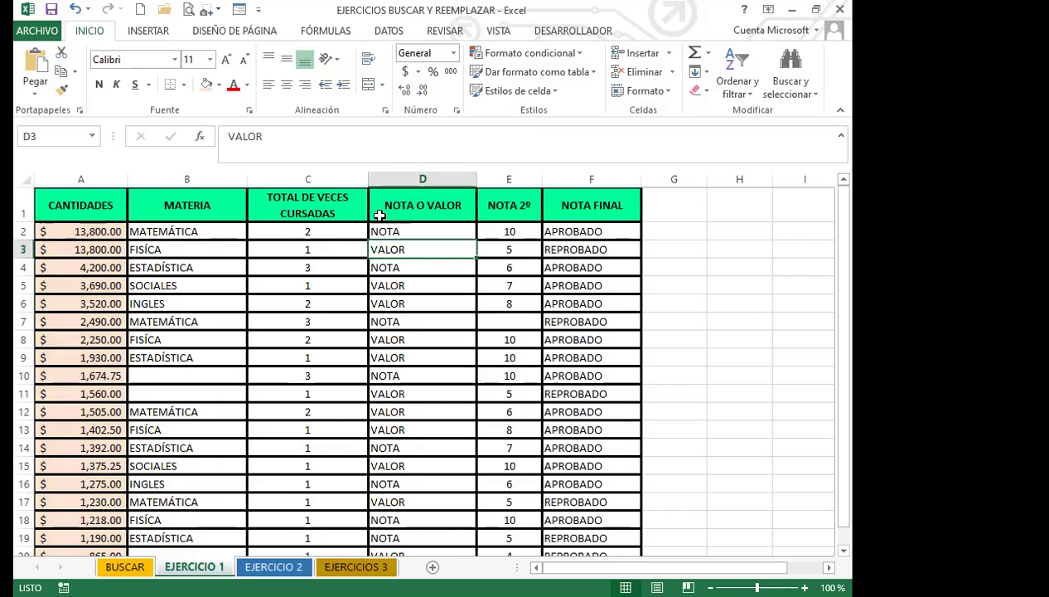
{"action": "left_click", "coordinate": [425, 234]}
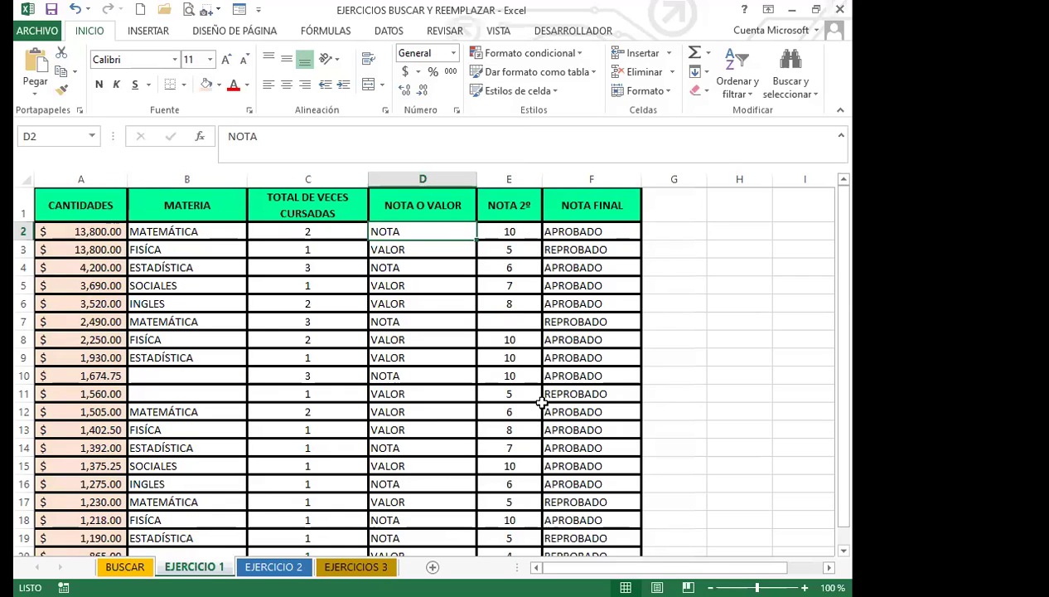
{"action": "key", "text": "ctrl+b"}
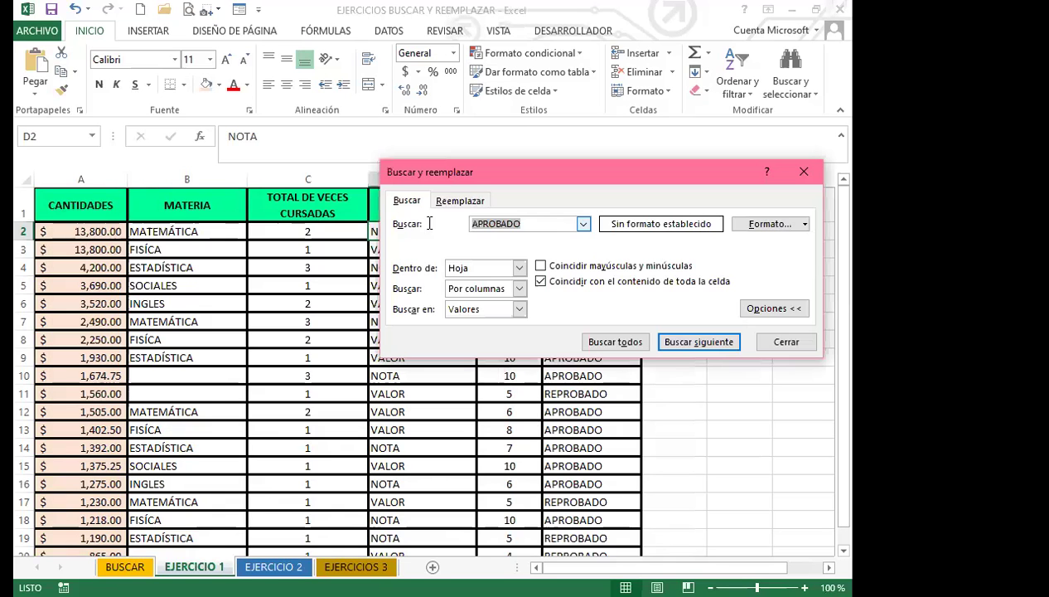
{"action": "key", "text": "BackSpace"}
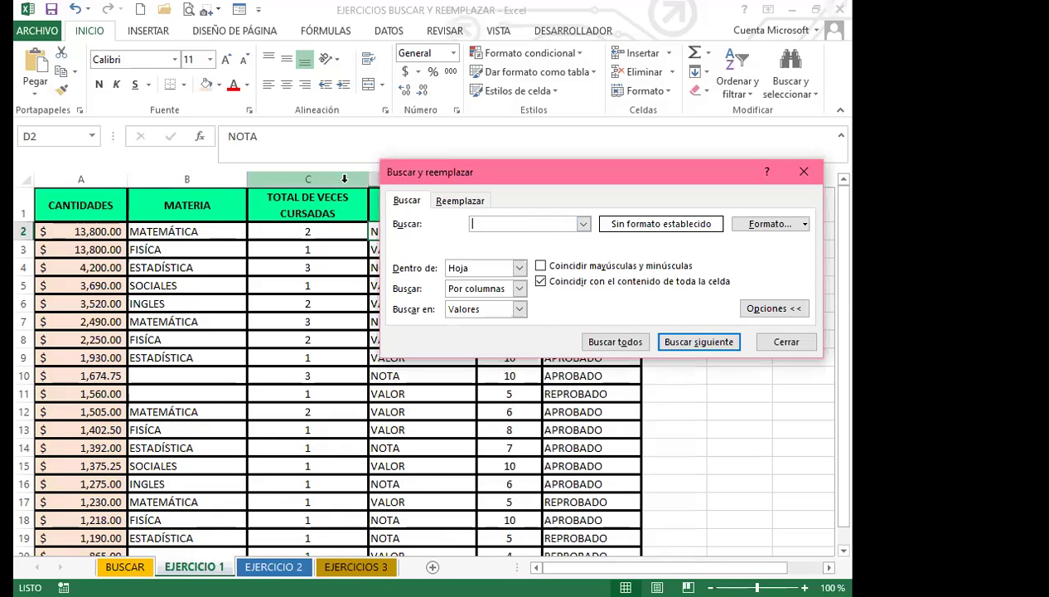
Take the search format from the CANTIDADES header cell A1.
{"action": "left_click", "coordinate": [805, 224]}
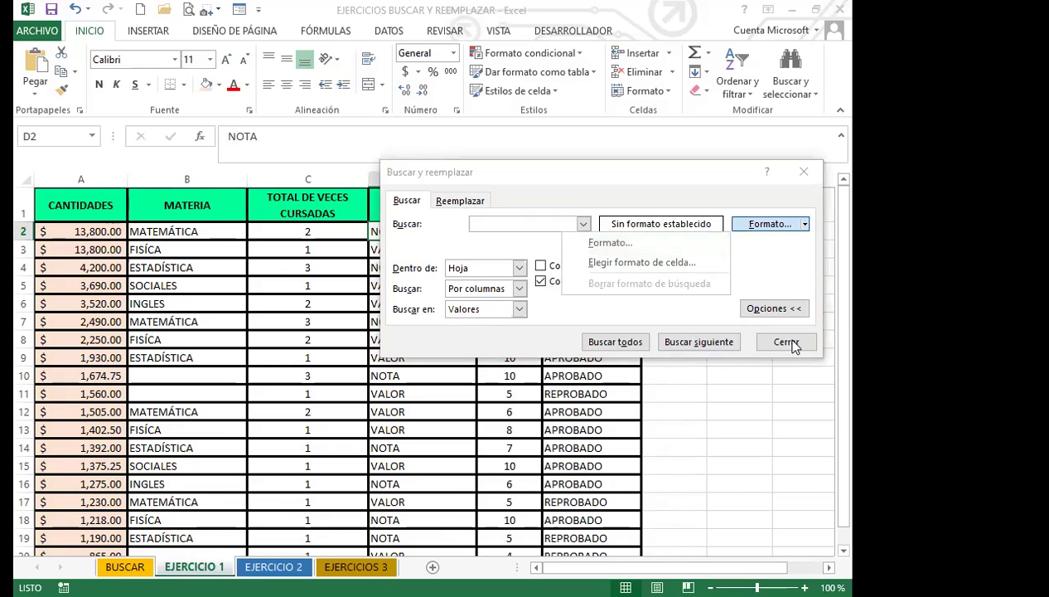
{"action": "left_click", "coordinate": [803, 225]}
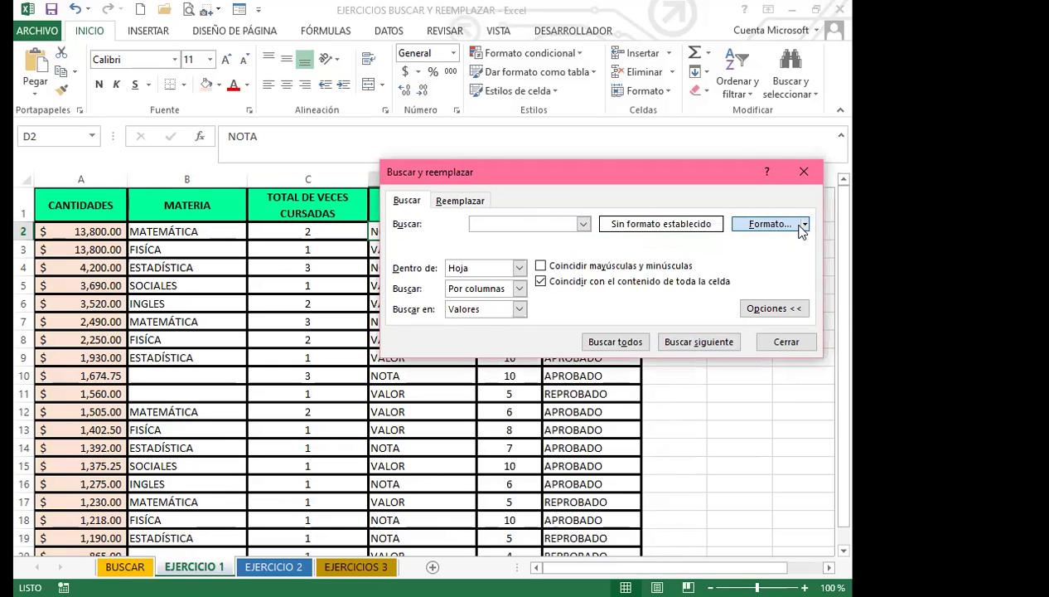
{"action": "left_click", "coordinate": [804, 225]}
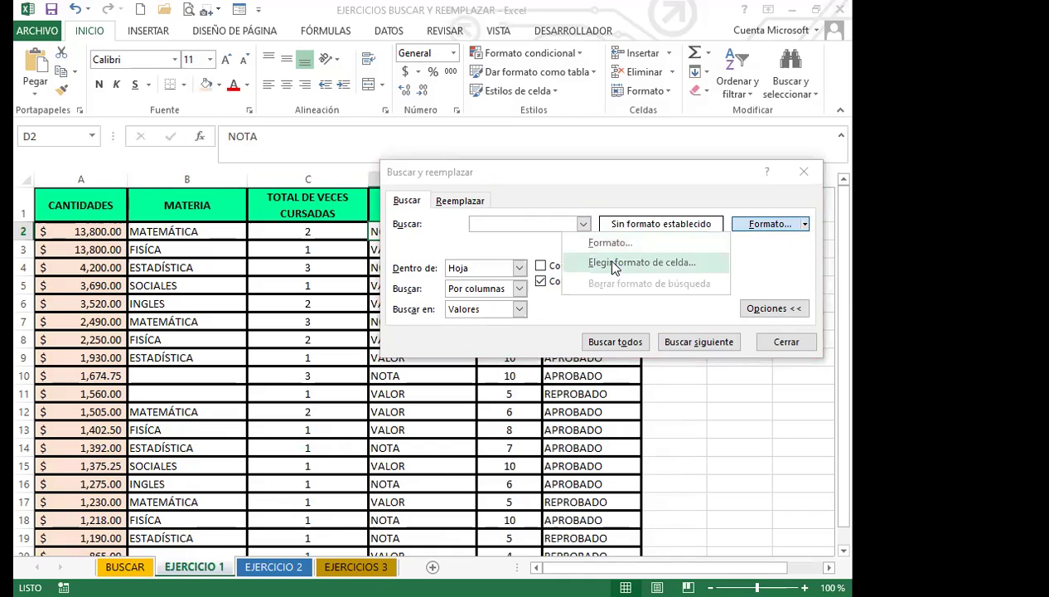
{"action": "left_click", "coordinate": [612, 262]}
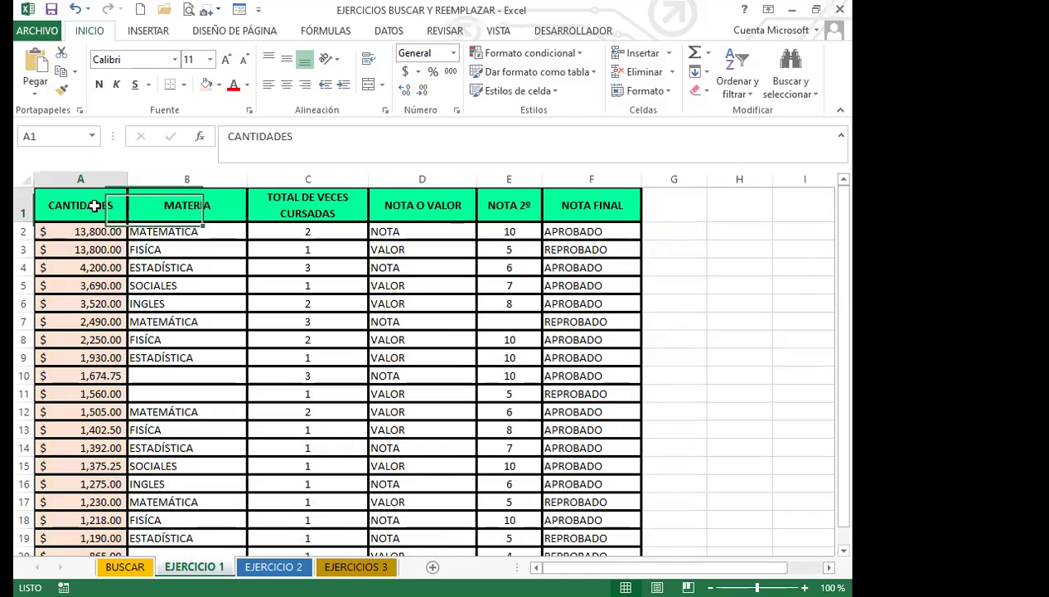
{"action": "left_click", "coordinate": [95, 206]}
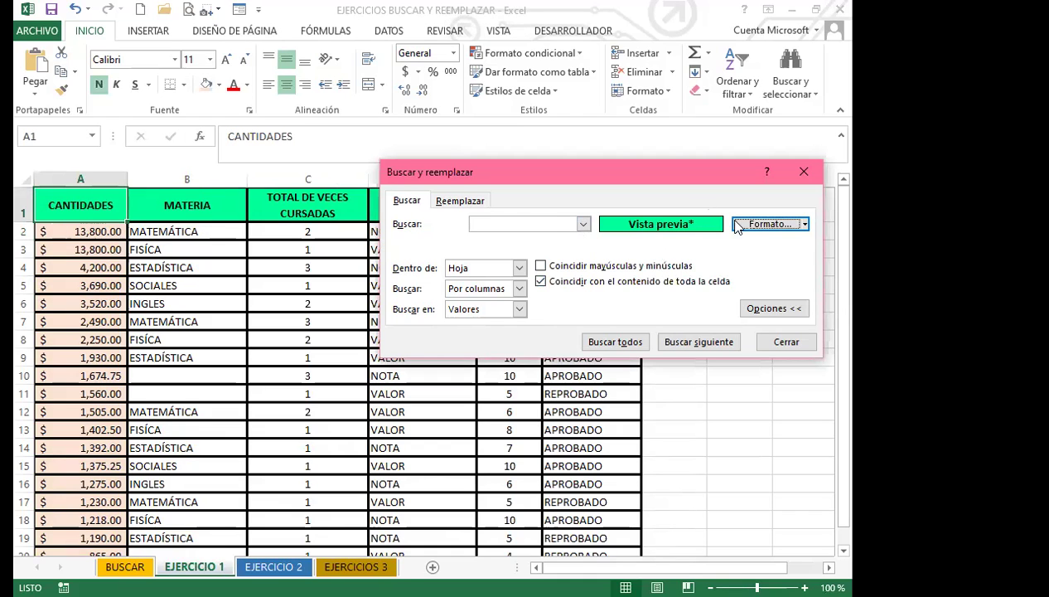
Use the format of amount cell A2 in the CANTIDADES column as the search format.
{"action": "left_click", "coordinate": [805, 224]}
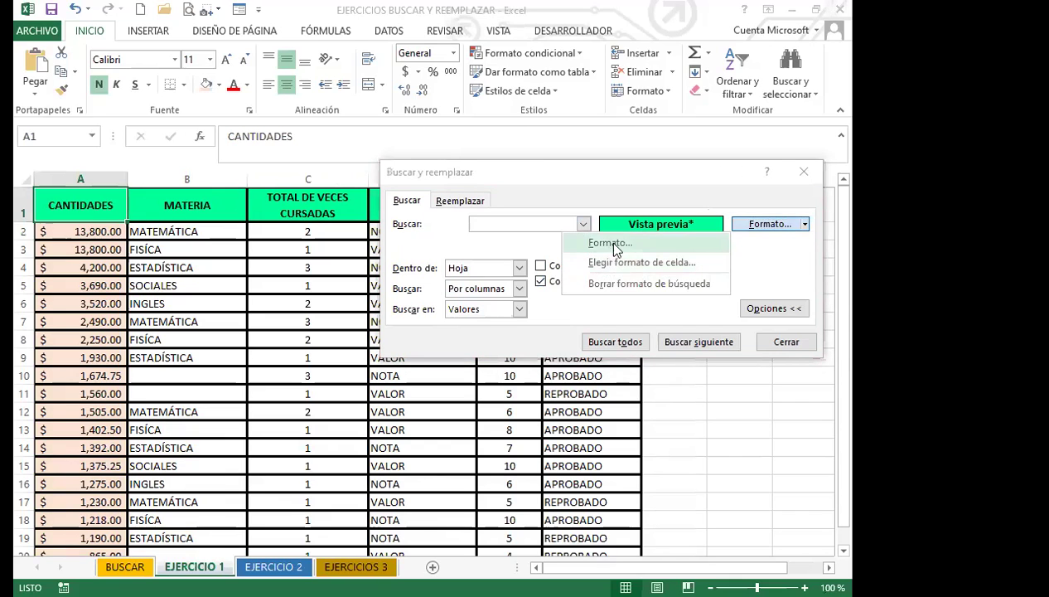
{"action": "left_click", "coordinate": [630, 262]}
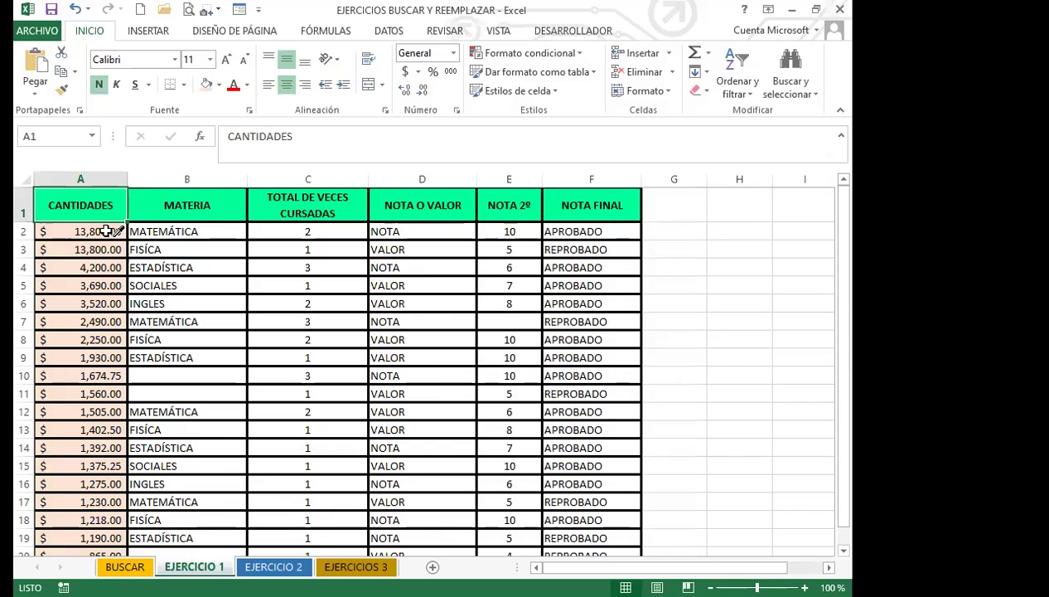
{"action": "left_click", "coordinate": [94, 231]}
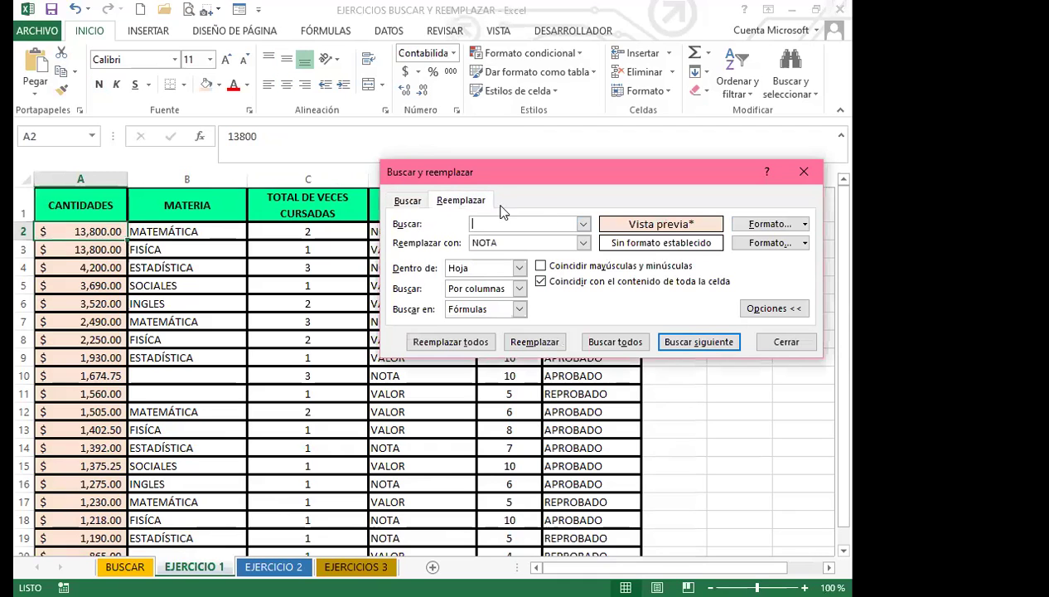
Set the fill pattern color of the replacement format to a light salmon pink from the standard color palette.
{"action": "left_click", "coordinate": [805, 243]}
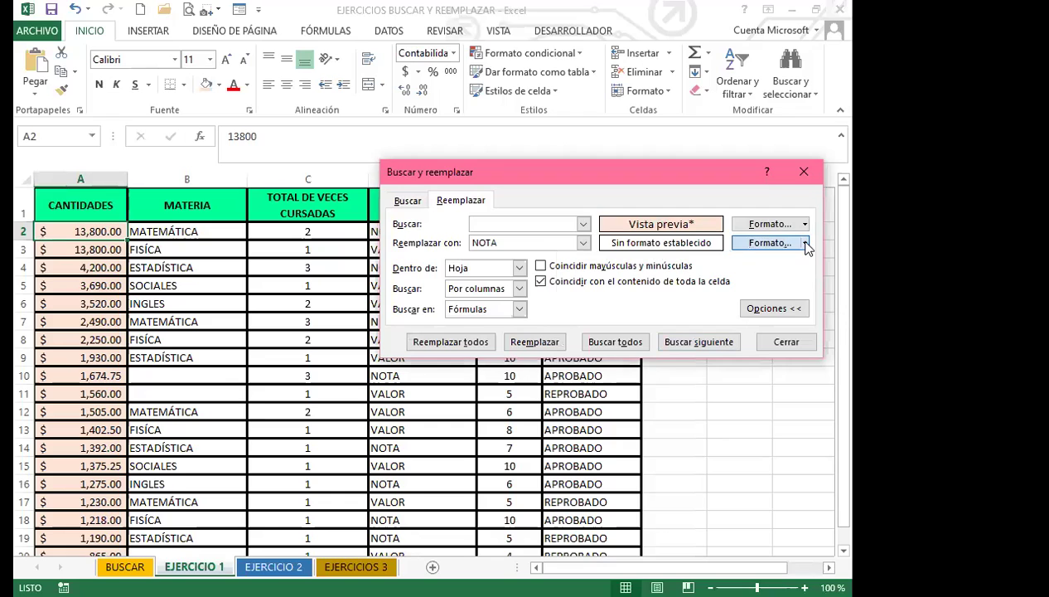
{"action": "left_click", "coordinate": [805, 244]}
{"action": "left_click", "coordinate": [614, 262]}
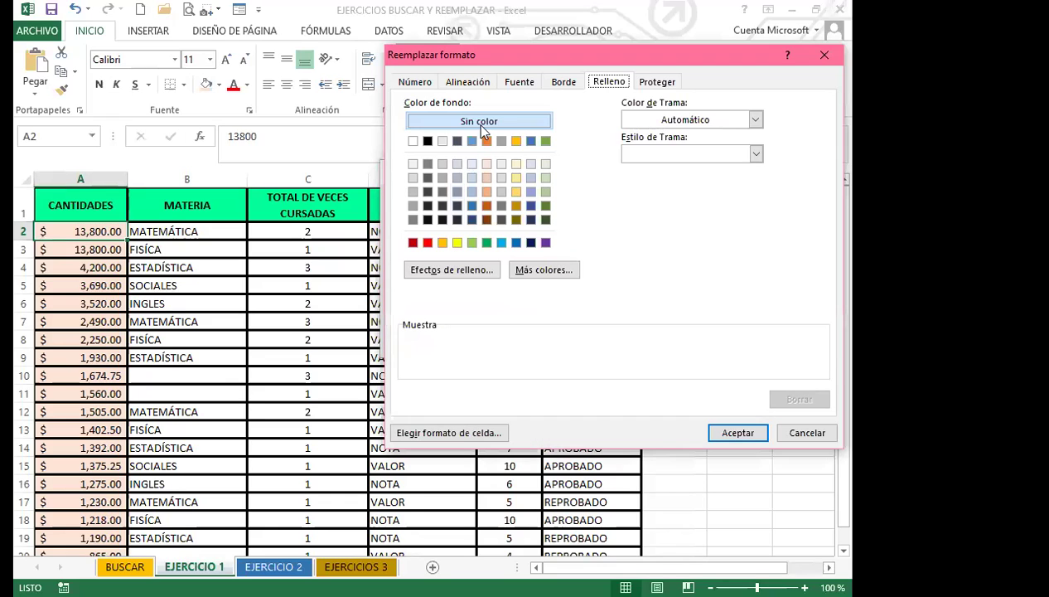
{"action": "left_click", "coordinate": [722, 124]}
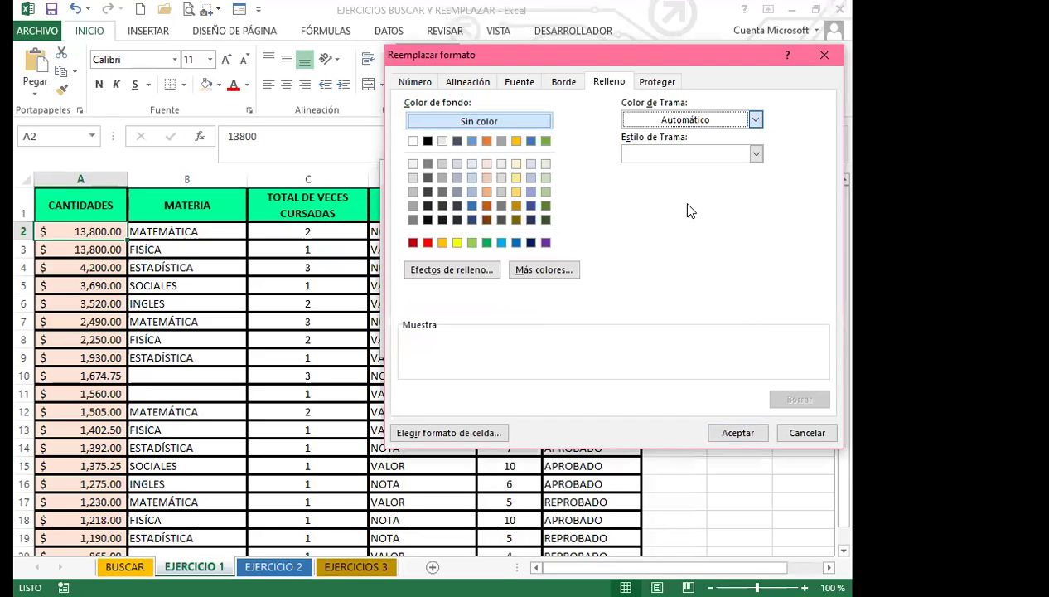
{"action": "left_click", "coordinate": [653, 285]}
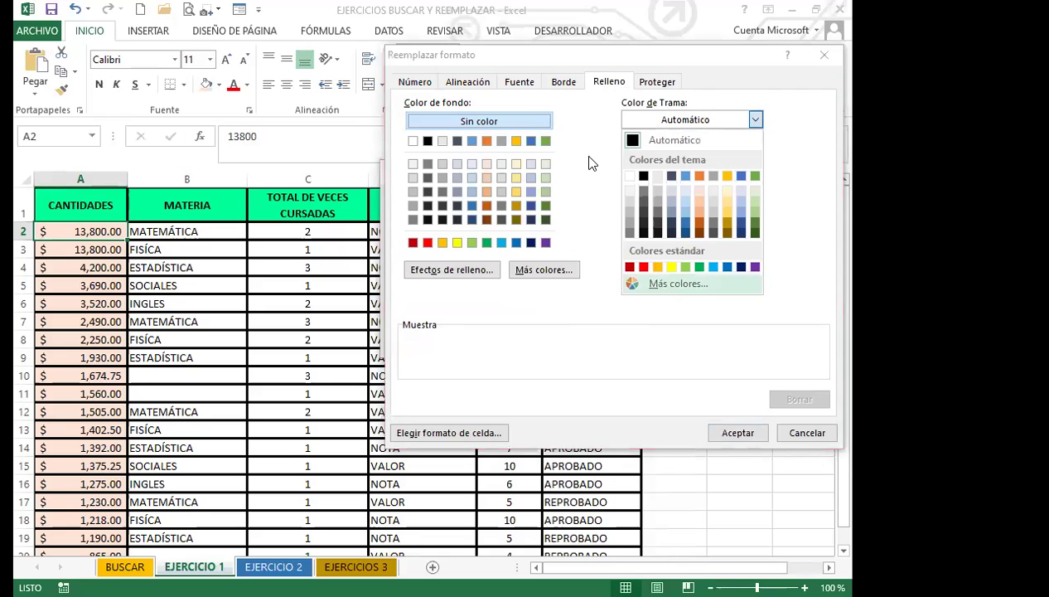
{"action": "left_click", "coordinate": [570, 254]}
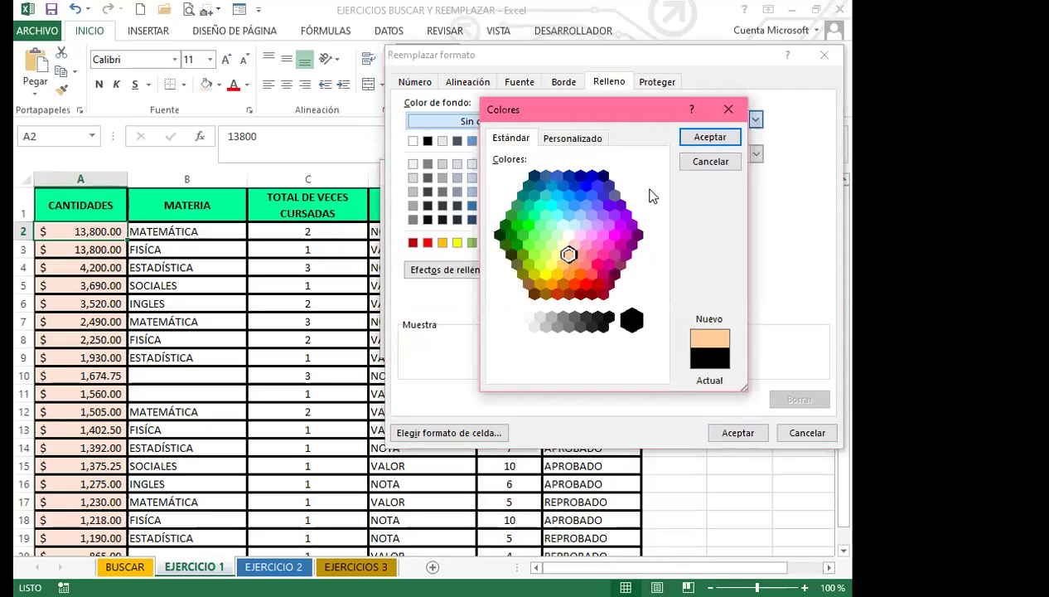
{"action": "left_click", "coordinate": [585, 246]}
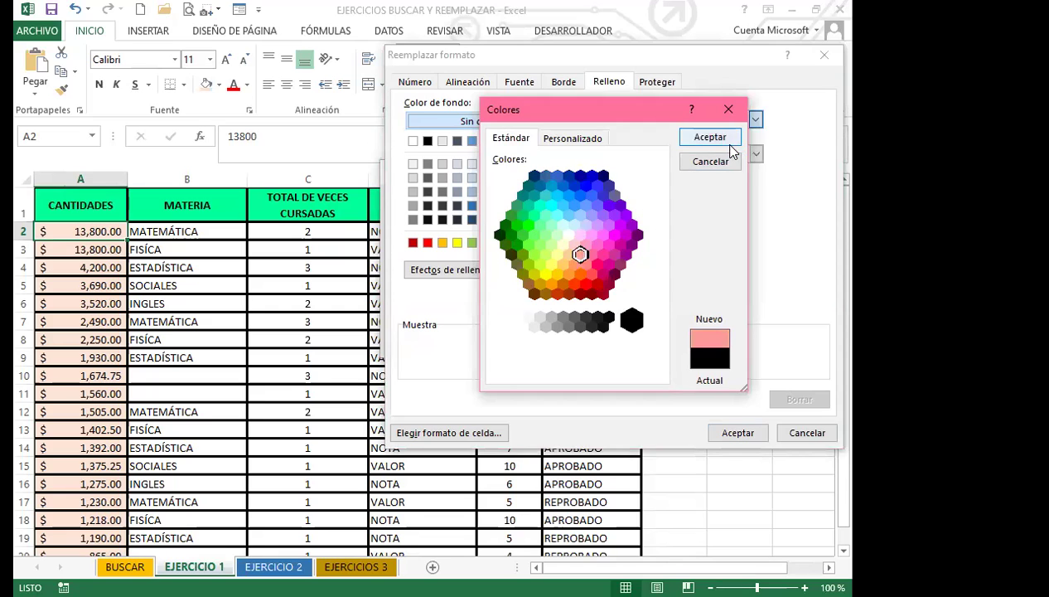
{"action": "left_click", "coordinate": [705, 139]}
Choose the thin horizontal stripe pattern style for the replacement fill and accept the replacement format.
{"action": "left_click", "coordinate": [757, 154]}
{"action": "left_click", "coordinate": [631, 219]}
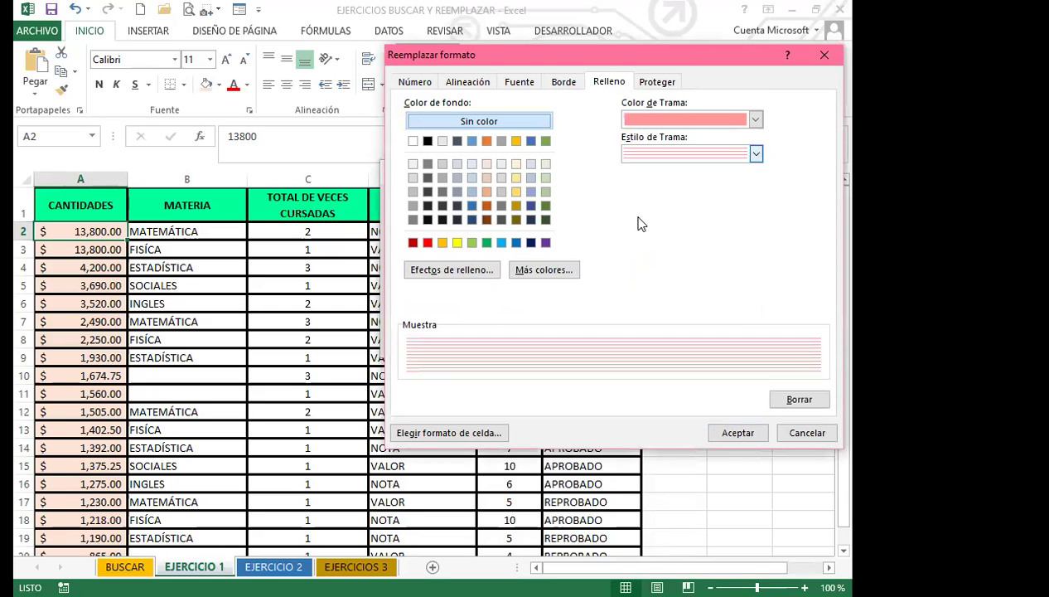
{"action": "left_click", "coordinate": [729, 432]}
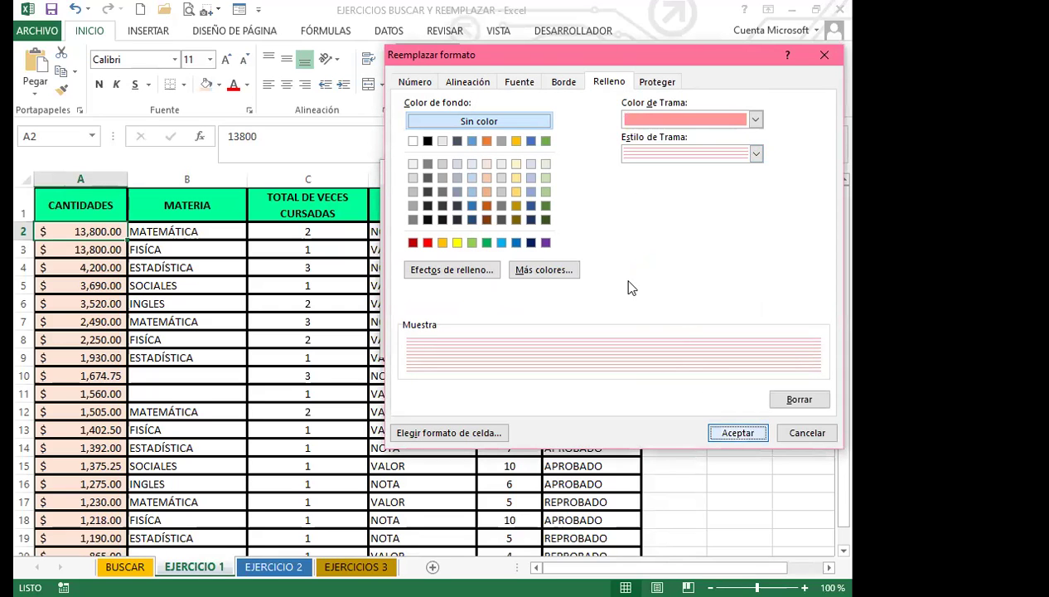
Set the search scope to the whole workbook, find all cells with the search format, and review the results list.
{"action": "left_click", "coordinate": [403, 204]}
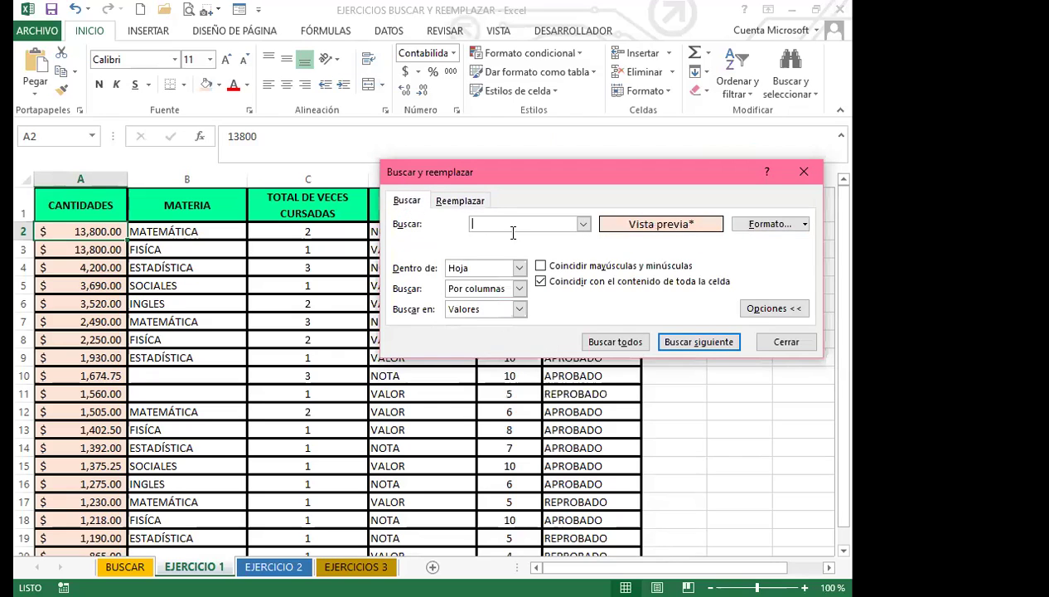
{"action": "left_click", "coordinate": [521, 266]}
{"action": "left_click", "coordinate": [477, 287]}
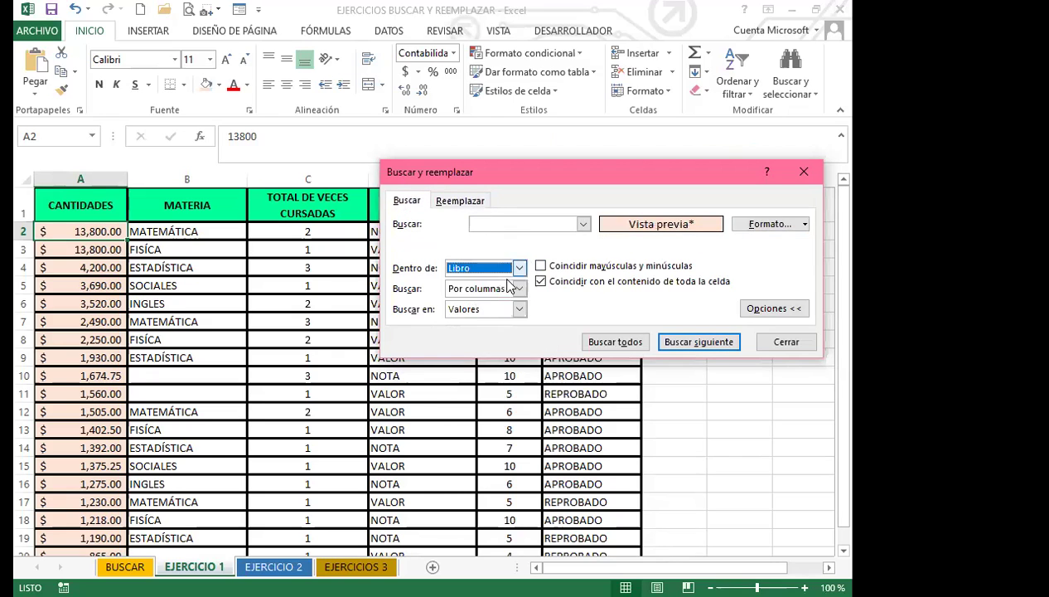
{"action": "left_click", "coordinate": [604, 342]}
{"action": "scroll", "coordinate": [610, 402], "scroll_direction": "down", "scroll_amount": 10}
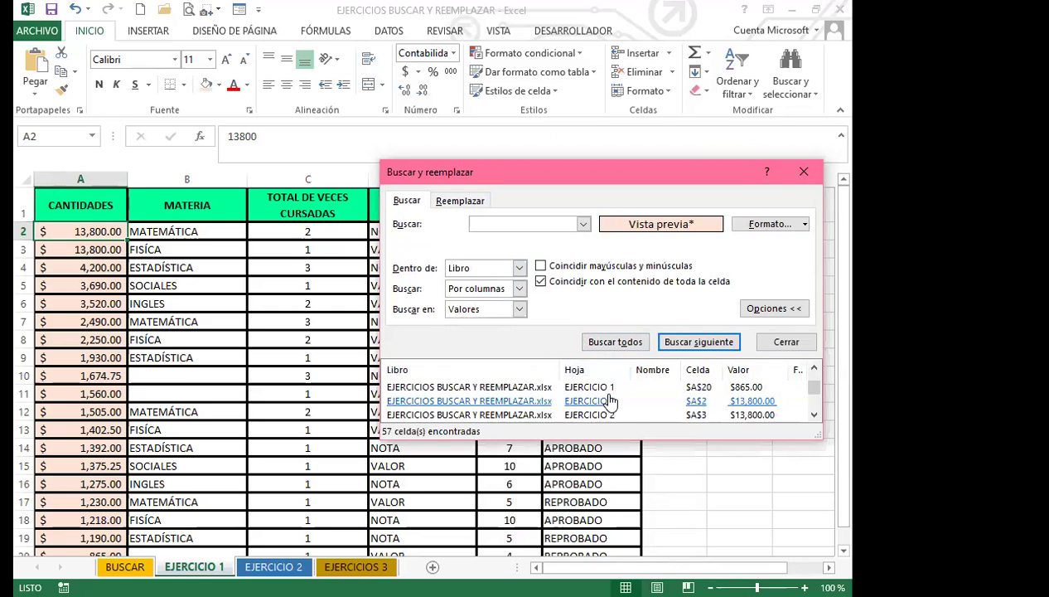
{"action": "scroll", "coordinate": [610, 402], "scroll_direction": "up", "scroll_amount": 5}
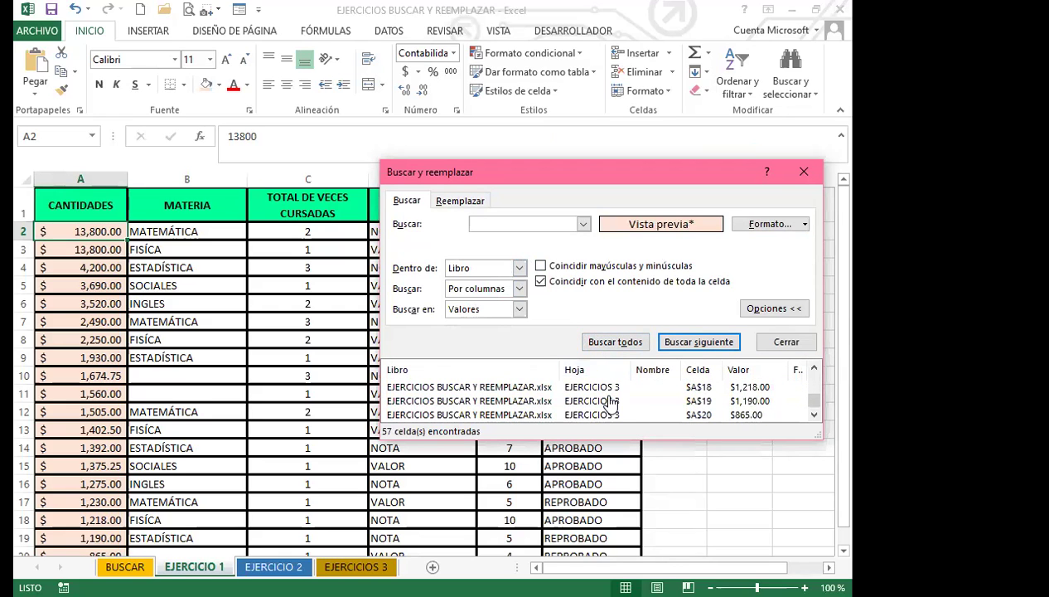
{"action": "scroll", "coordinate": [610, 400], "scroll_direction": "up", "scroll_amount": 5}
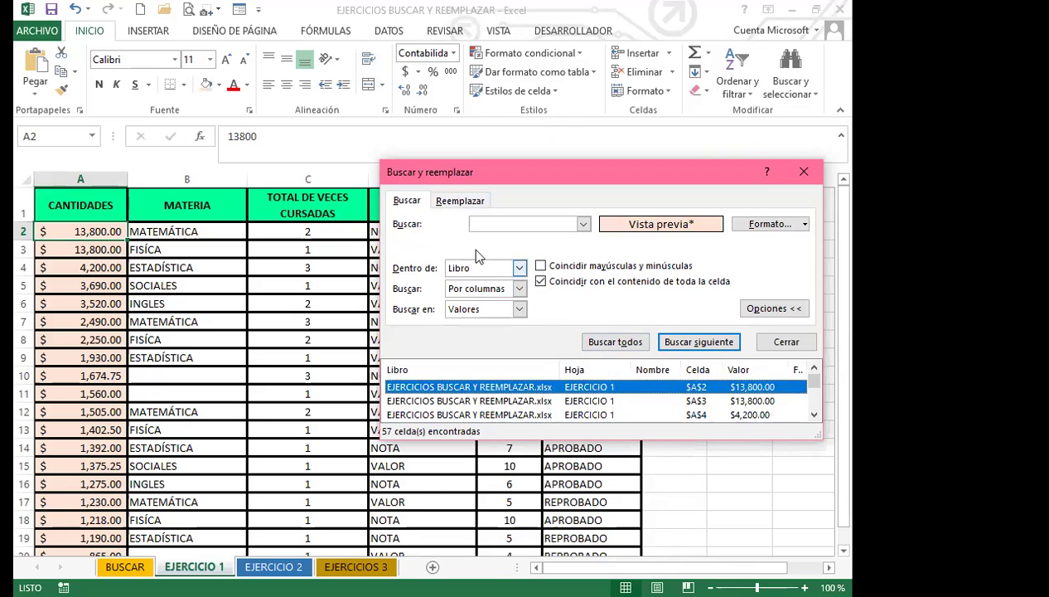
Clear the replacement text NOTA, replace the format of all matching cells in the workbook, and close the dialog.
{"action": "left_click", "coordinate": [460, 201]}
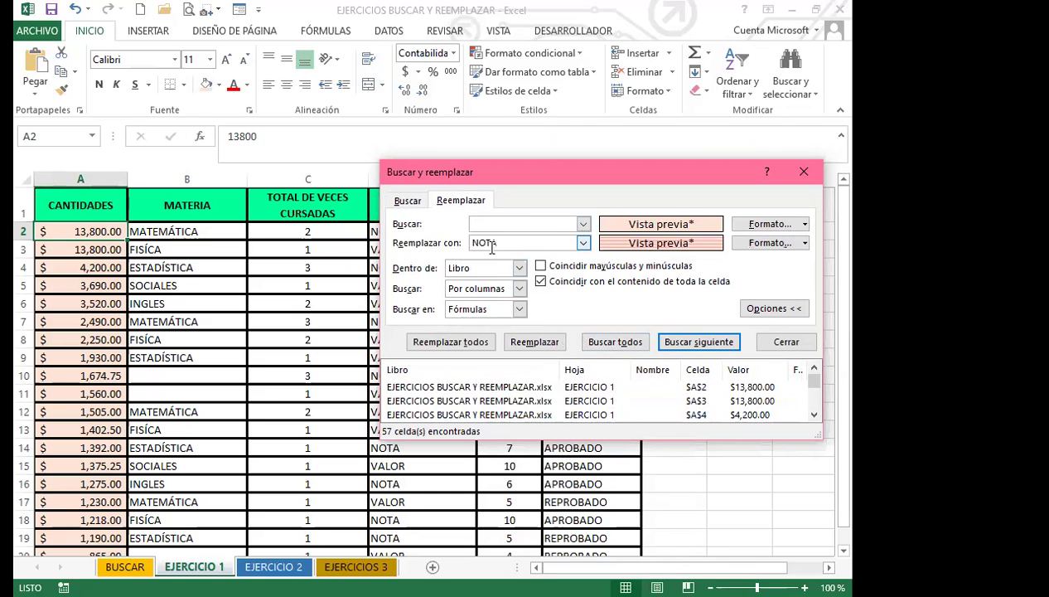
{"action": "left_click_drag", "start_coordinate": [505, 237], "coordinate": [390, 237]}
{"action": "key", "text": "BackSpace"}
{"action": "left_click", "coordinate": [469, 342]}
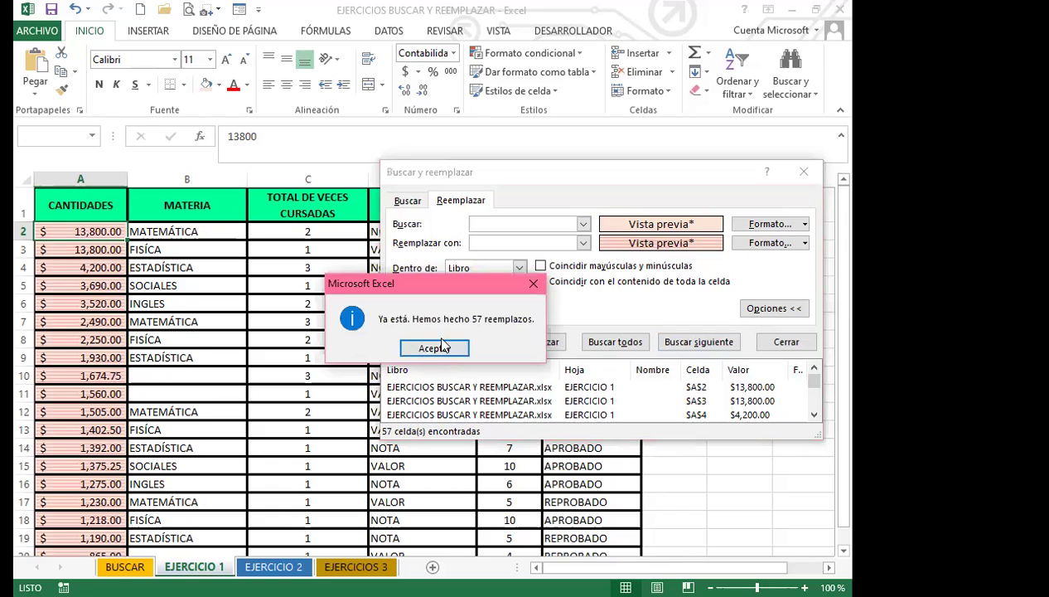
{"action": "left_click", "coordinate": [435, 348]}
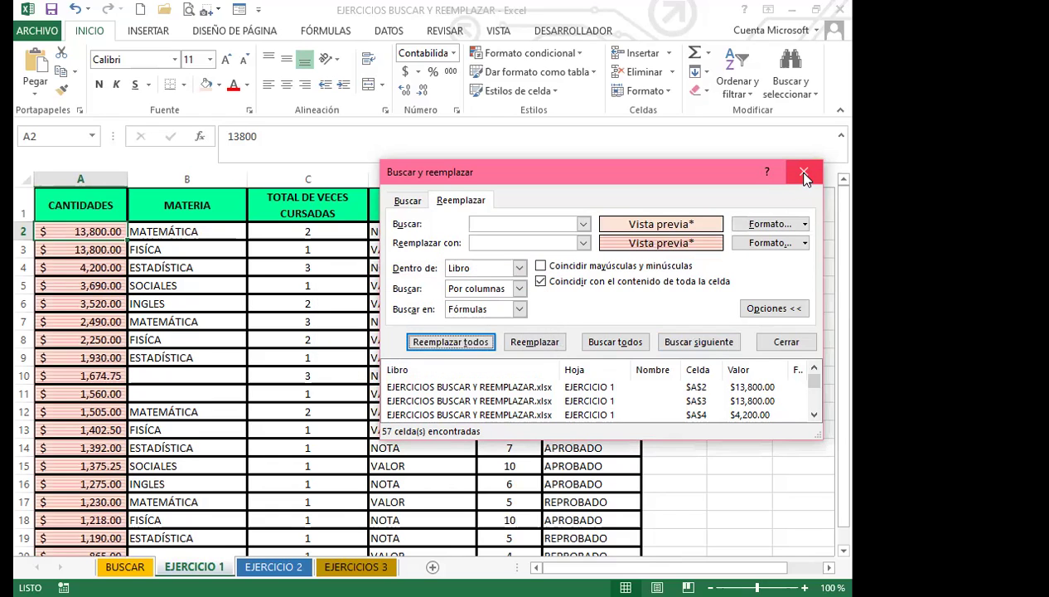
{"action": "left_click", "coordinate": [803, 172]}
Check the fill of the CANTIDADES column across the EJERCICIO 1, EJERCICIO 2 and EJERCICIOS 3 sheets, finishing on the BUSCAR sheet.
{"action": "left_click", "coordinate": [89, 340]}
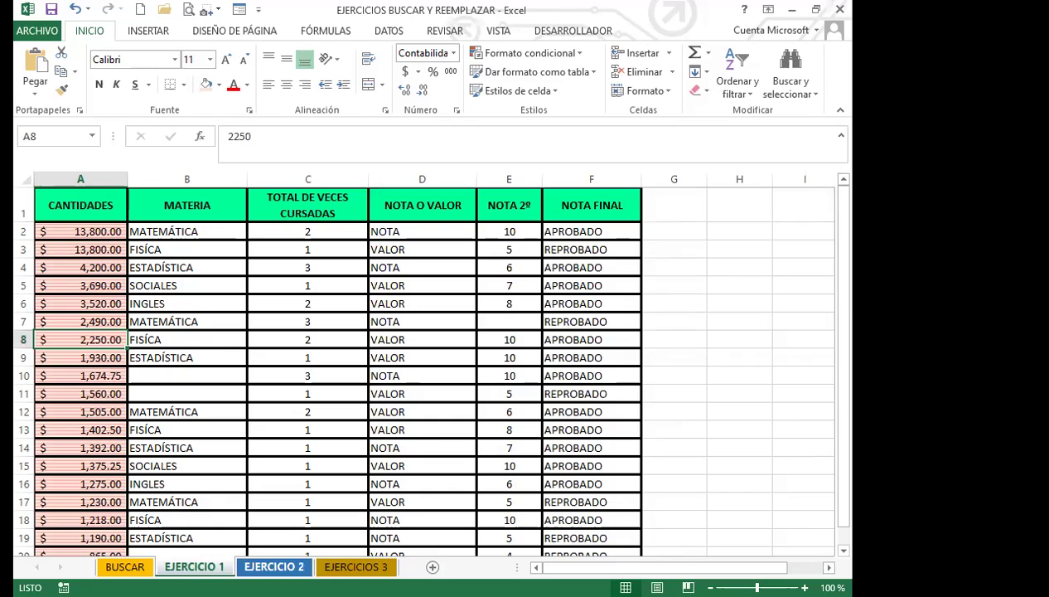
{"action": "left_click", "coordinate": [273, 567]}
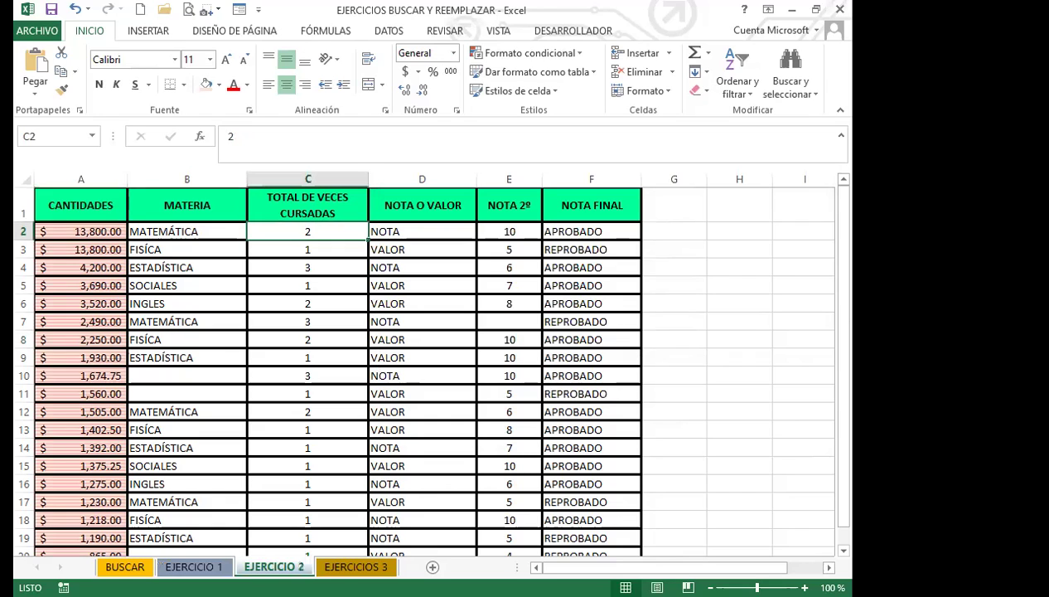
{"action": "left_click", "coordinate": [355, 567]}
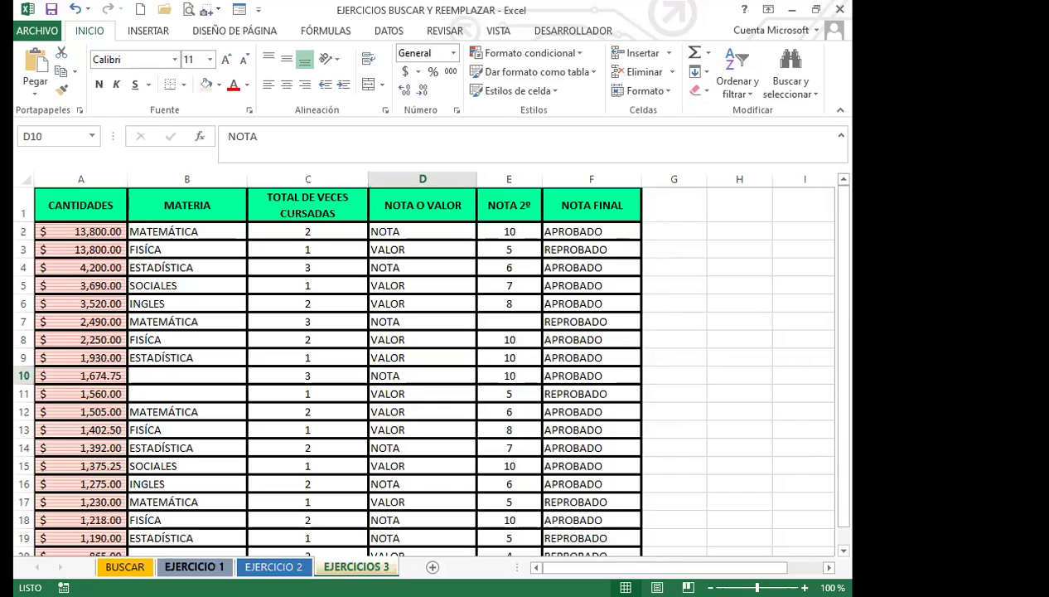
{"action": "key", "text": "ctrl+Page_Up"}
{"action": "key", "text": "ctrl+Page_Up"}
{"action": "key", "text": "ctrl+Page_Down"}
{"action": "key", "text": "ctrl+Page_Down"}
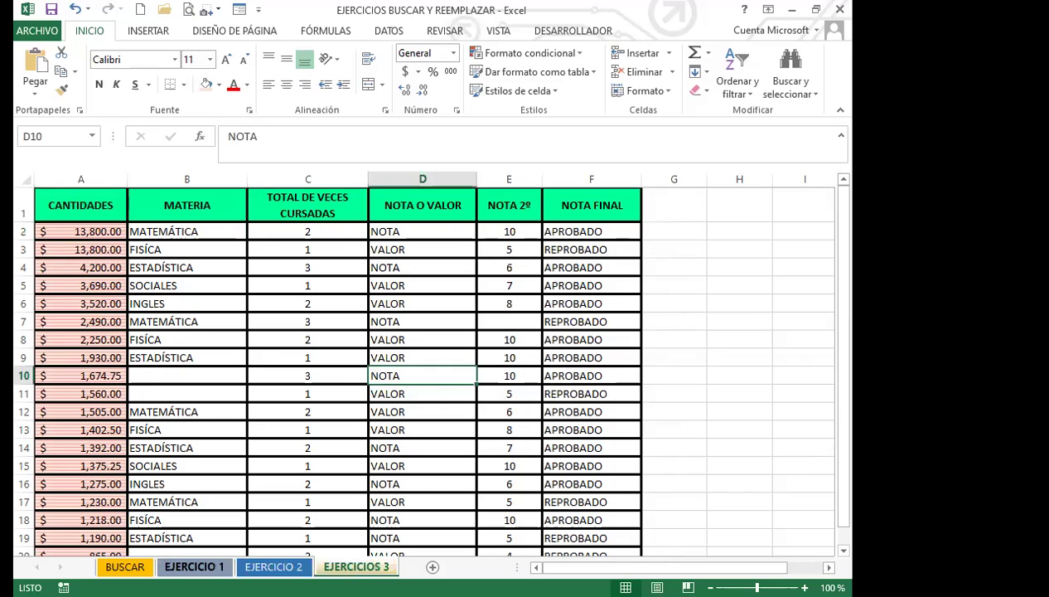
{"action": "key", "text": "ctrl+Page_Up"}
{"action": "key", "text": "ctrl+Page_Up"}
{"action": "key", "text": "ctrl+Page_Down"}
{"action": "key", "text": "ctrl+Page_Down"}
{"action": "key", "text": "ctrl+Page_Up"}
{"action": "key", "text": "ctrl+Page_Up"}
{"action": "key", "text": "ctrl+Page_Down"}
{"action": "key", "text": "ctrl+Page_Down"}
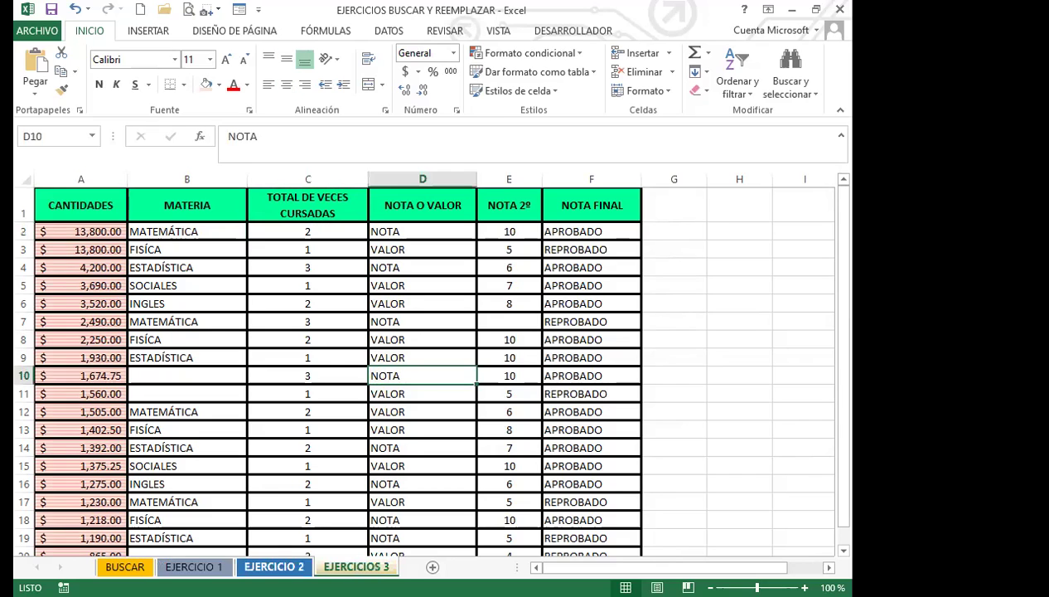
{"action": "key", "text": "ctrl+Page_Up"}
{"action": "key", "text": "ctrl+Page_Up"}
{"action": "key", "text": "ctrl+Page_Down"}
{"action": "key", "text": "ctrl+Page_Down"}
{"action": "key", "text": "ctrl+Page_Up"}
{"action": "key", "text": "ctrl+Page_Up"}
{"action": "key", "text": "ctrl+Page_Down"}
{"action": "key", "text": "ctrl+Page_Down"}
{"action": "key", "text": "ctrl+Page_Up"}
{"action": "key", "text": "ctrl+Page_Up"}
{"action": "key", "text": "ctrl+Page_Up"}
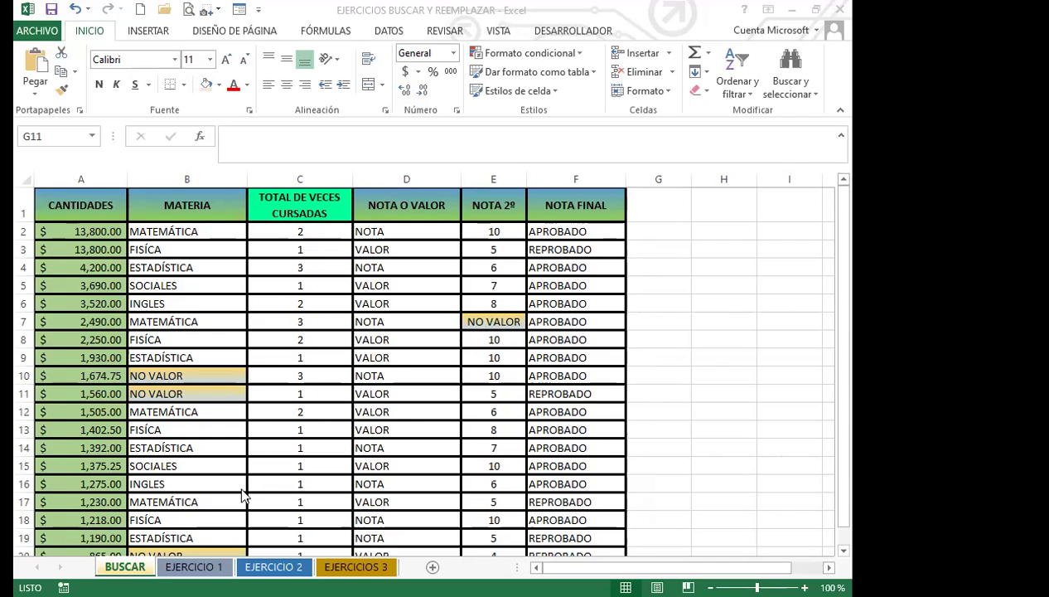
Return to EJERCICIO 1 and compare its table with those on EJERCICIO 2 and EJERCICIOS 3, finishing on EJERCICIOS 3.
{"action": "left_click", "coordinate": [194, 566]}
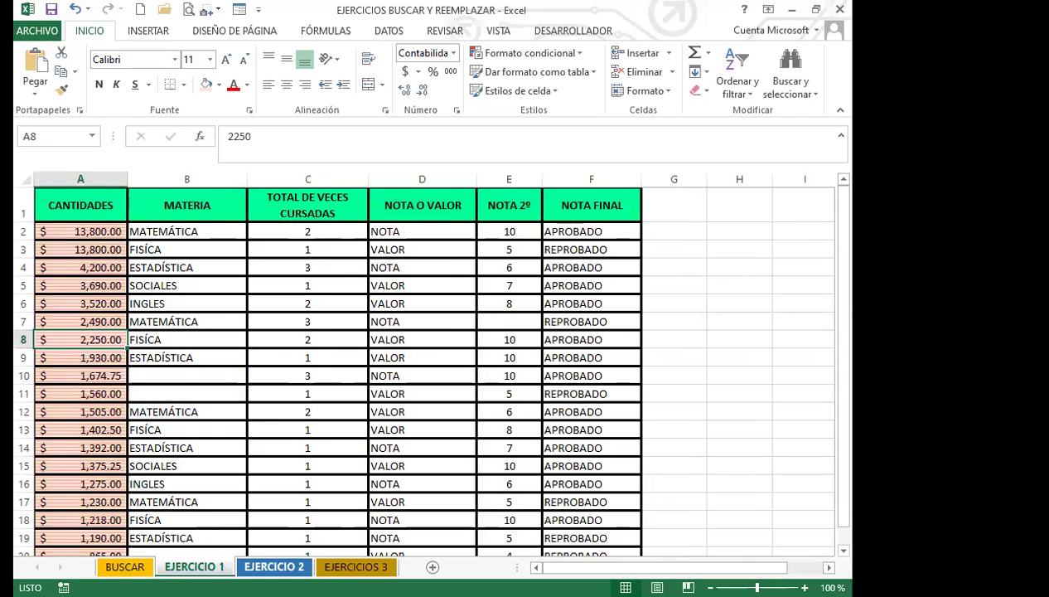
{"action": "key", "text": "ctrl+Page_Down"}
{"action": "key", "text": "ctrl+Page_Down"}
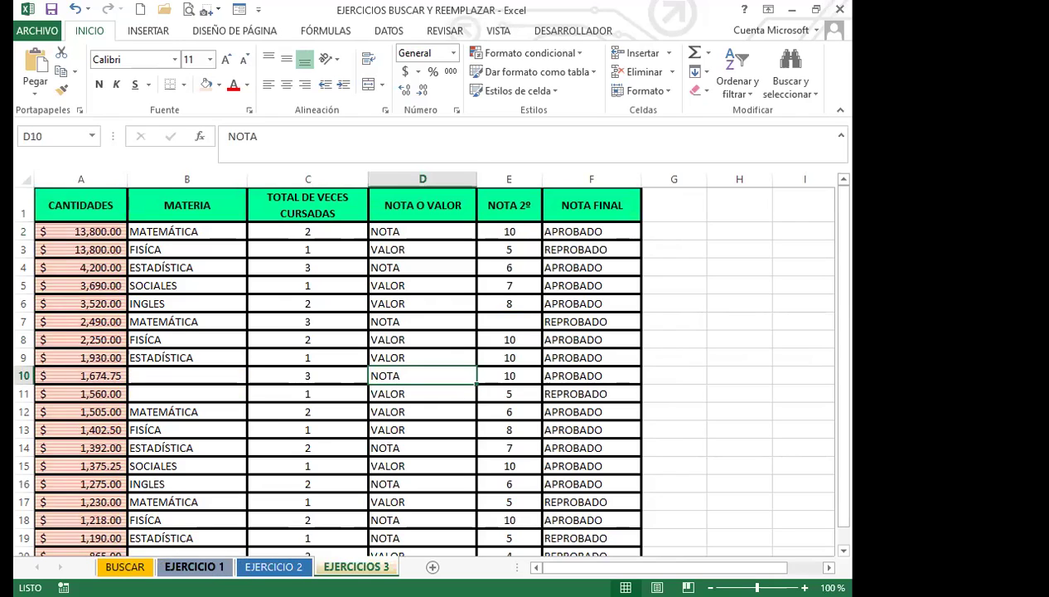
{"action": "key", "text": "ctrl+Page_Up"}
{"action": "key", "text": "ctrl+Page_Up"}
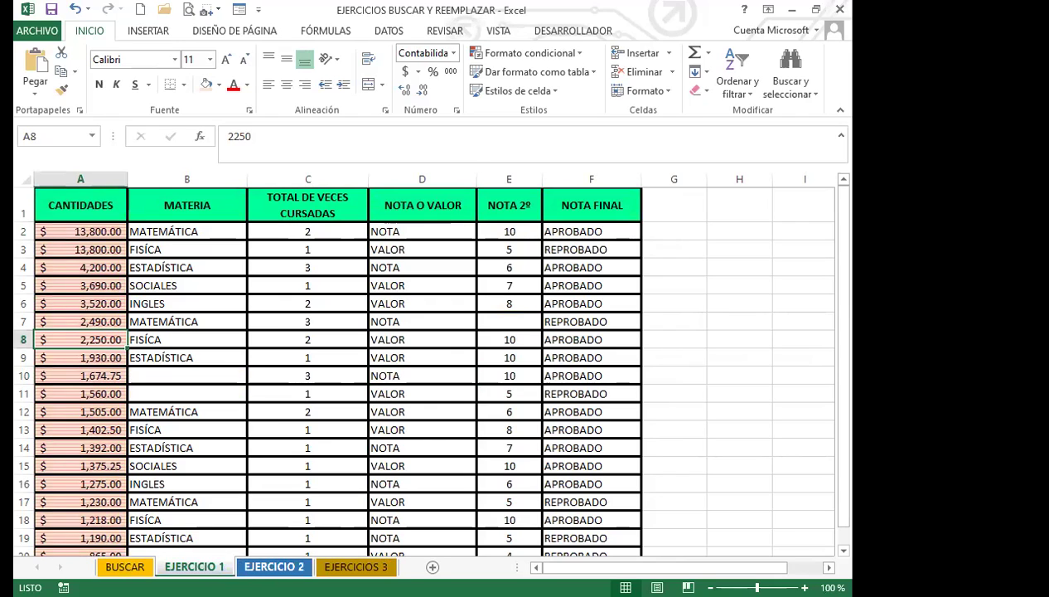
{"action": "key", "text": "ctrl+Page_Down"}
{"action": "key", "text": "ctrl+Page_Down"}
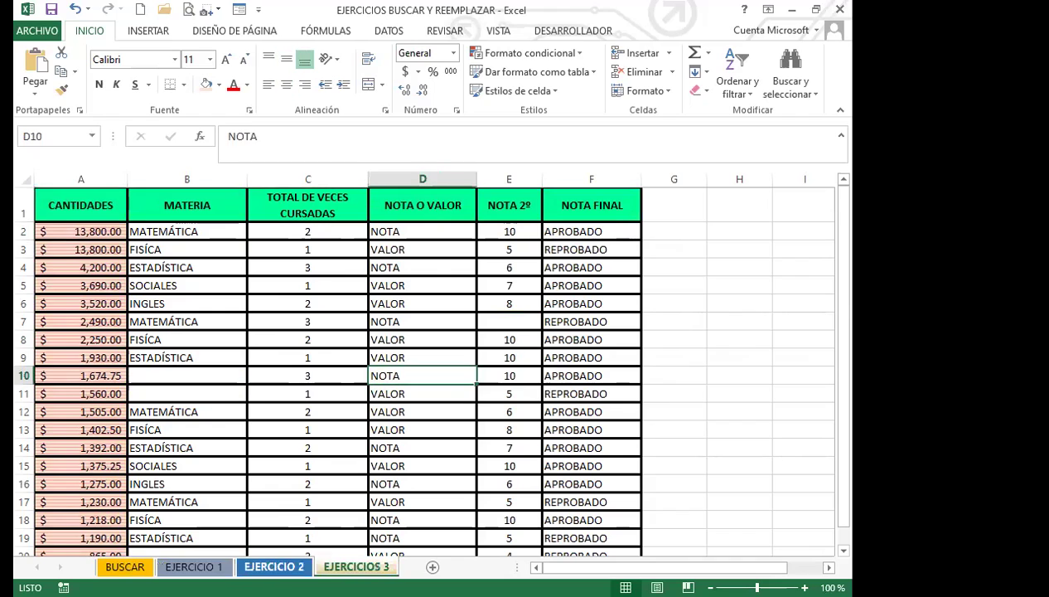
{"action": "key", "text": "ctrl+Page_Up"}
{"action": "key", "text": "ctrl+Page_Up"}
{"action": "key", "text": "ctrl+Page_Down"}
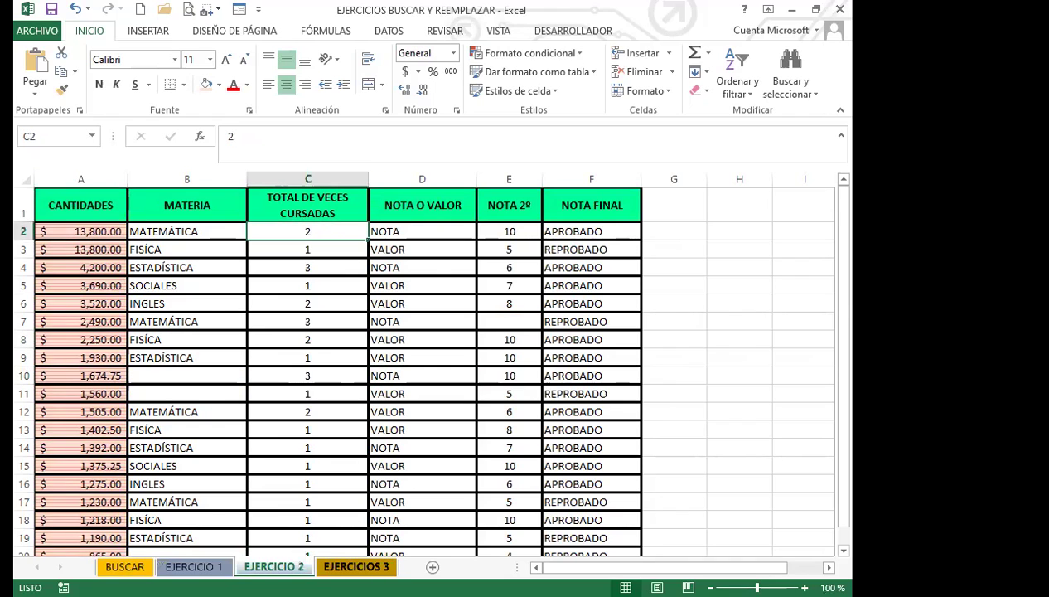
{"action": "key", "text": "ctrl+Page_Down"}
{"action": "key", "text": "ctrl+Page_Up"}
{"action": "key", "text": "ctrl+Page_Up"}
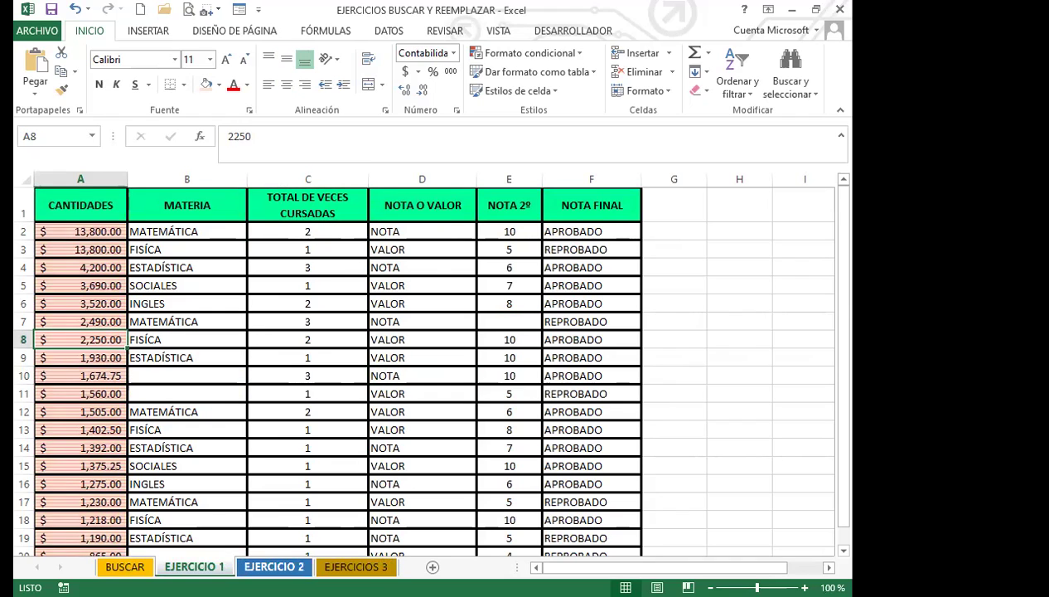
{"action": "key", "text": "ctrl+Page_Down"}
{"action": "left_click", "coordinate": [320, 561]}
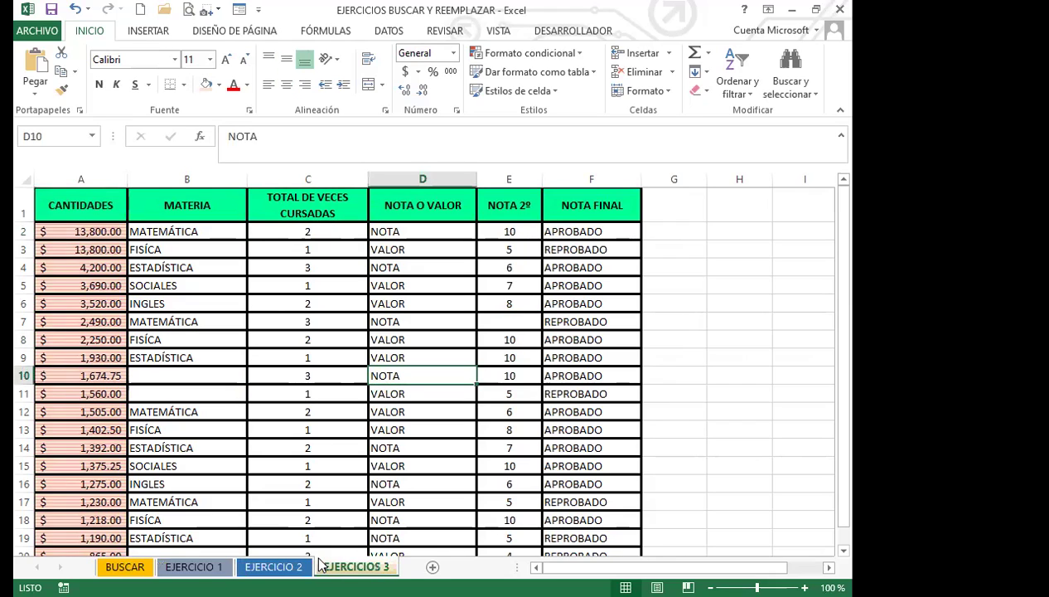